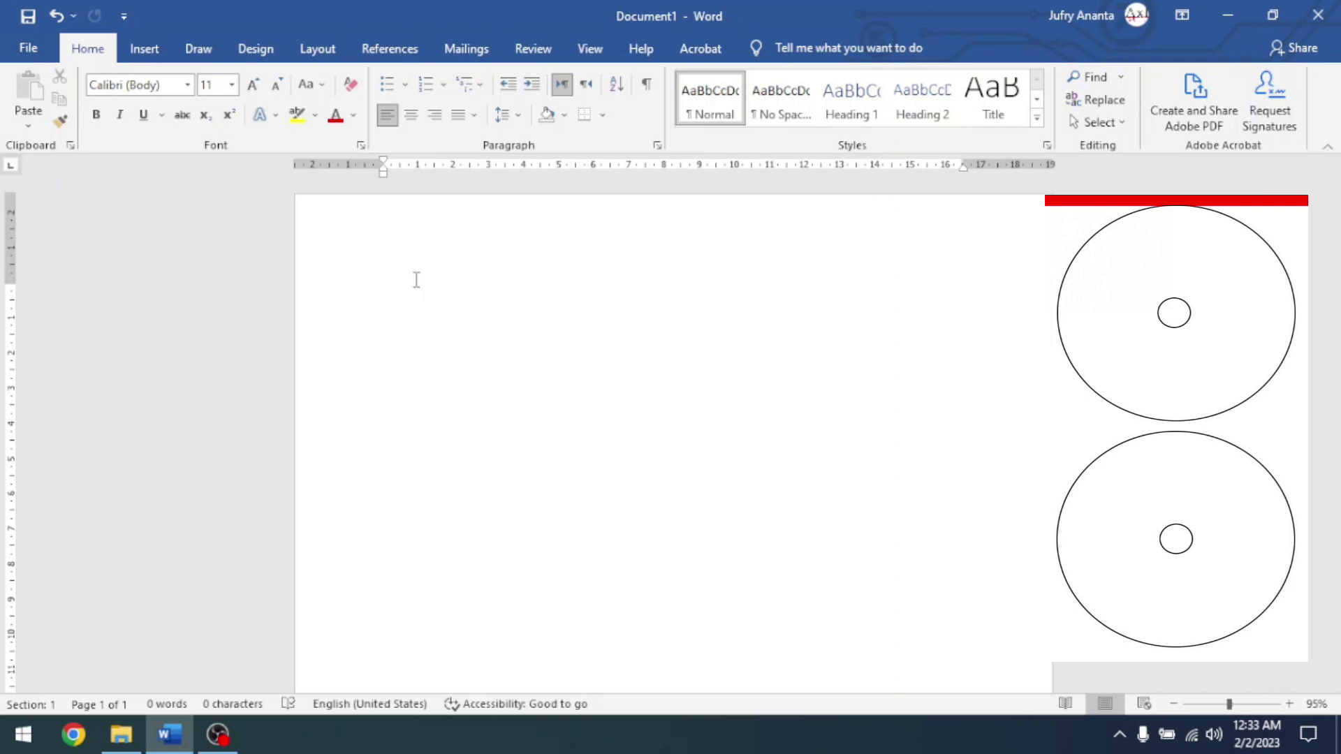
Set the page's top margin to 0.5 cm for the whole document.
click(315, 56)
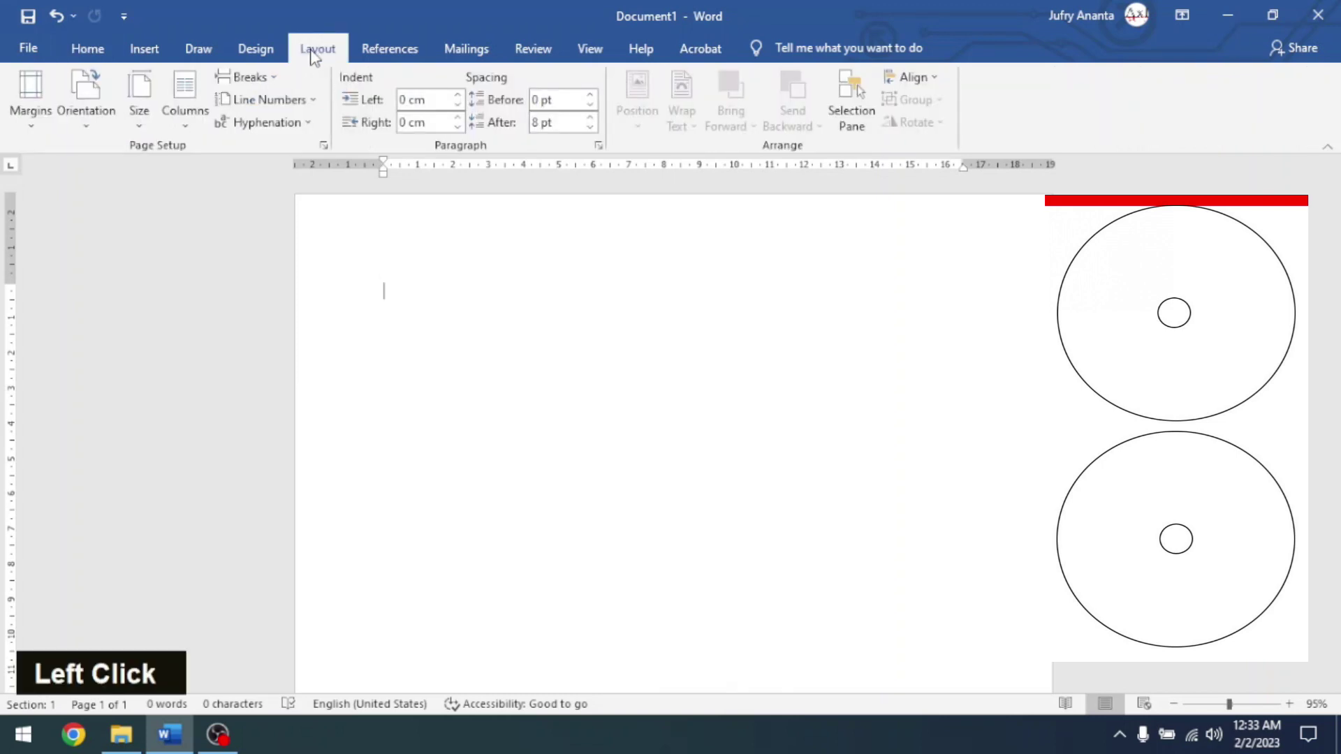
click(324, 145)
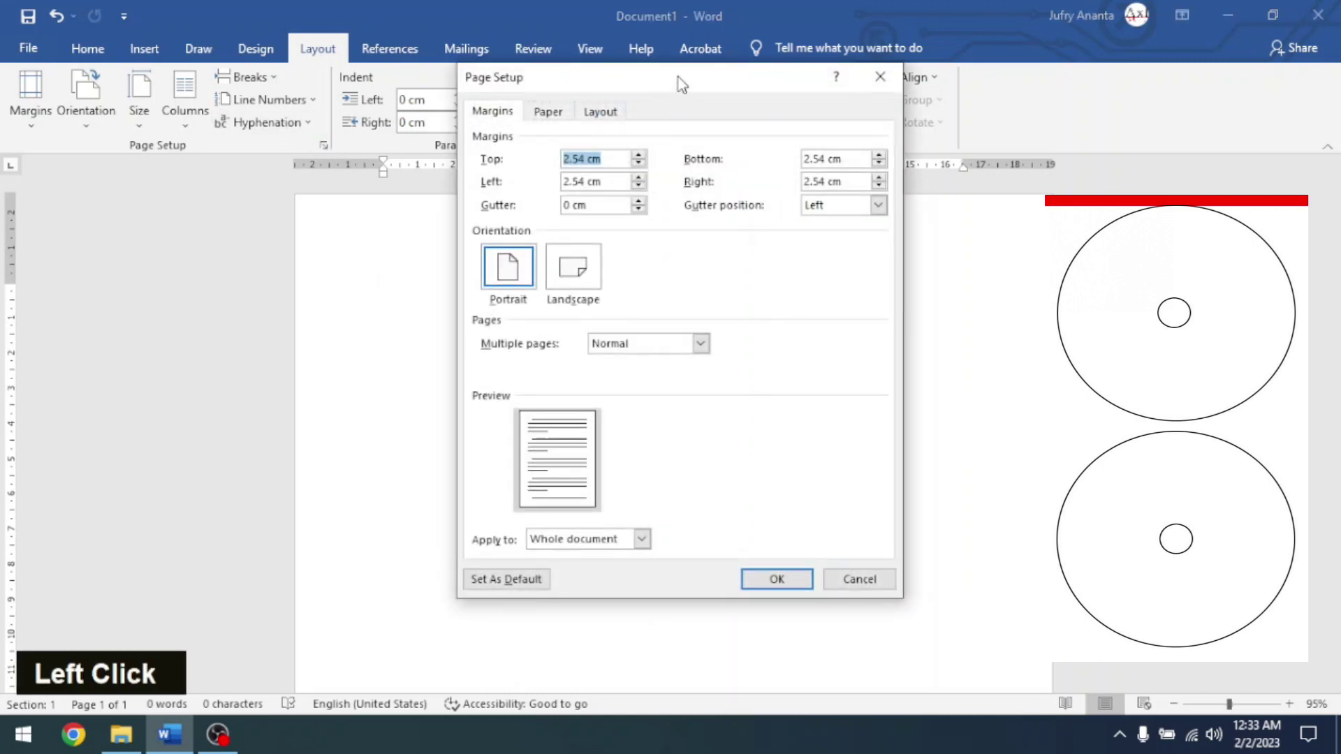
drag(681, 82, 637, 104)
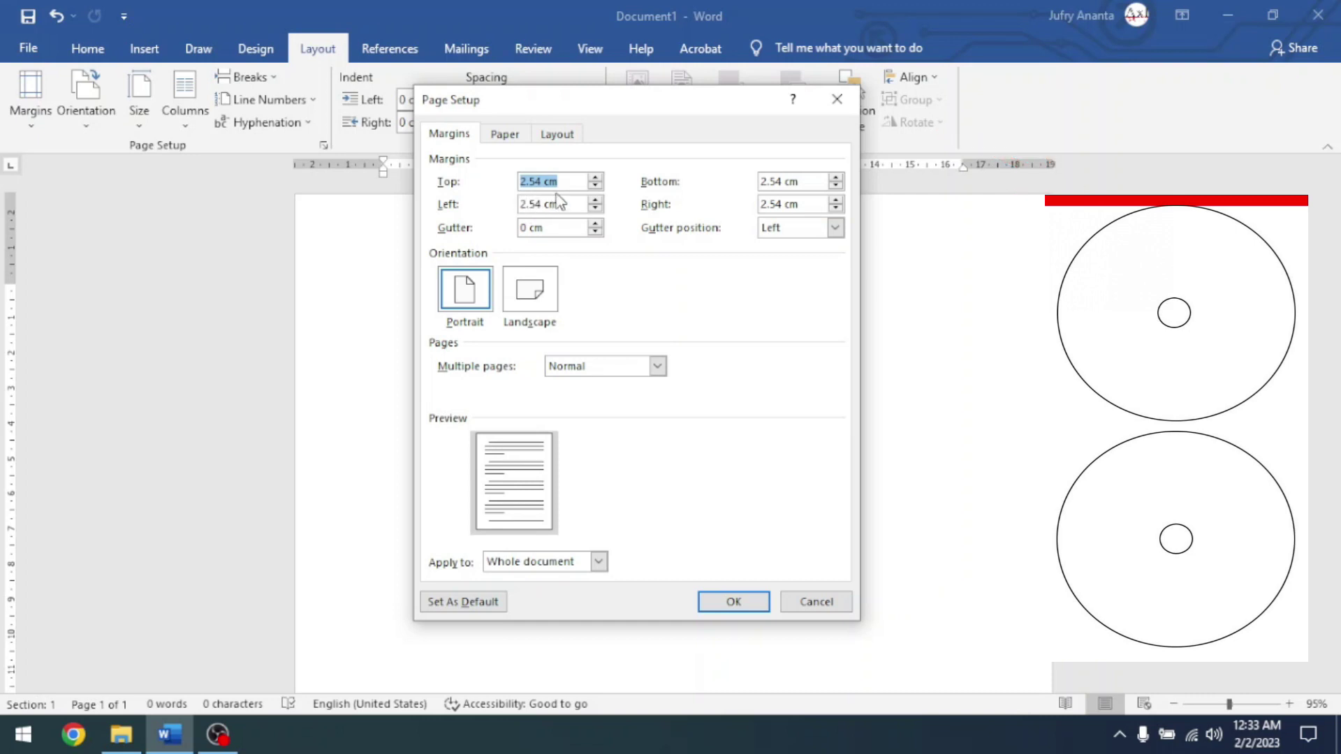
text(0.5)
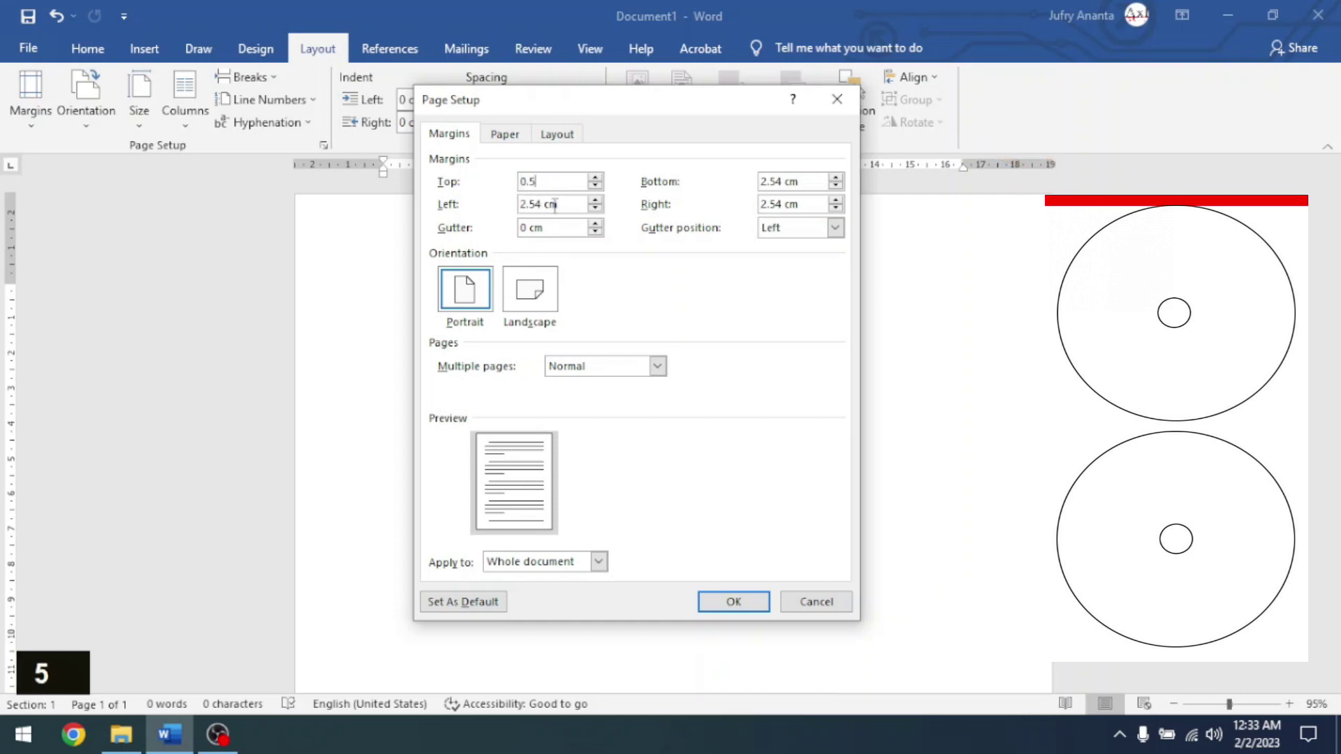
double_click(563, 183)
click(564, 183)
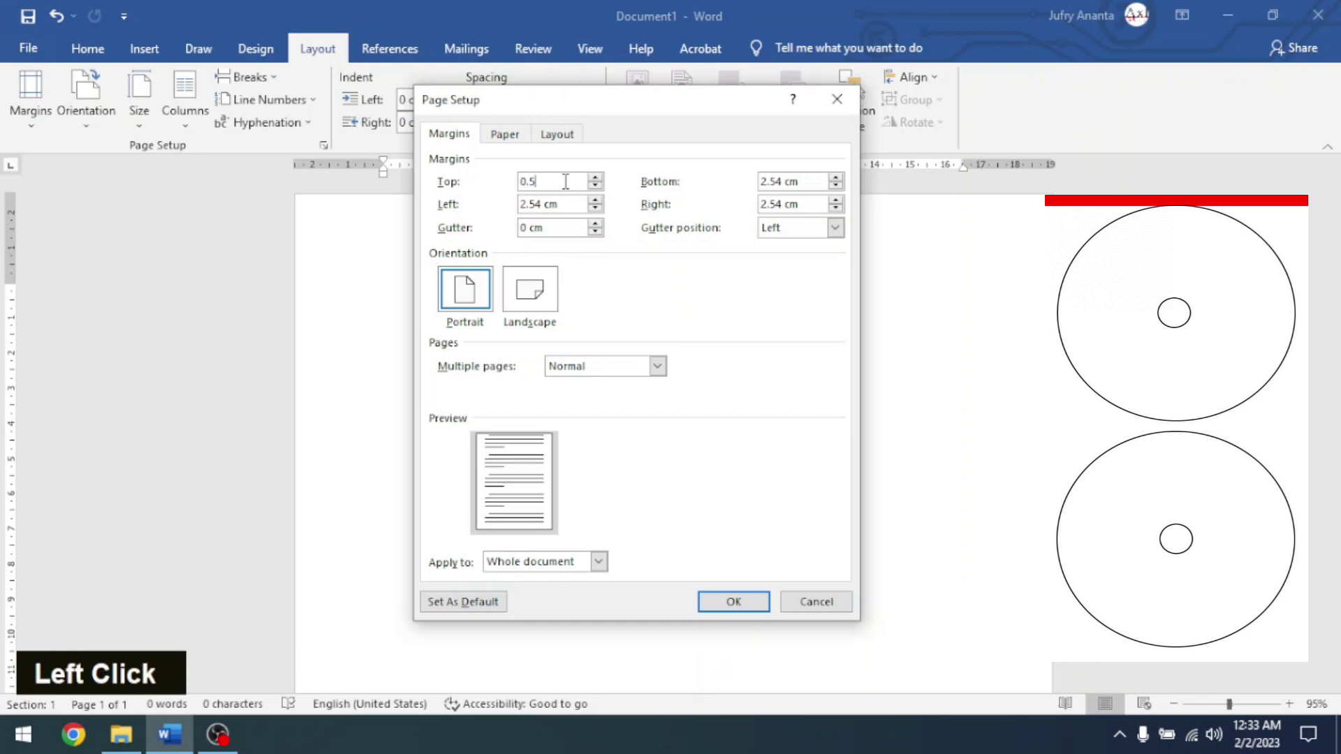
click(734, 603)
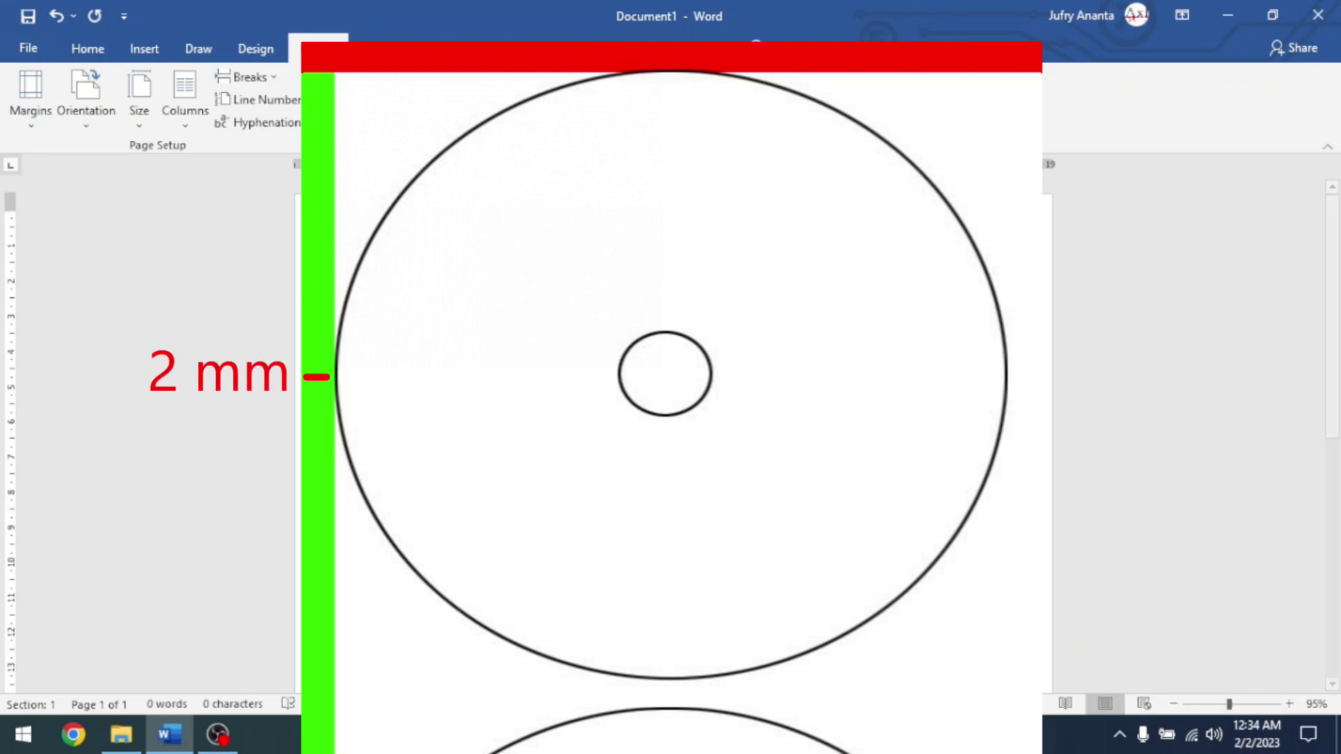
Set the page's left margin to 0.5 cm for the whole document.
click(309, 146)
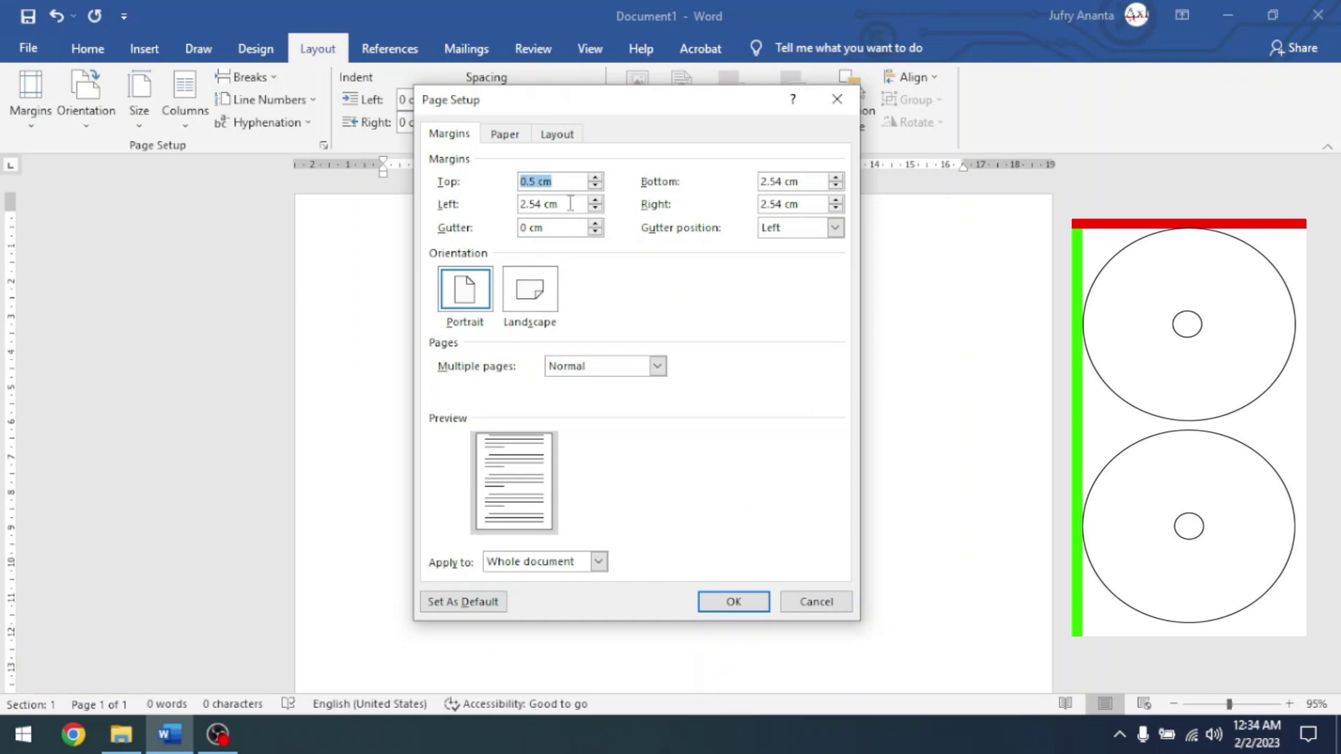
click(572, 203)
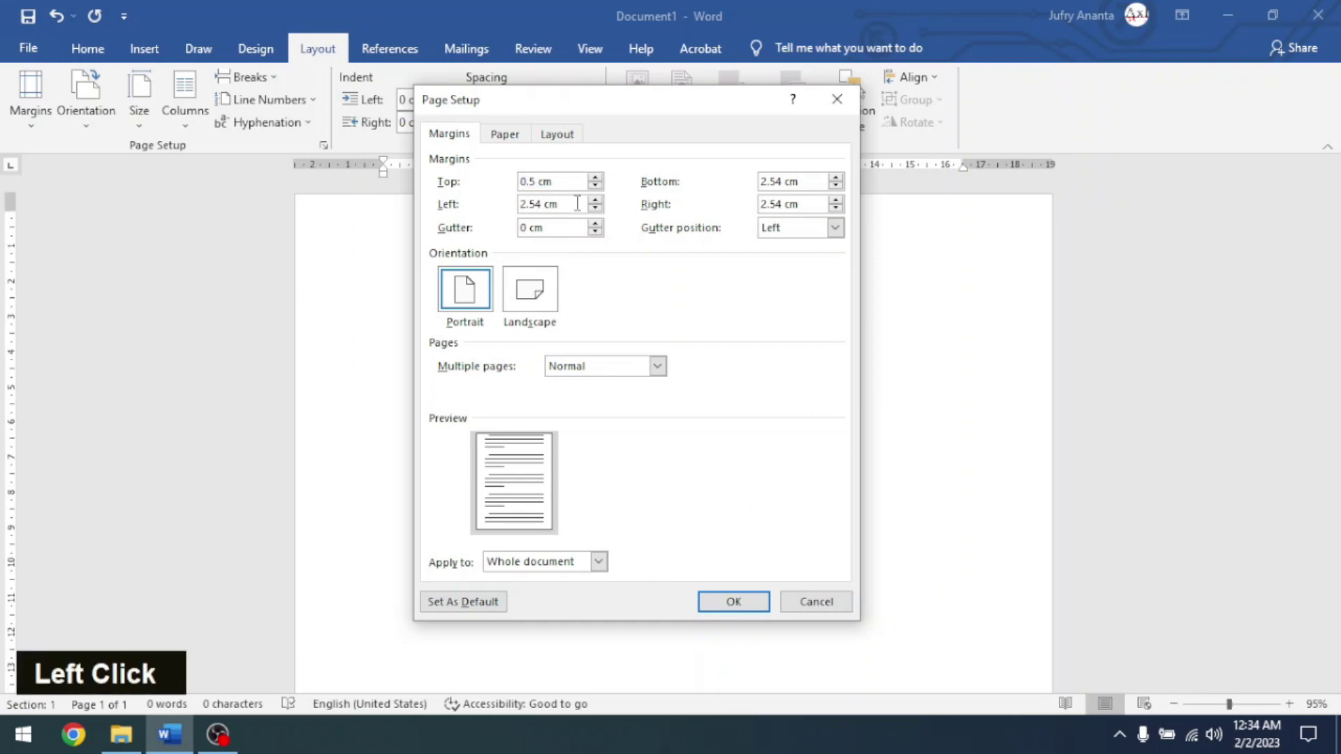
drag(575, 204, 498, 204)
text(0.)
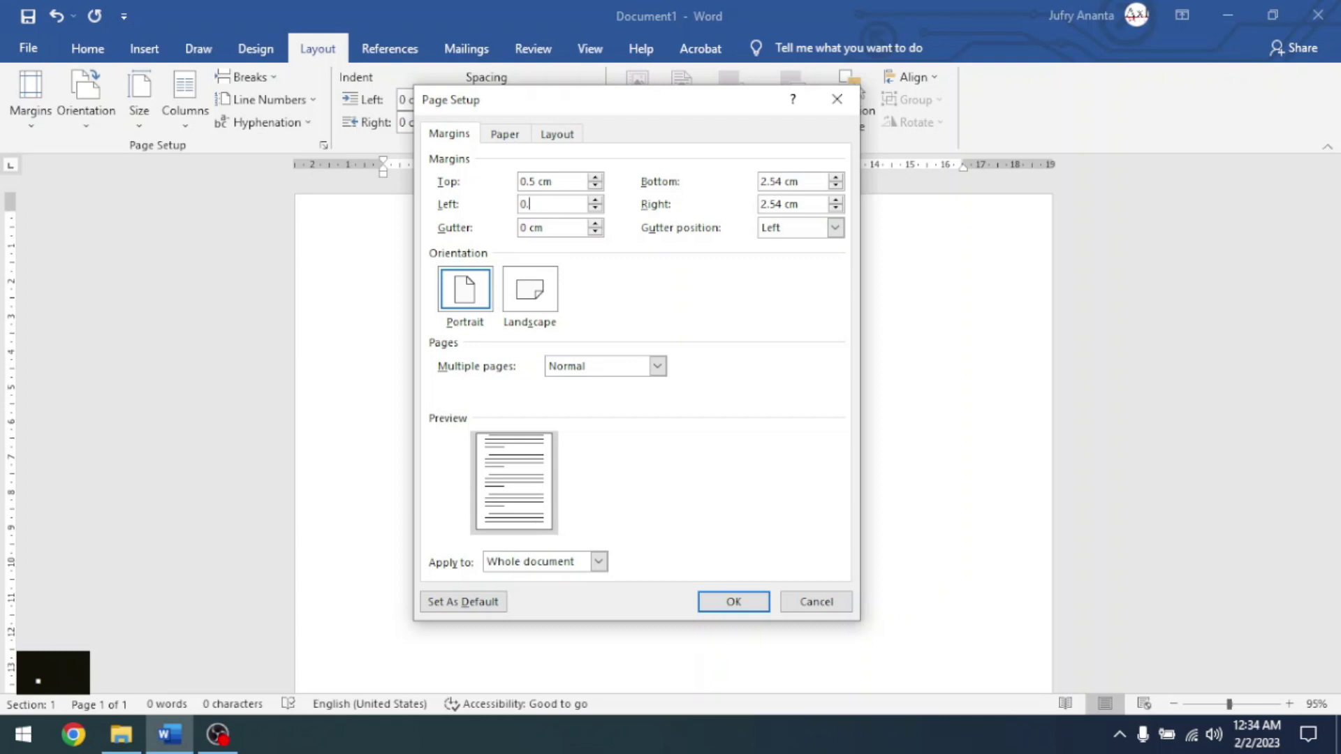
text(5)
click(553, 230)
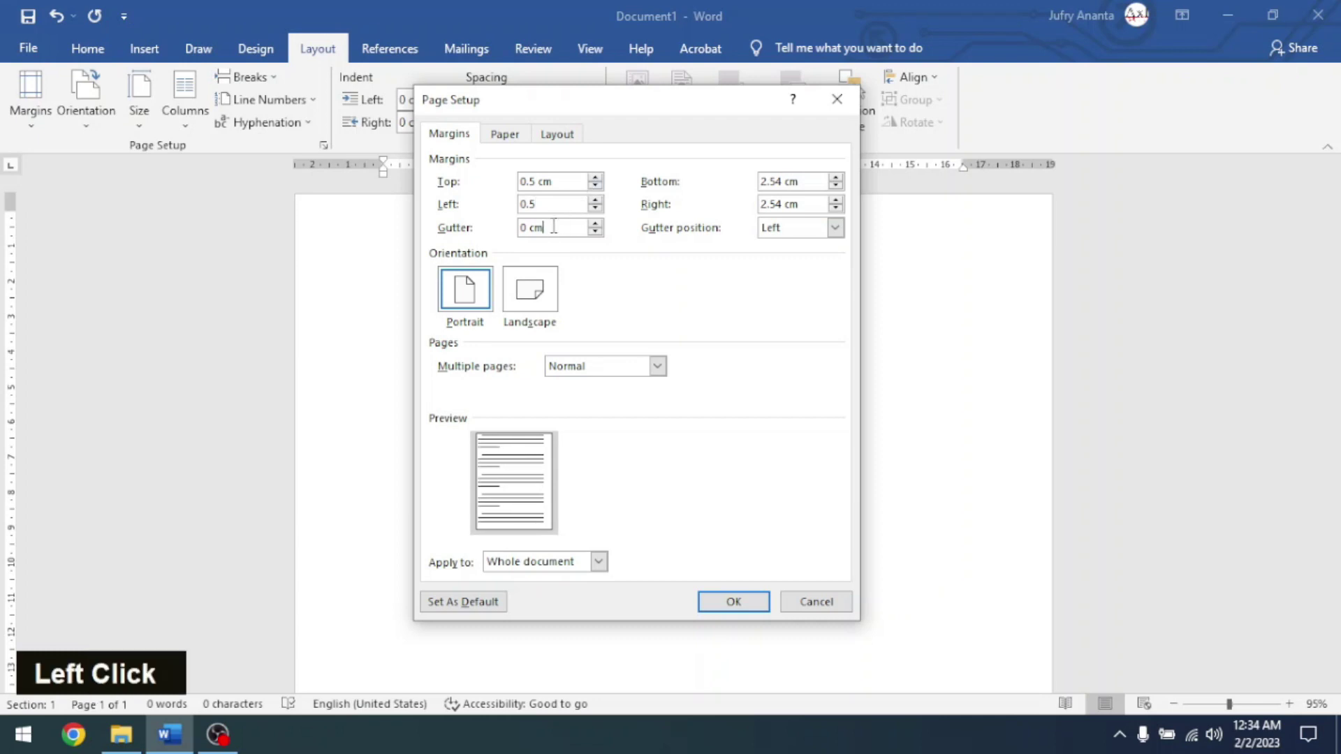
click(733, 602)
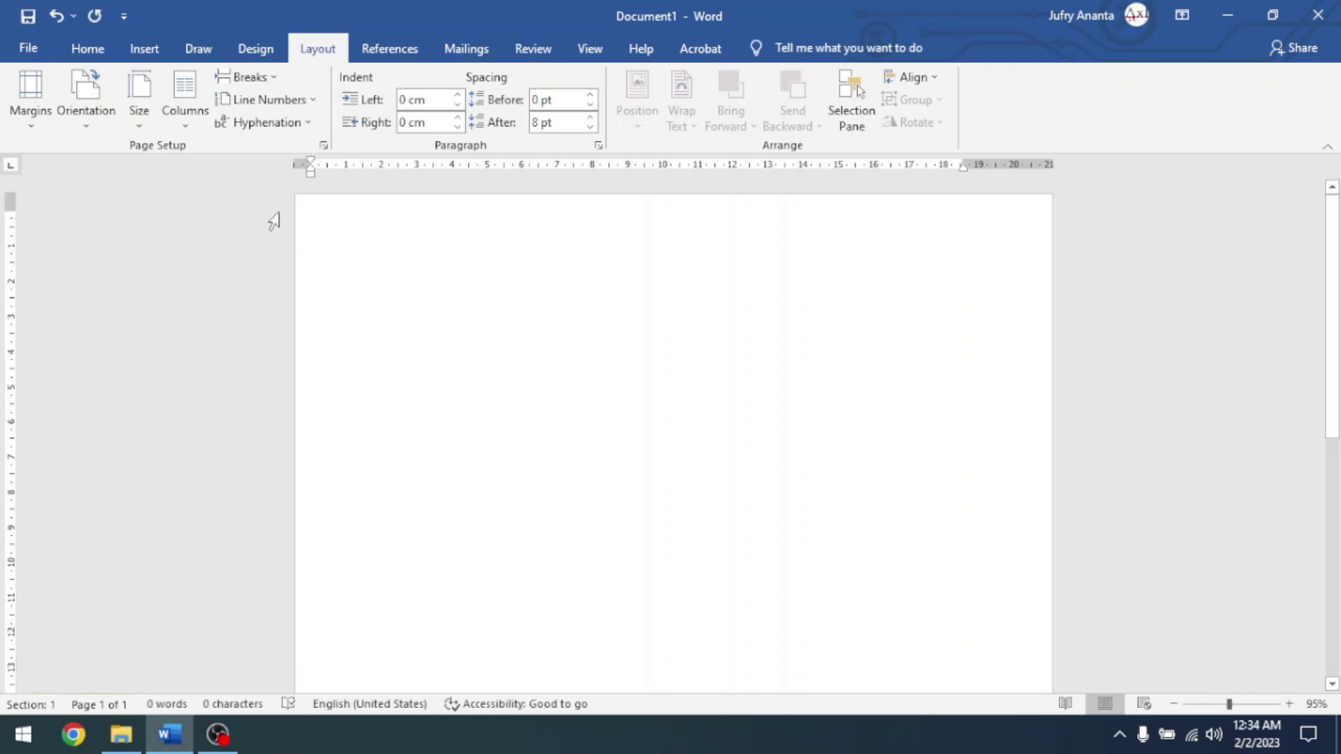
click(323, 217)
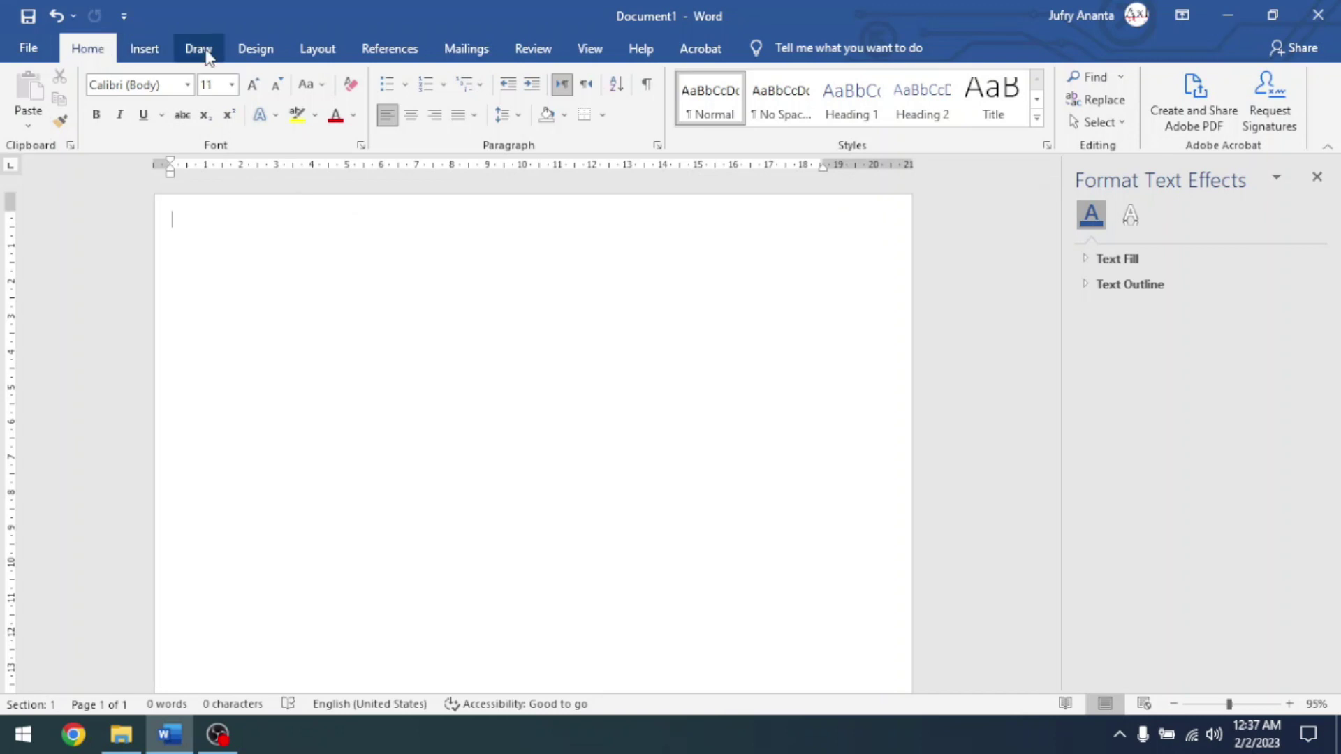
Draw a circular donut shape about 9.57 cm across and move it toward the upper-left part of the page.
click(144, 49)
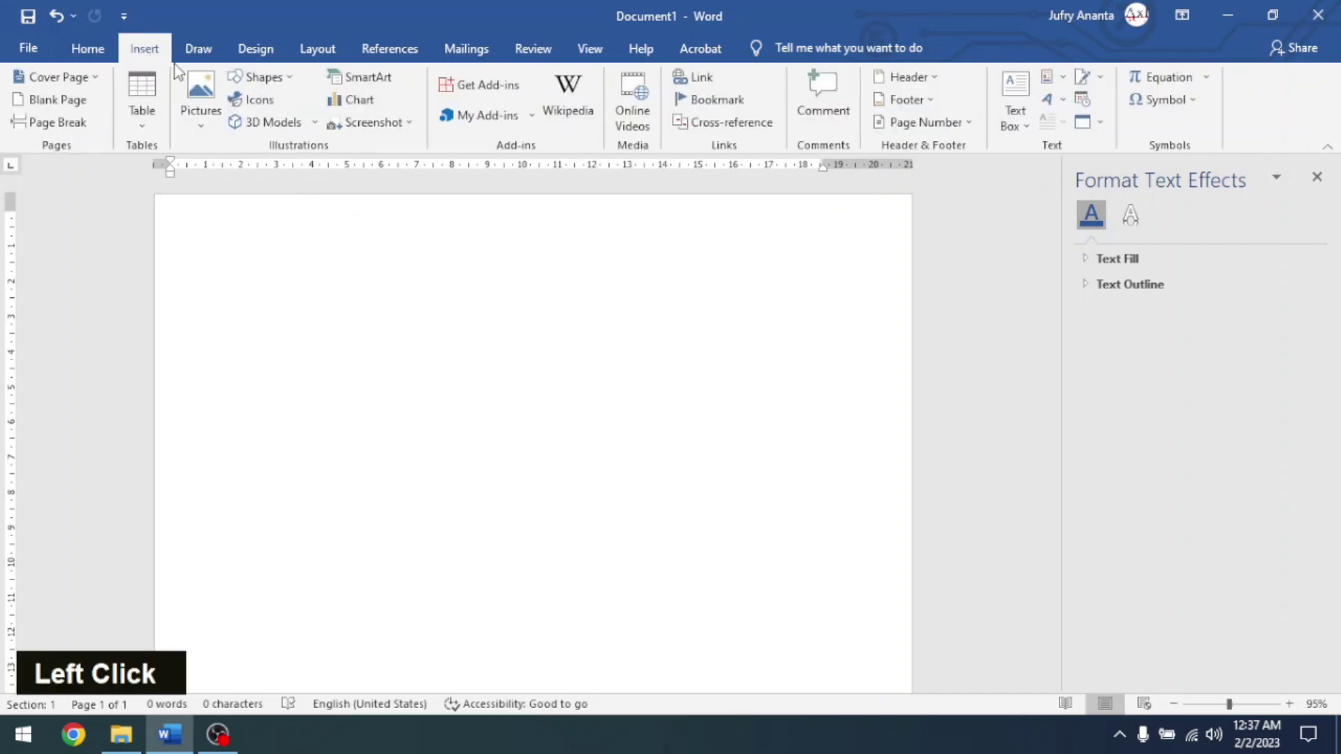
click(263, 78)
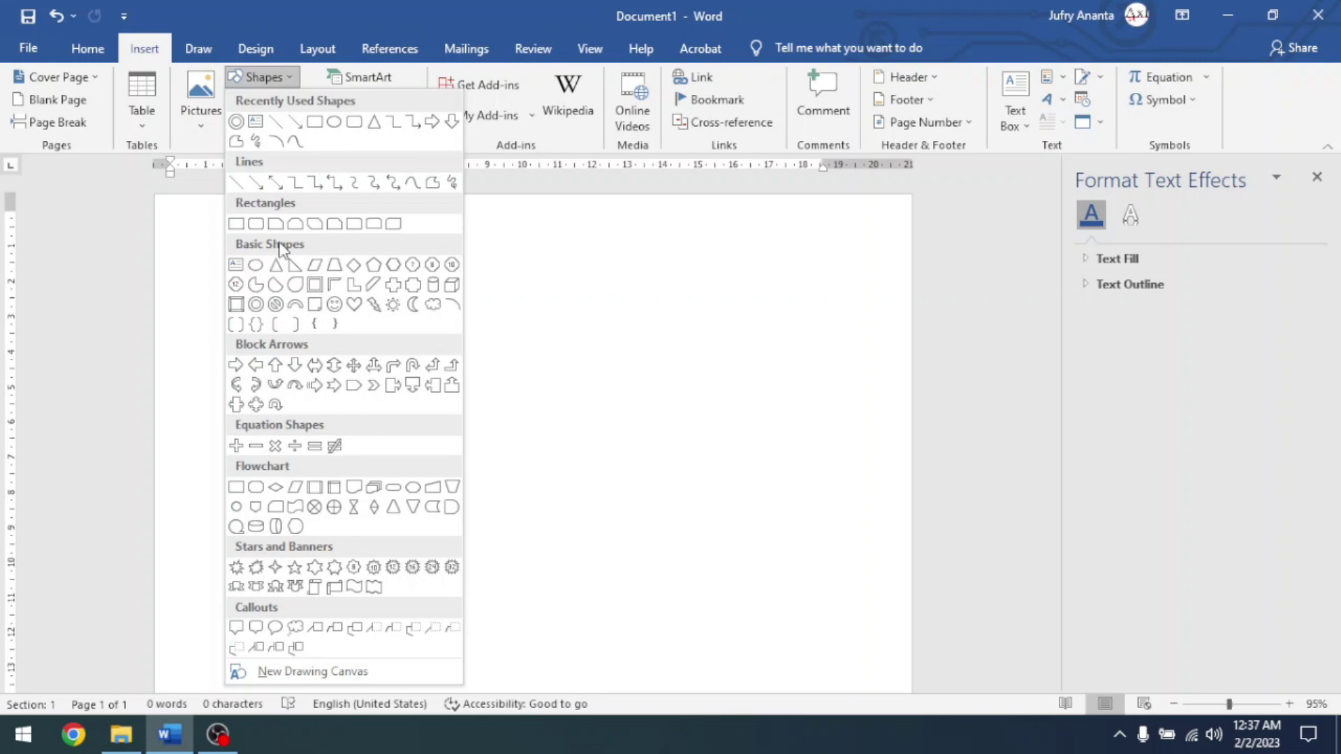
click(257, 308)
drag(350, 293, 687, 496)
key(shift)
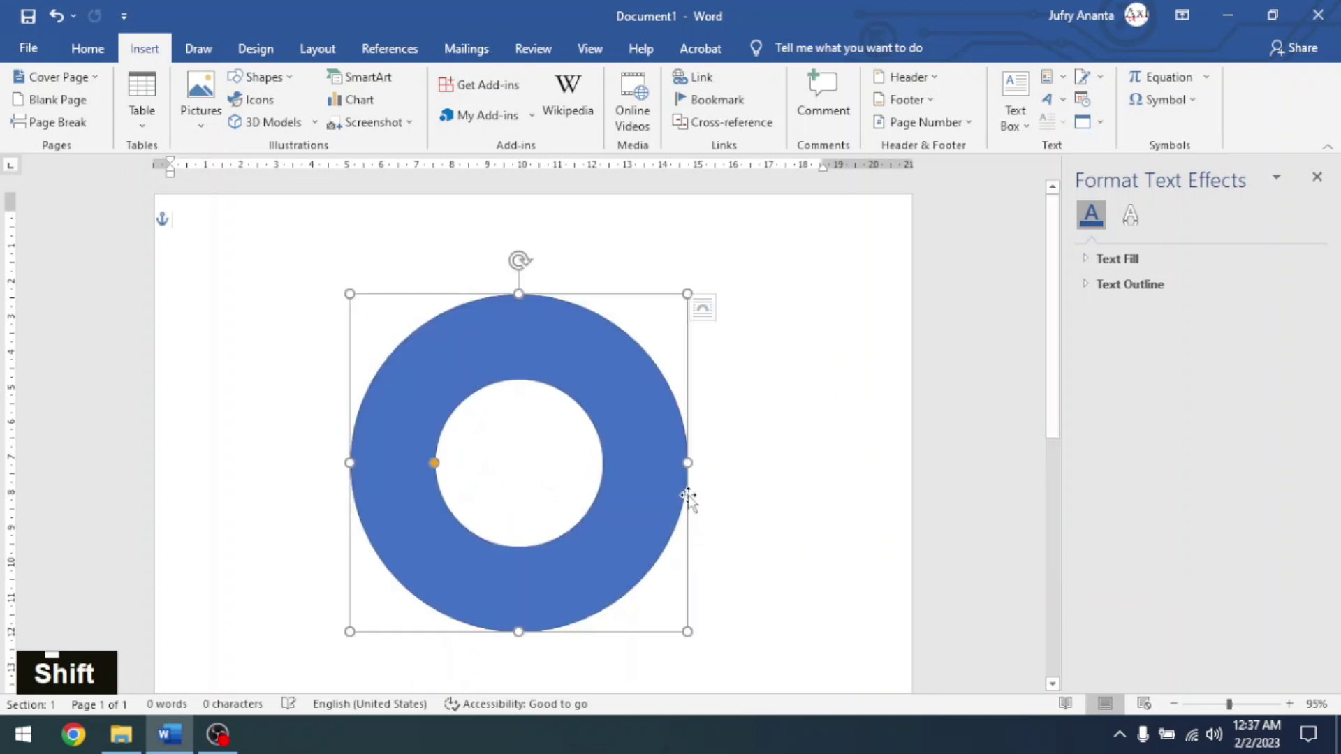
drag(586, 377, 493, 345)
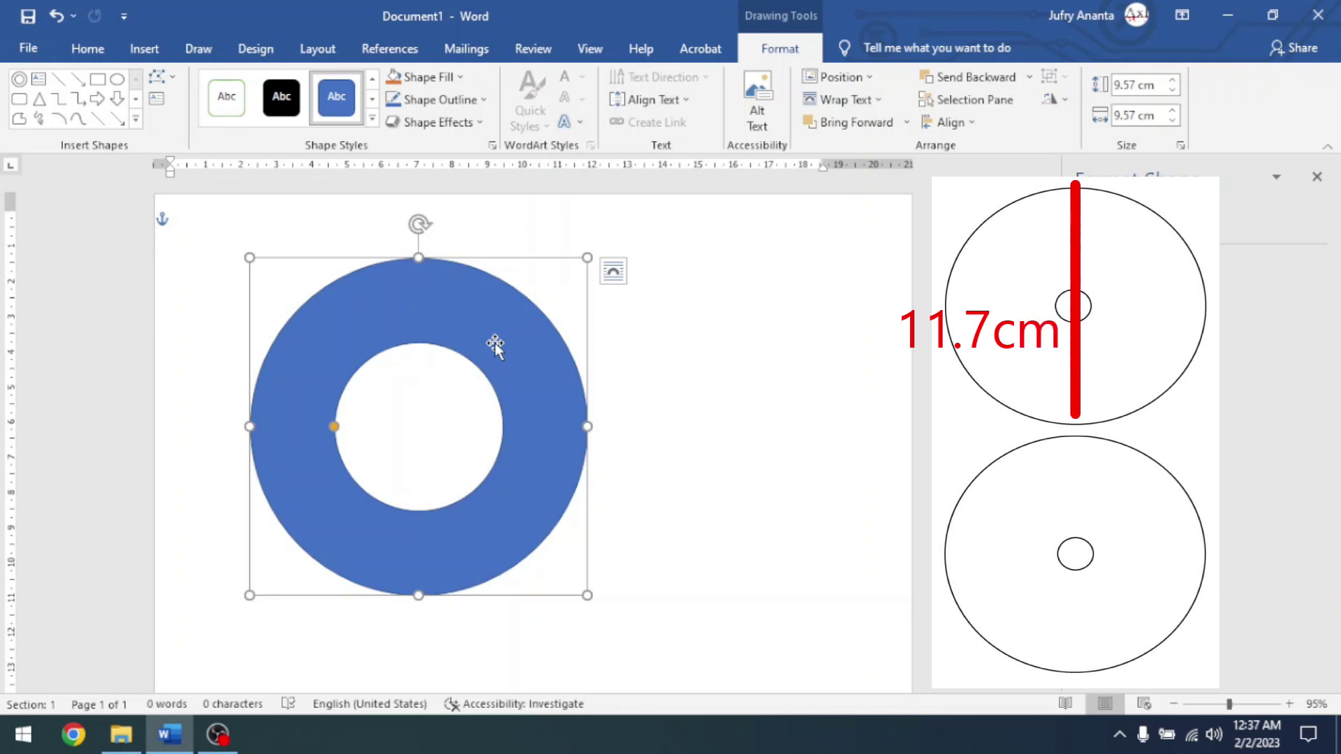
drag(428, 286, 449, 290)
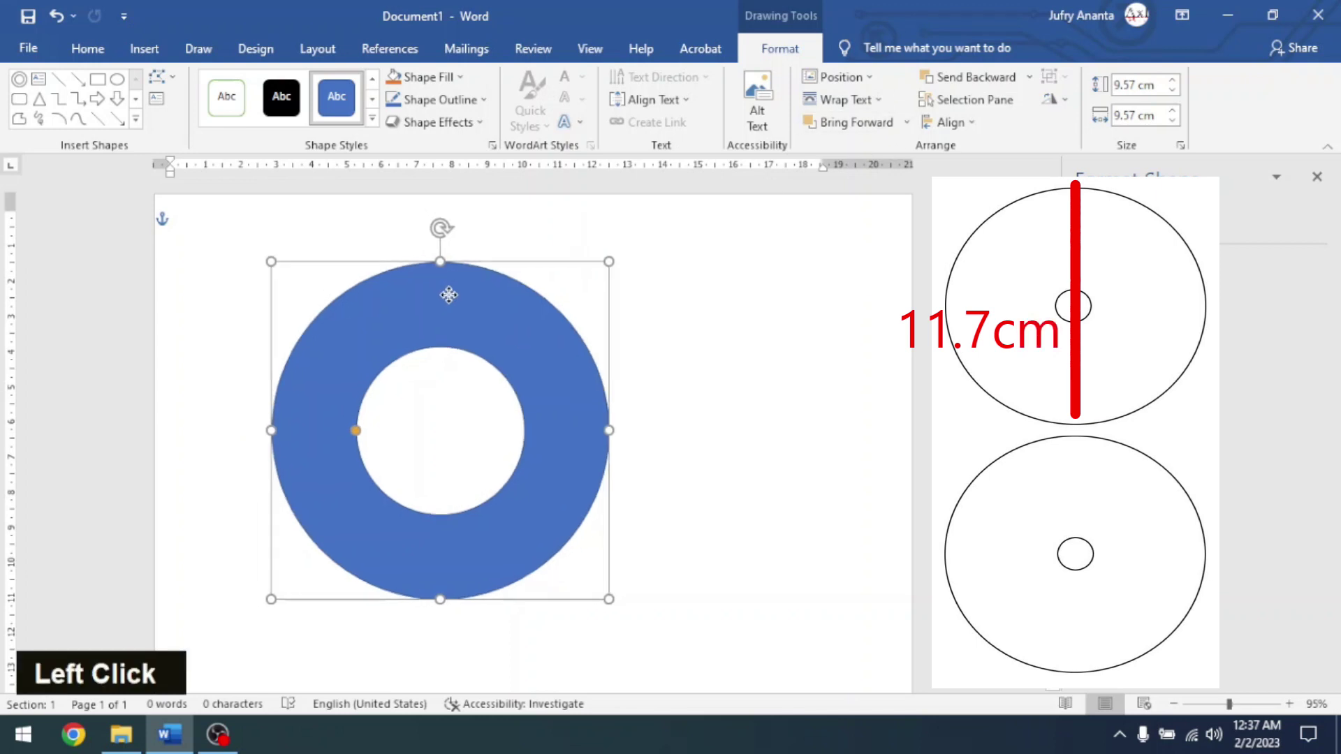
click(1161, 84)
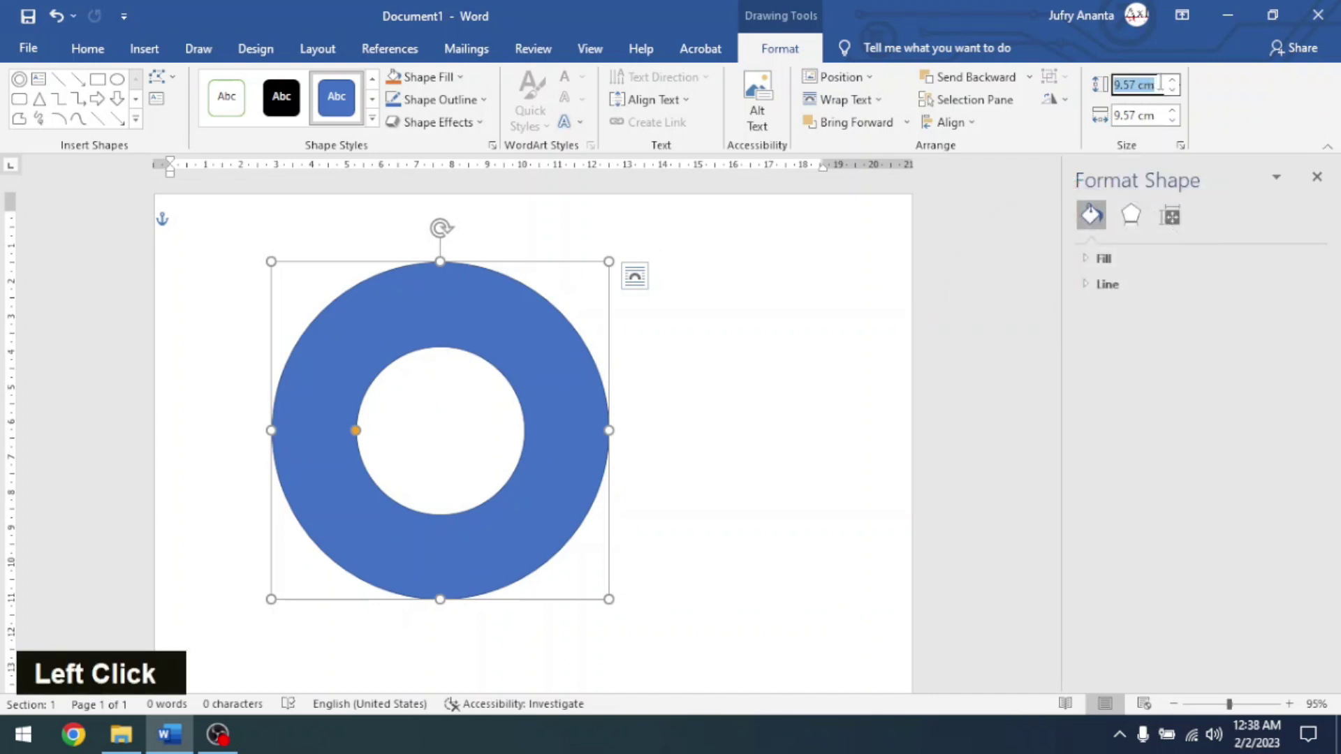
text(11.7)
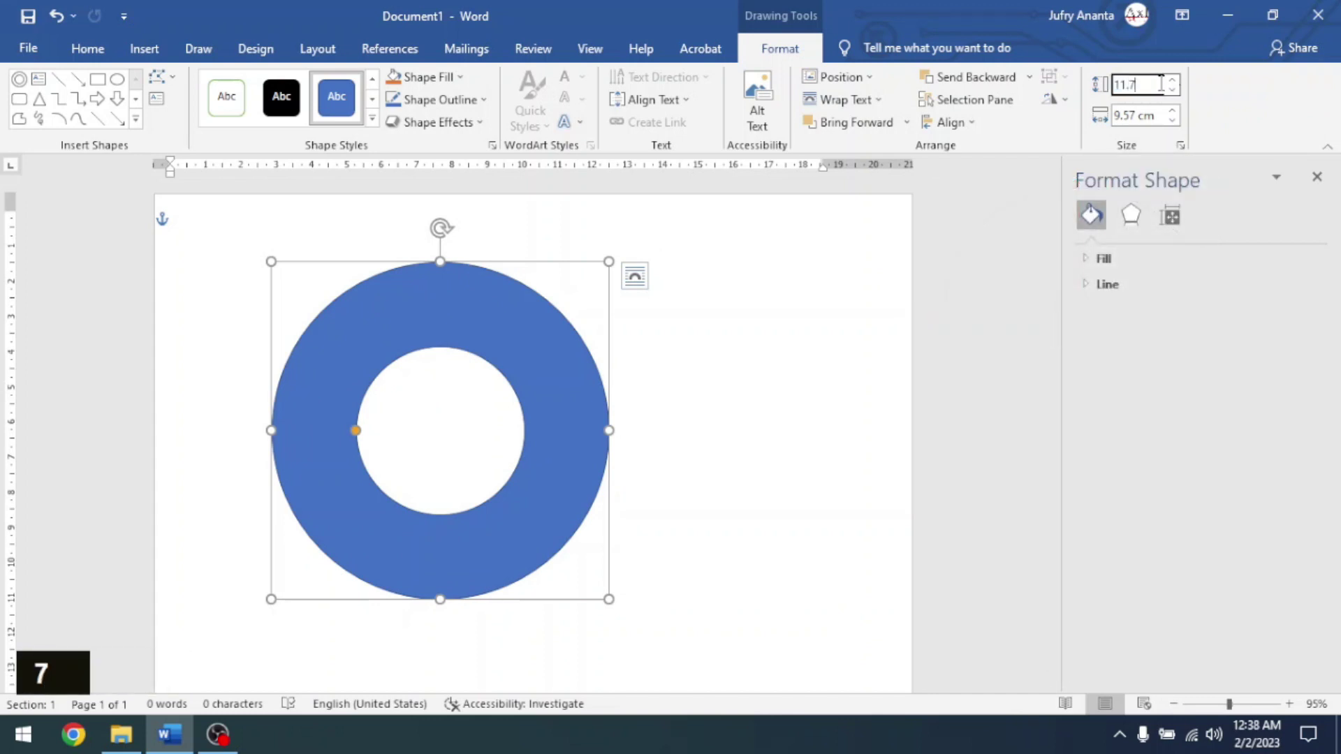
key(Return)
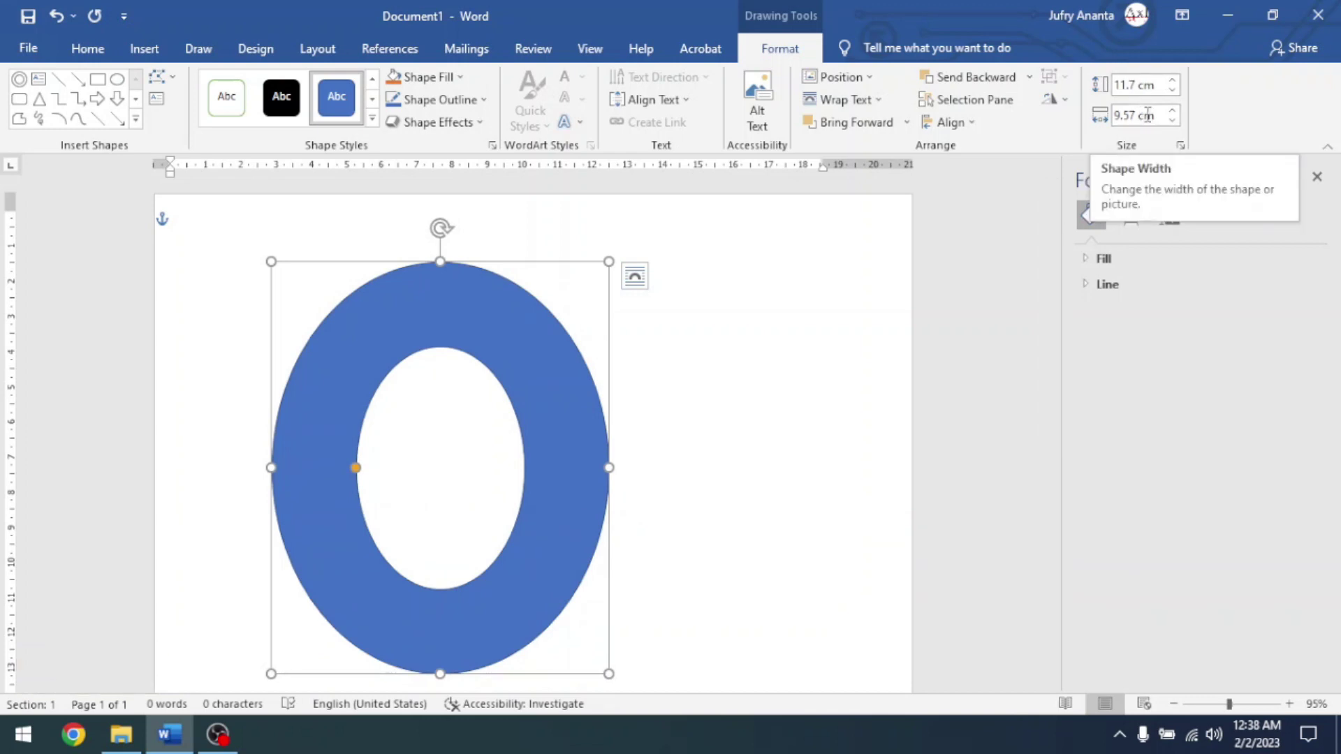
key(ctrl+z)
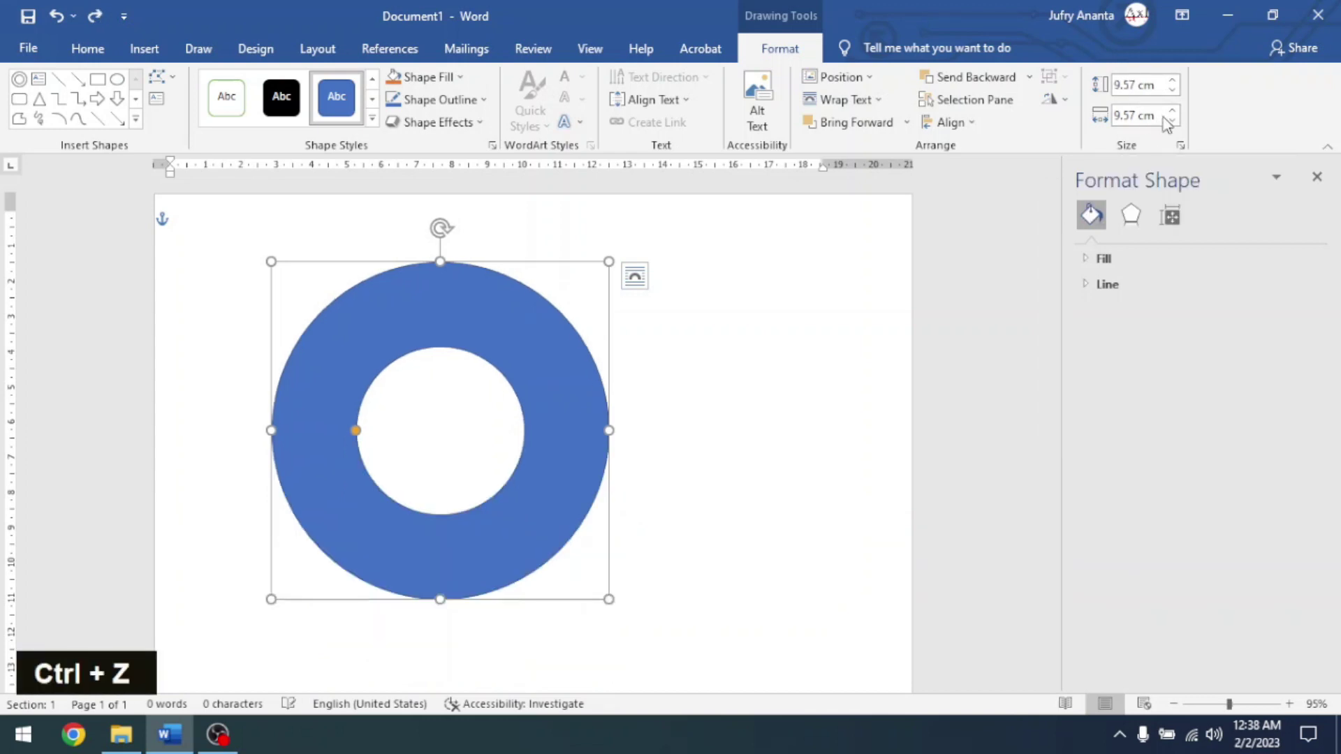
Close the shape formatting pane and lock the donut's aspect ratio in its size settings.
click(1180, 147)
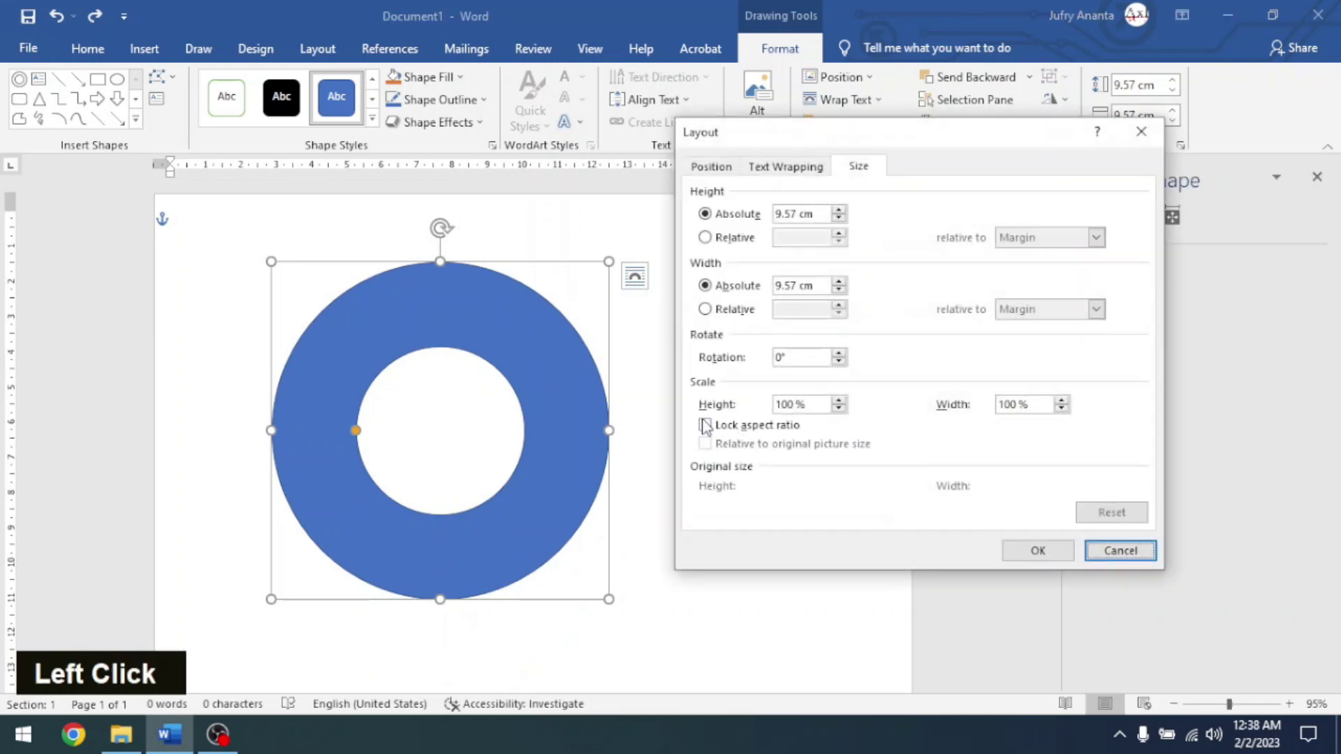
click(1120, 550)
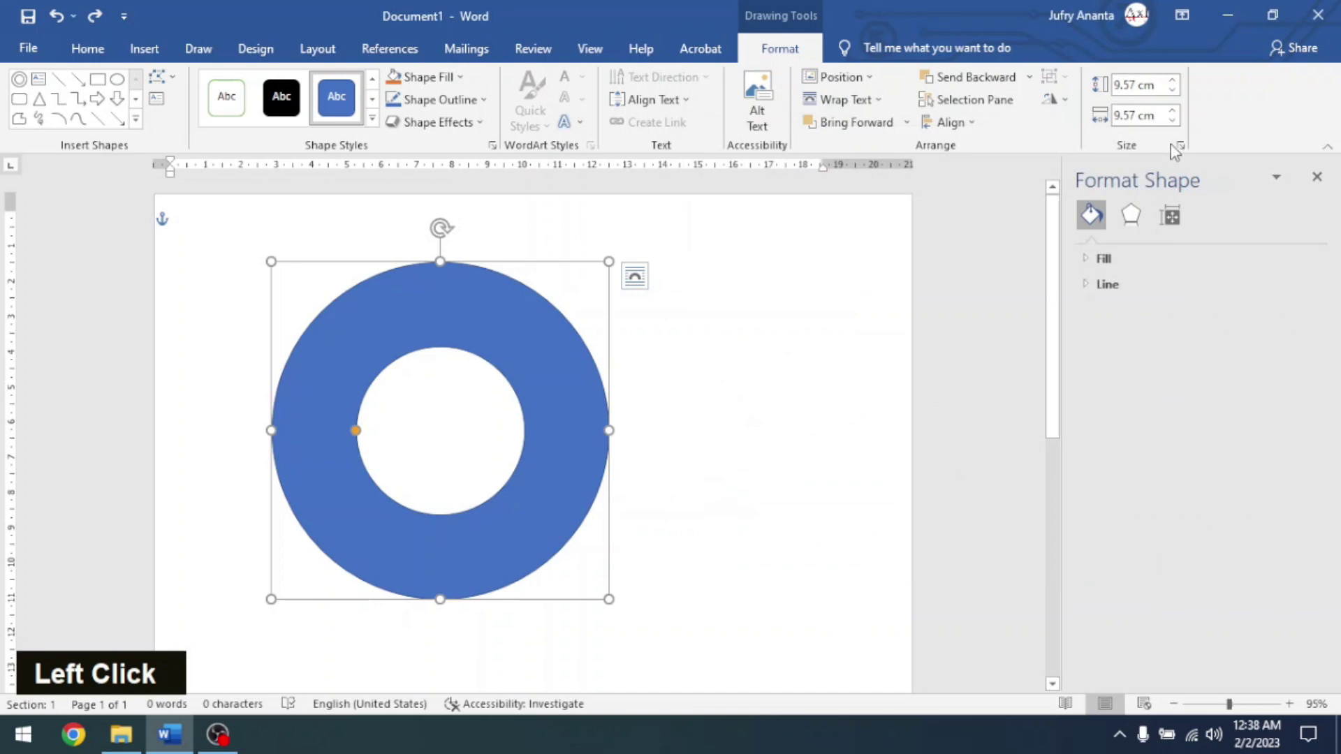
click(1316, 178)
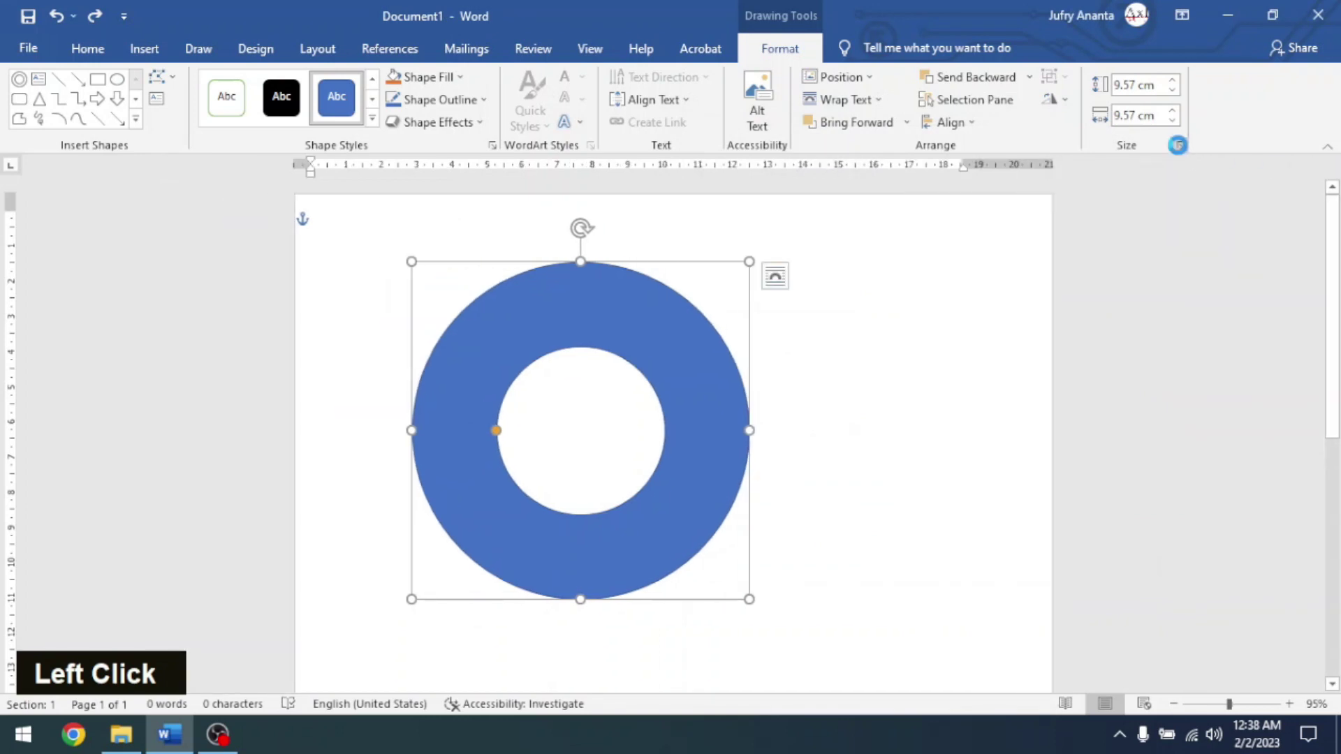
click(1178, 145)
click(704, 424)
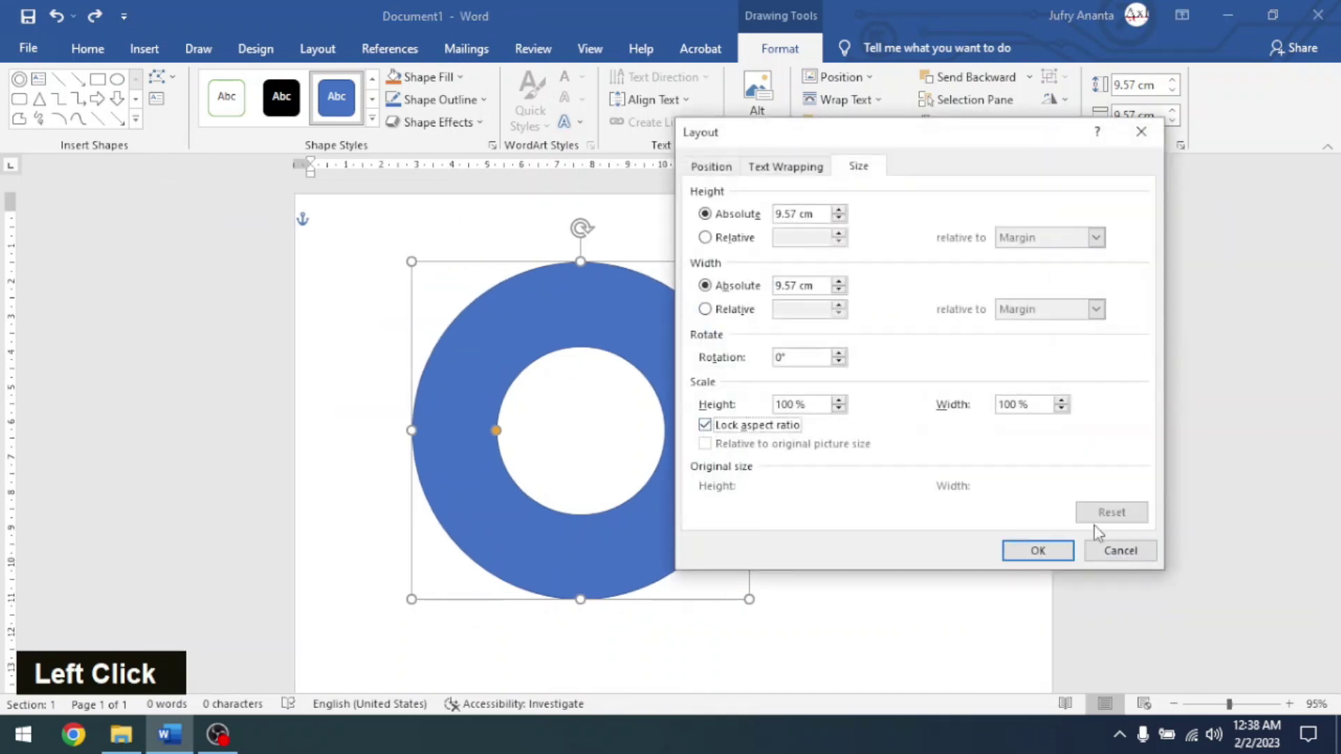
click(1037, 550)
Set the donut's height to 11.7 cm with its proportions locked.
click(1150, 84)
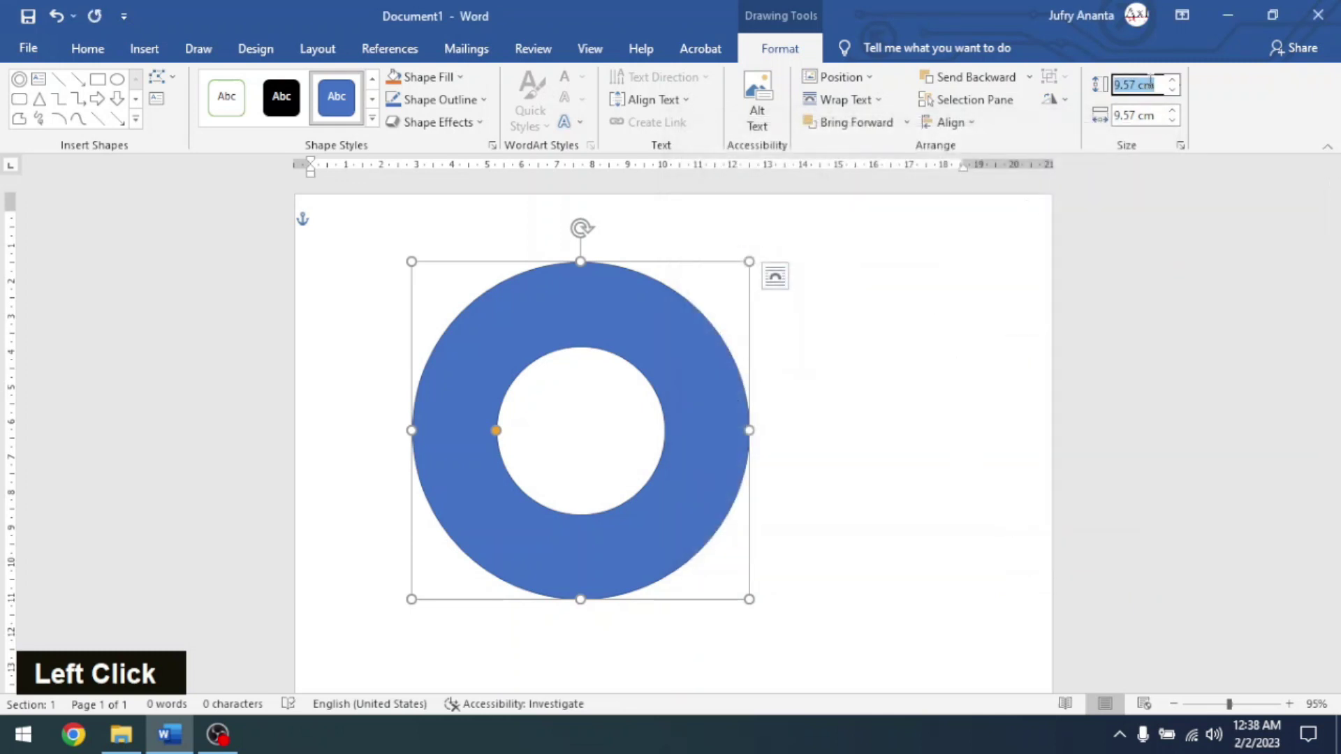
text(11.7)
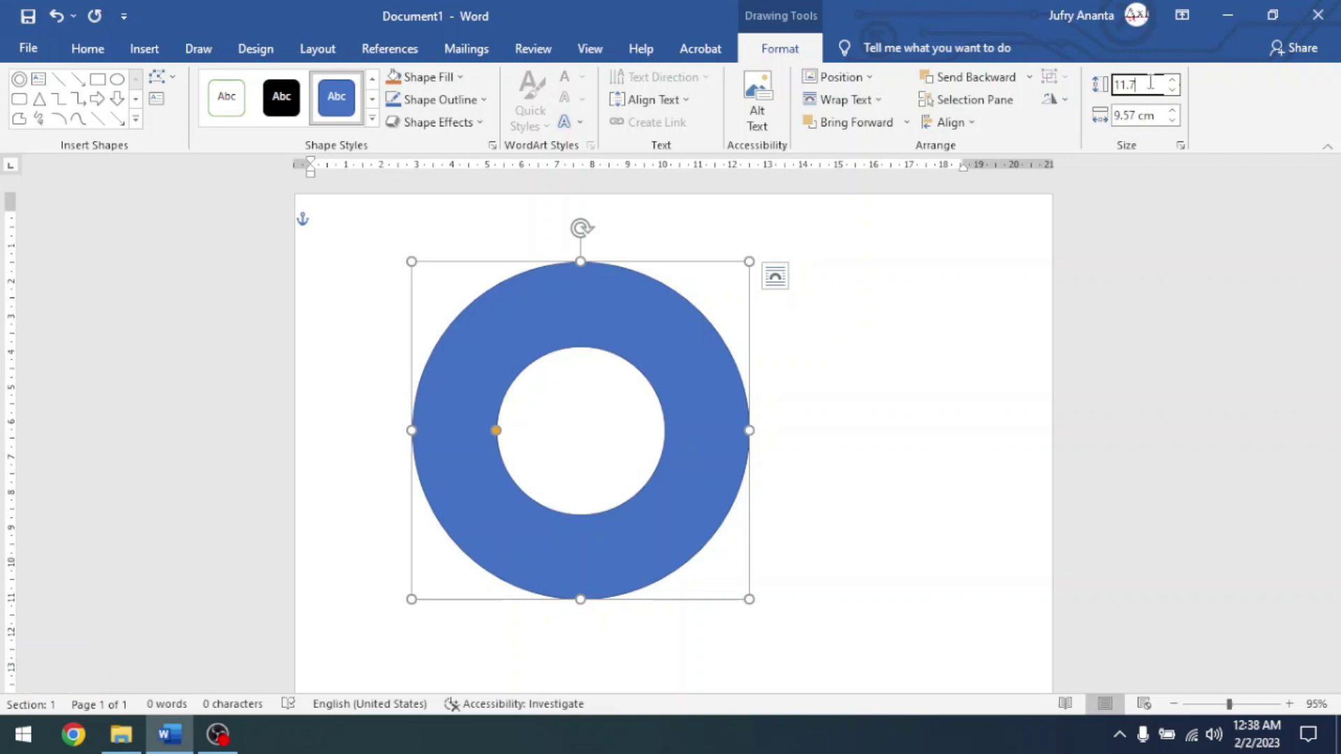
key(Return)
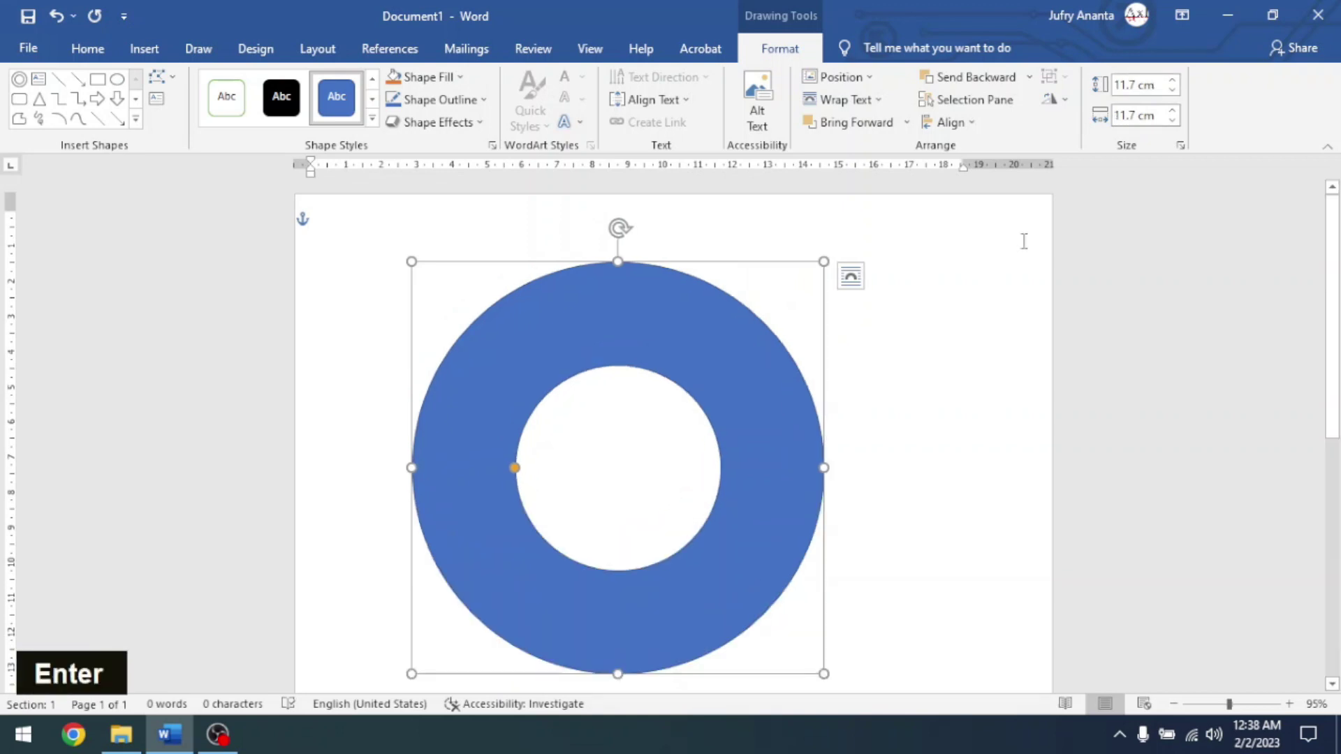
Move the donut closer to the page's upper-left corner and check the space below it for a second disc.
scroll(537, 304, down, 1)
scroll(538, 304, up, 1)
drag(585, 340, 511, 300)
scroll(510, 303, down, 10)
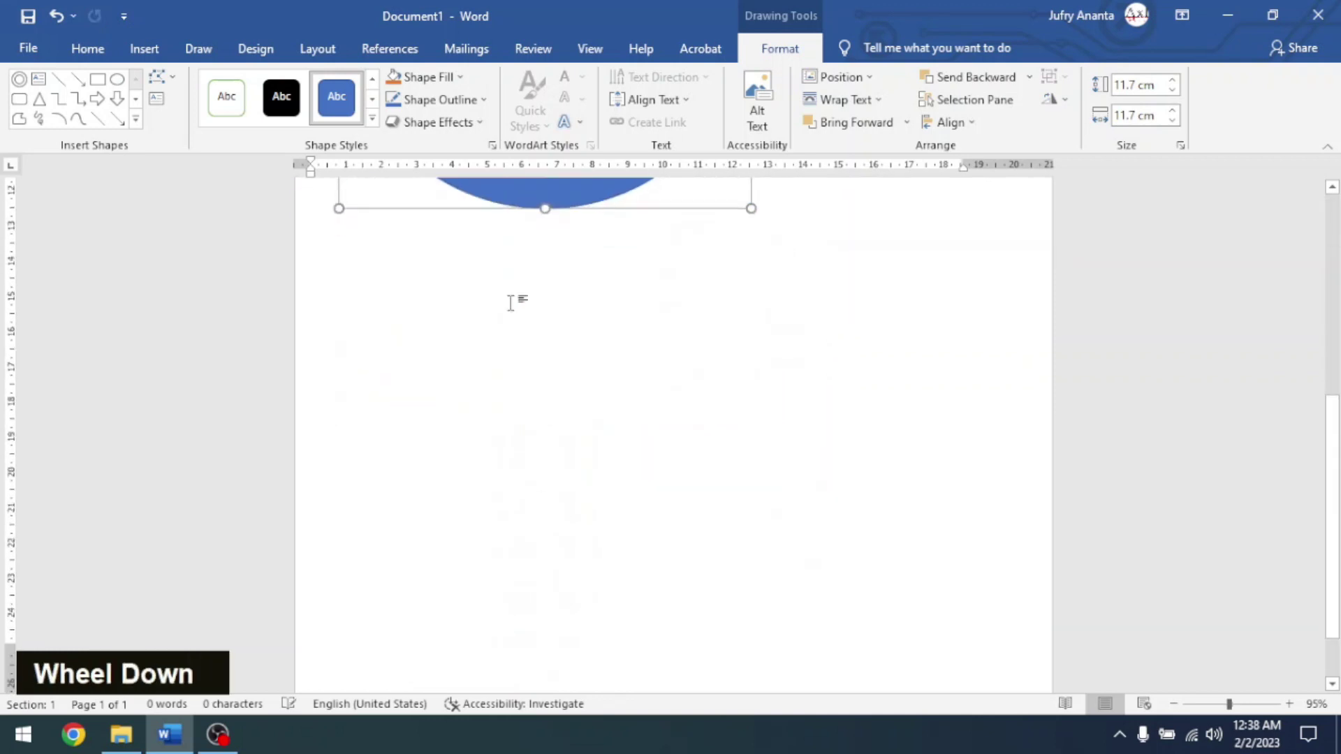
ctrl+scroll(510, 302, down, 6)
scroll(589, 367, up, 1)
ctrl+scroll(593, 359, up, 6)
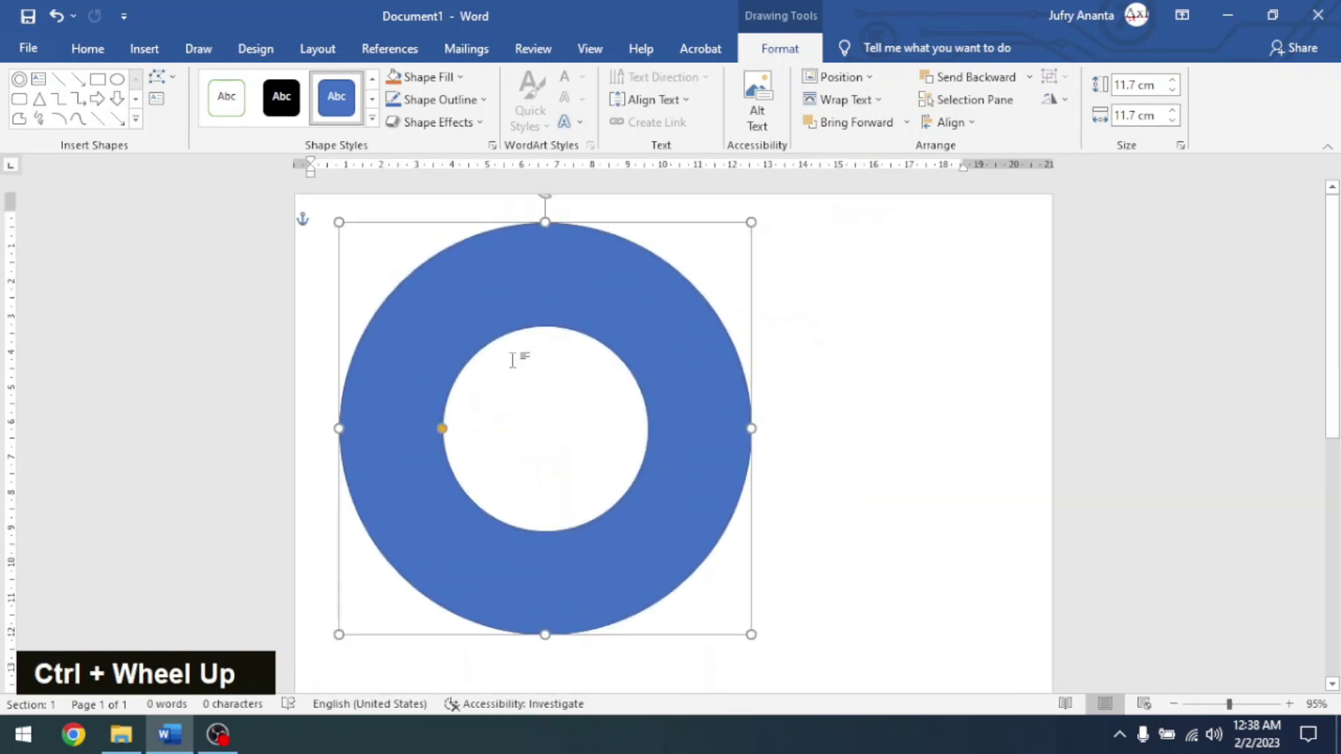
Deselect the donut and change the document's paper size to A4.
click(784, 315)
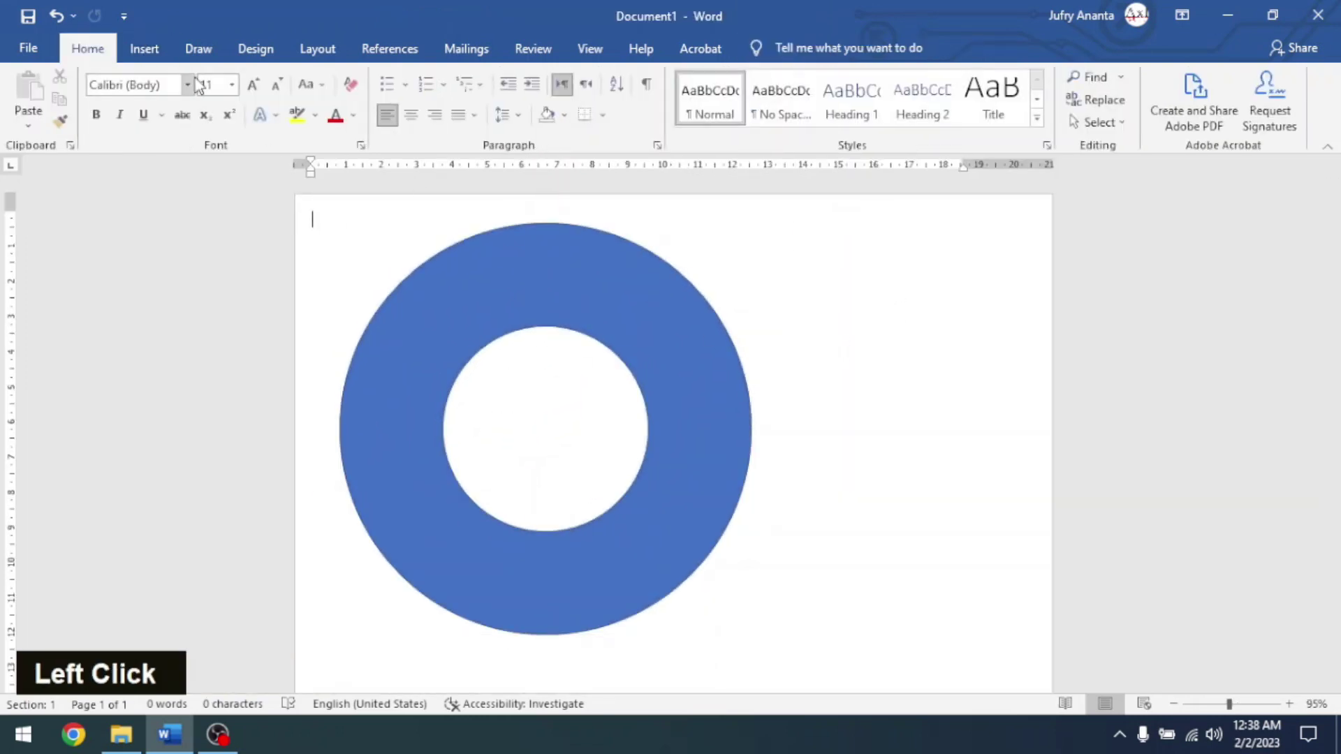
click(320, 64)
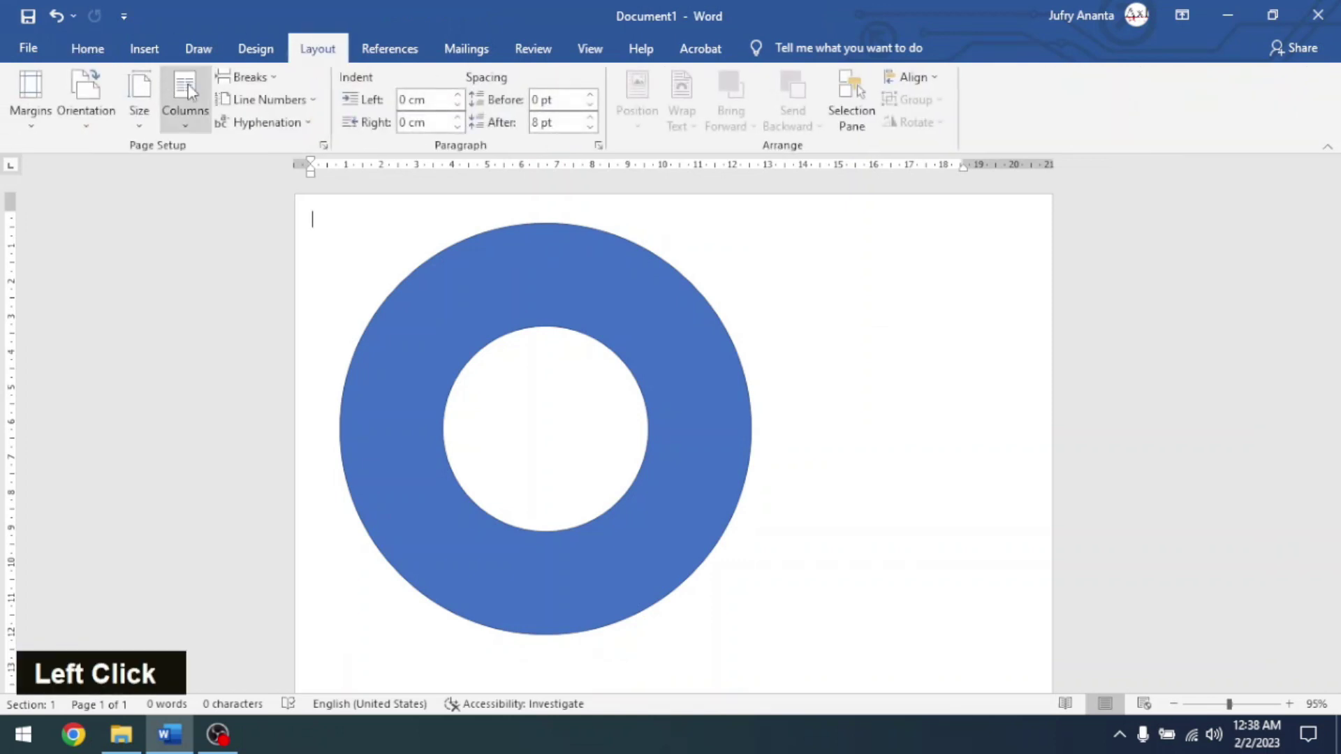
click(143, 102)
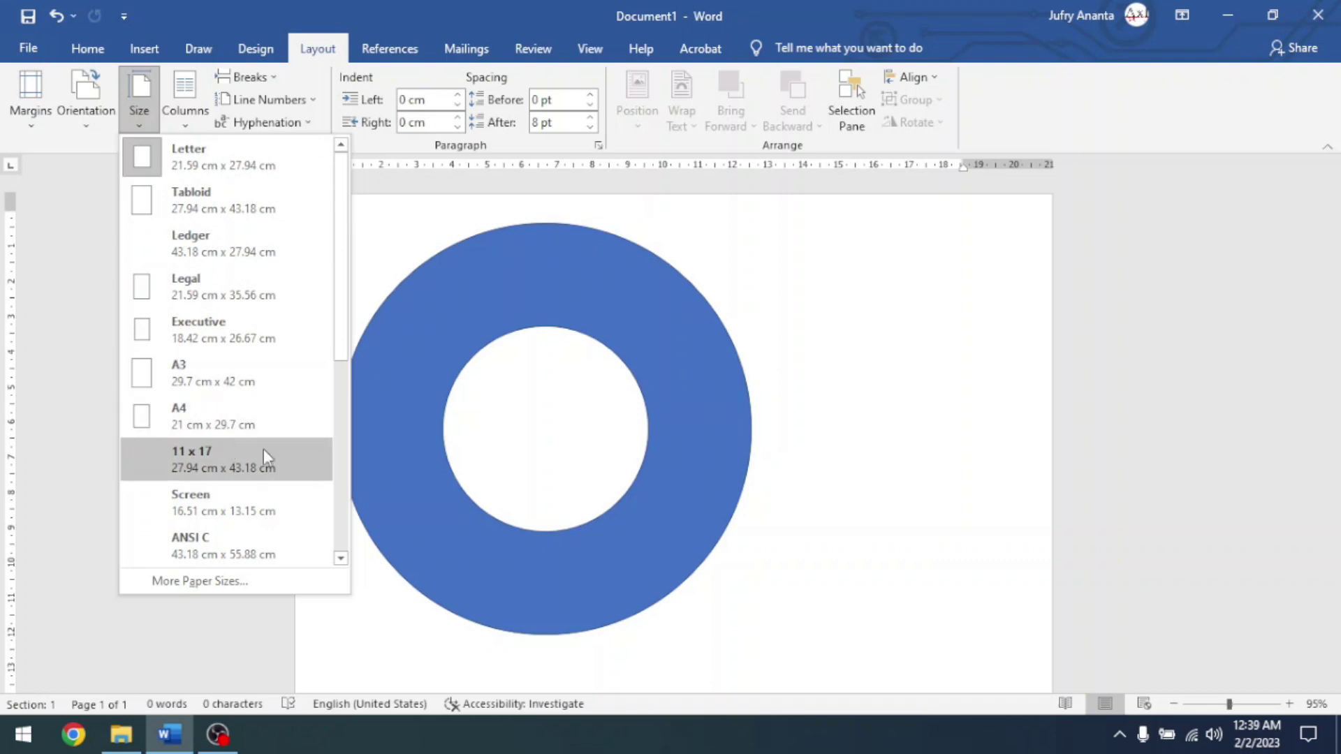
click(182, 414)
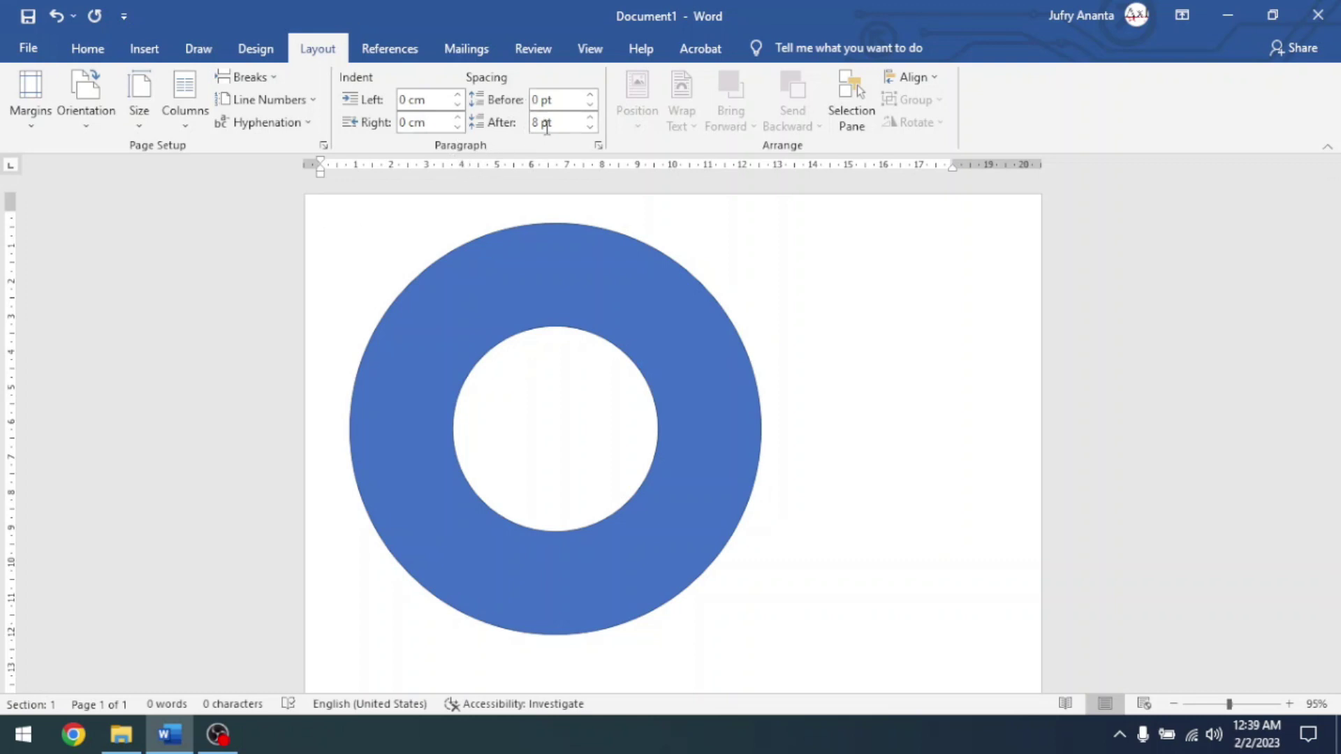
Set the paragraph spacing after to 0 pt for the entire document.
key(ctrl+a)
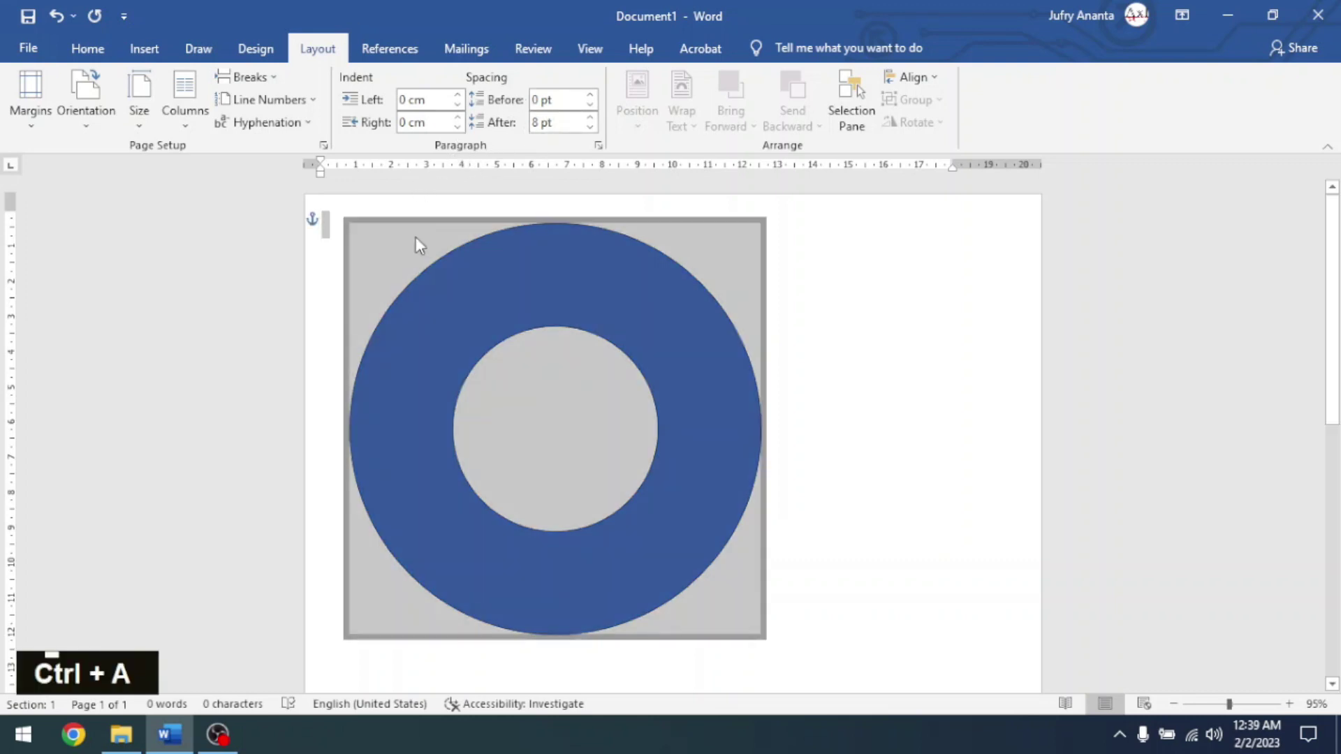
click(590, 130)
double_click(590, 130)
click(862, 283)
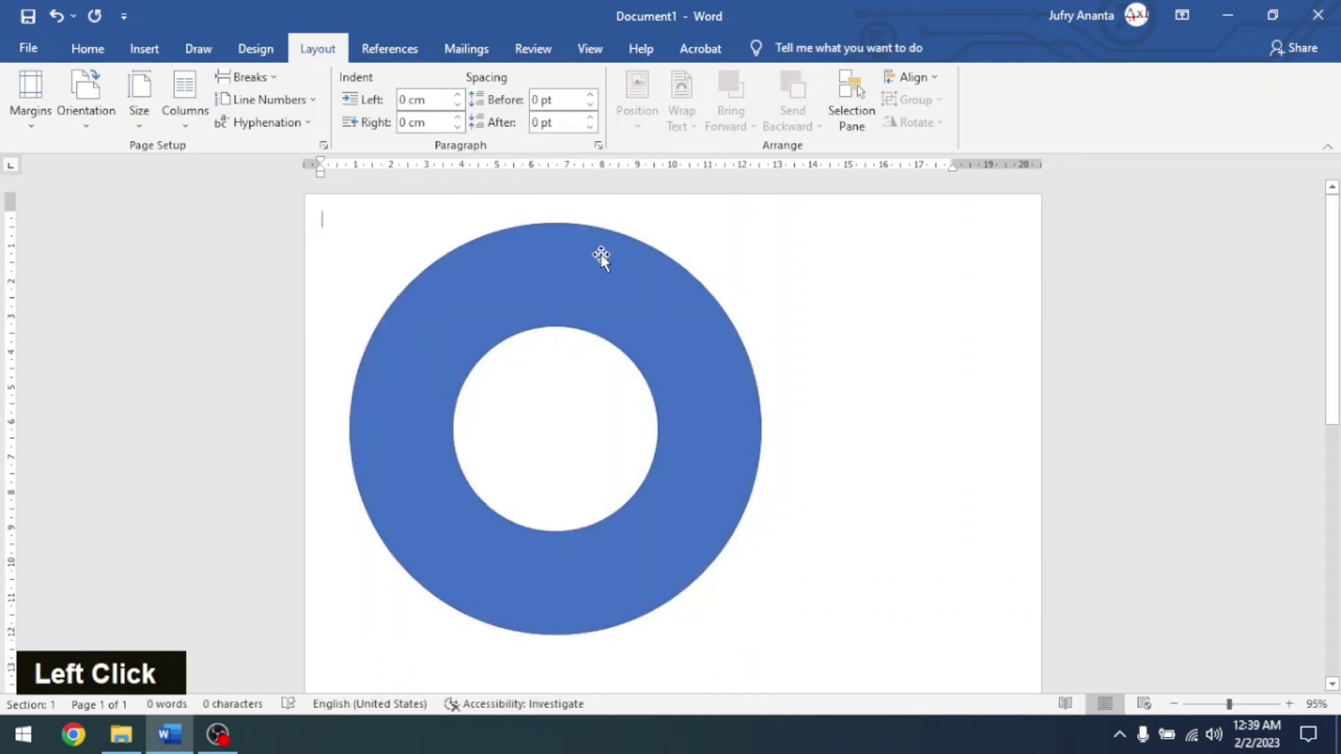
scroll(698, 312, down, 3)
scroll(770, 301, up, 3)
double_click(605, 303)
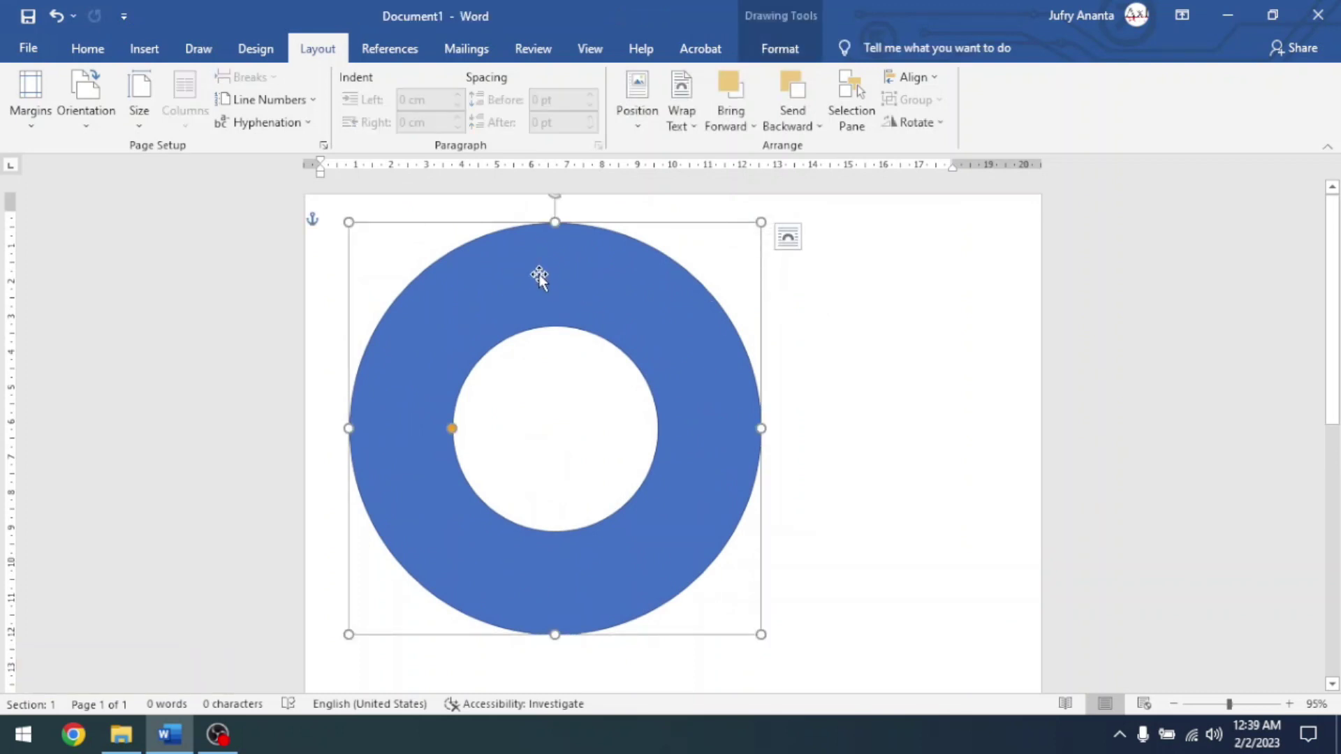
scroll(865, 248, up, 1)
click(864, 238)
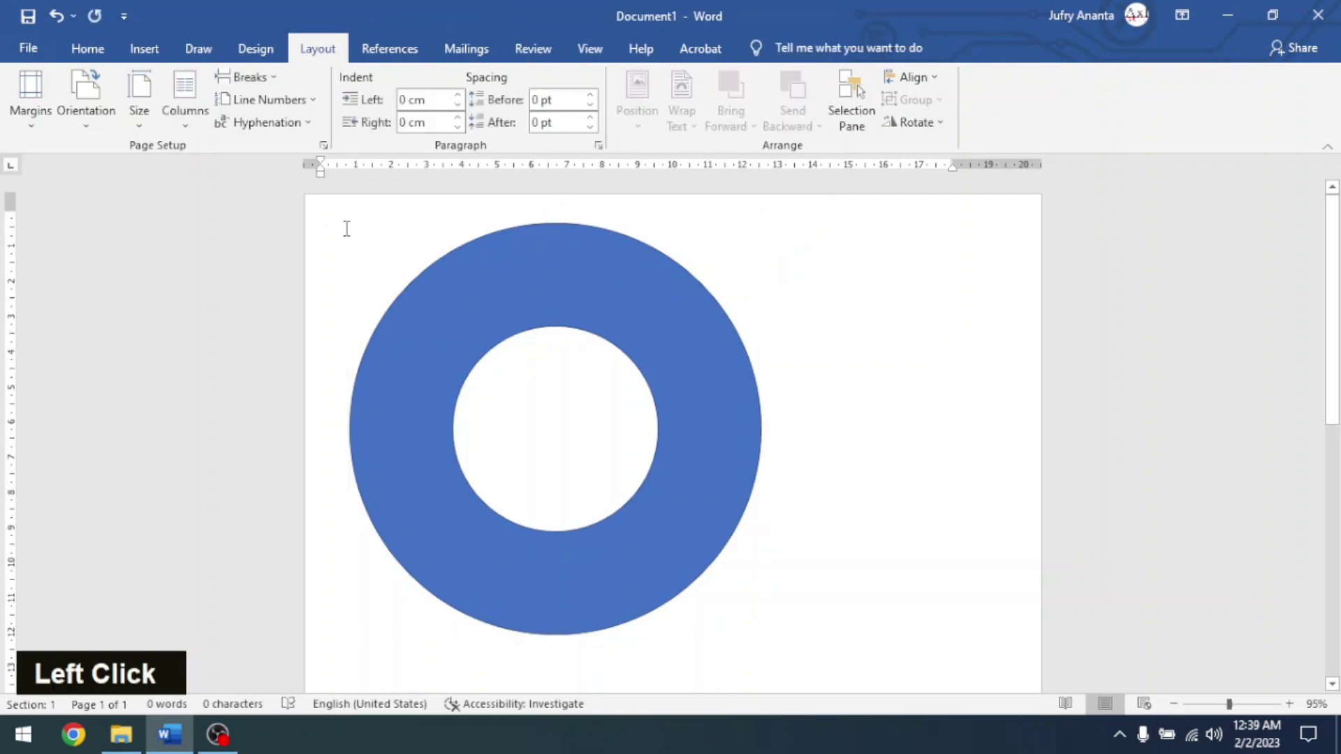
Move the donut so its edges align with the page's top and left margins.
scroll(437, 302, up, 4)
mouse_move(437, 303)
mouse_down()
mouse_move(392, 280)
mouse_move(434, 314)
mouse_move(419, 281)
mouse_move(447, 281)
mouse_move(425, 272)
mouse_move(425, 285)
mouse_move(467, 276)
mouse_move(449, 276)
mouse_move(447, 244)
mouse_move(449, 305)
mouse_move(450, 280)
mouse_move(389, 271)
mouse_up()
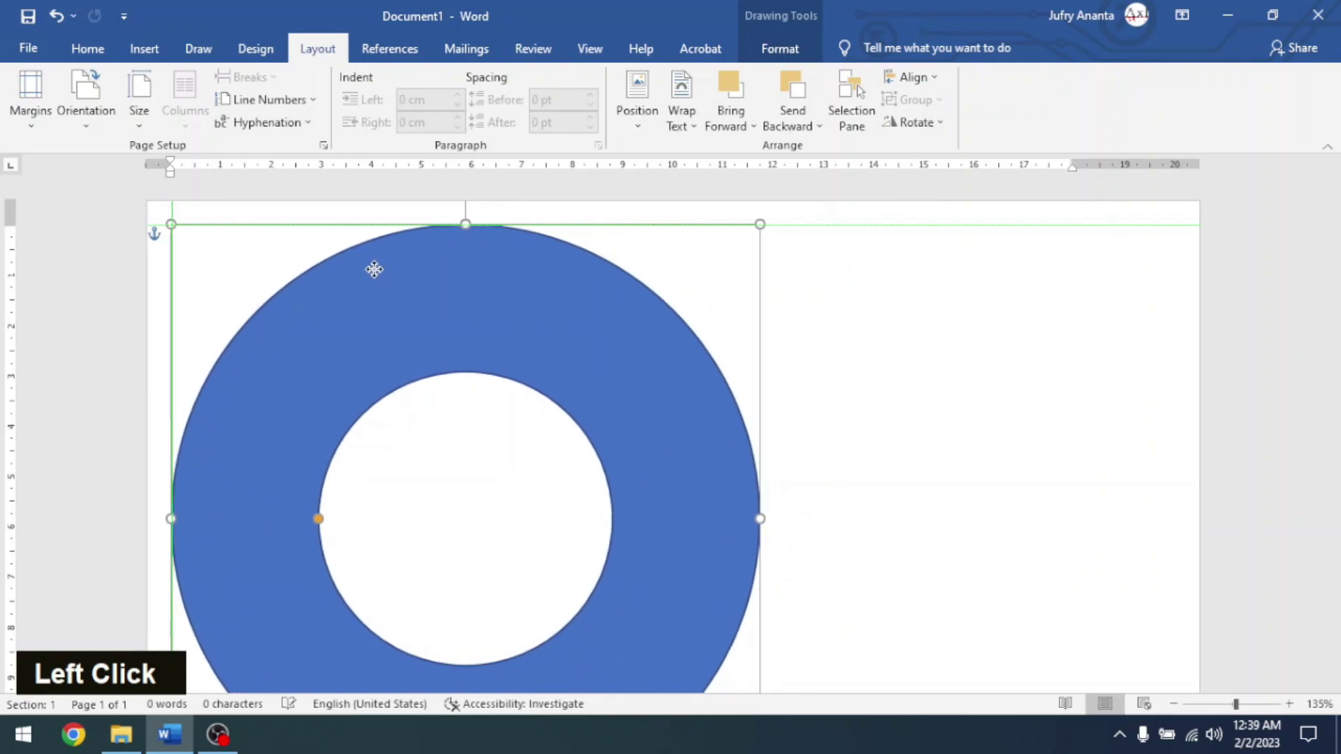
drag(374, 269, 374, 270)
scroll(262, 379, down, 2)
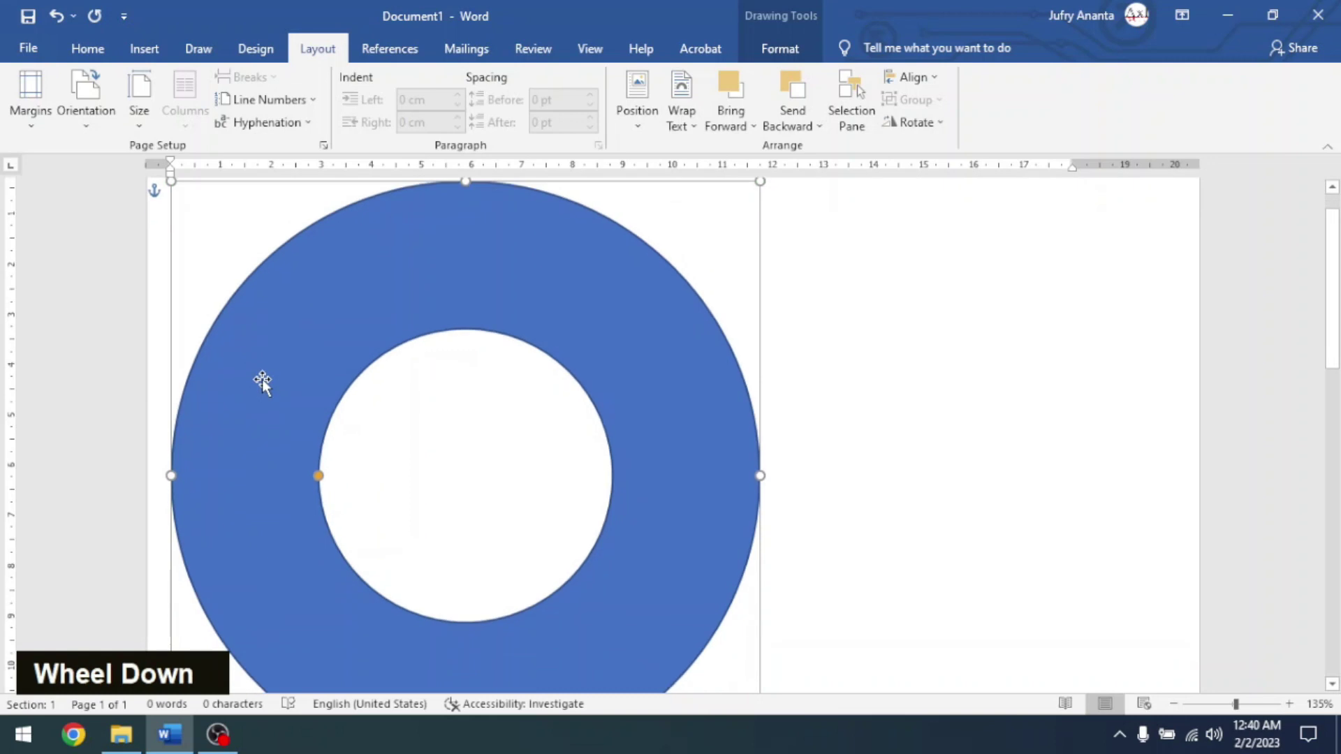
scroll(182, 397, up, 2)
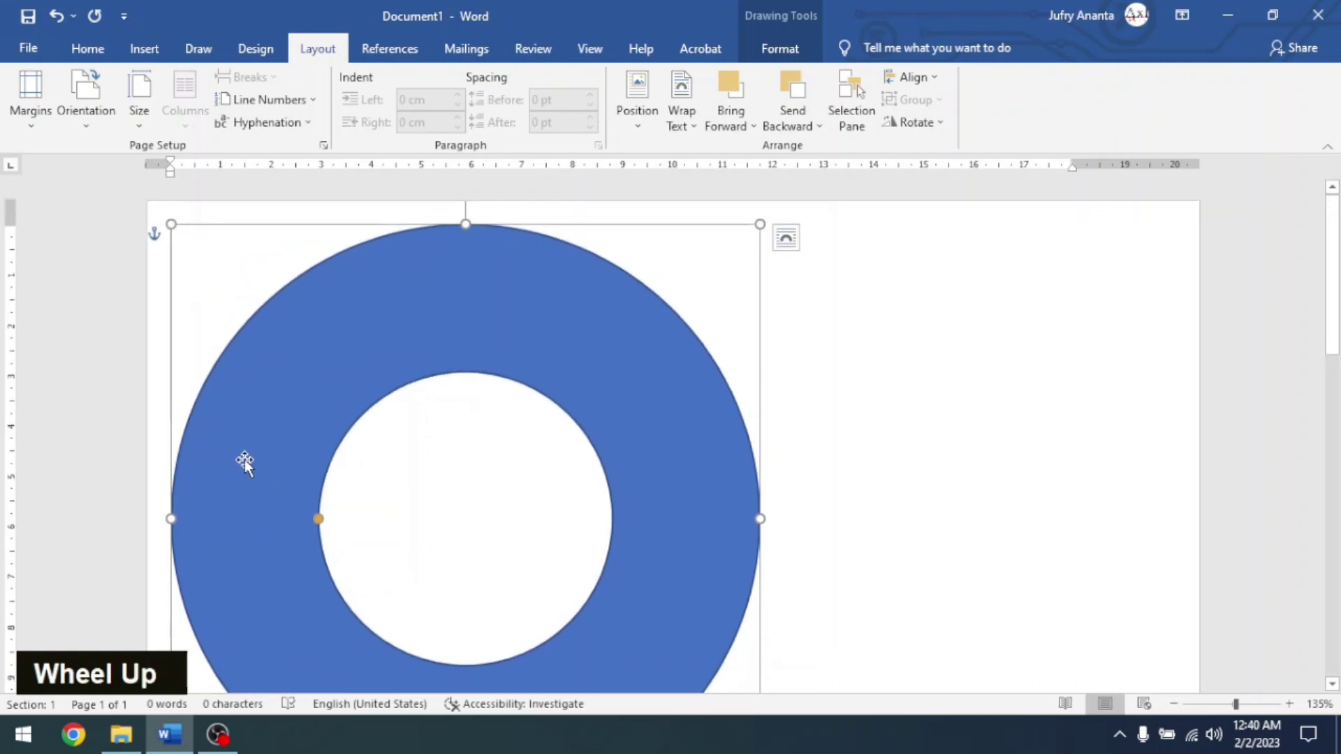
Nudge the donut left until its edge sits about halfway between the left margin and the page edge.
key(Left)
key(Left)
key(Left)
key(Left)
key(Left)
key(Left)
key(Left)
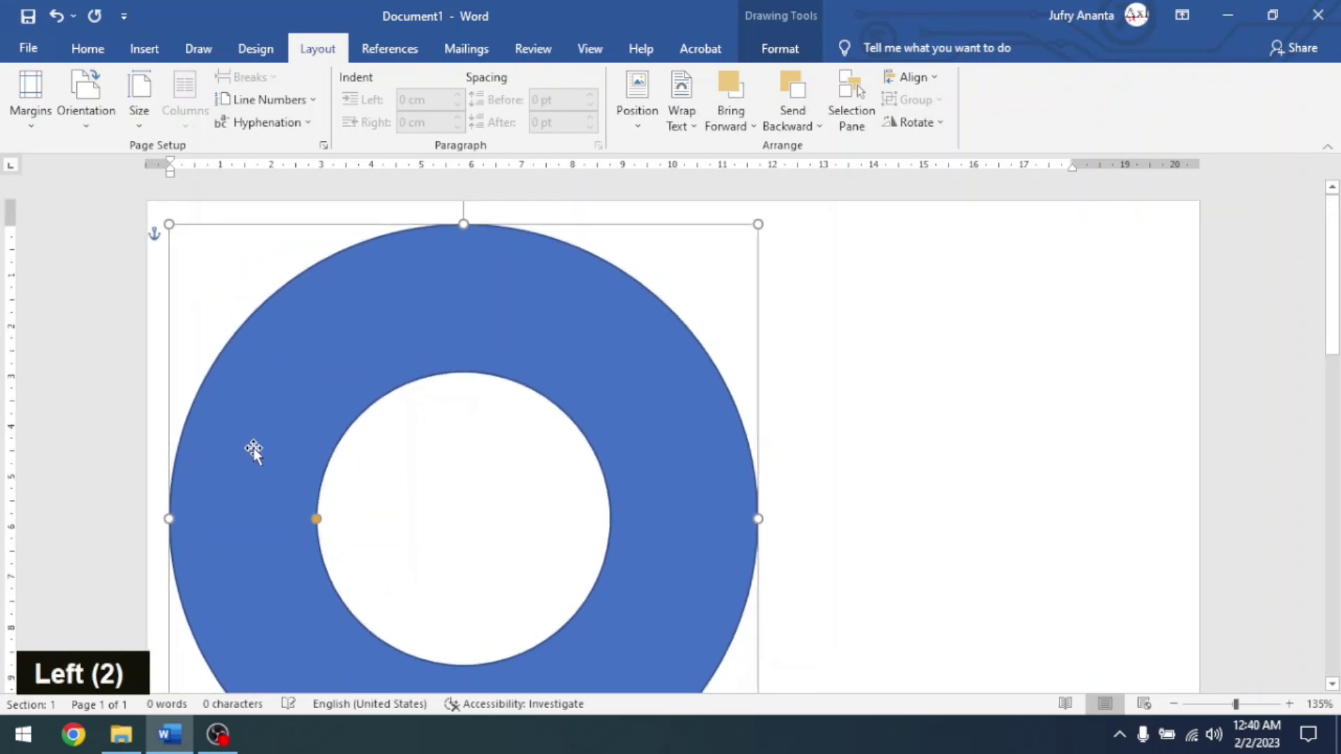
key(Left)
key(Left)
key(Left)
key(Left)
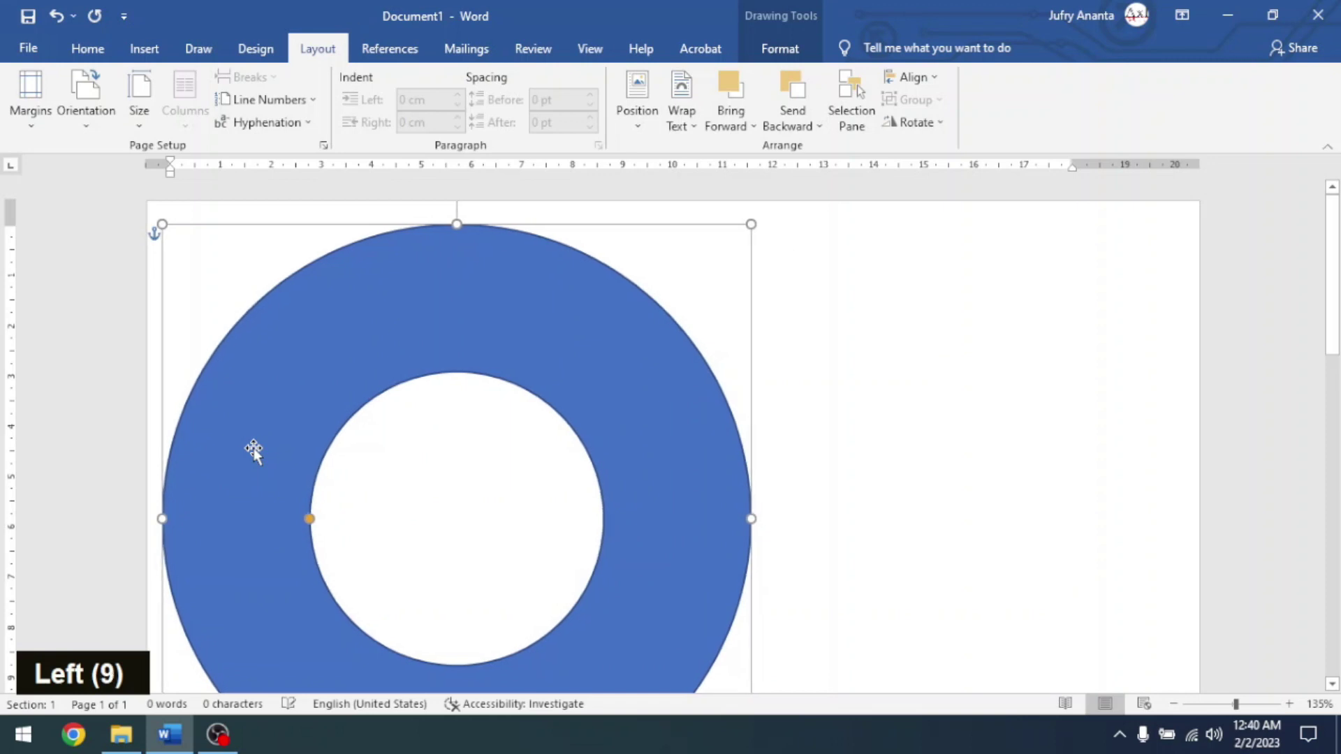
key(Left)
key(Left)
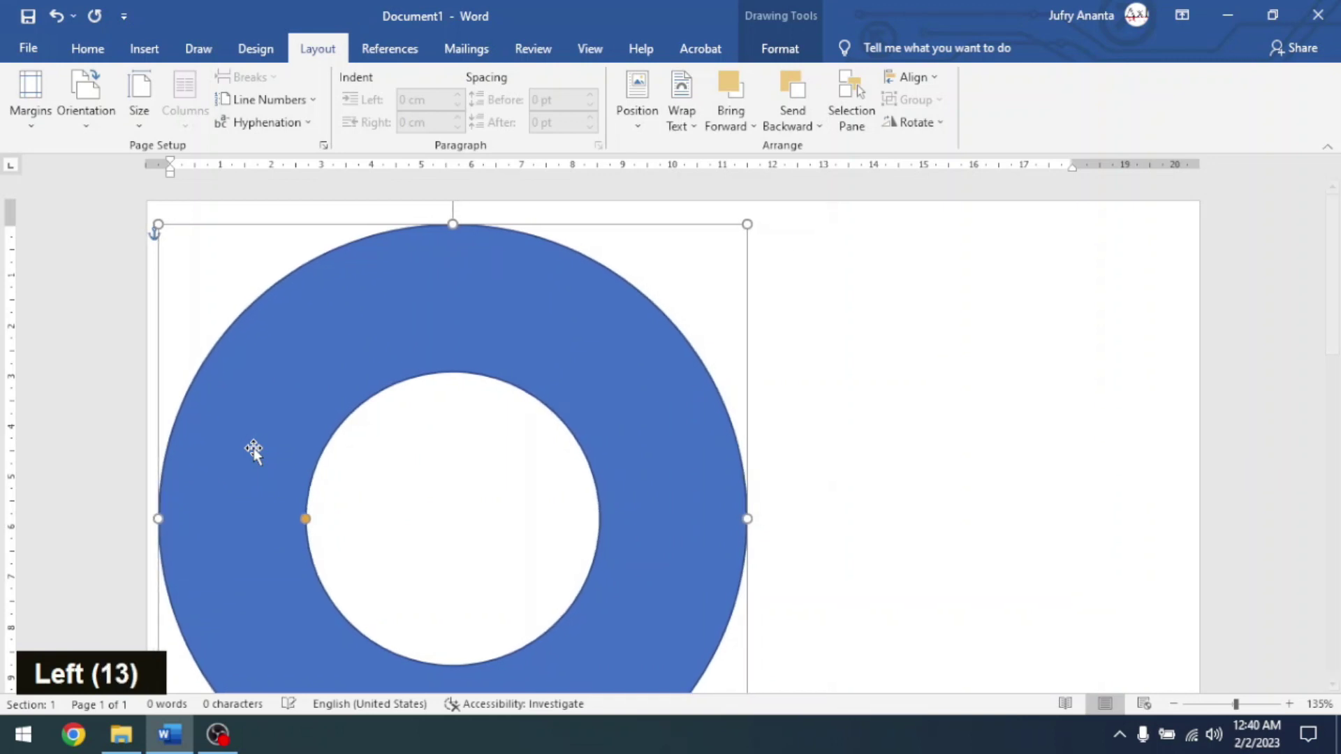
Examine the donut's placement relative to the page's left and top edges.
ctrl+scroll(186, 503, down, 3)
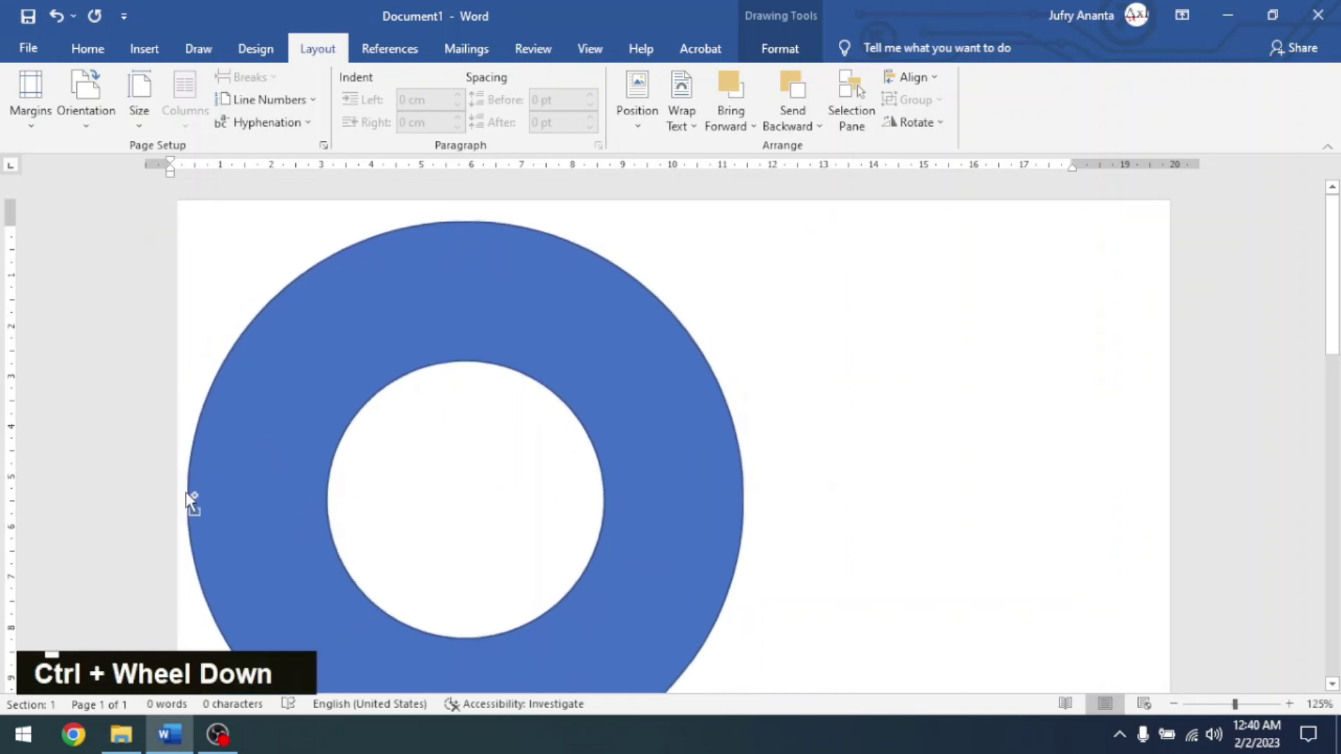
ctrl+scroll(219, 514, up, 2)
ctrl+scroll(230, 521, up, 1)
scroll(303, 473, up, 1)
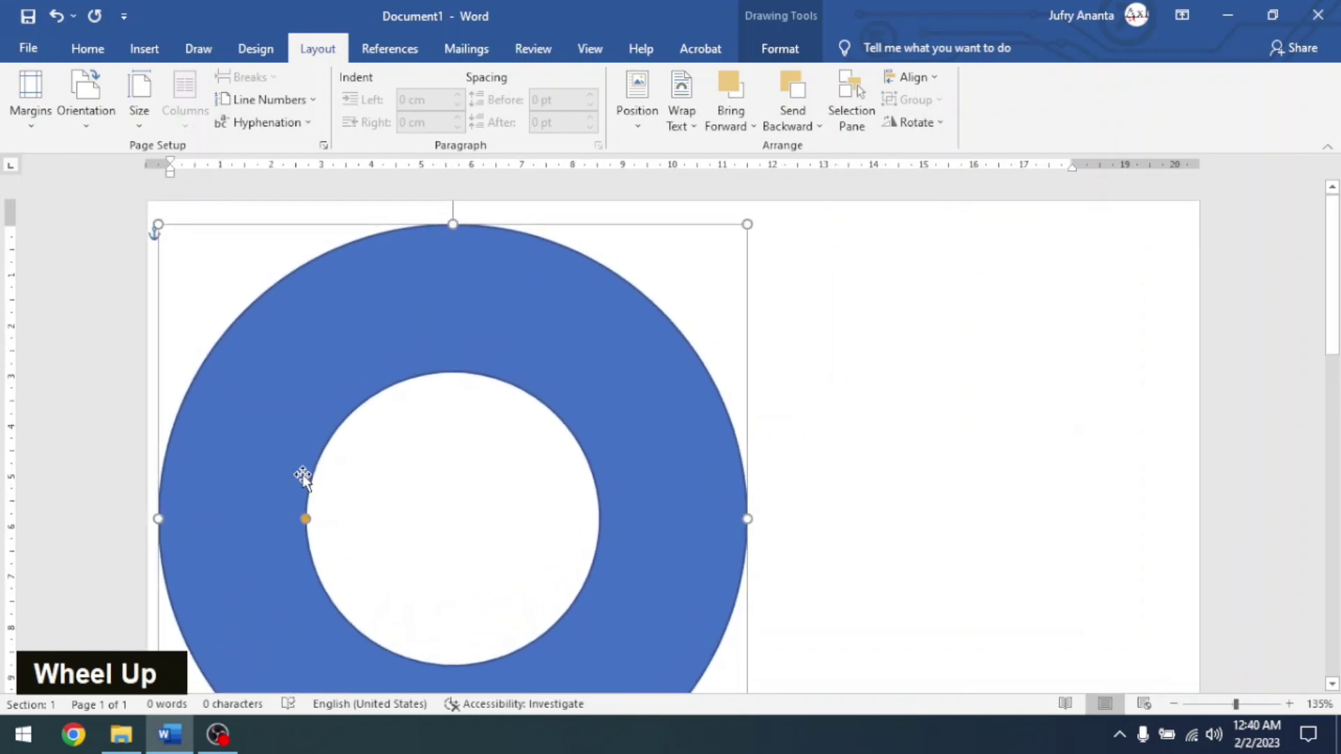
scroll(305, 500, down, 3)
scroll(207, 421, up, 1)
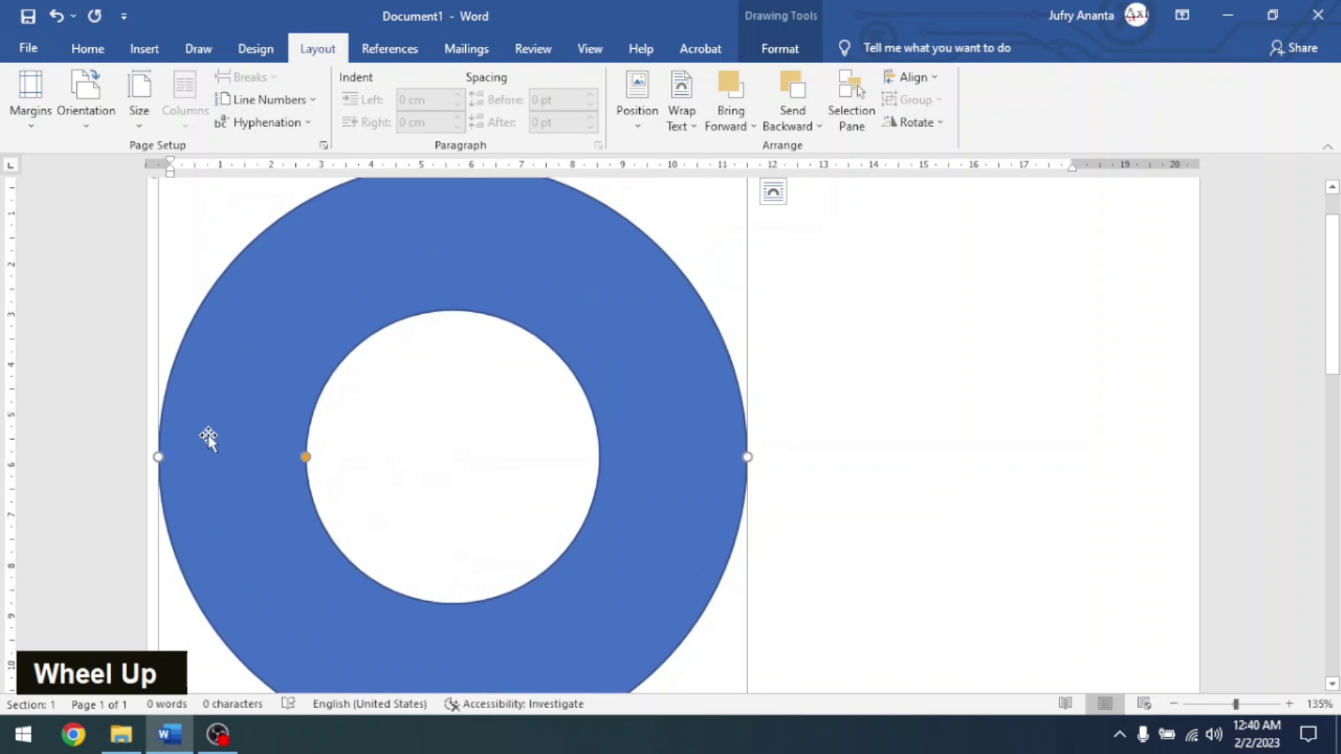
scroll(208, 434, up, 1)
scroll(208, 438, down, 1)
scroll(208, 438, down, 1)
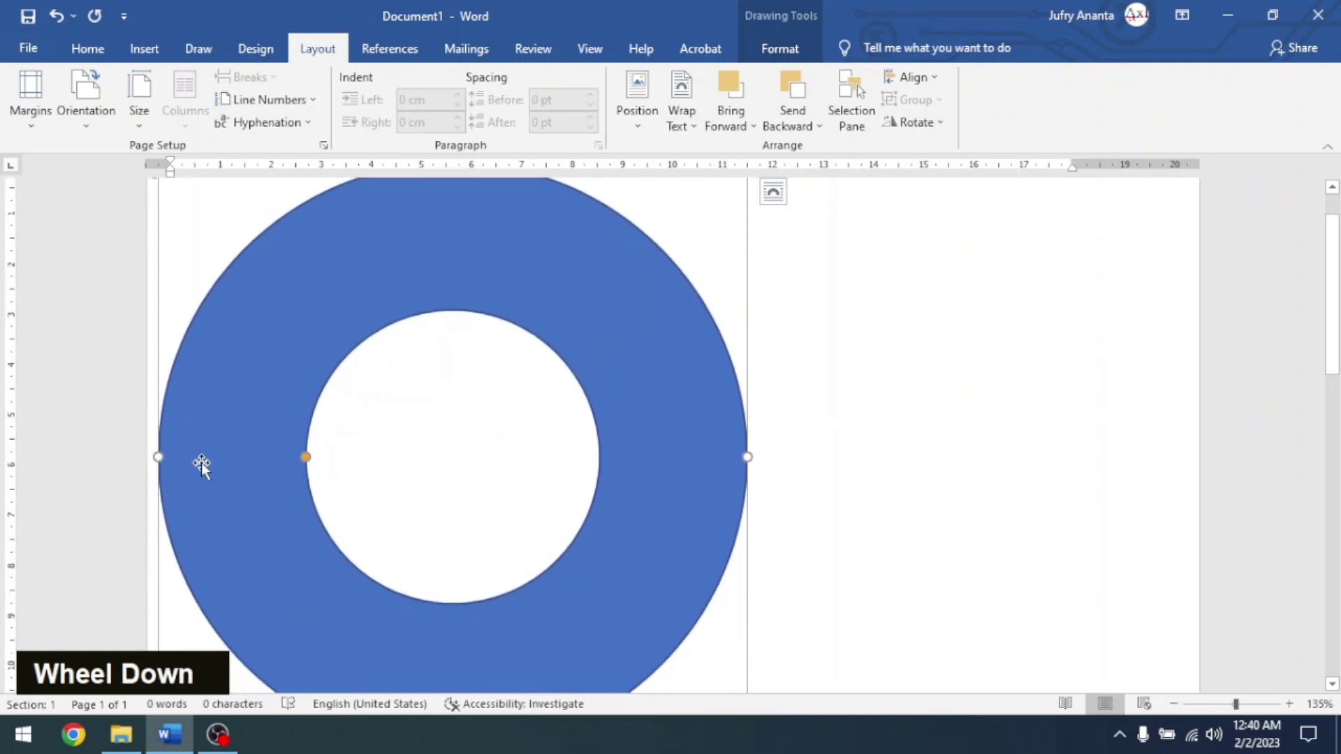
scroll(410, 428, up, 1)
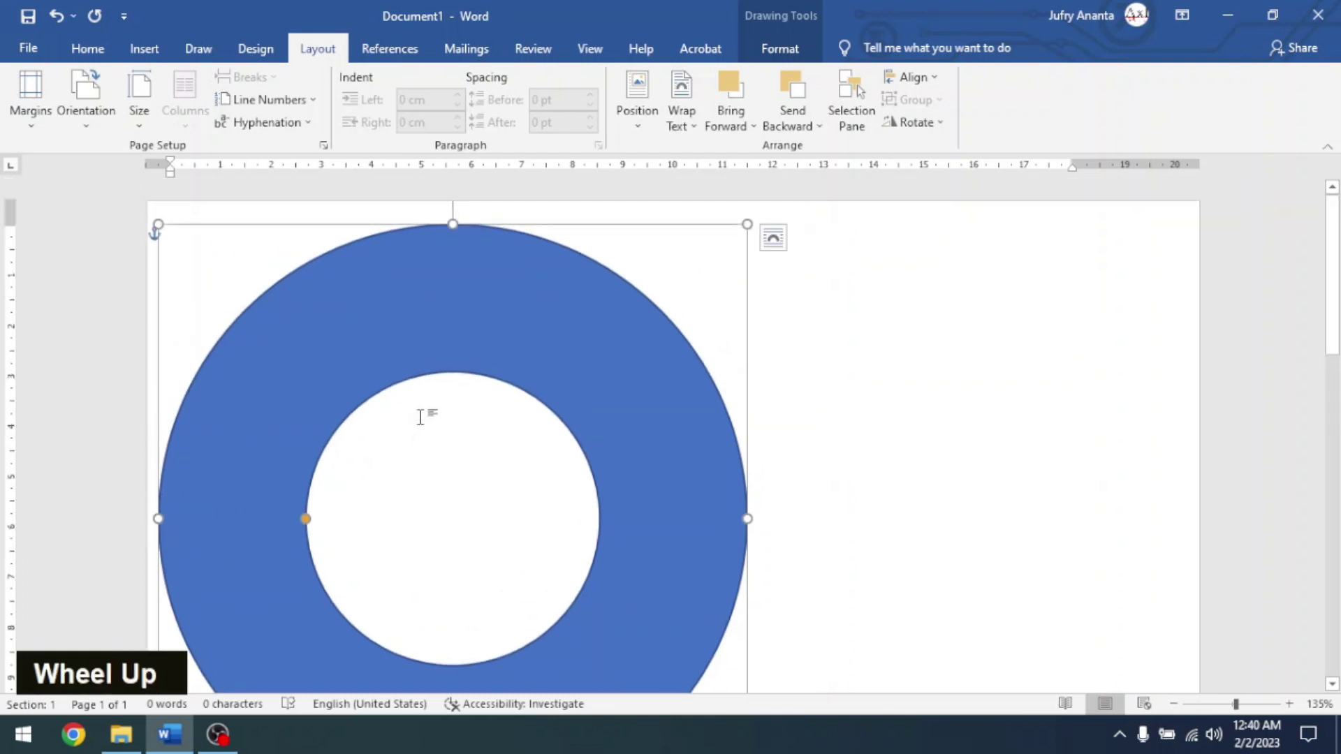
scroll(420, 417, down, 1)
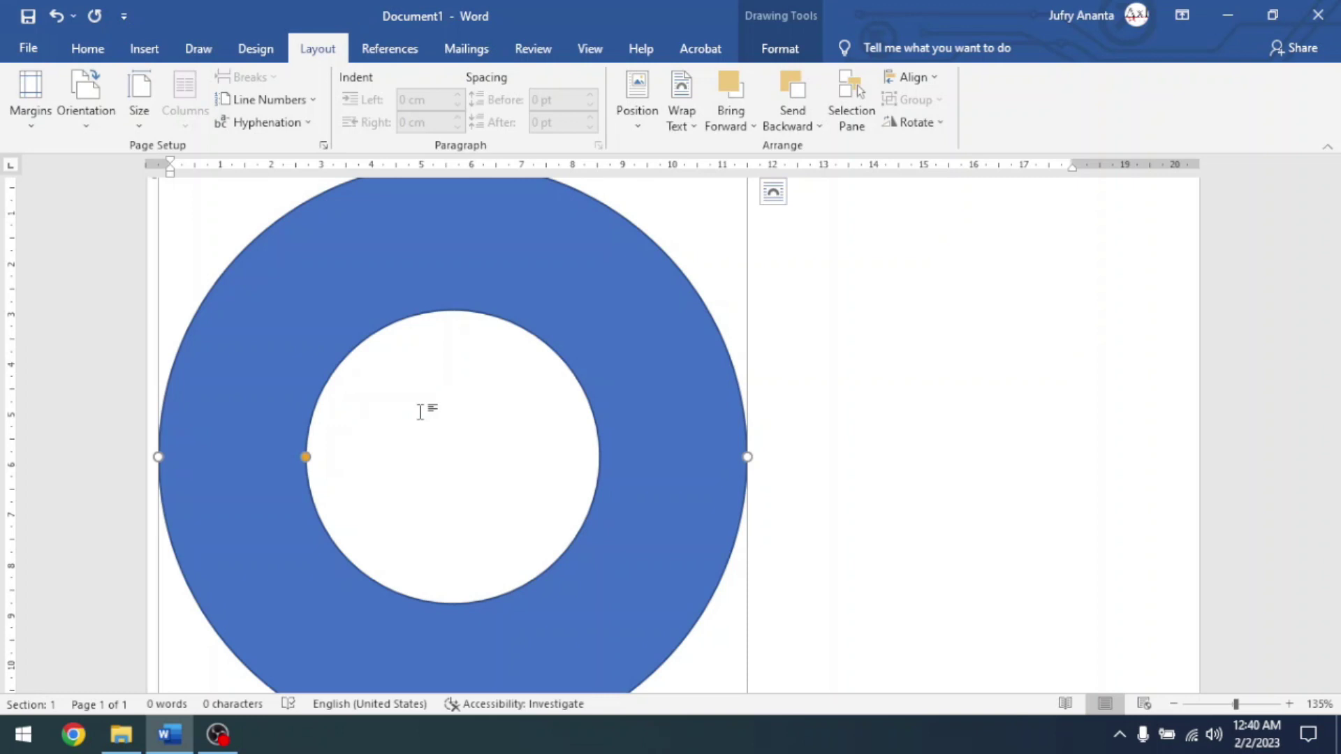
scroll(407, 408, up, 2)
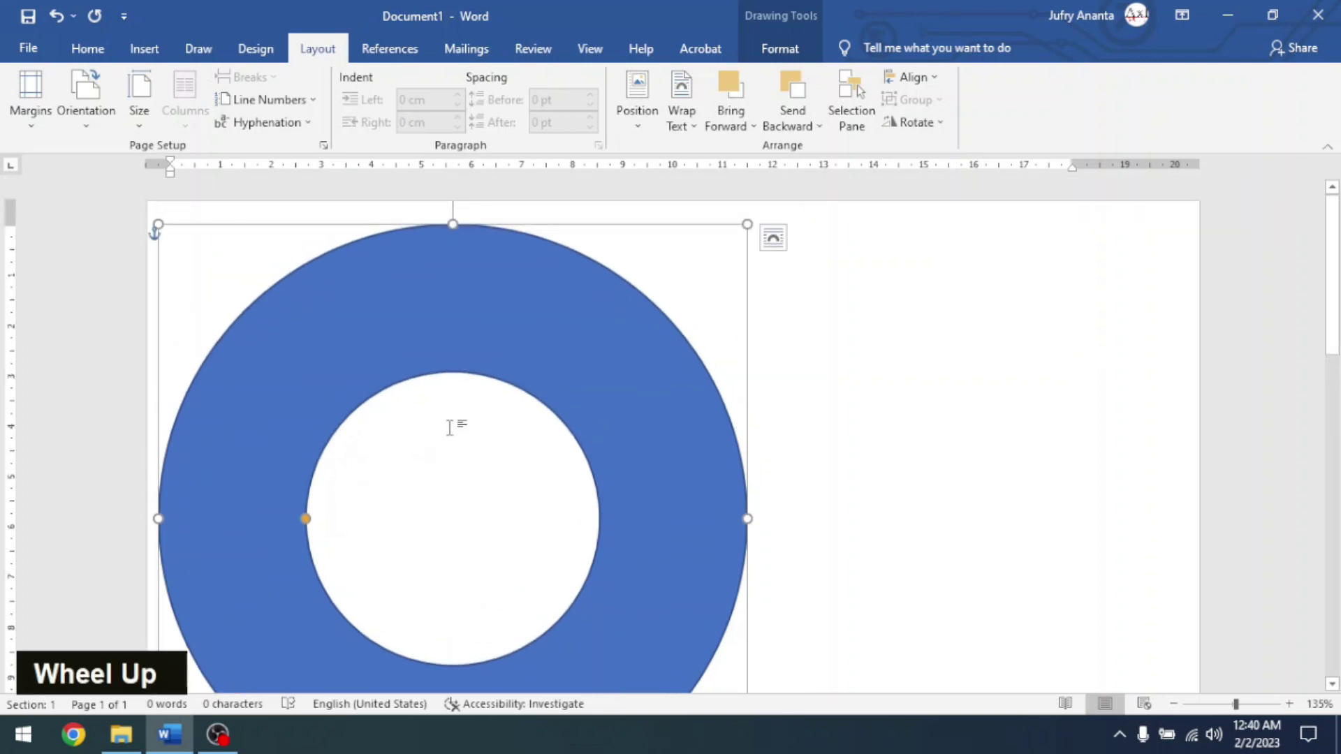
Shrink the donut's centre hole to about 1.5 cm across and deselect the shape.
click(859, 341)
click(488, 284)
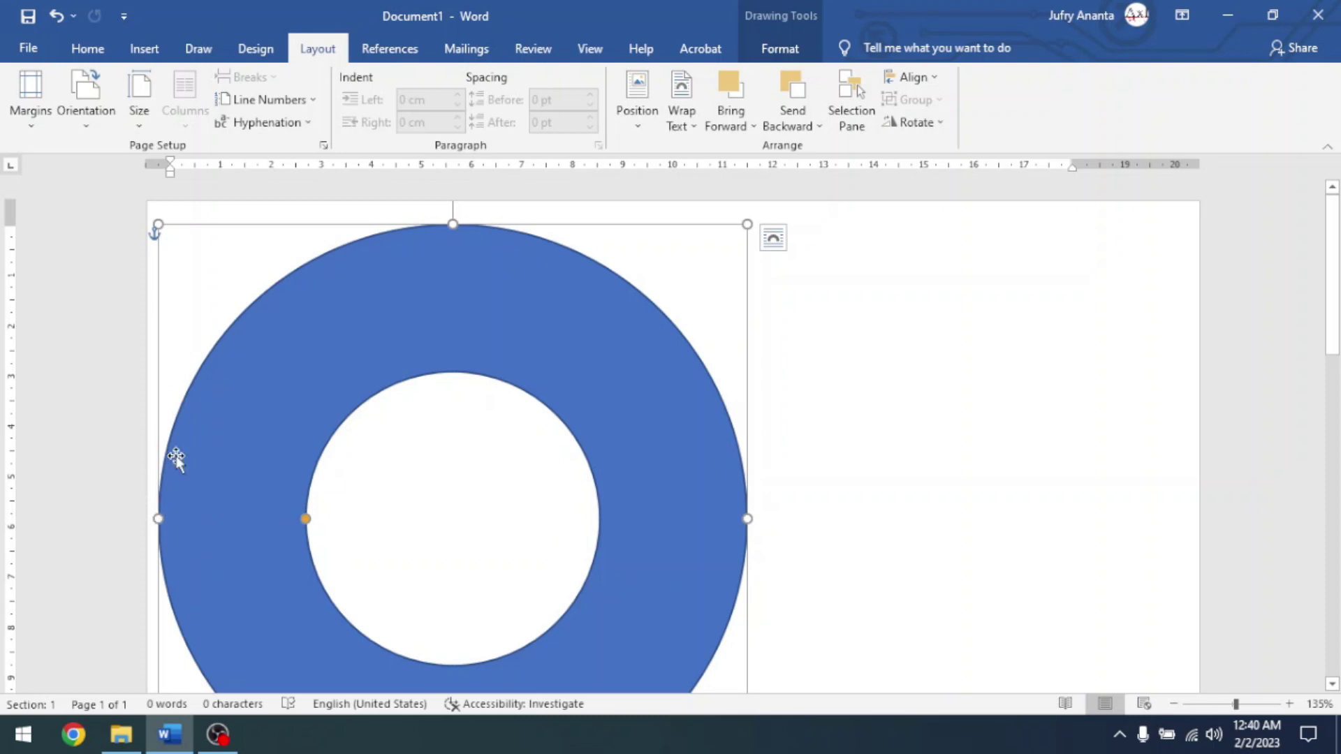
scroll(289, 447, down, 4)
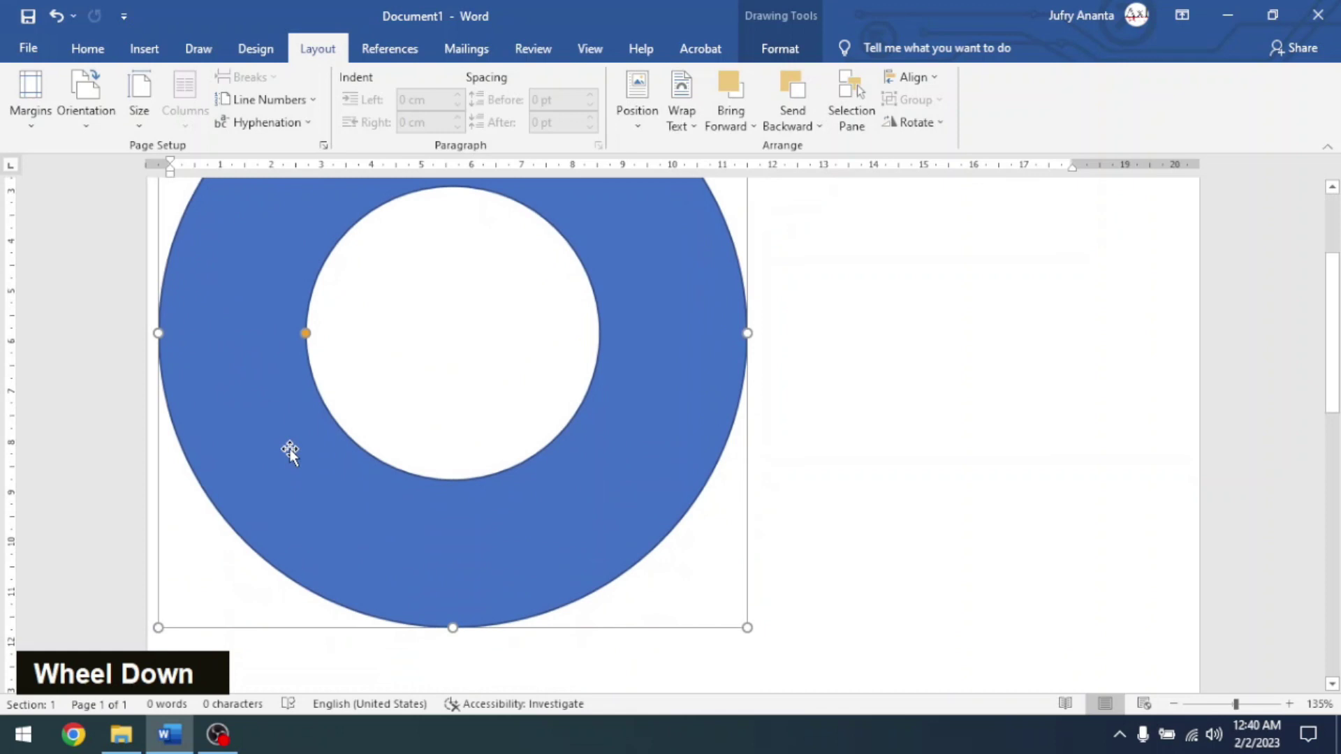
scroll(290, 447, up, 1)
drag(305, 371, 416, 404)
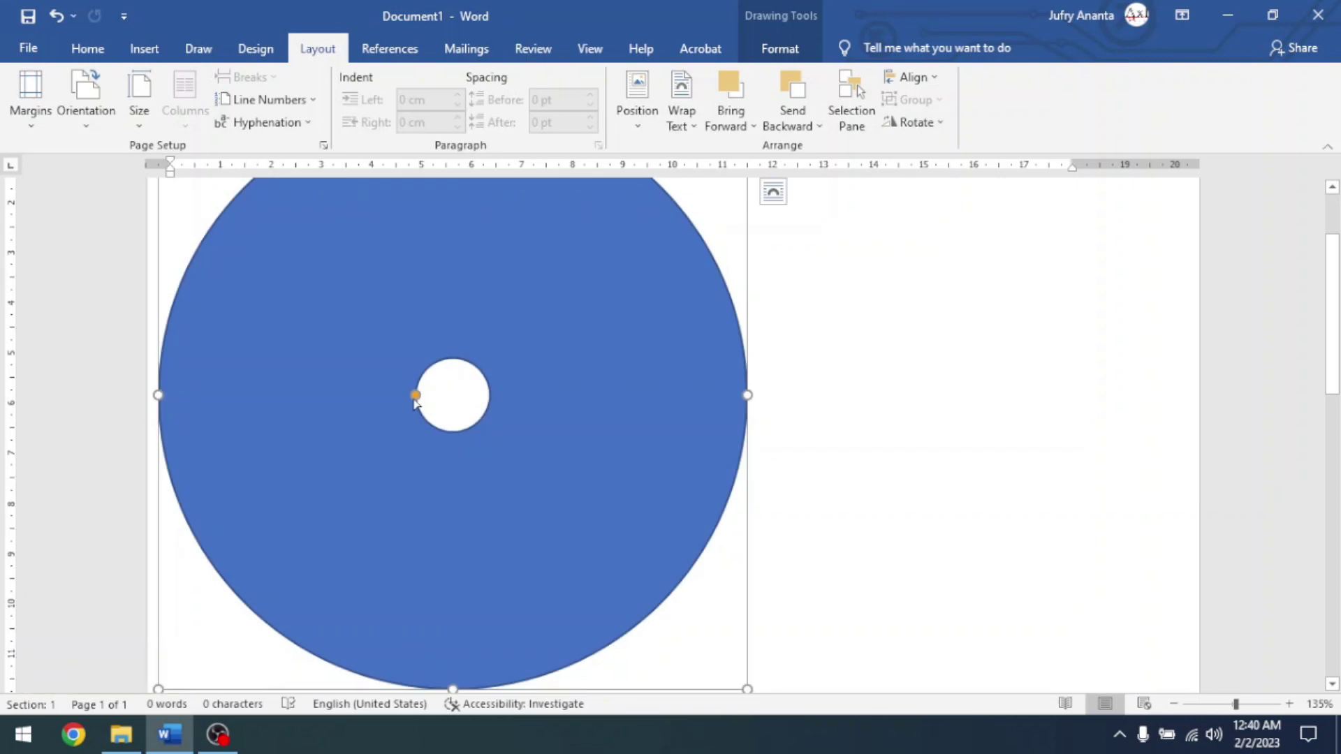
click(885, 365)
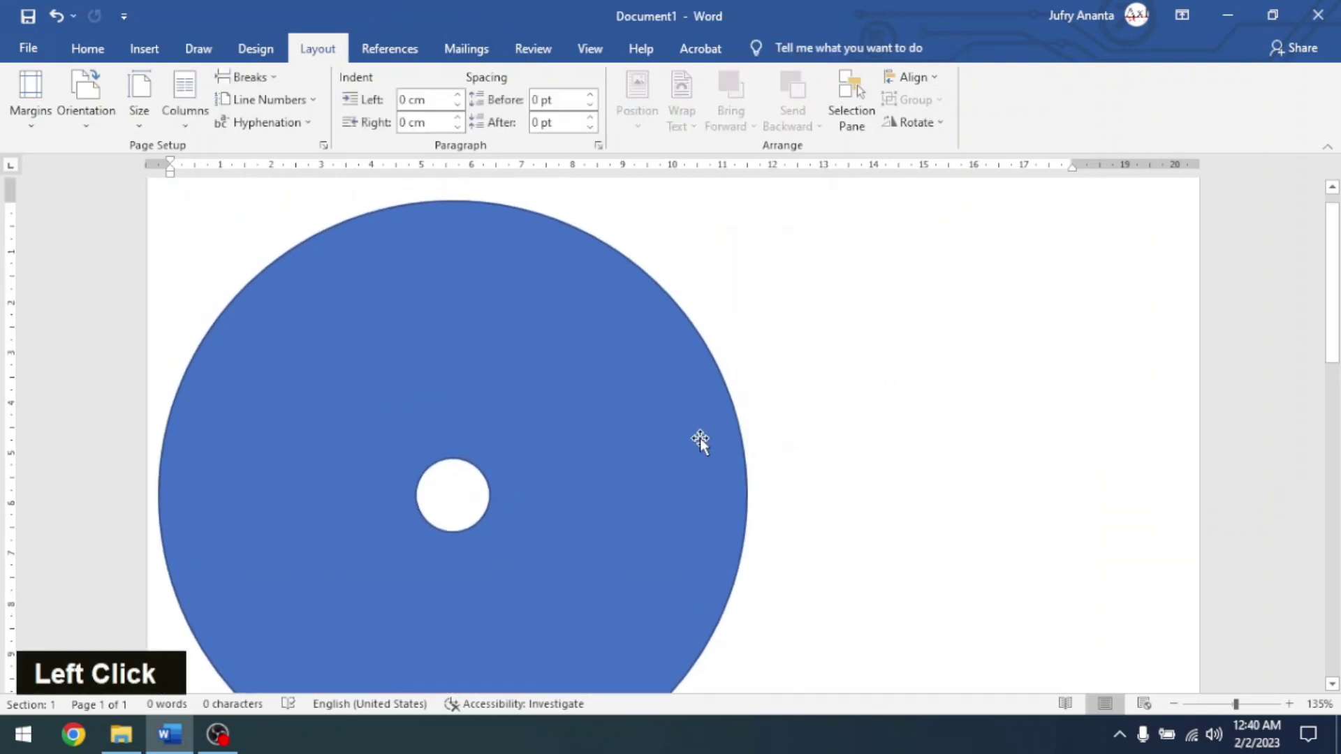
Try widening the donut's centre hole to about 2.5 cm and shrink it back to about 1.5 cm.
click(451, 438)
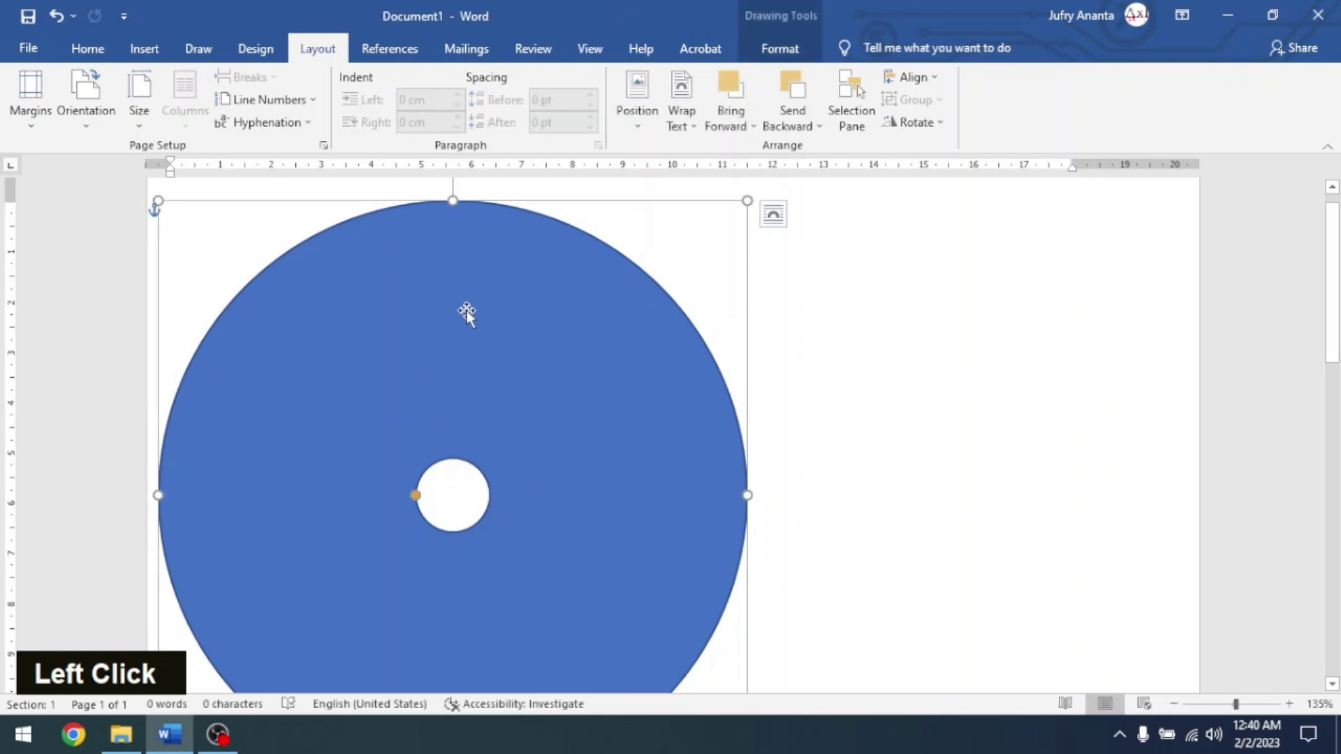
right_click(454, 262)
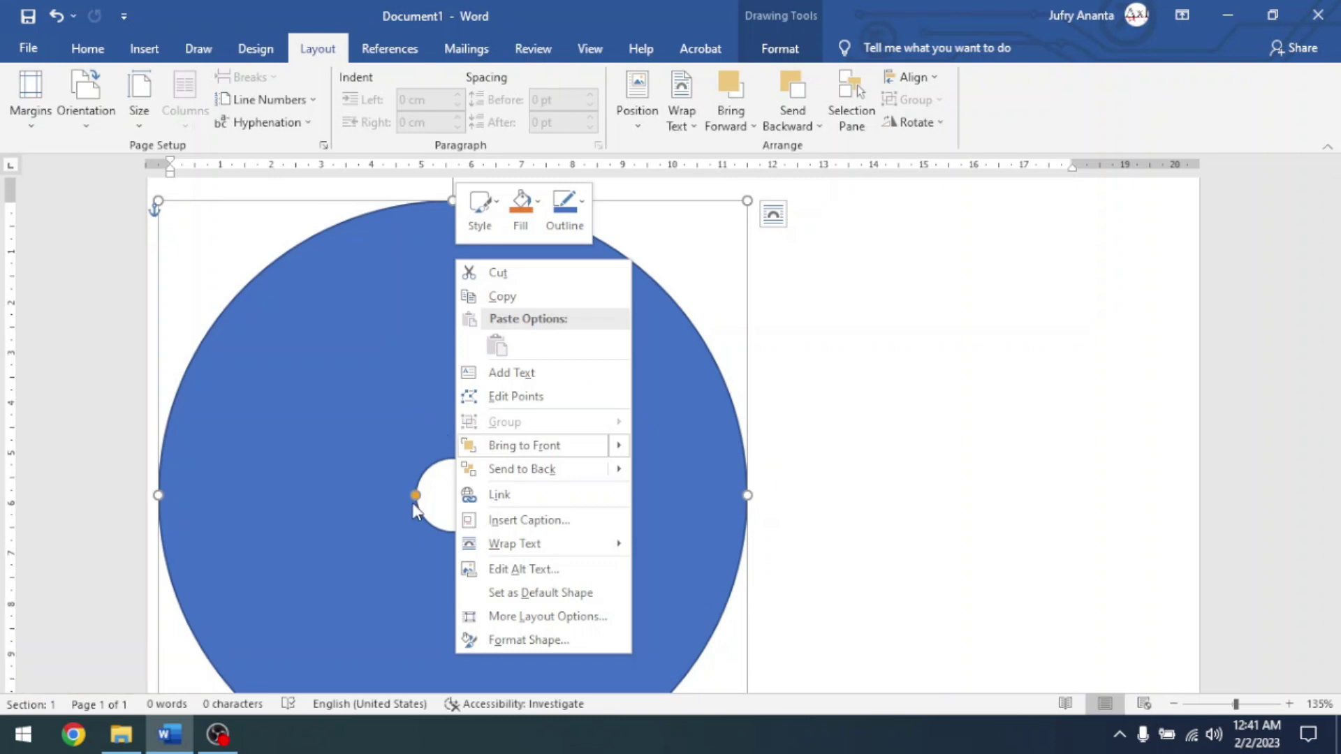
click(399, 467)
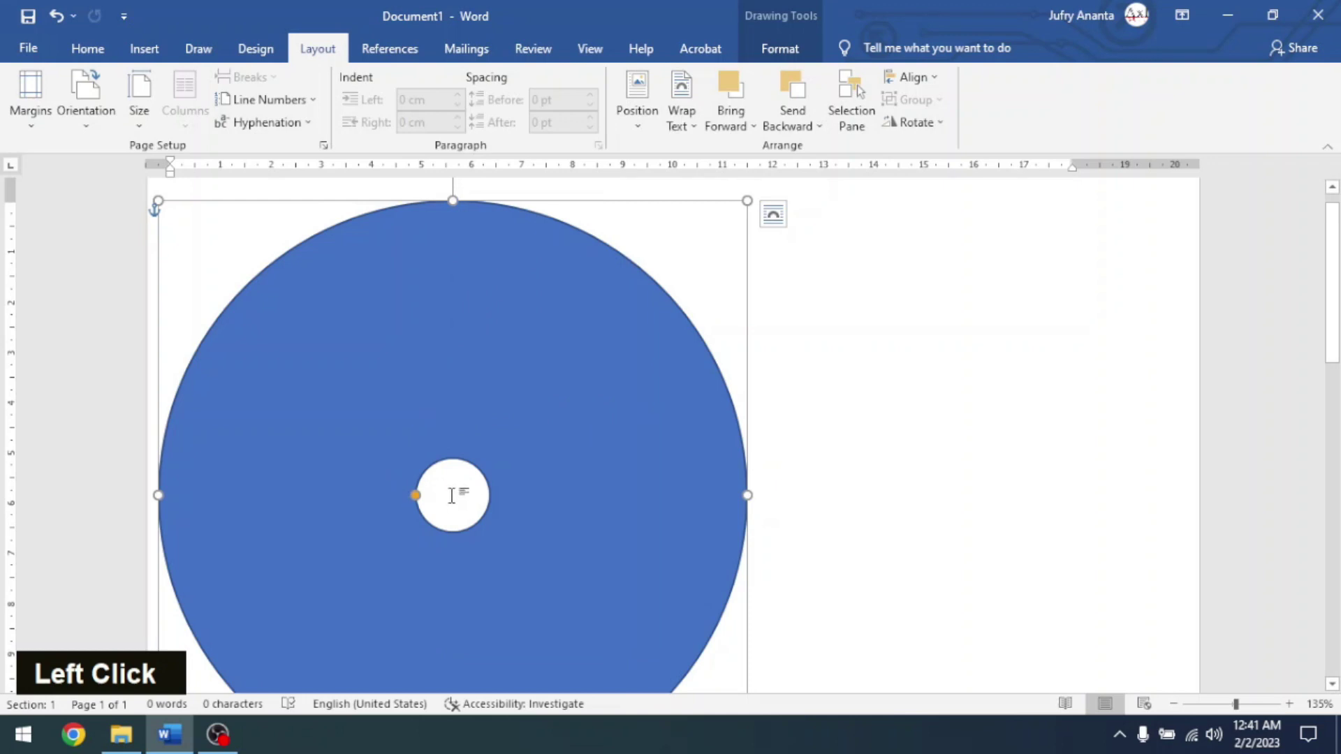
scroll(451, 492, down, 1)
scroll(447, 445, up, 1)
drag(414, 497, 390, 495)
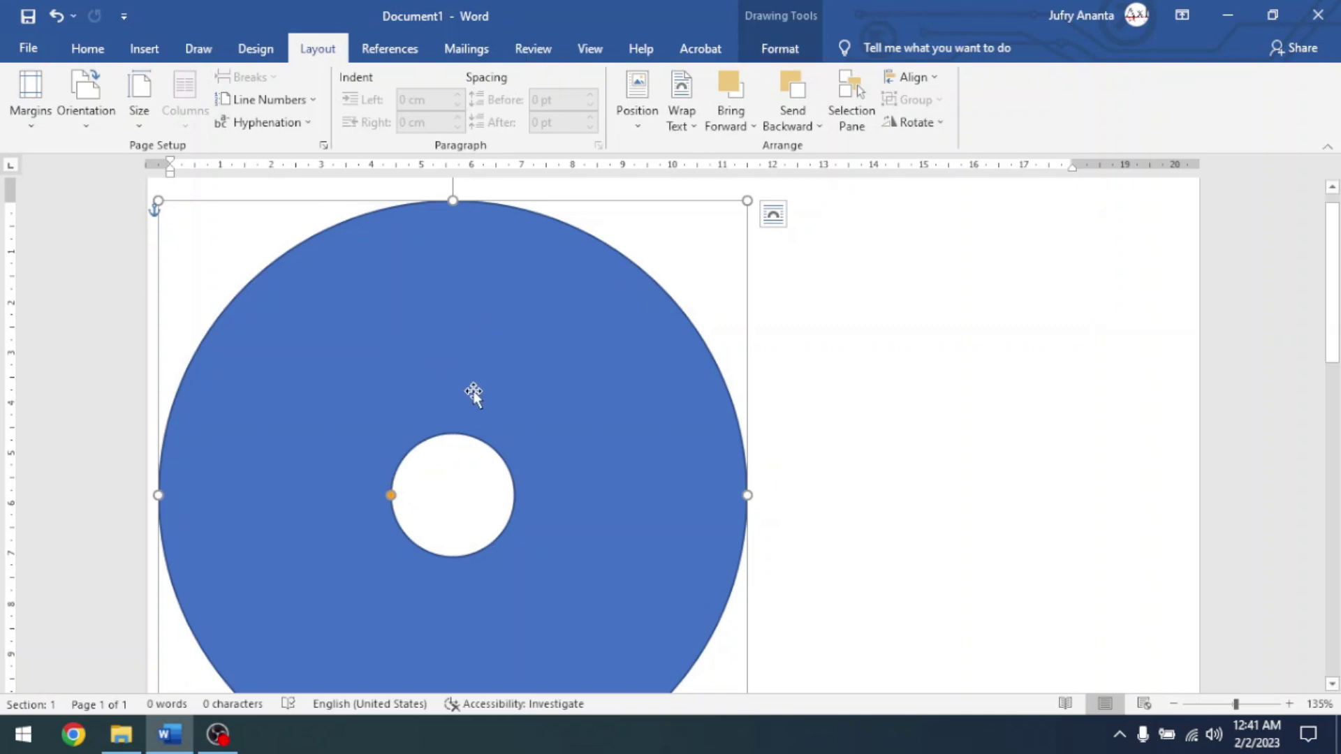
mouse_move(391, 496)
mouse_down()
mouse_move(428, 502)
mouse_move(415, 498)
mouse_up()
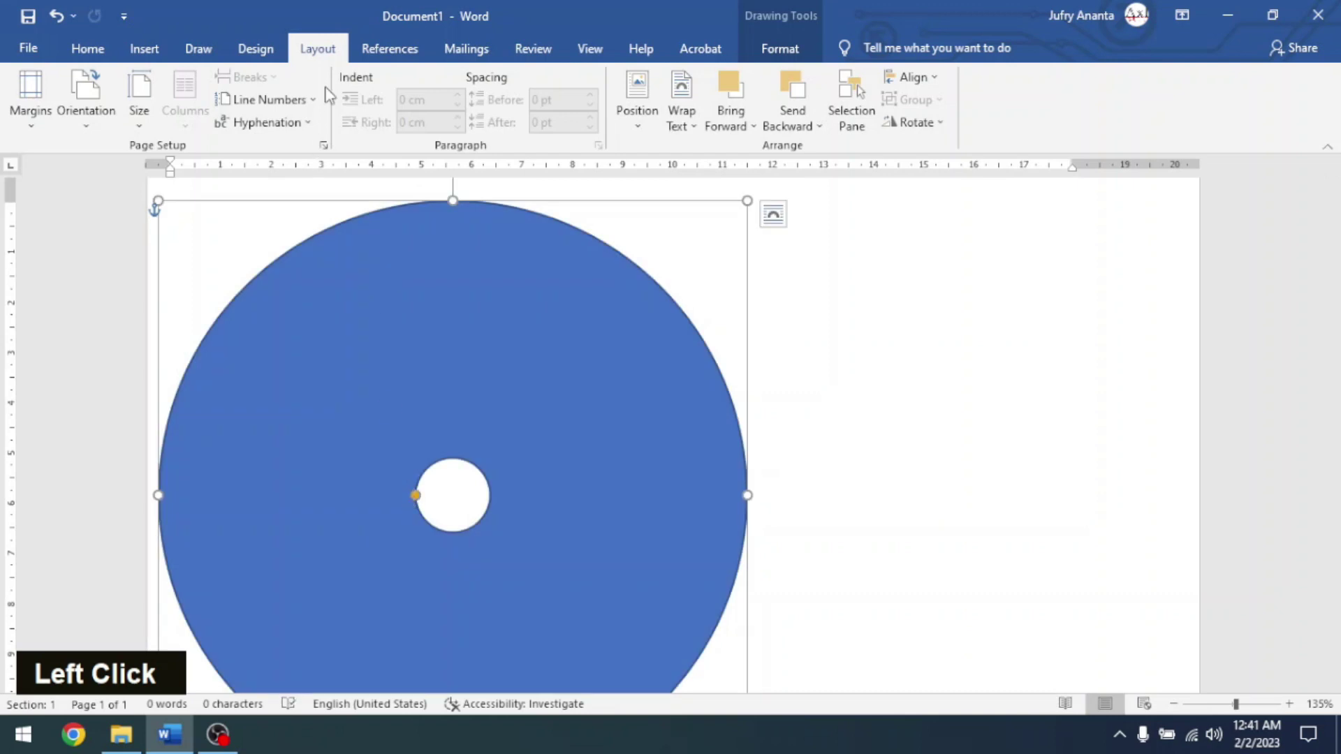
Draw a separate circle about 4 cm across, place it just right of the donut, and undo its last move.
click(144, 49)
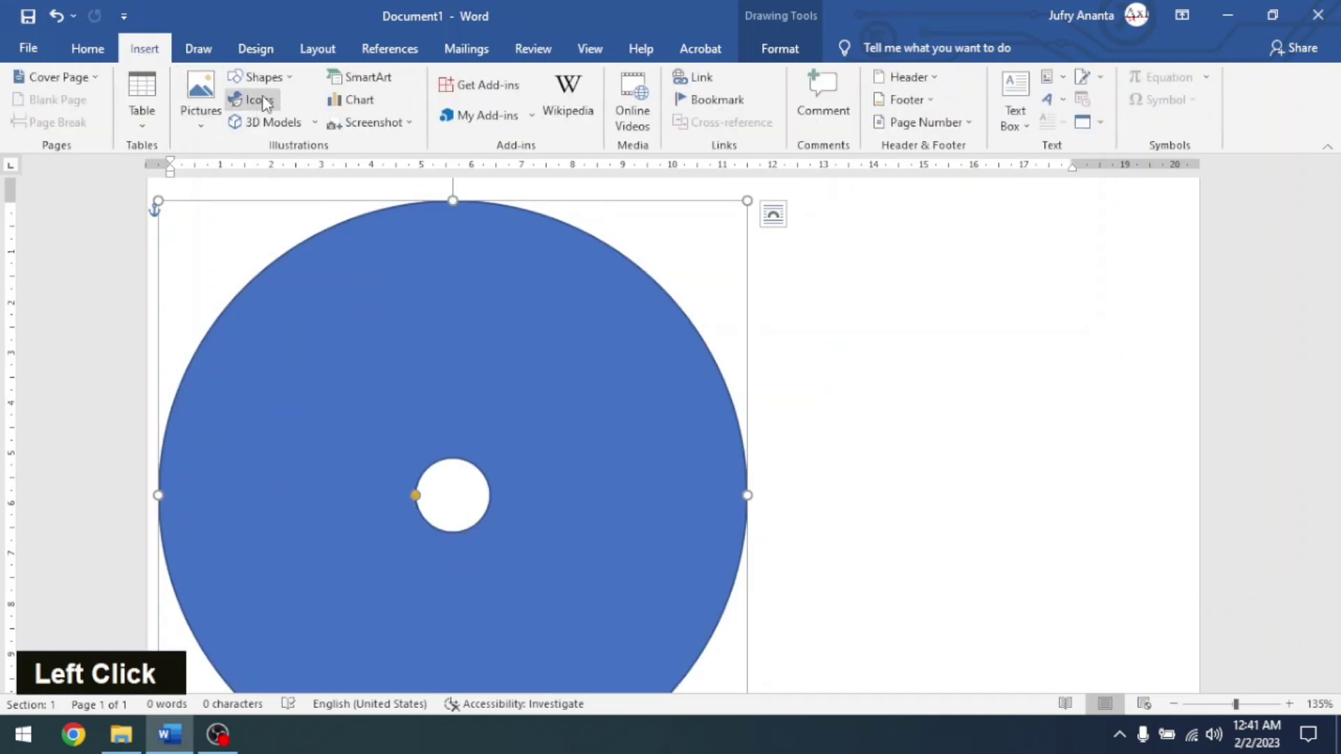
click(275, 79)
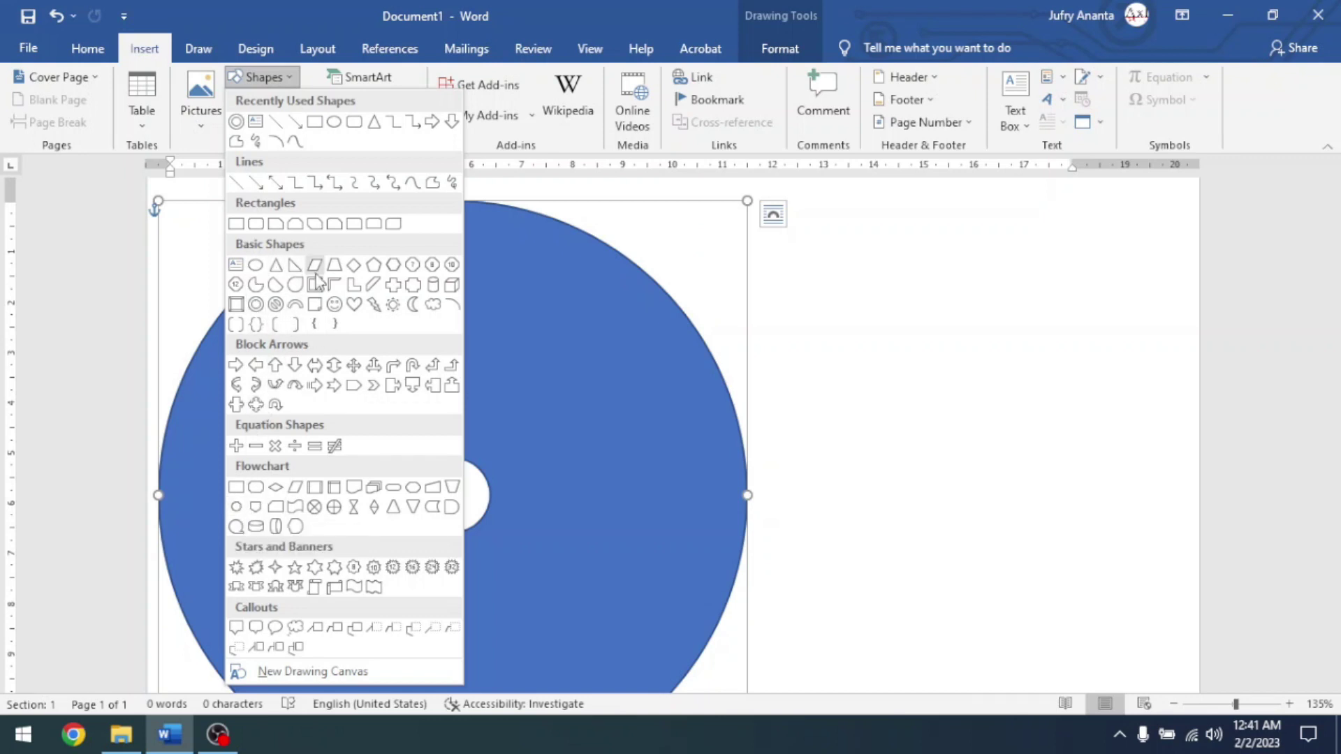
click(336, 125)
drag(849, 276, 1053, 480)
drag(939, 374, 850, 314)
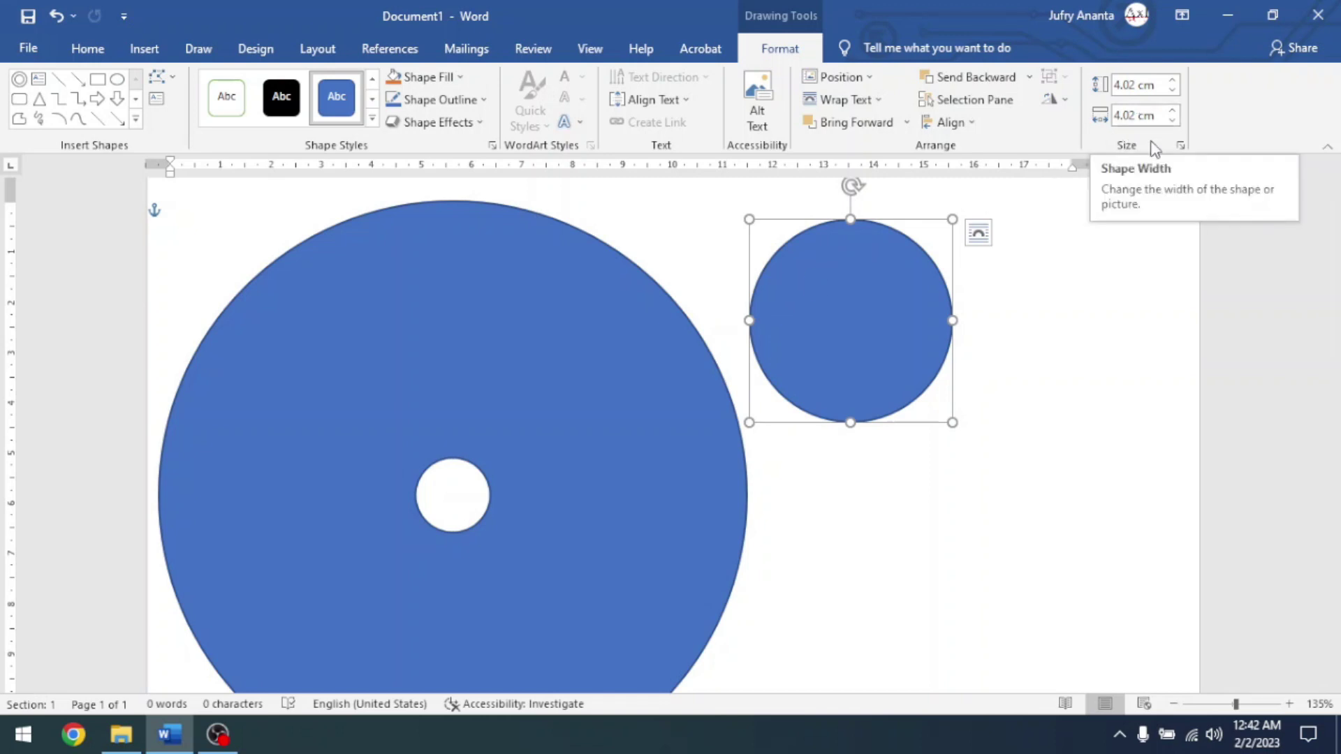
key(ctrl+z)
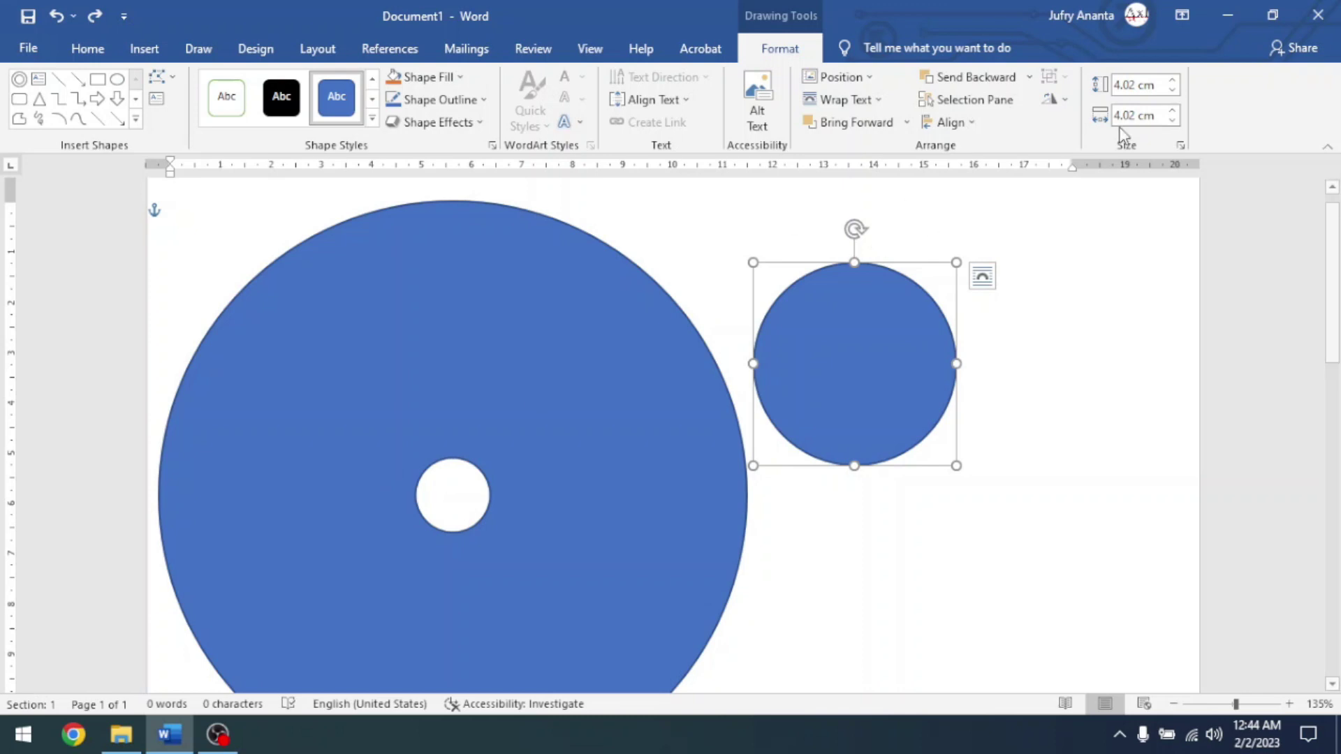
Lock the small circle's aspect ratio and set its height to 1.5 cm.
click(1182, 144)
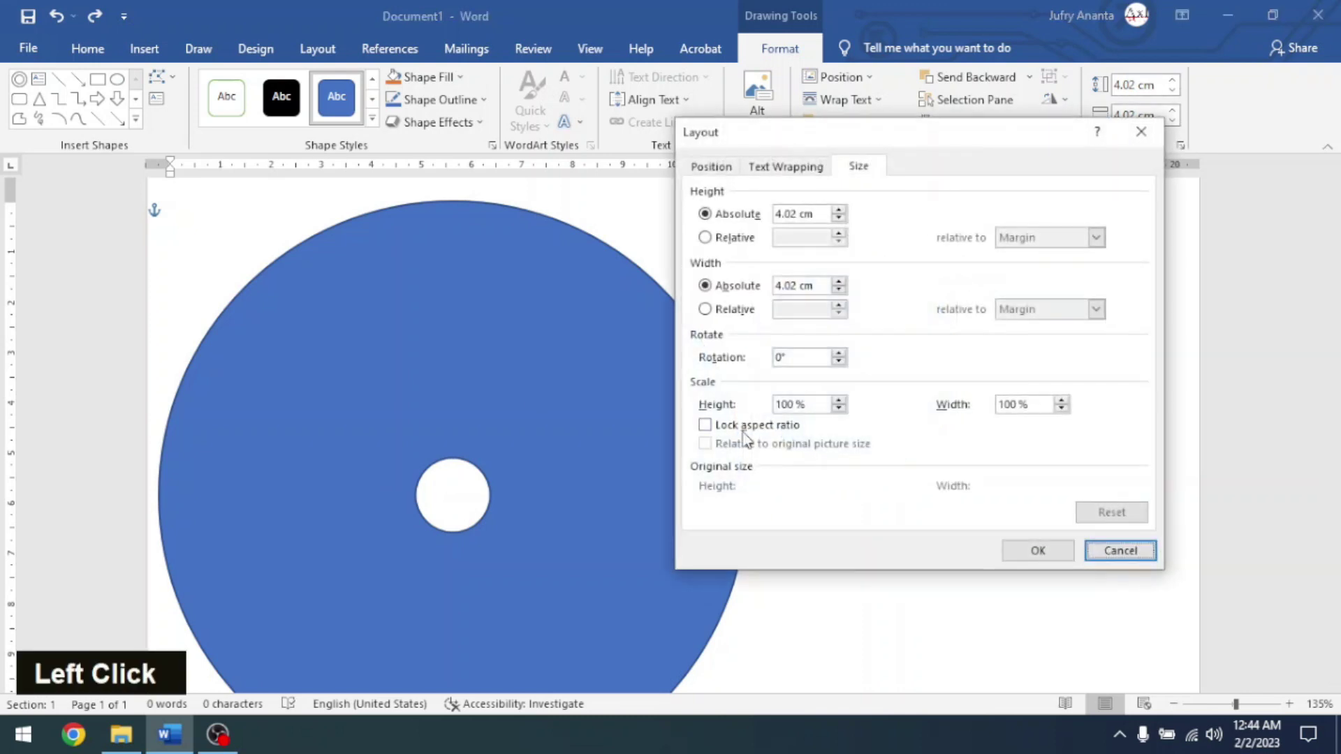
click(721, 427)
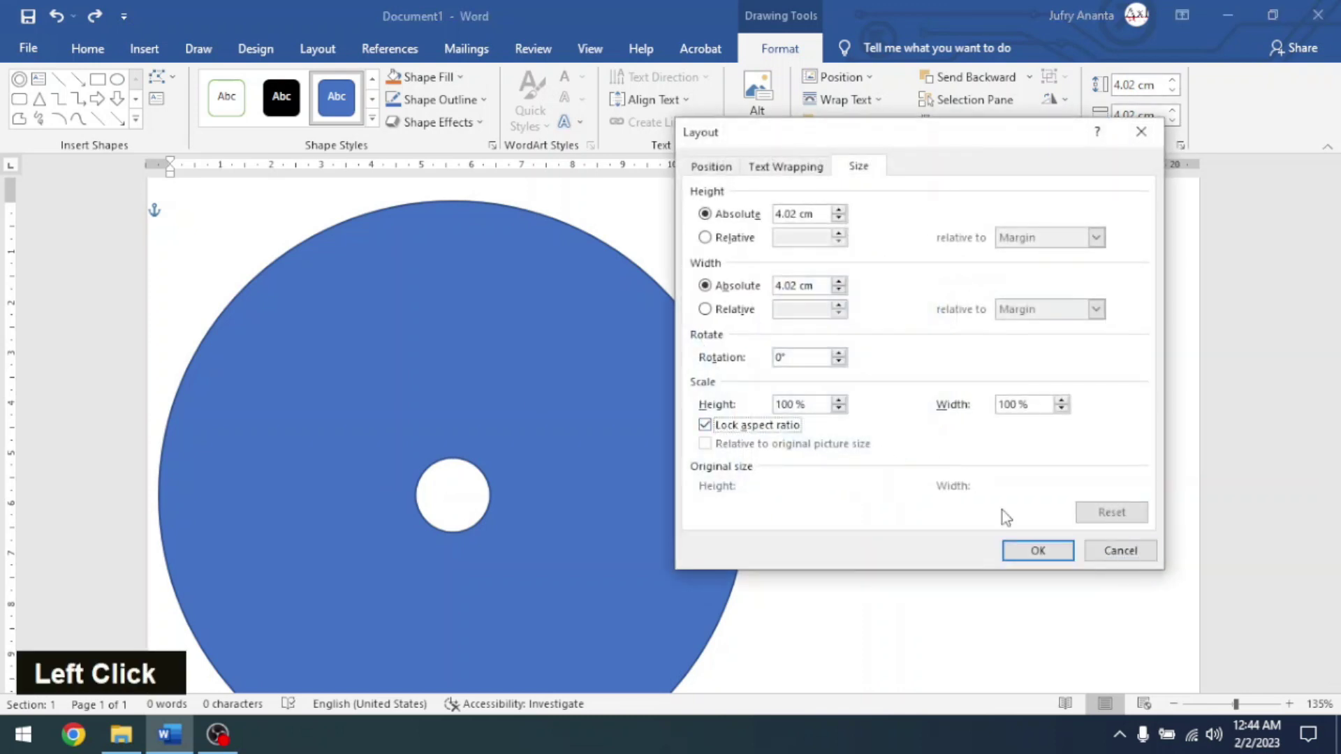
click(1029, 555)
click(1152, 84)
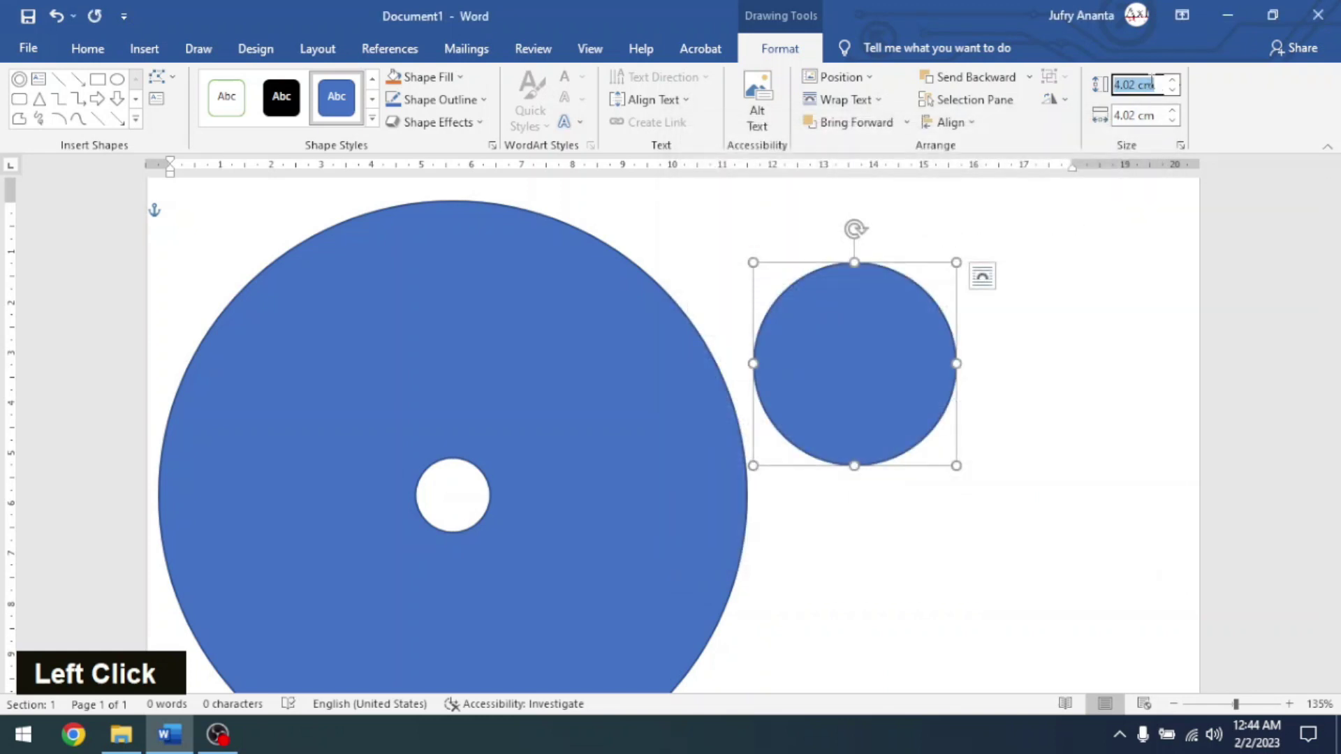
text(1,5)
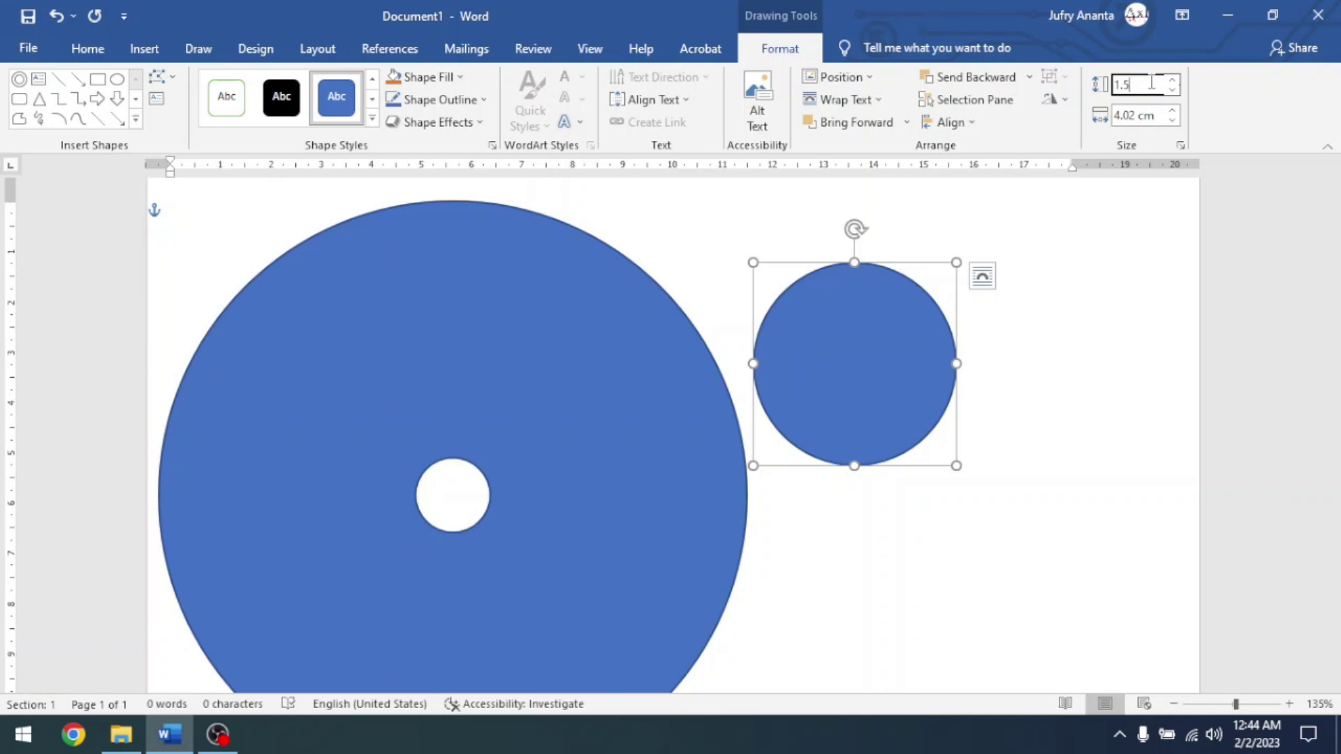
key(Return)
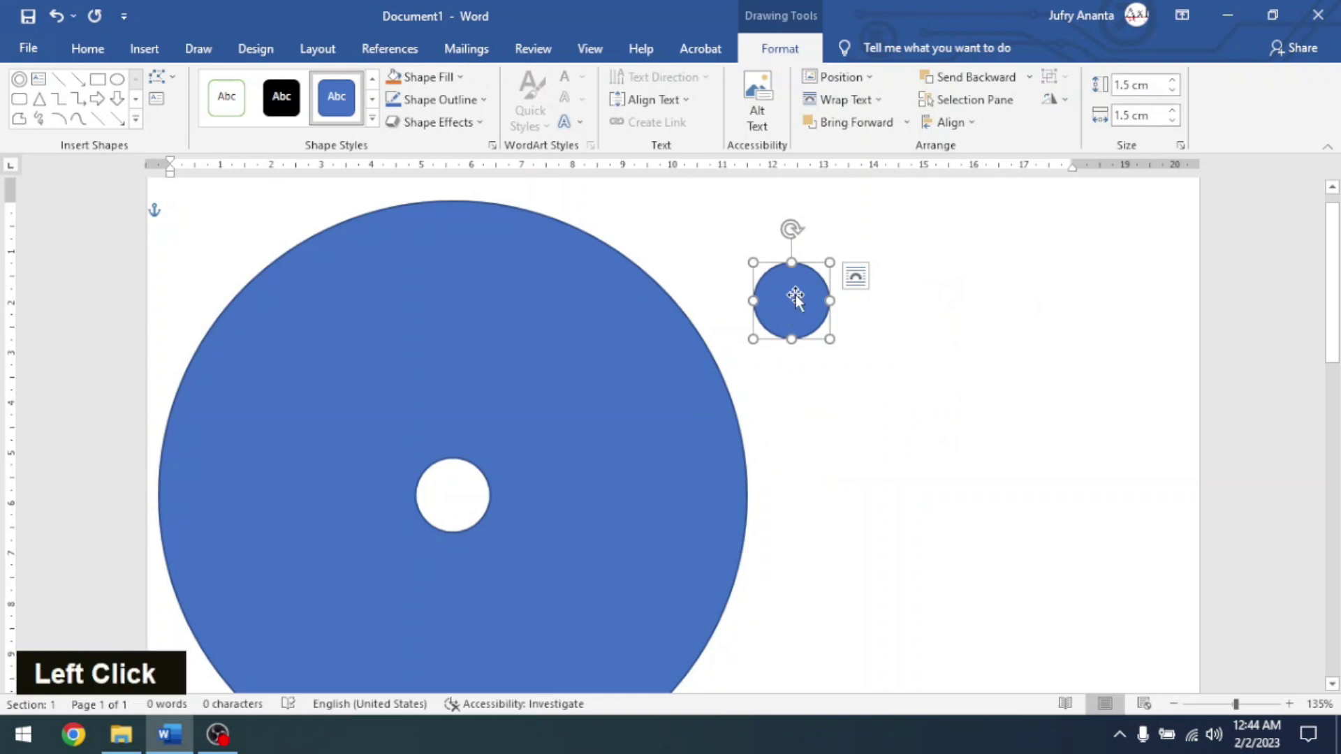
Shrink the small circle to 1.2 cm with its aspect ratio locked and centre it inside the donut's hole.
drag(795, 295, 809, 357)
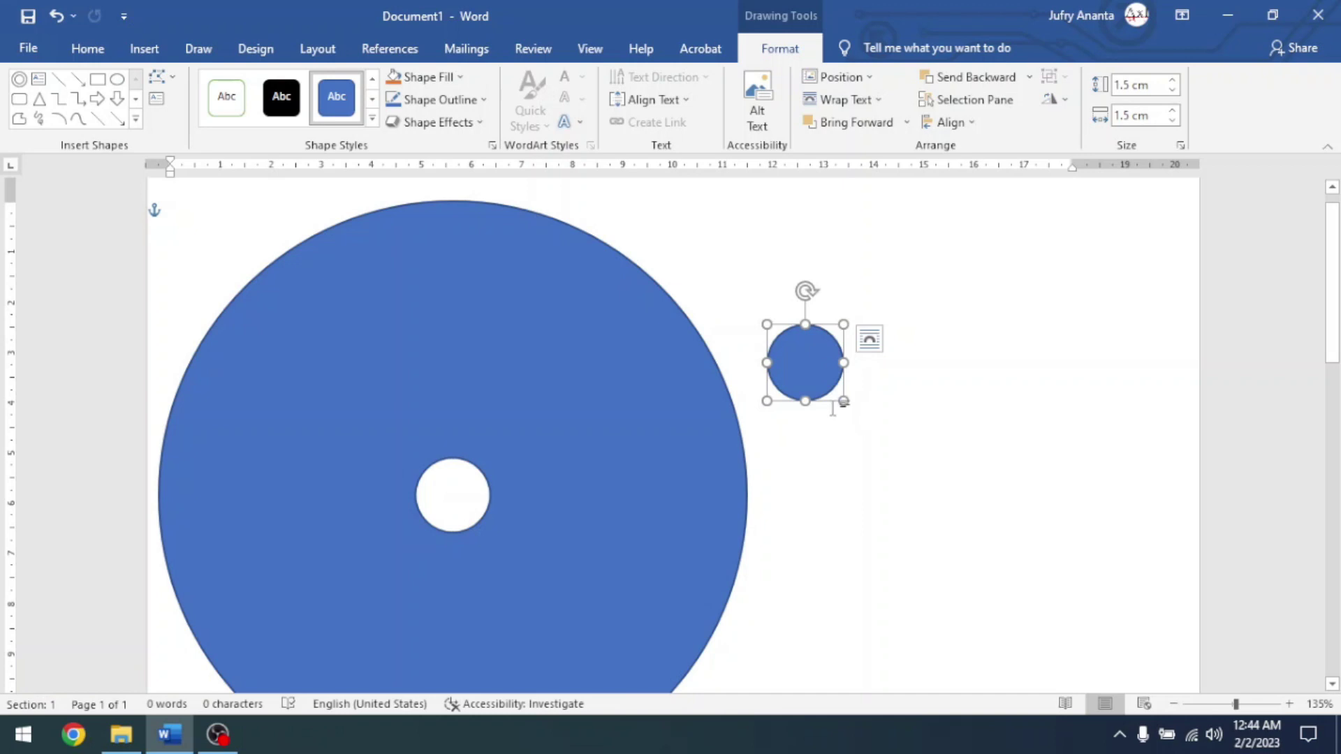
drag(810, 370, 841, 327)
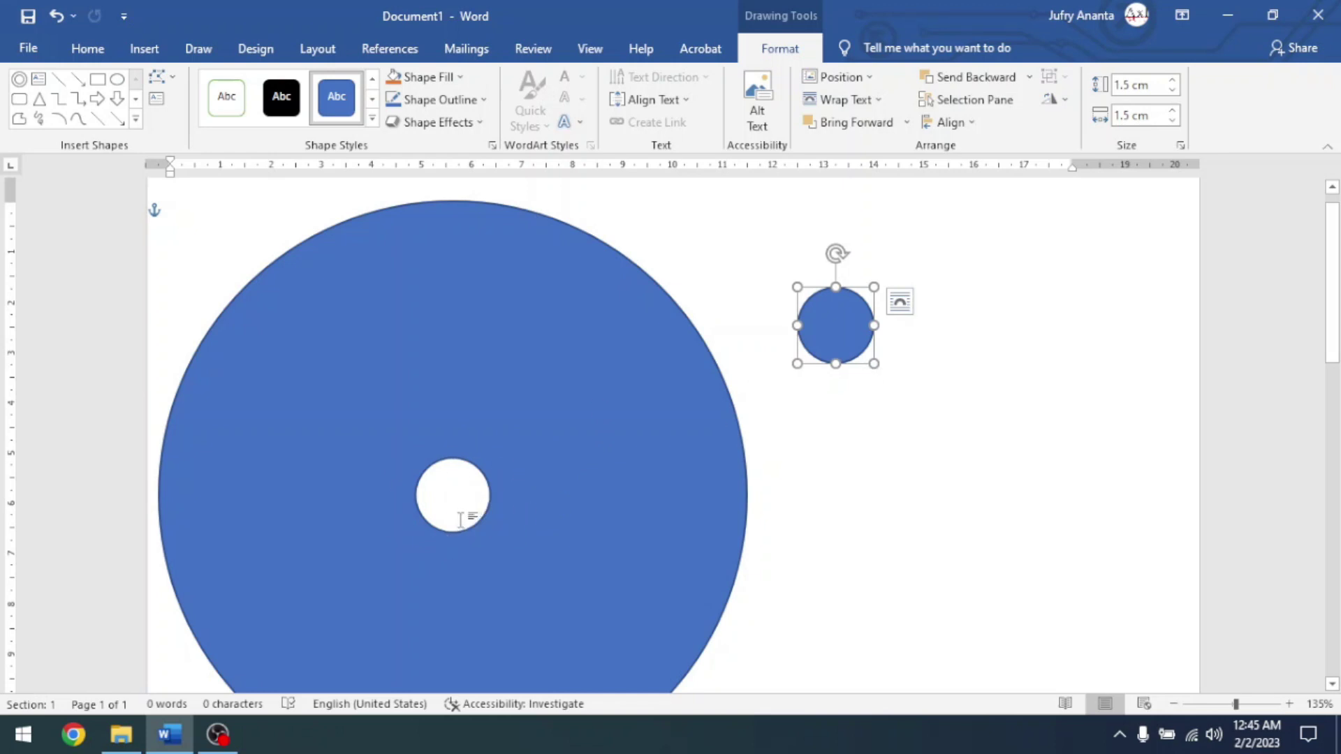
drag(841, 313, 836, 305)
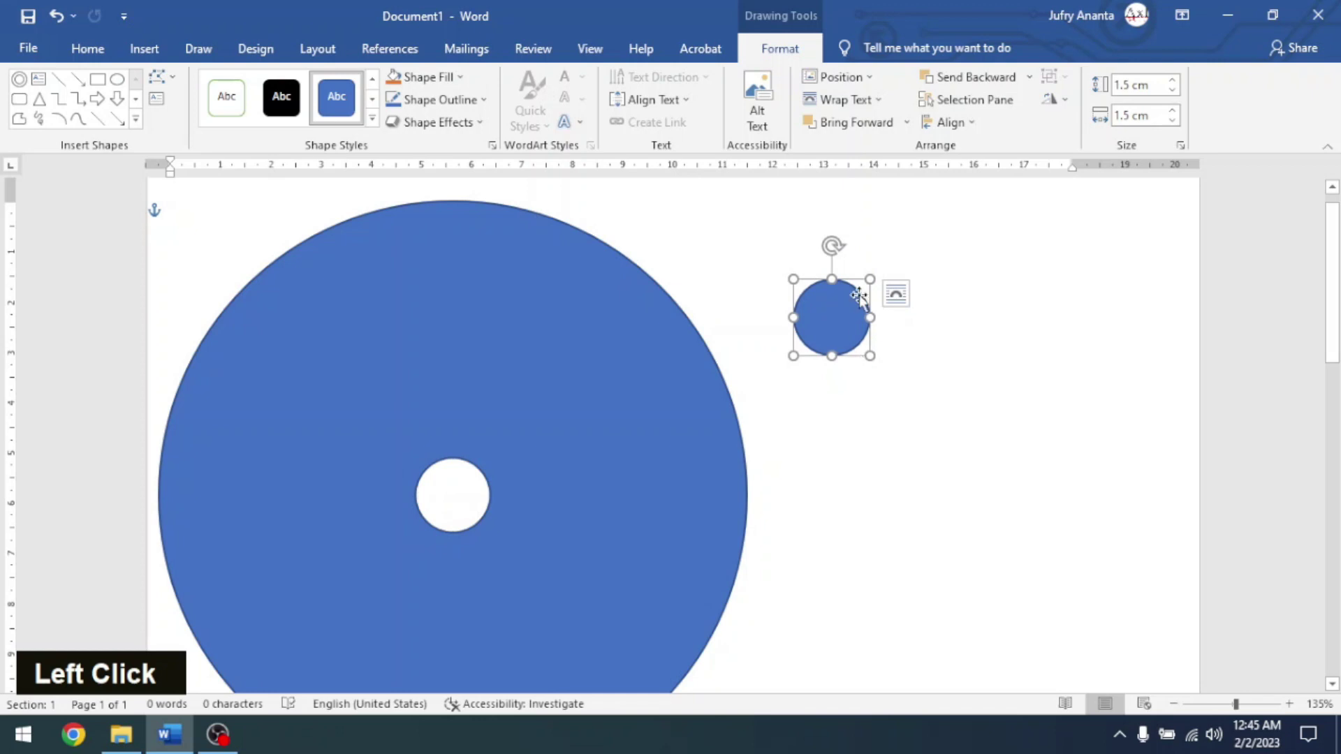
click(1171, 122)
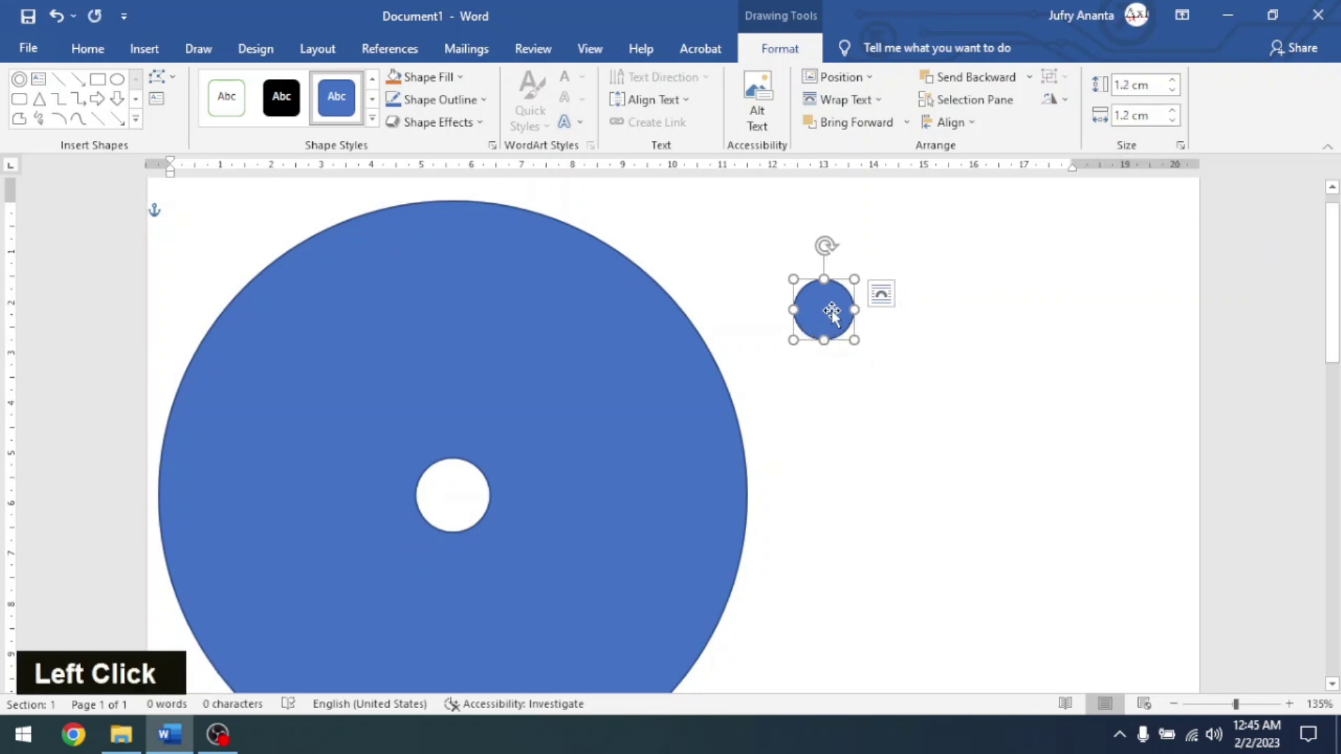
drag(828, 309, 456, 493)
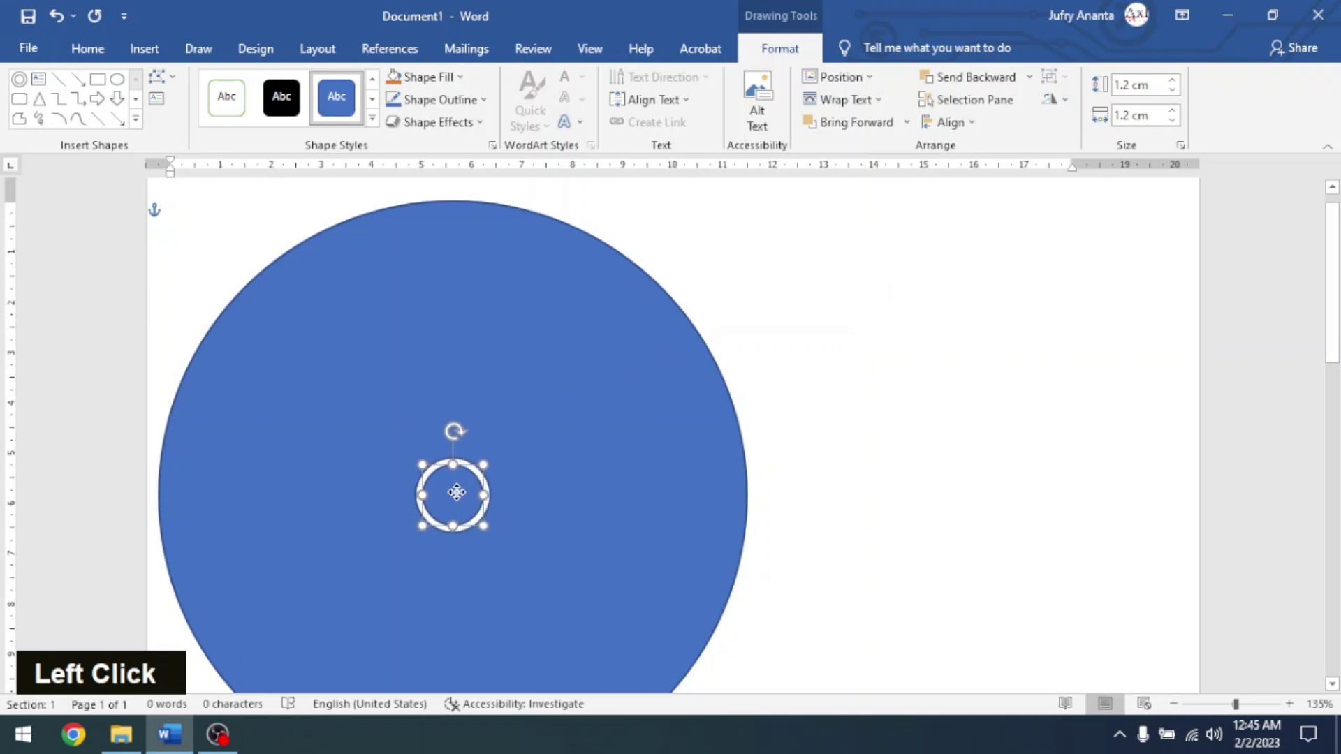
Group the donut and the small circle in its hole into one object.
click(459, 334)
shift+click(455, 498)
right_click(455, 497)
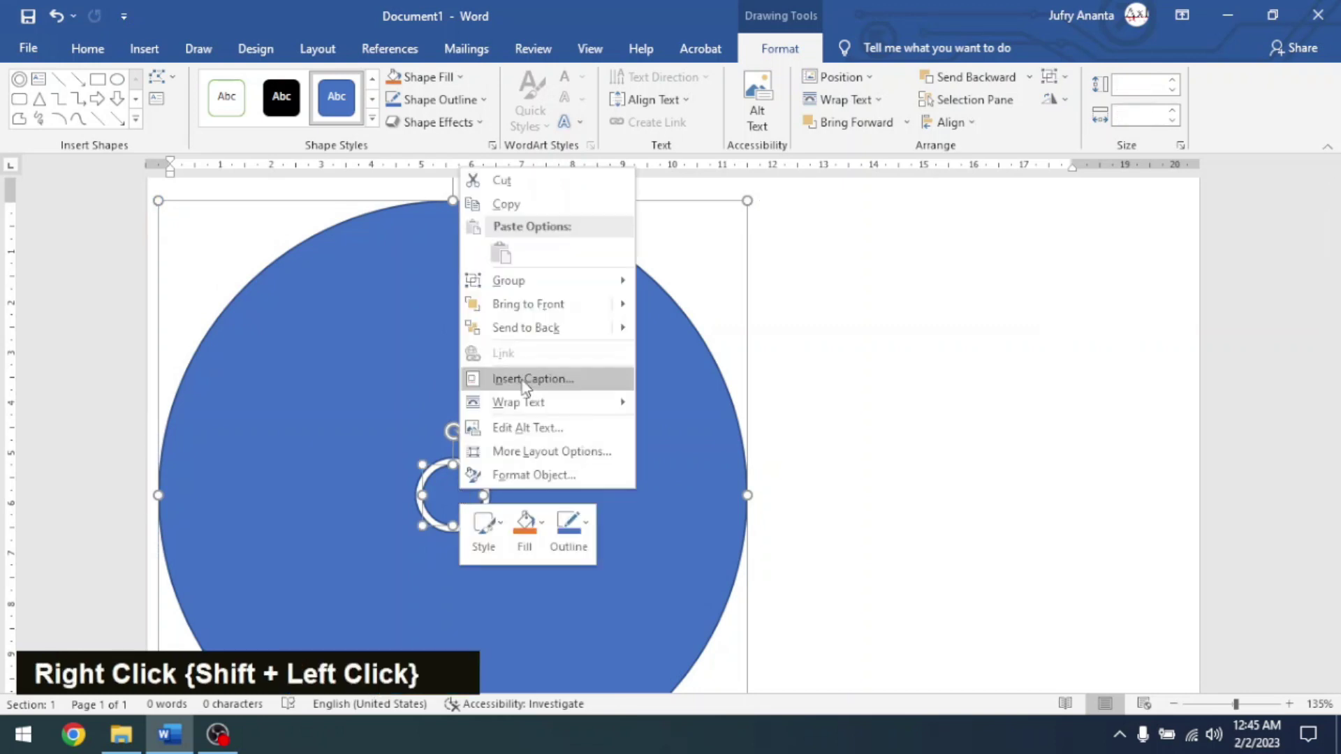
mouse_move(555, 286)
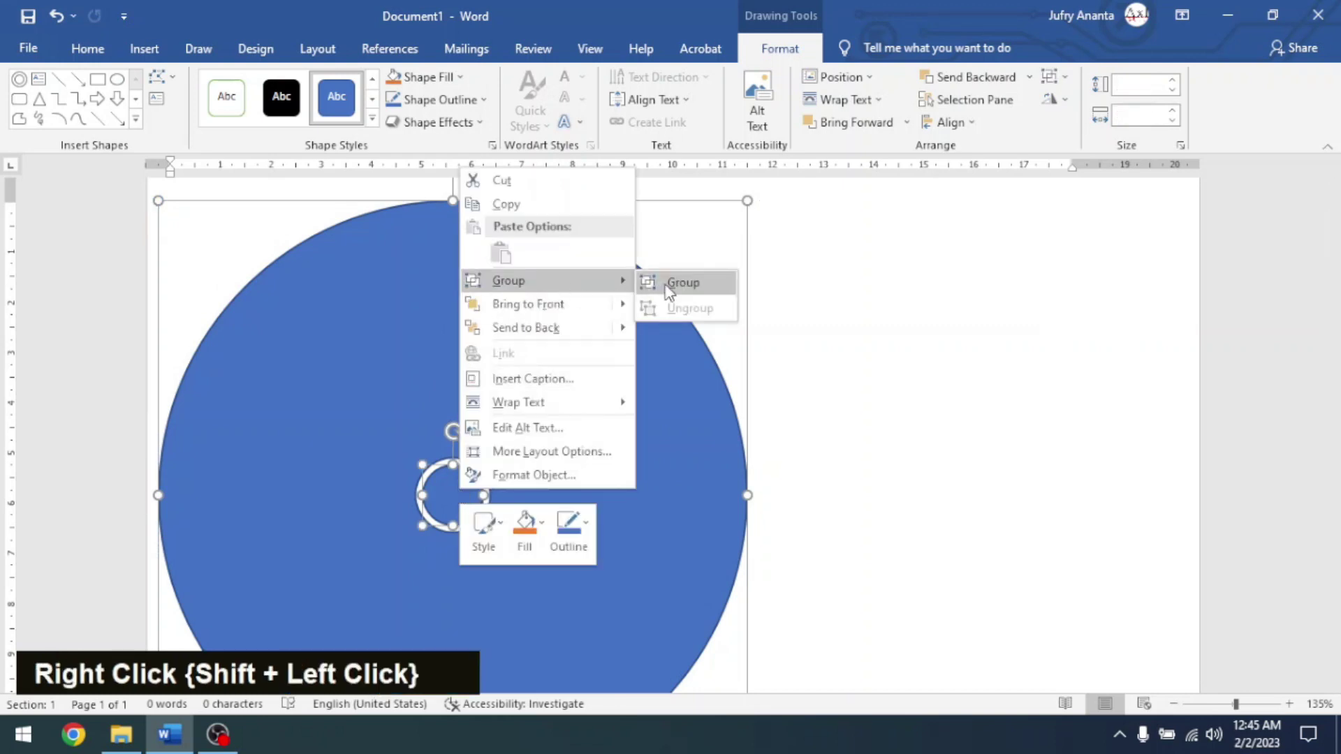
click(668, 284)
Try moving the grouped disc slightly right and down, and undo the move.
drag(465, 336, 548, 364)
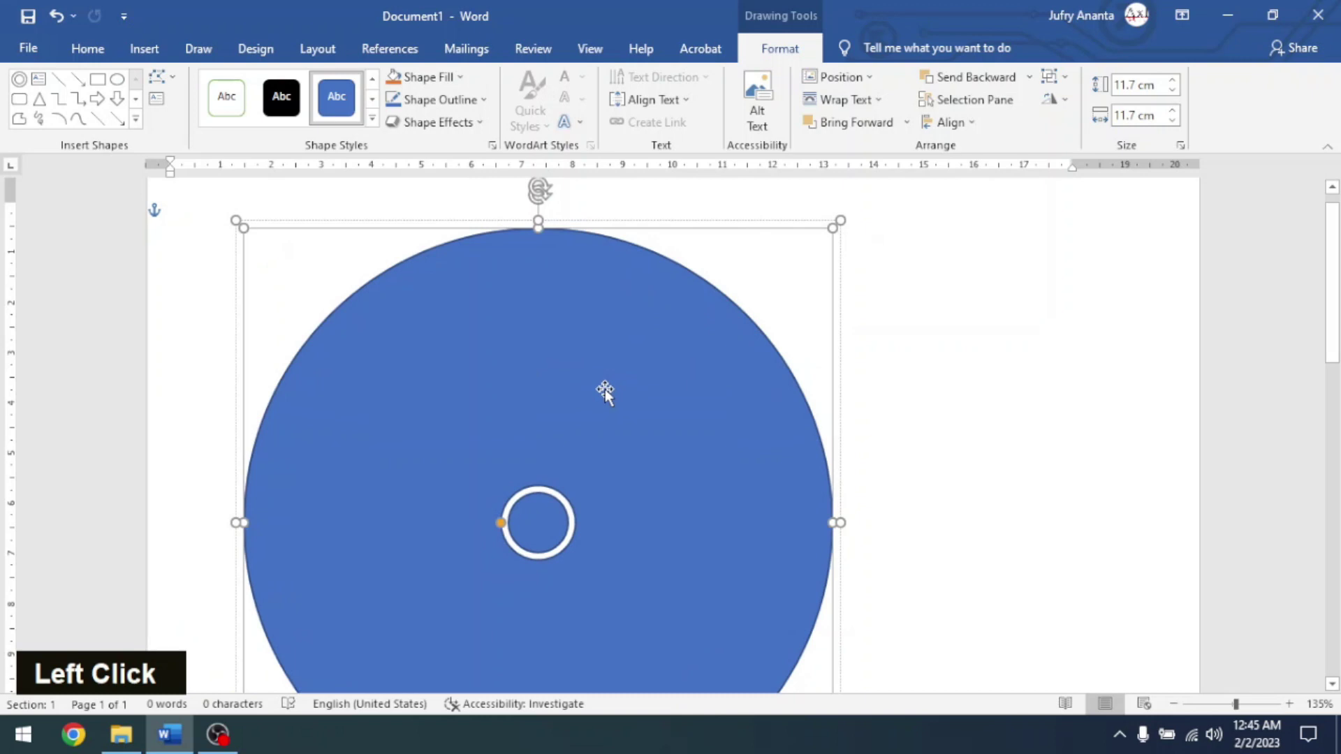
scroll(560, 371, up, 1)
scroll(547, 379, up, 1)
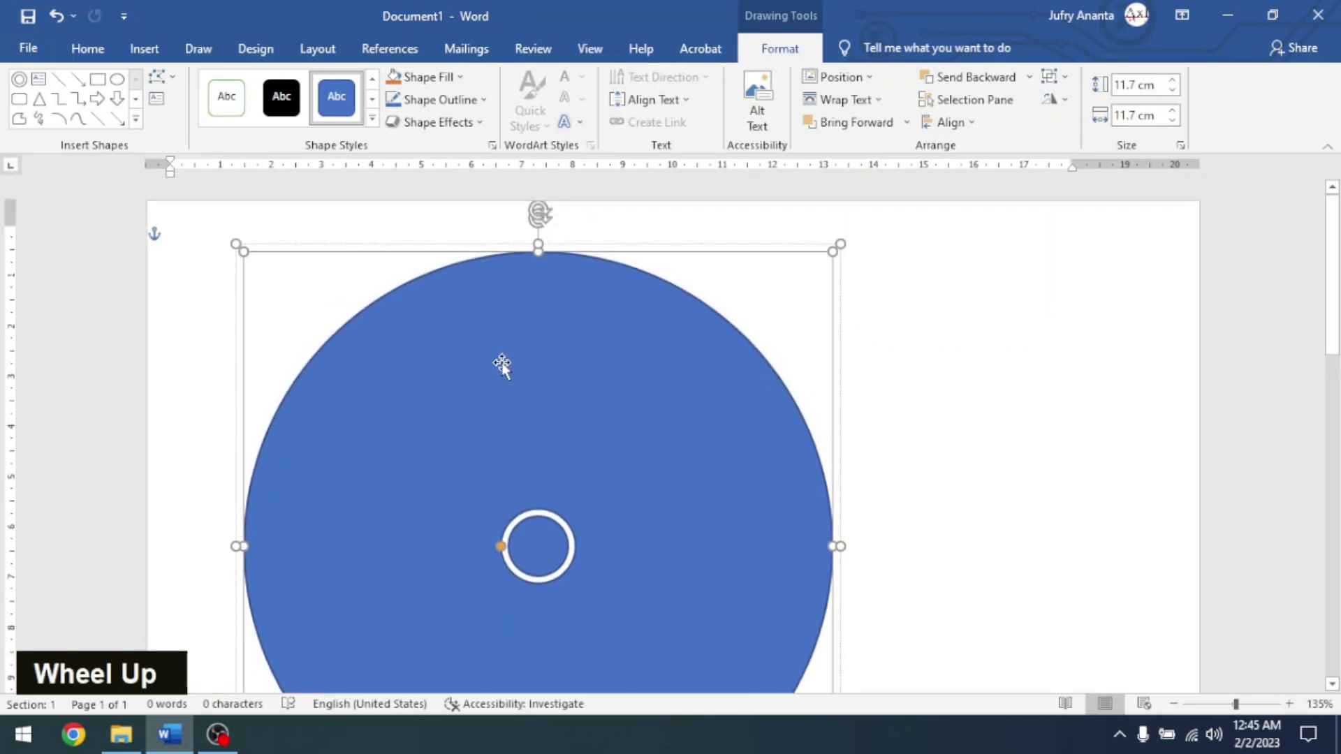
key(ctrl+z)
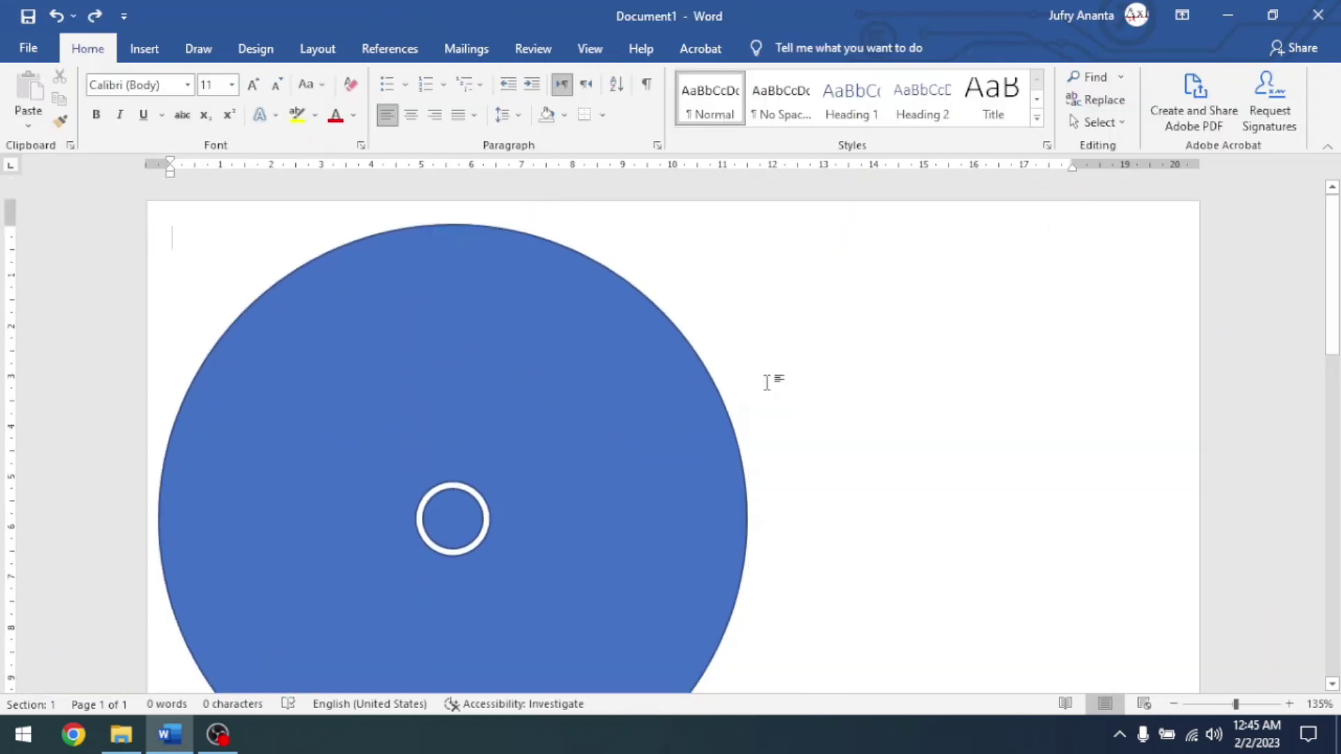
Examine the disc's position on the page and the free space beneath its lower edge.
scroll(521, 449, down, 3)
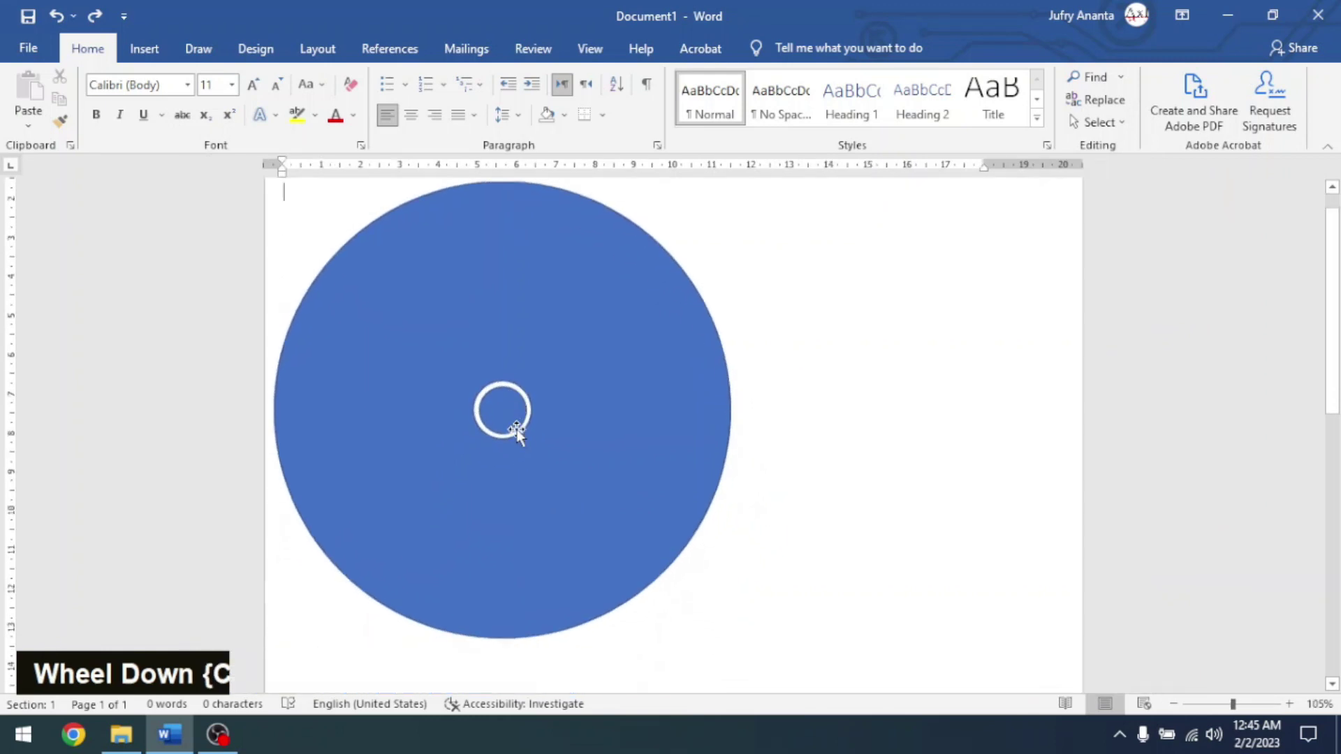
scroll(517, 431, down, 5)
scroll(516, 429, up, 6)
scroll(459, 327, down, 1)
scroll(437, 332, up, 1)
scroll(493, 391, down, 1)
scroll(460, 419, down, 2)
scroll(458, 422, up, 2)
scroll(458, 422, down, 3)
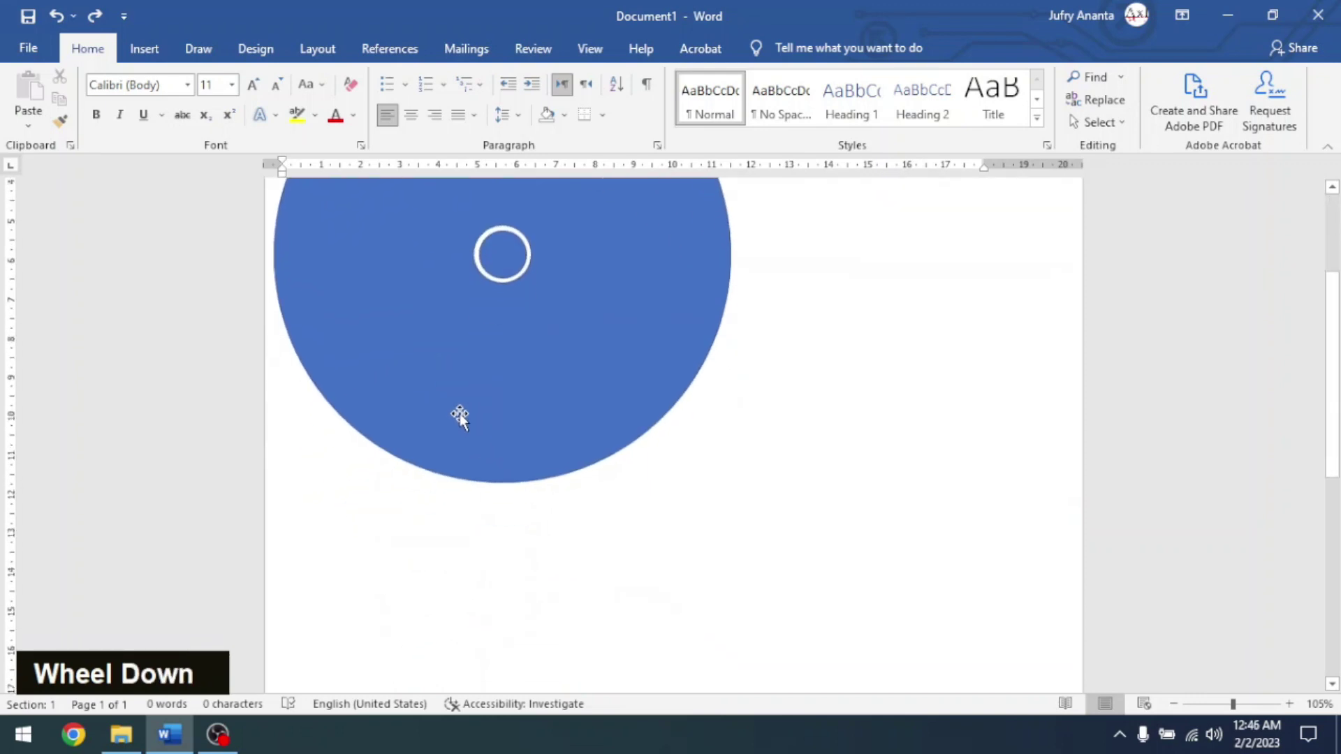
scroll(460, 413, up, 4)
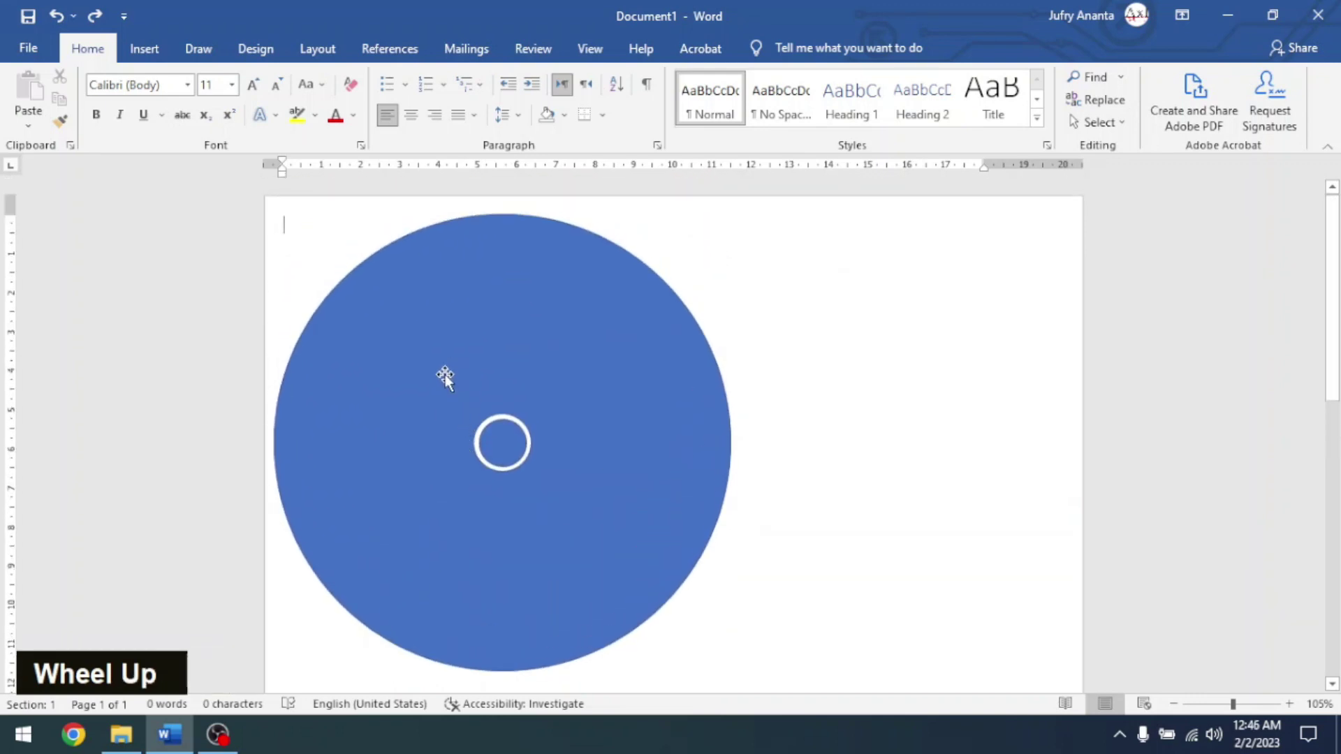
scroll(439, 365, down, 1)
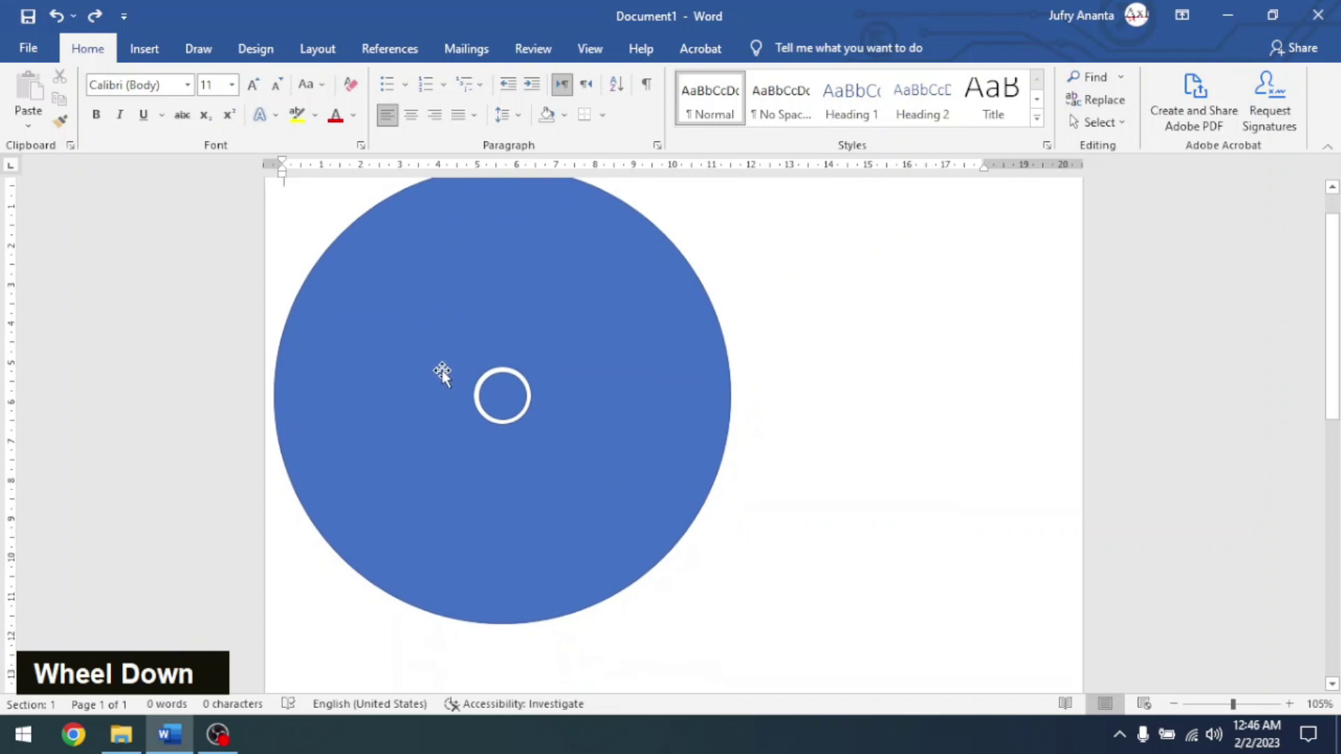
scroll(442, 376, down, 4)
ctrl+scroll(549, 516, up, 5)
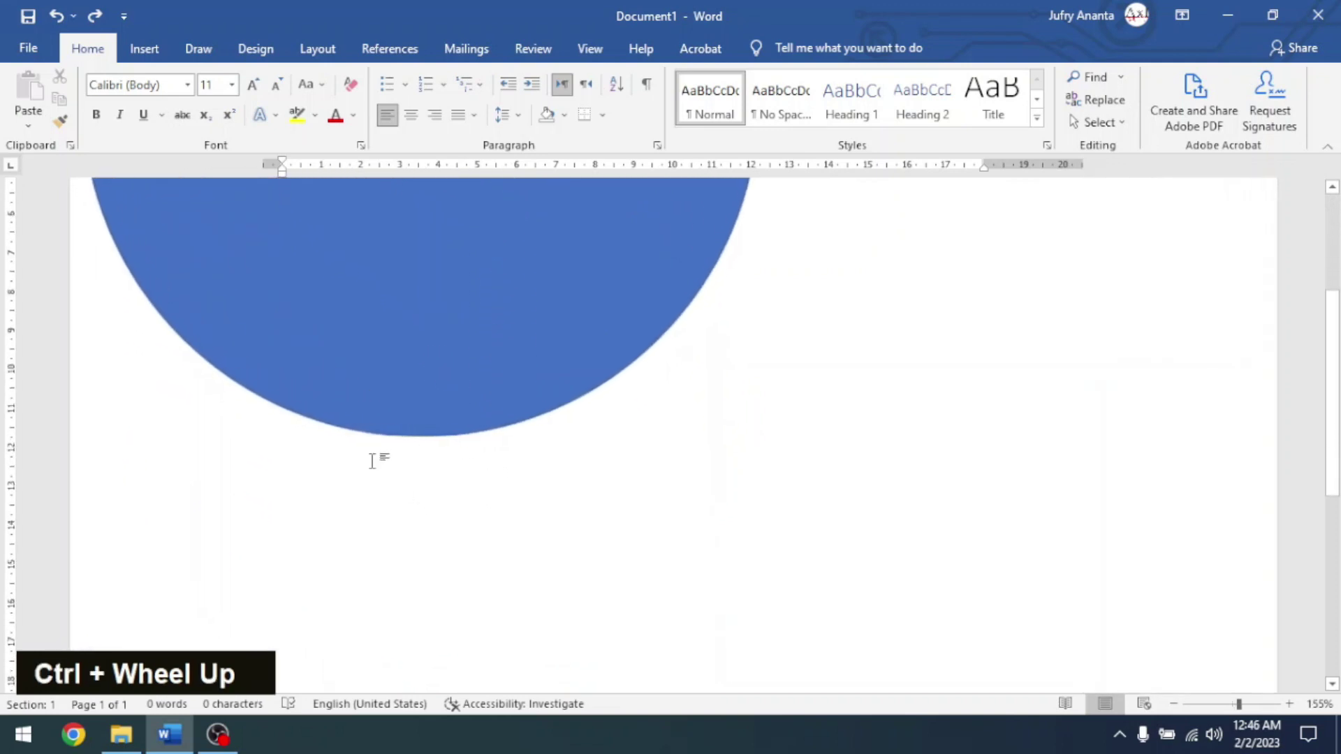
scroll(384, 463, down, 7)
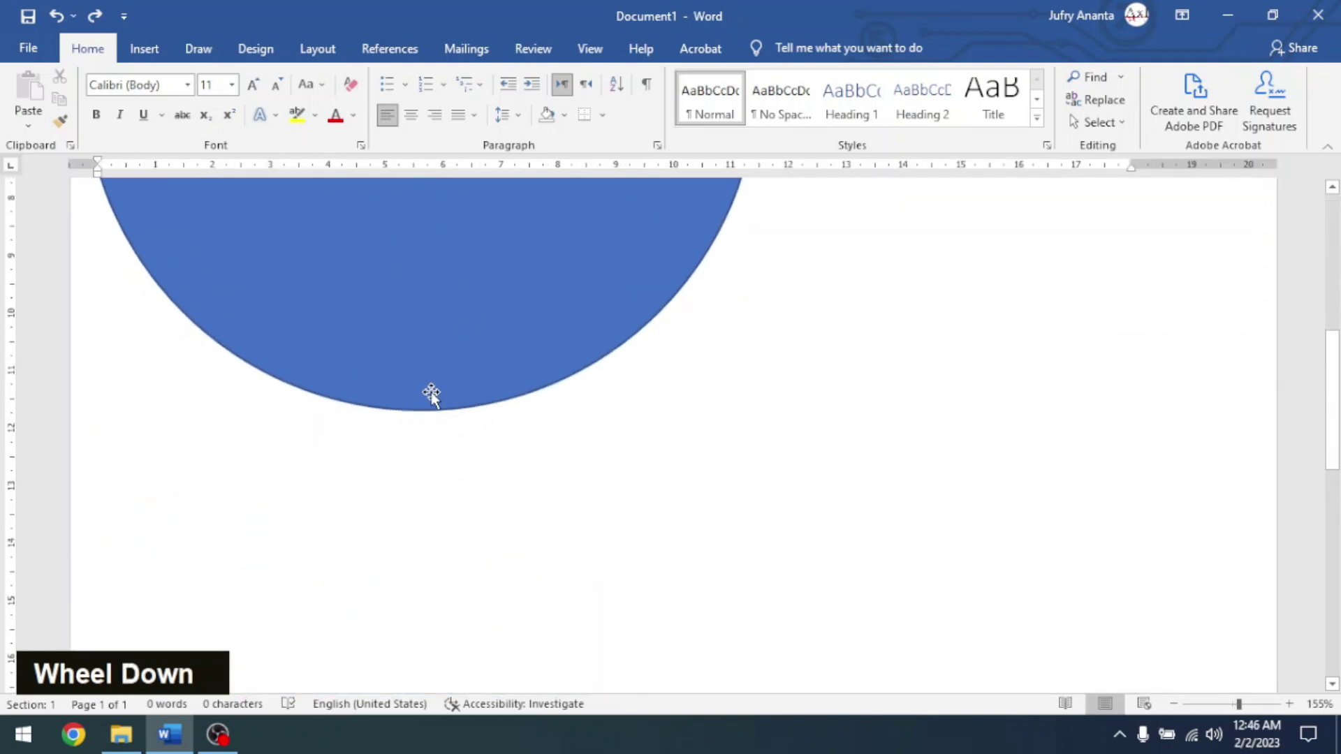
scroll(426, 402, down, 3)
scroll(415, 328, up, 3)
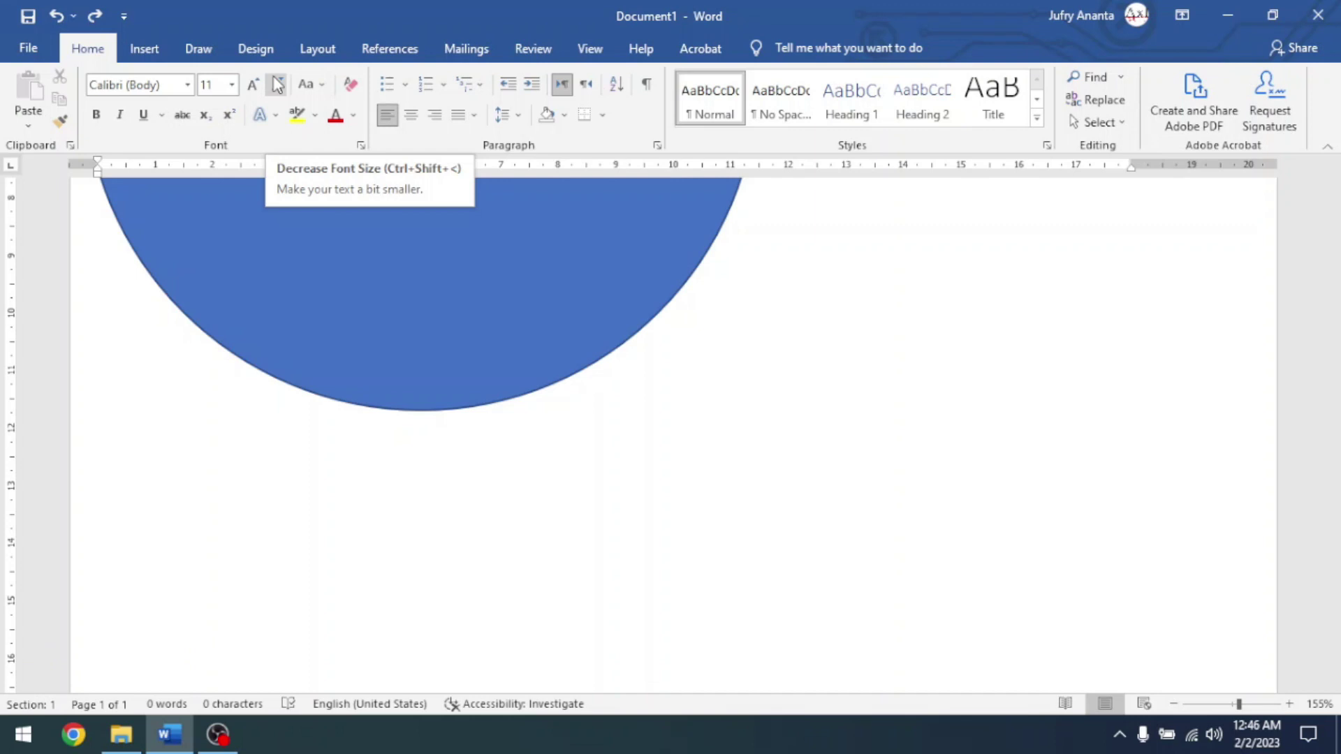
Draw a rectangle about 1.7 cm wide and 1.3 cm high just below the disc.
click(134, 50)
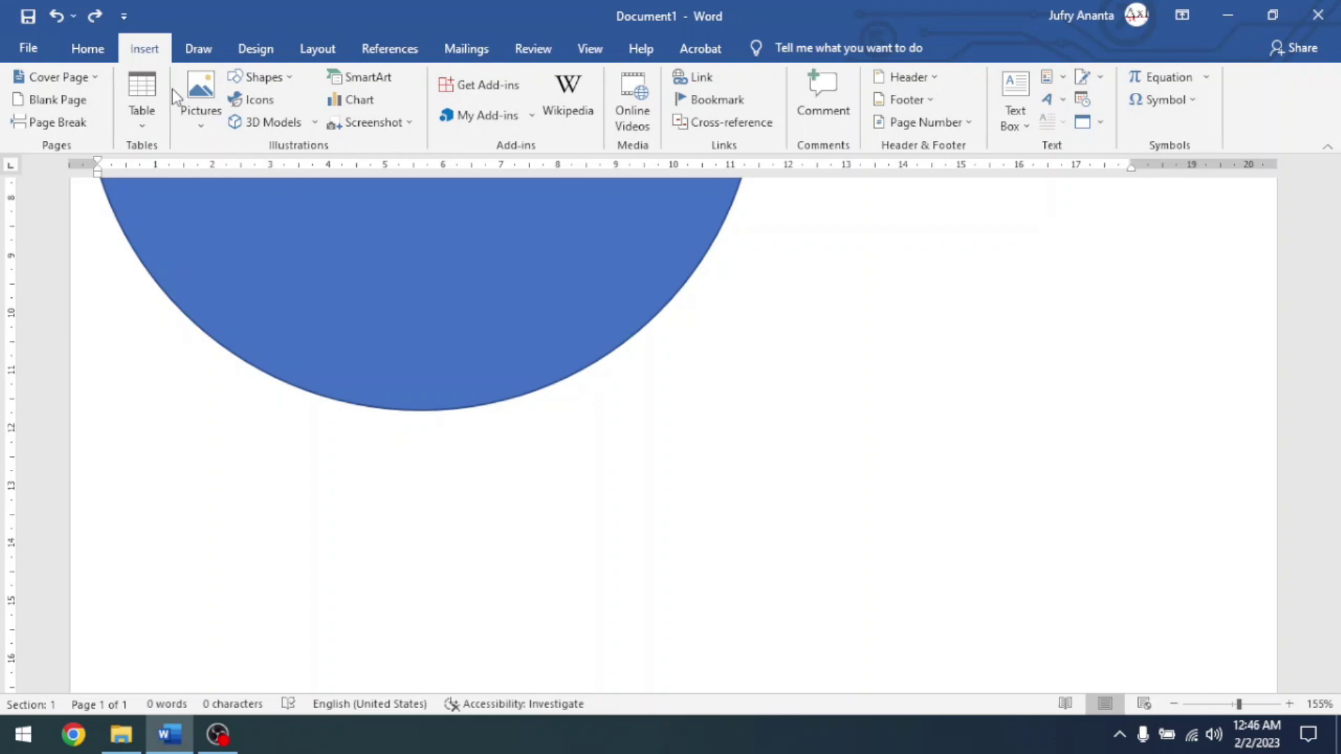
click(260, 77)
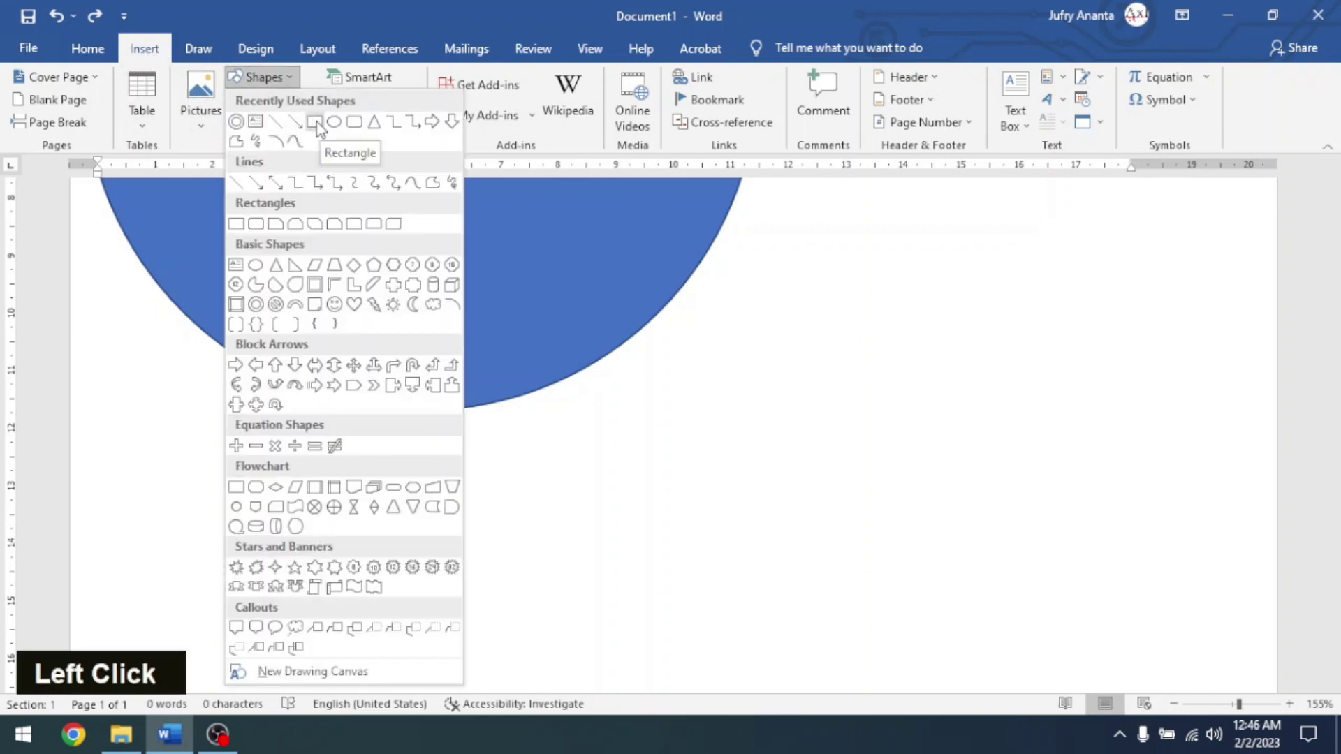
click(315, 123)
mouse_move(416, 438)
mouse_down()
mouse_move(509, 513)
mouse_move(582, 458)
mouse_up()
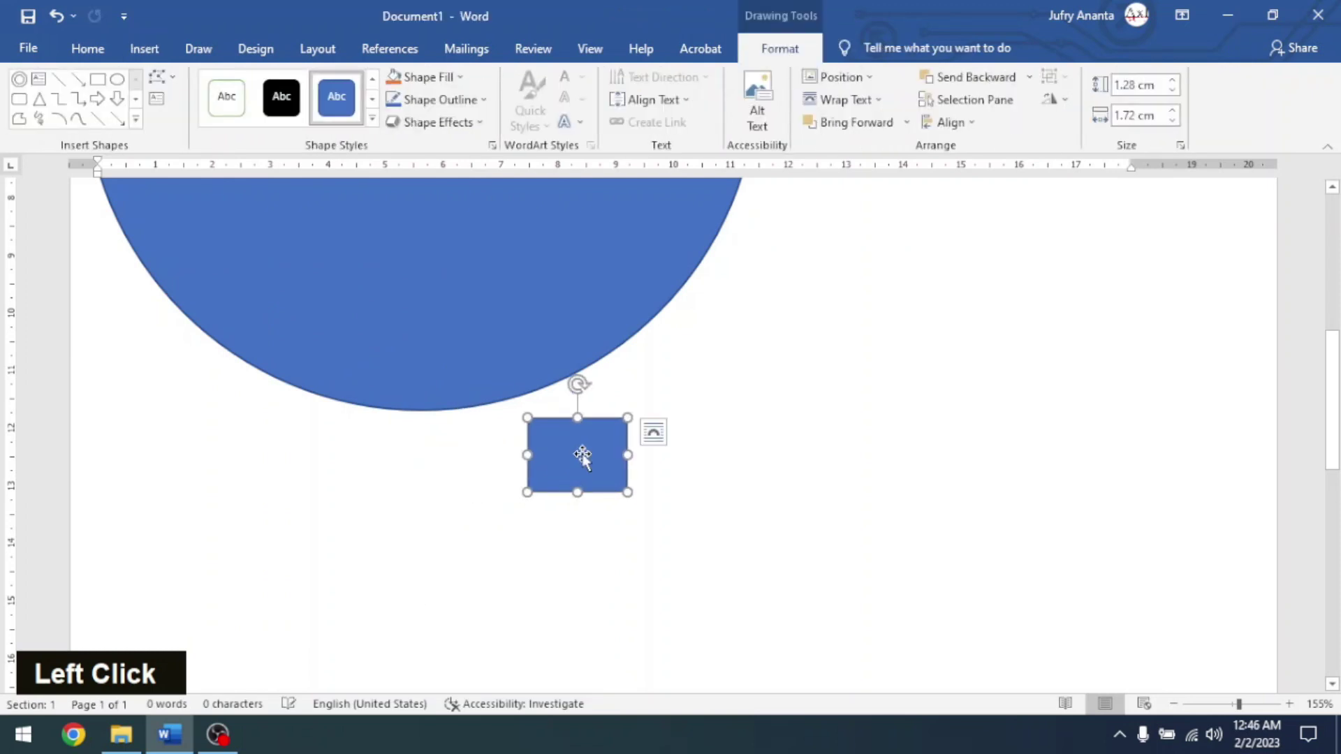
Set the rectangle's height to 1 cm and place it, widened, directly against the disc's lower edge.
click(1146, 83)
text(1)
key(Return)
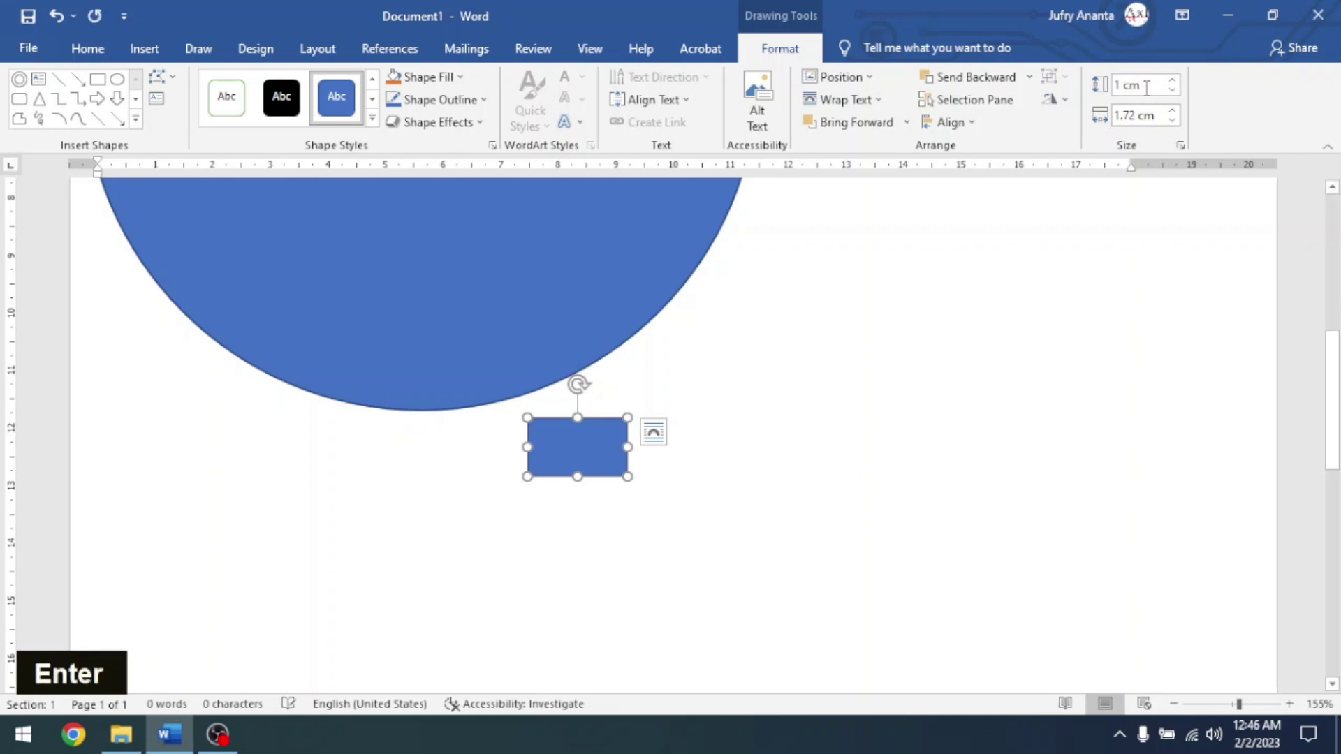
drag(628, 447, 416, 440)
Paste a copy of the grouped disc over the original, try moving it, and delete it.
click(400, 297)
ctrl+scroll(391, 303, down, 3)
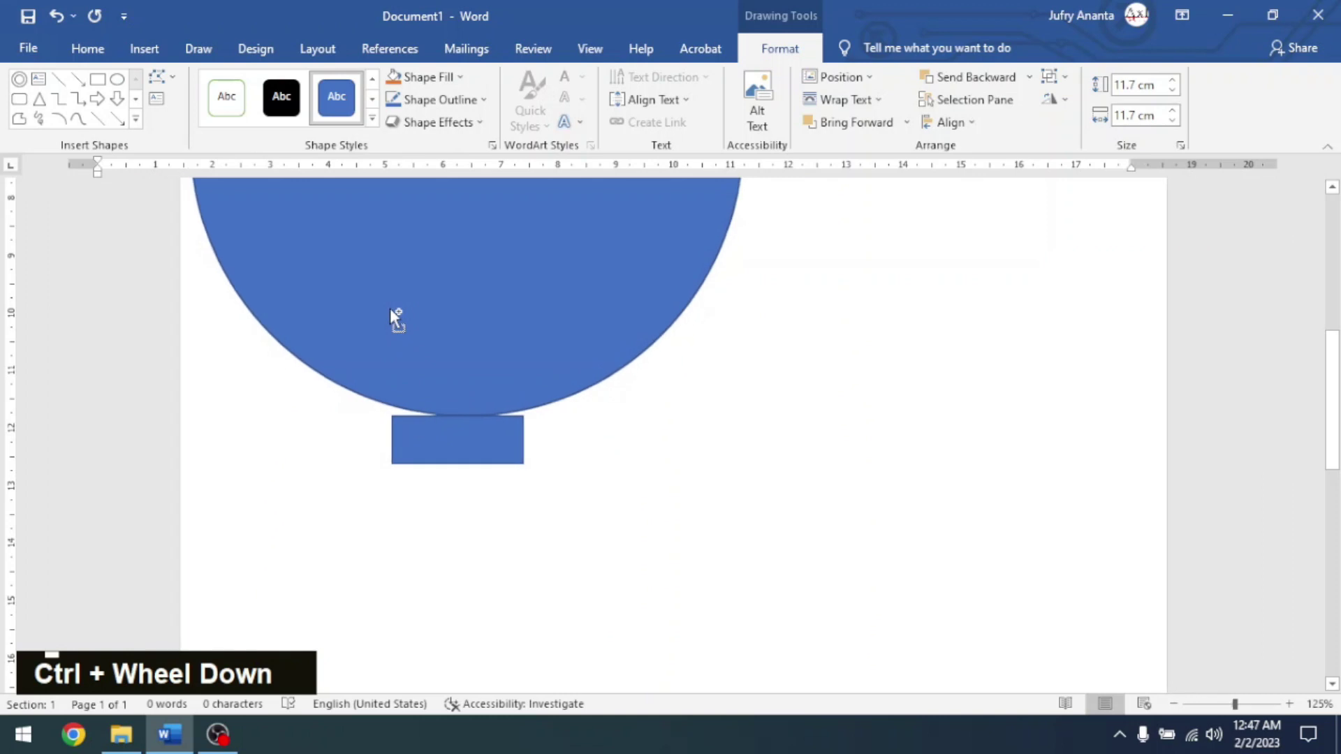
ctrl+scroll(389, 308, down, 2)
scroll(467, 325, down, 5)
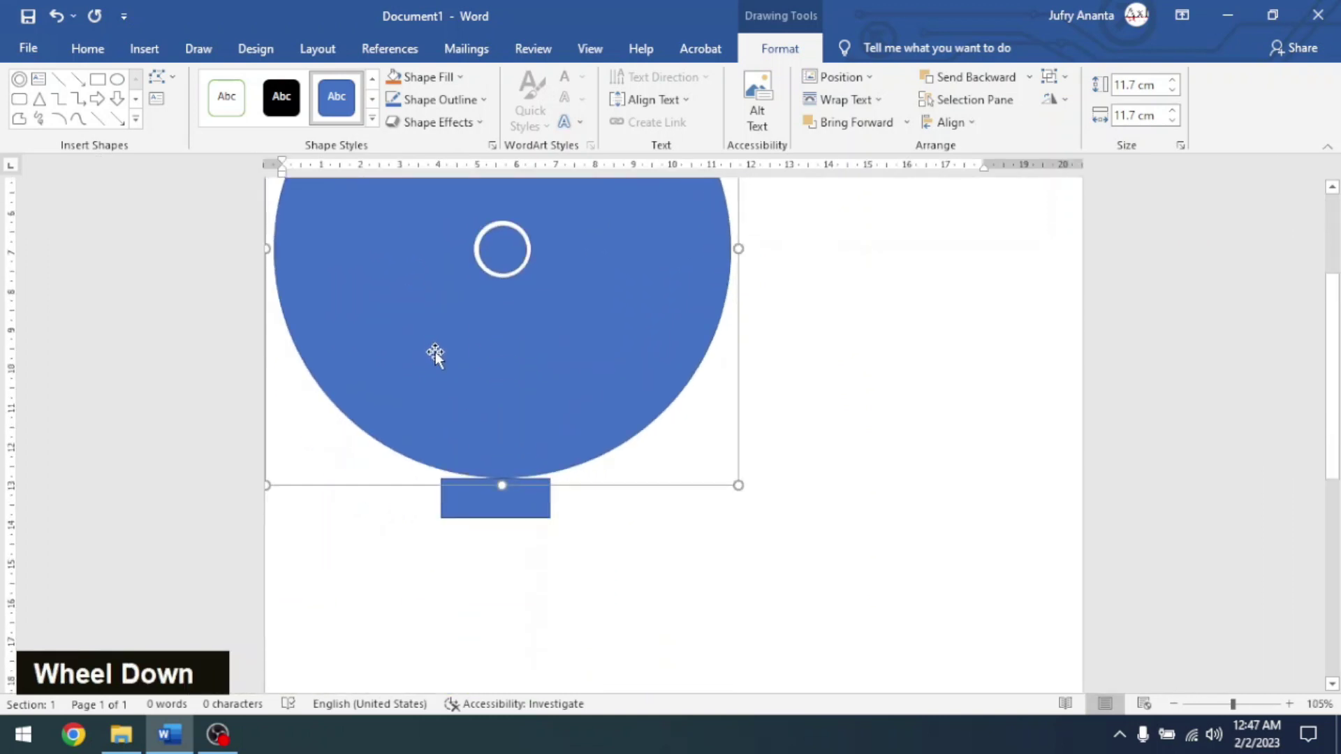
scroll(434, 351, down, 3)
key(ctrl+c)
key(ctrl+v)
scroll(455, 346, down, 1)
scroll(455, 346, down, 4)
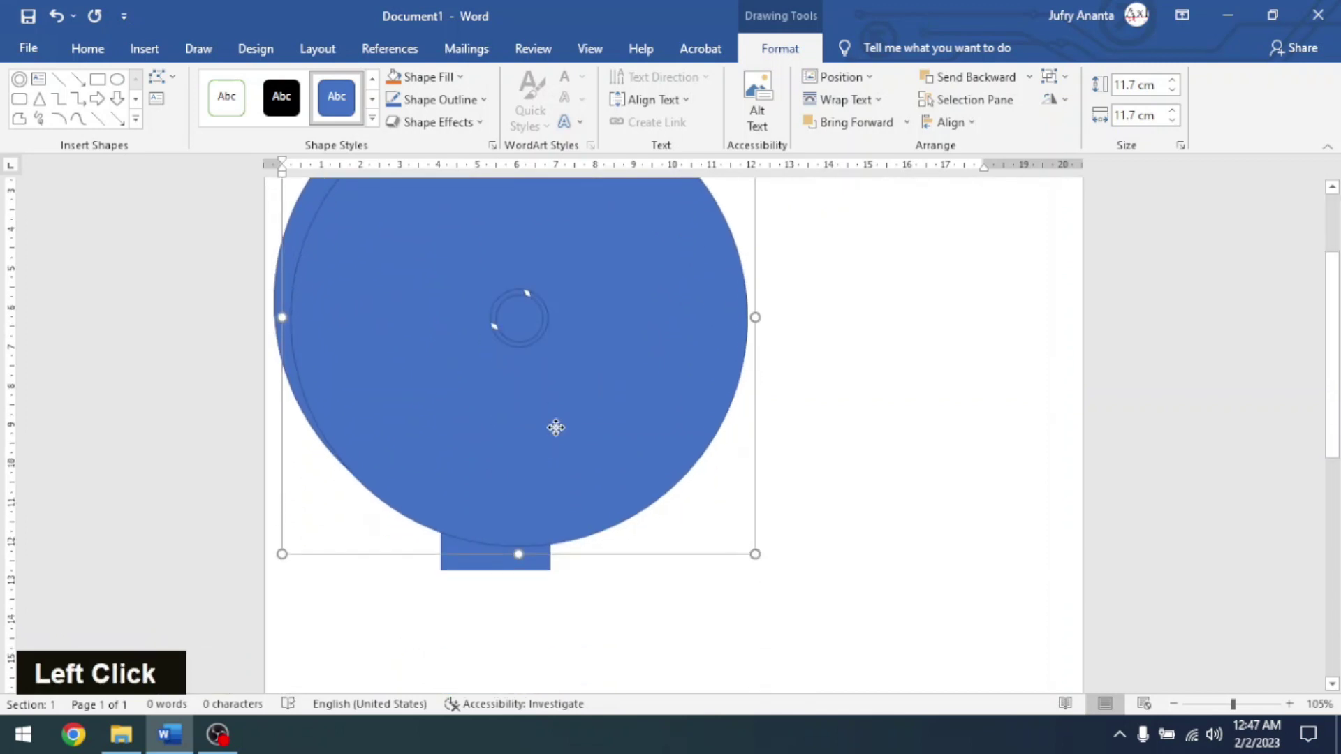
drag(420, 302, 644, 495)
key(Delete)
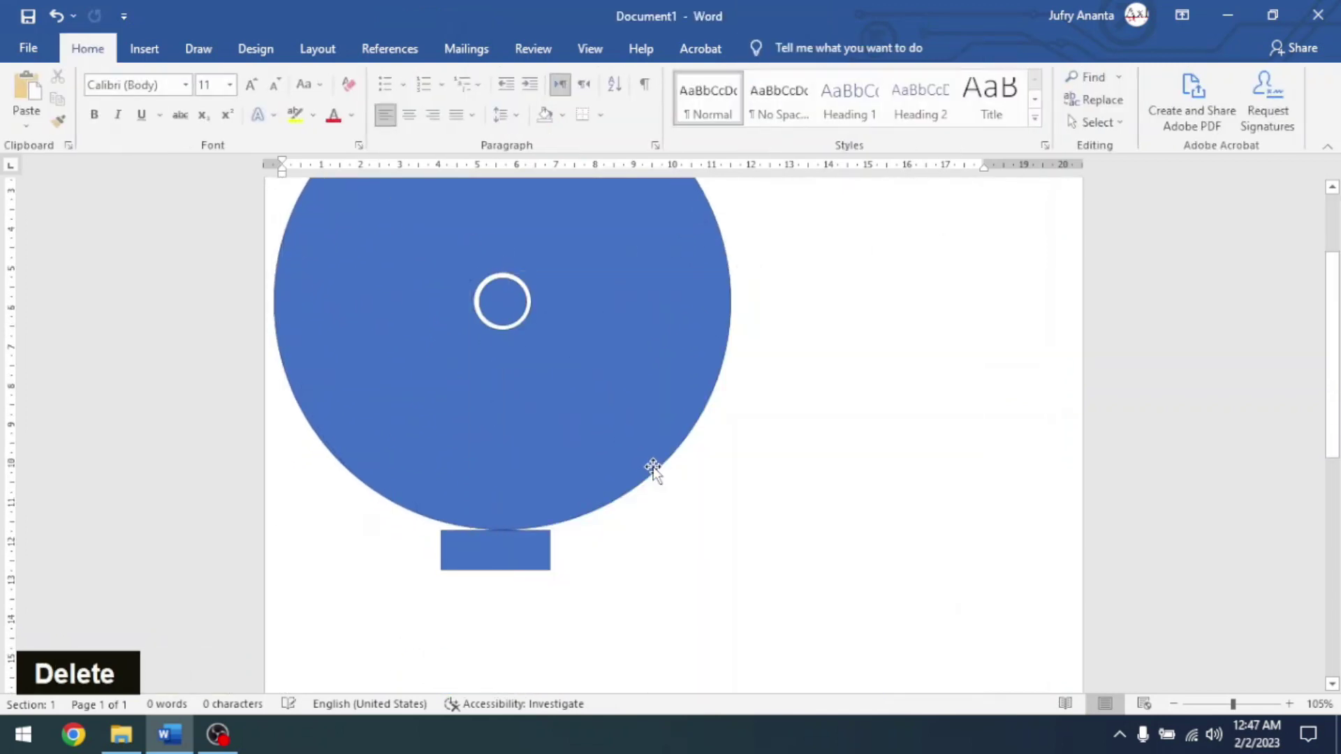
Try duplicating the grouped disc and placing the duplicate below the original, and undo it.
click(421, 349)
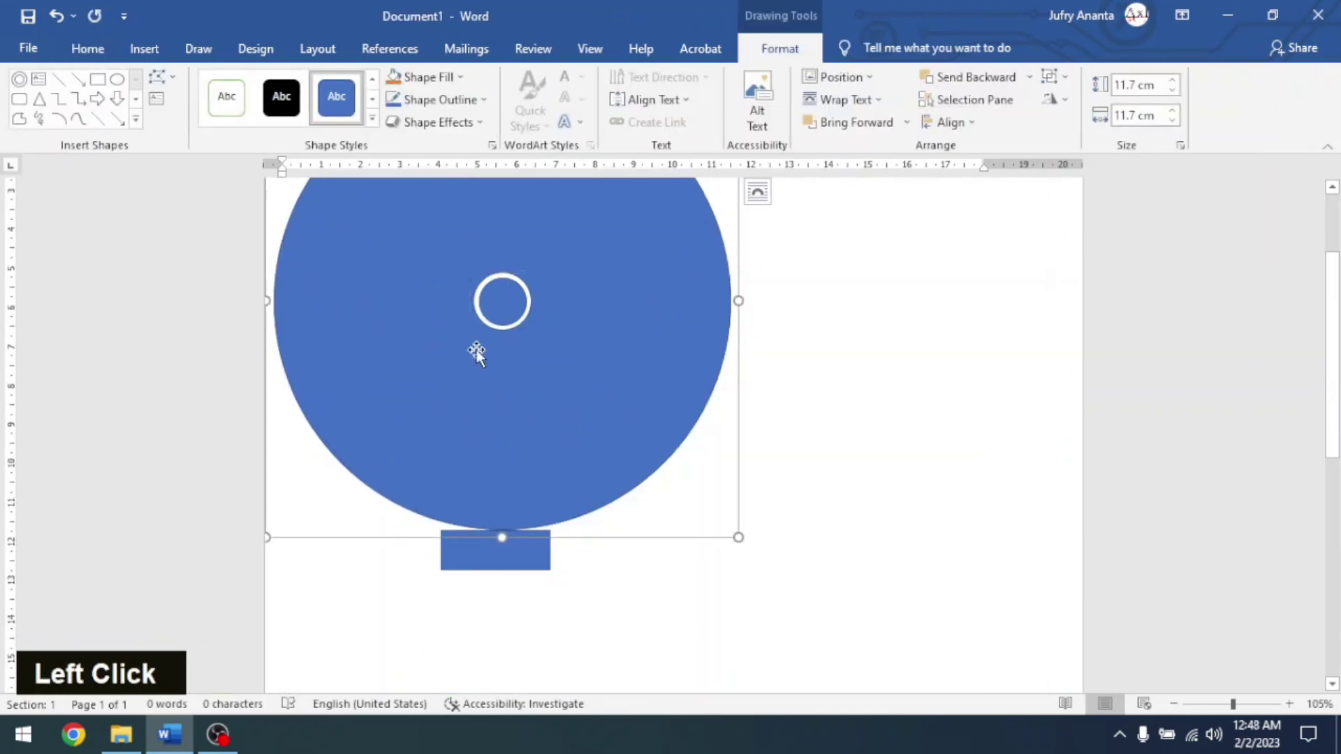
scroll(538, 255, down, 1)
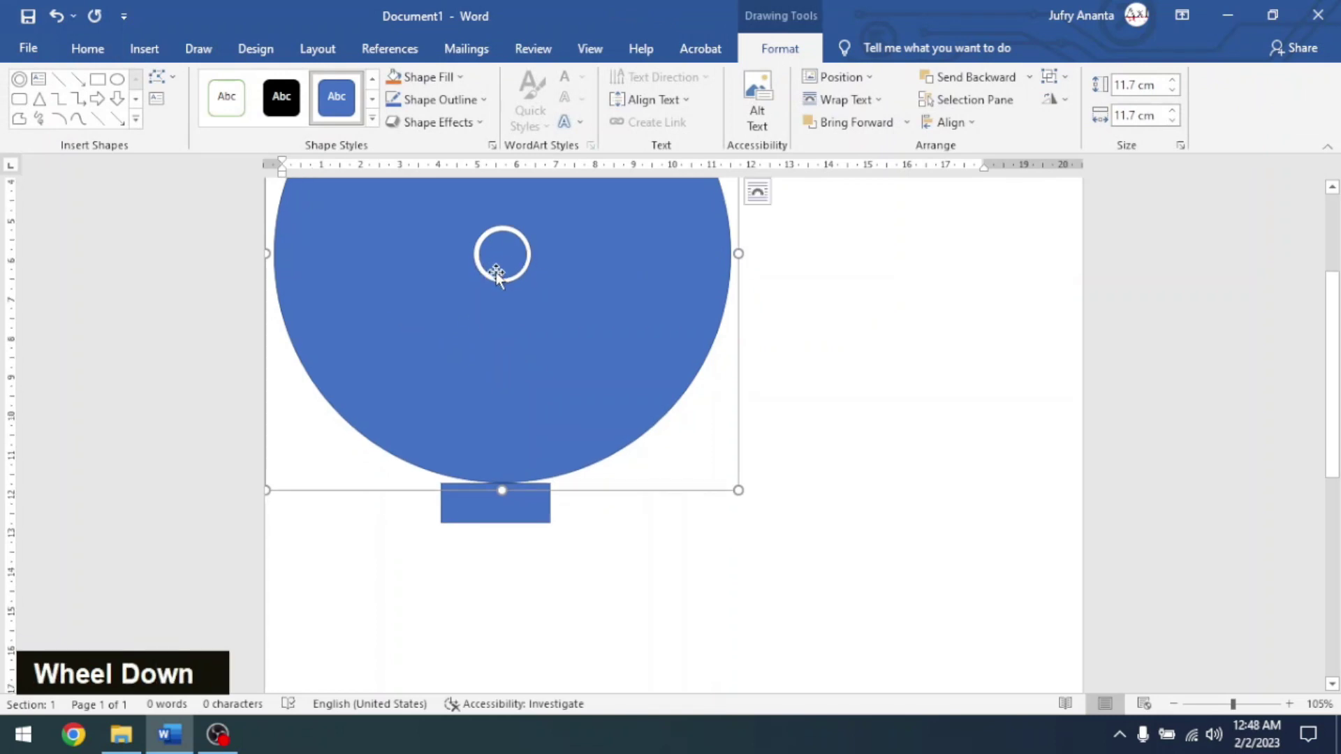
click(767, 389)
click(366, 434)
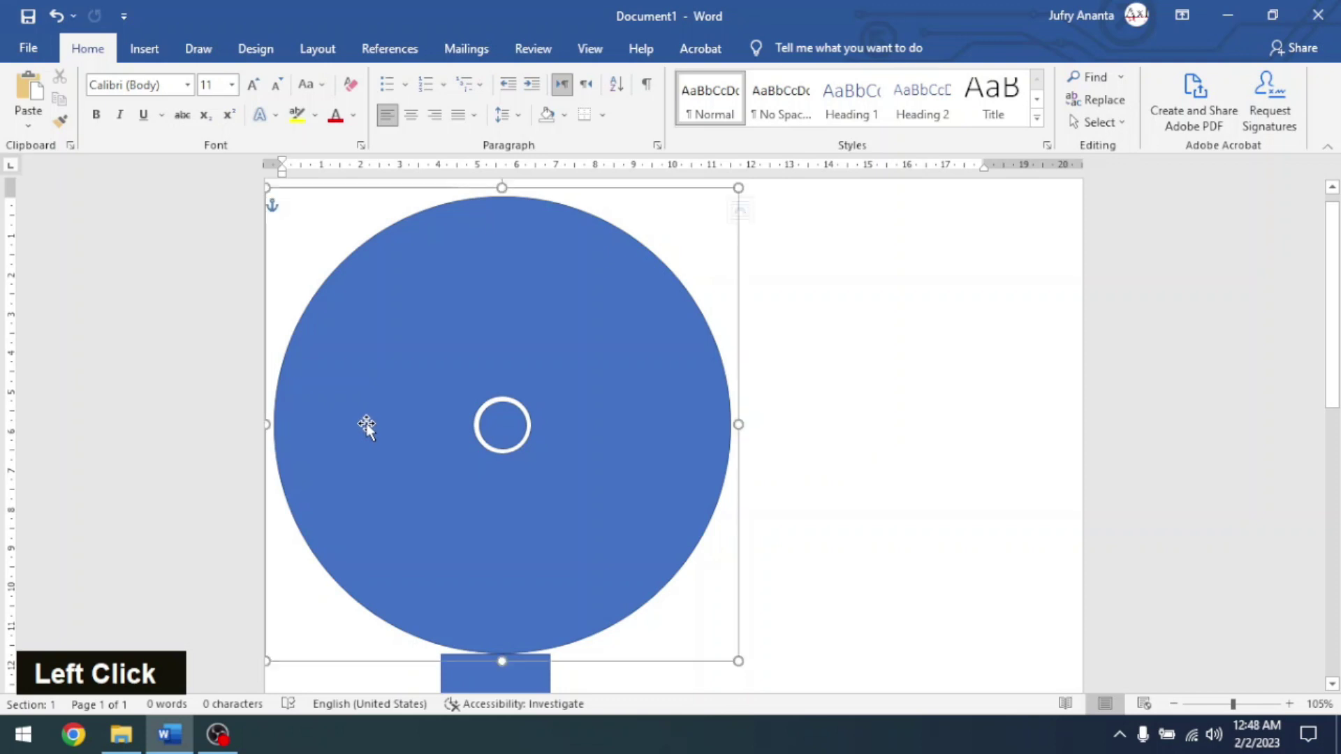
scroll(371, 411, down, 4)
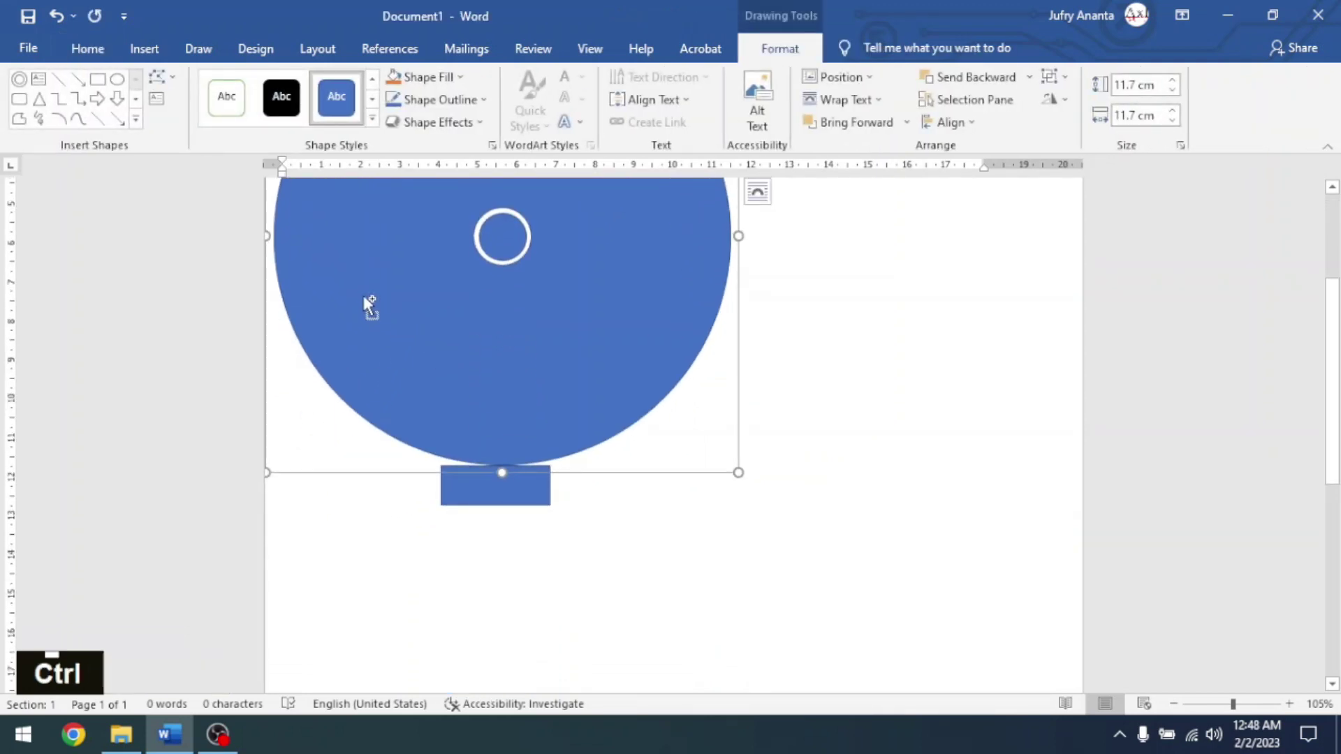
drag(365, 299, 693, 461)
scroll(752, 395, down, 1)
drag(725, 329, 412, 497)
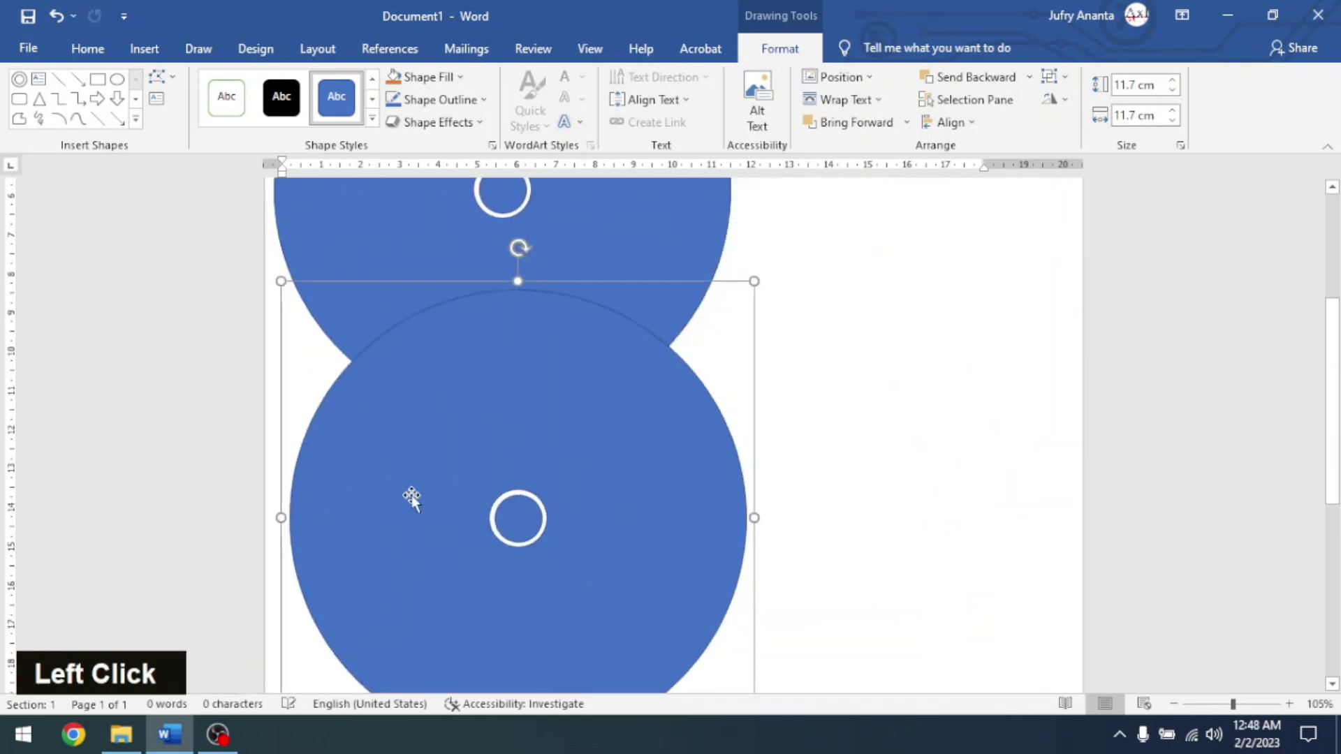
key(ctrl+z)
scroll(485, 391, up, 2)
key(ctrl+z)
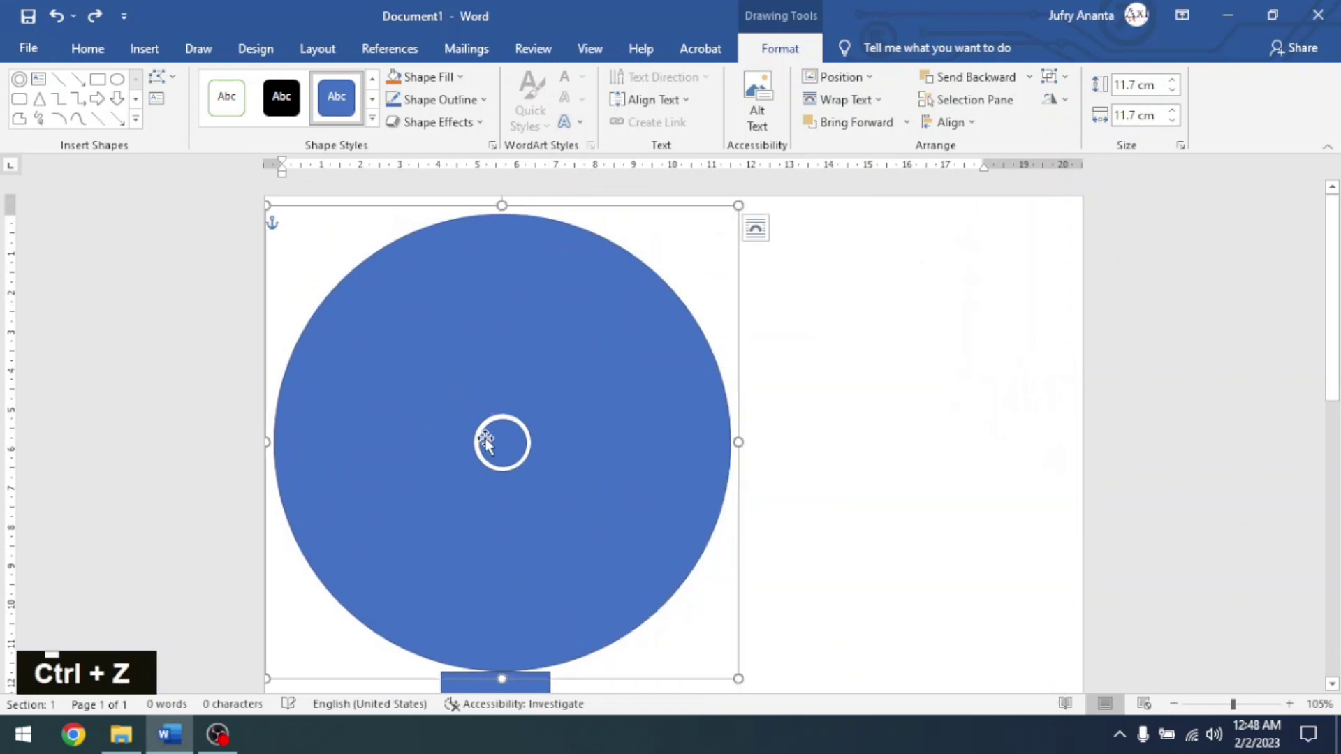
Try pasting a copy of the grouped disc and placing it diagonally below the original, and remove it.
click(98, 51)
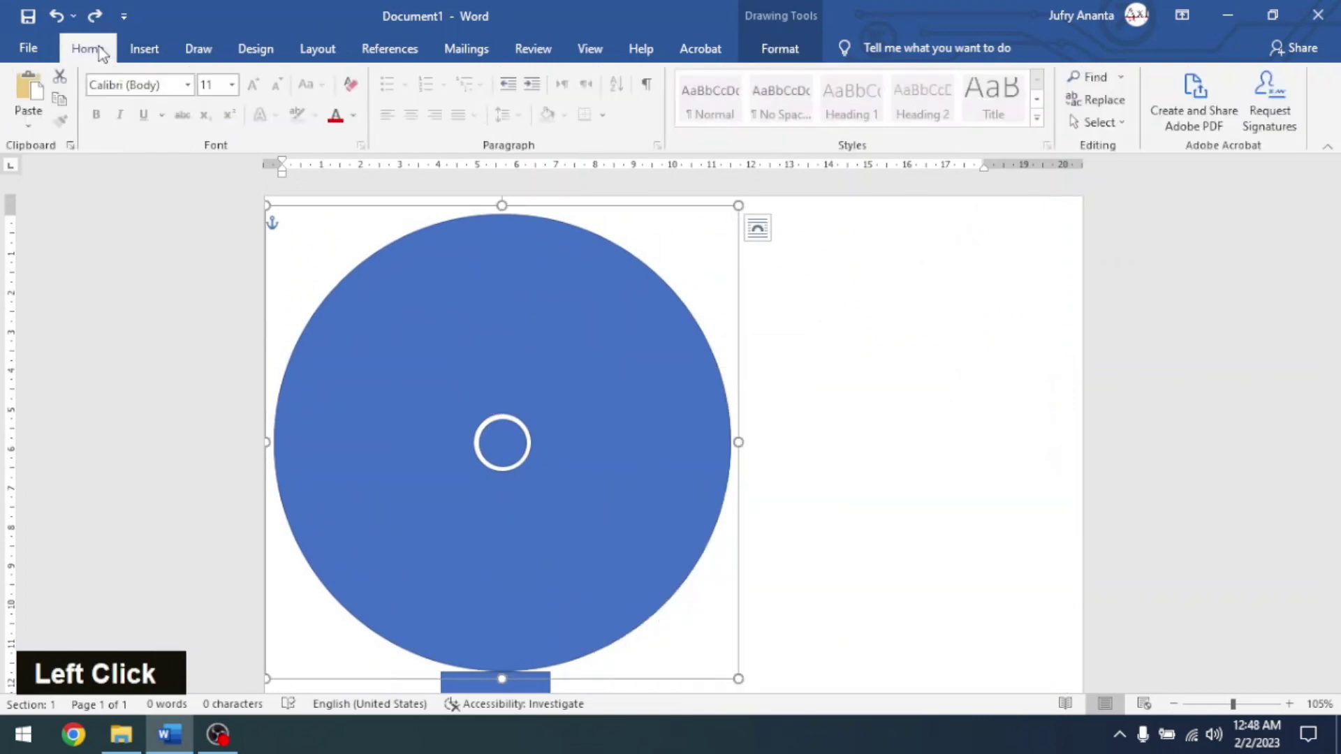
click(60, 99)
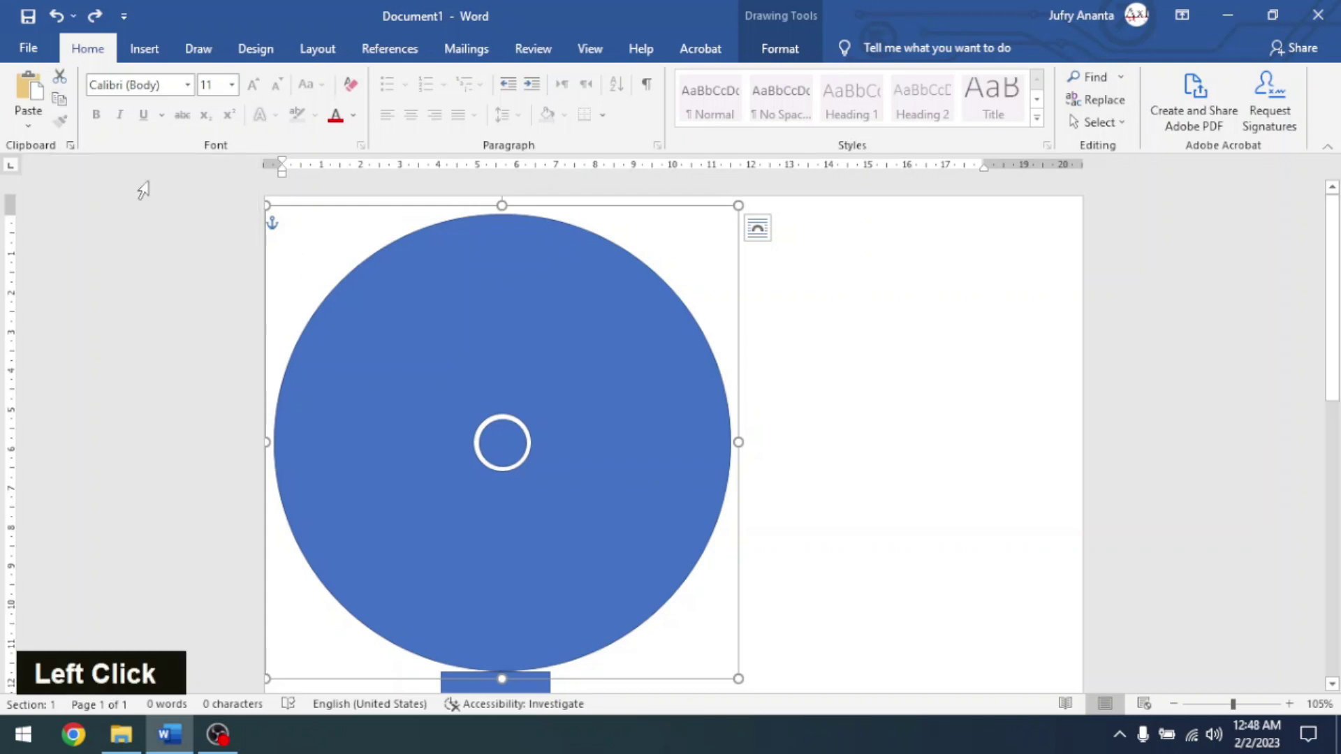
click(36, 94)
scroll(593, 335, down, 2)
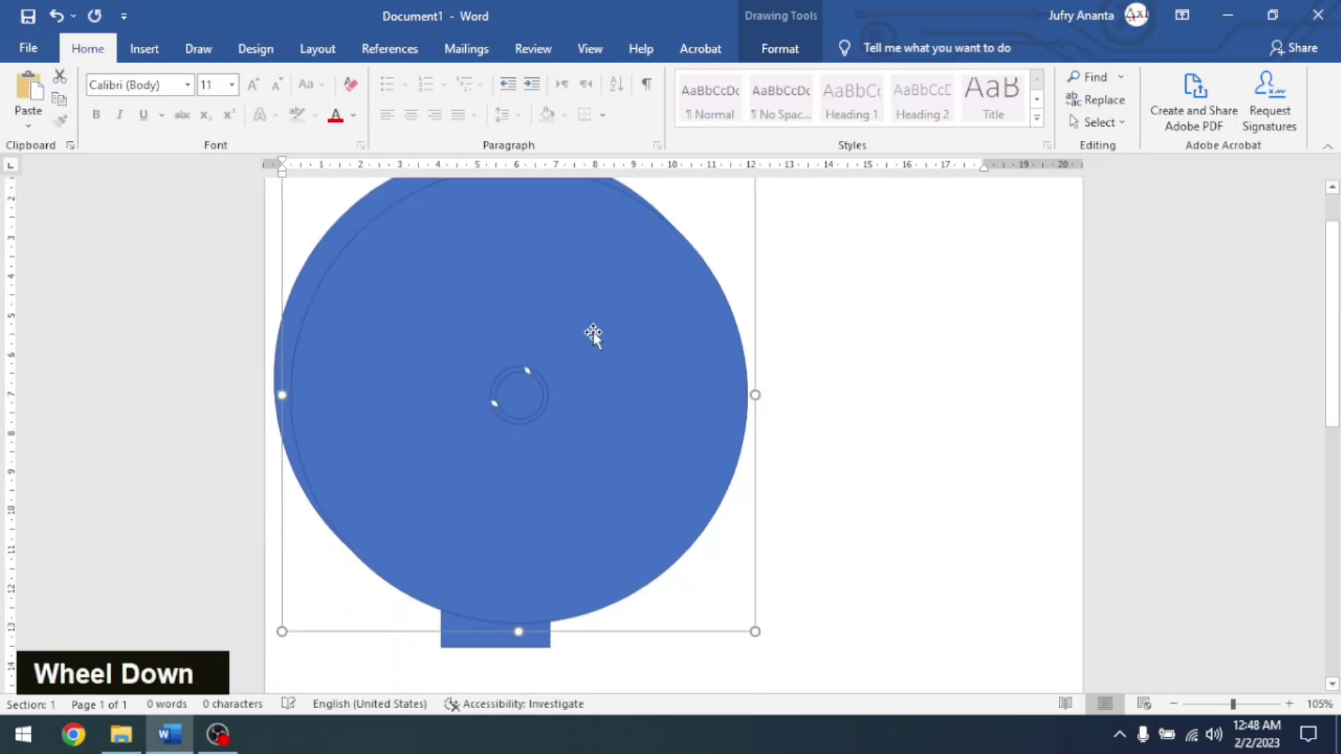
drag(449, 292, 617, 386)
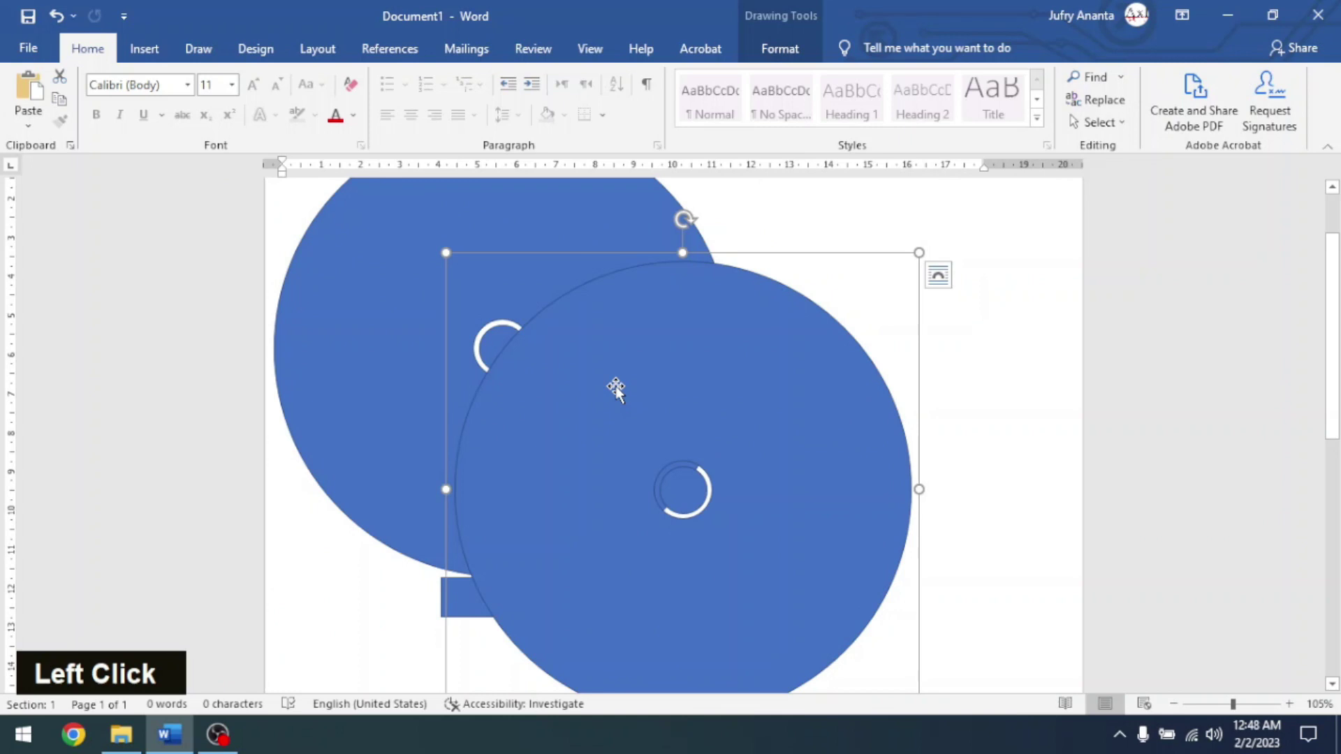
key(Delete)
scroll(446, 405, up, 2)
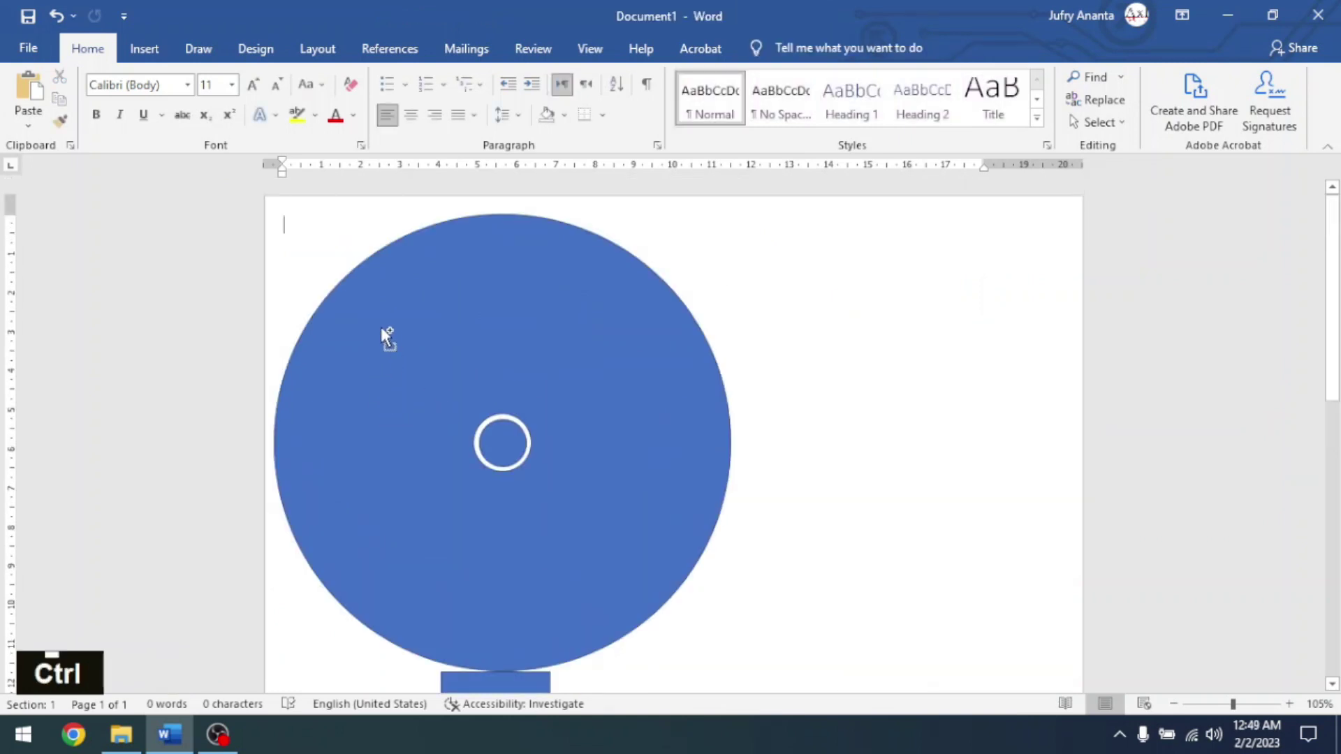
Duplicate the grouped disc over the original and nudge the copy into horizontal alignment with it.
mouse_move(370, 333)
ctrl+mouse_down()
mouse_move(383, 447)
mouse_move(348, 483)
mouse_move(350, 356)
mouse_move(389, 326)
mouse_move(372, 336)
ctrl+mouse_up()
key(Left)
key(Left)
key(Left)
key(Left)
key(Left)
key(Right)
key(Right)
key(Right)
key(Left)
key(Up)
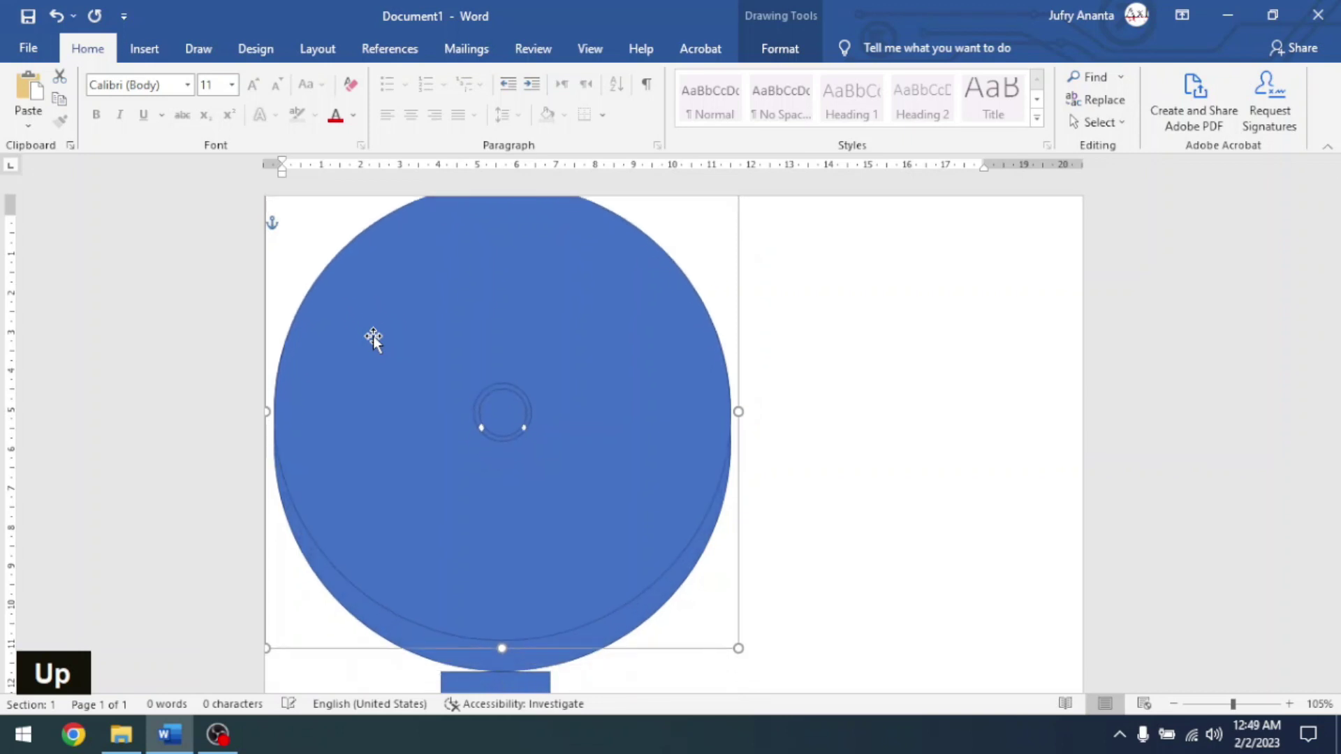
Move the disc copy straight down the page until it sits just below the spacer rectangle.
key(Down)
key(Down)
key(Down)
key(Down)
key(Down)
key(Down)
key(Down)
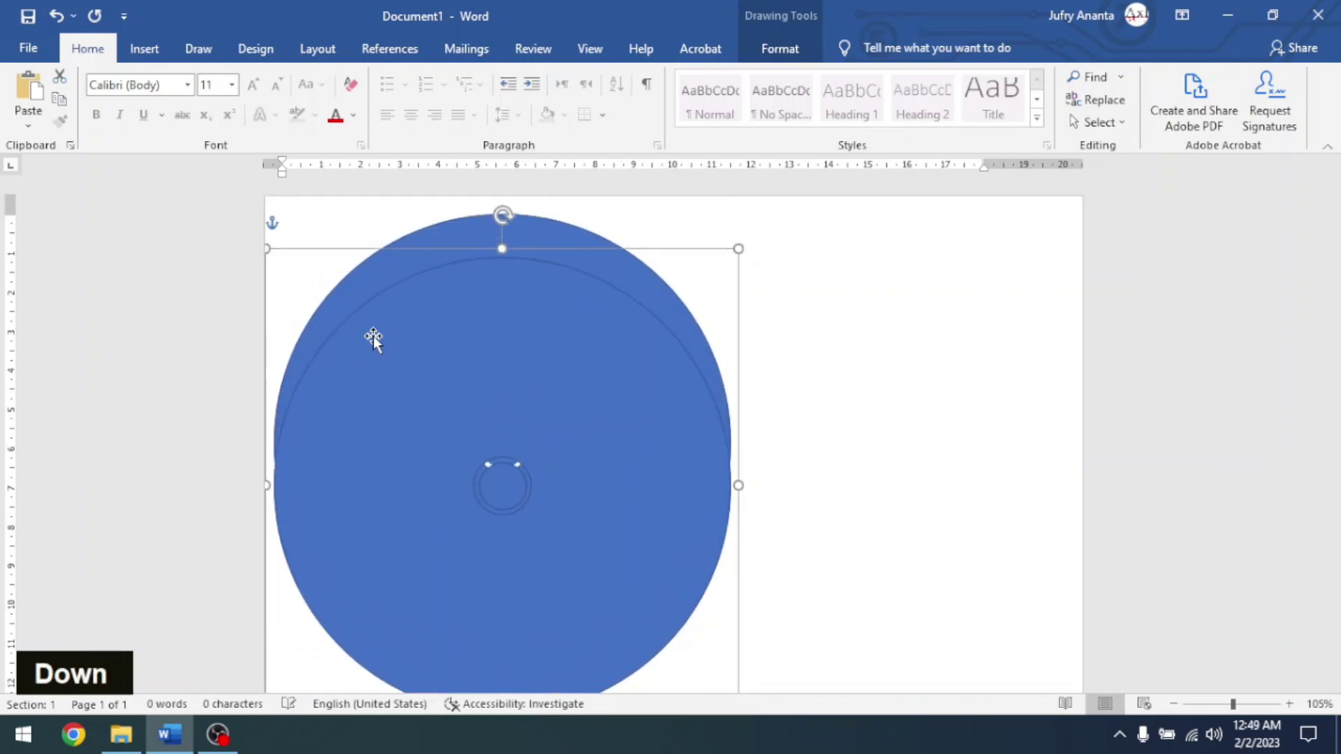
key(Down)
key(Down)
key(Down)
key(Down)
key(Down)
key(Down)
key(Down)
key(Down)
key(Down)
key(Down)
key(Down)
key(Down)
key(Down)
key(Down)
key(Down)
key(Down)
key(Down)
key(Down)
key(Down)
key(Down)
scroll(405, 355, down, 2)
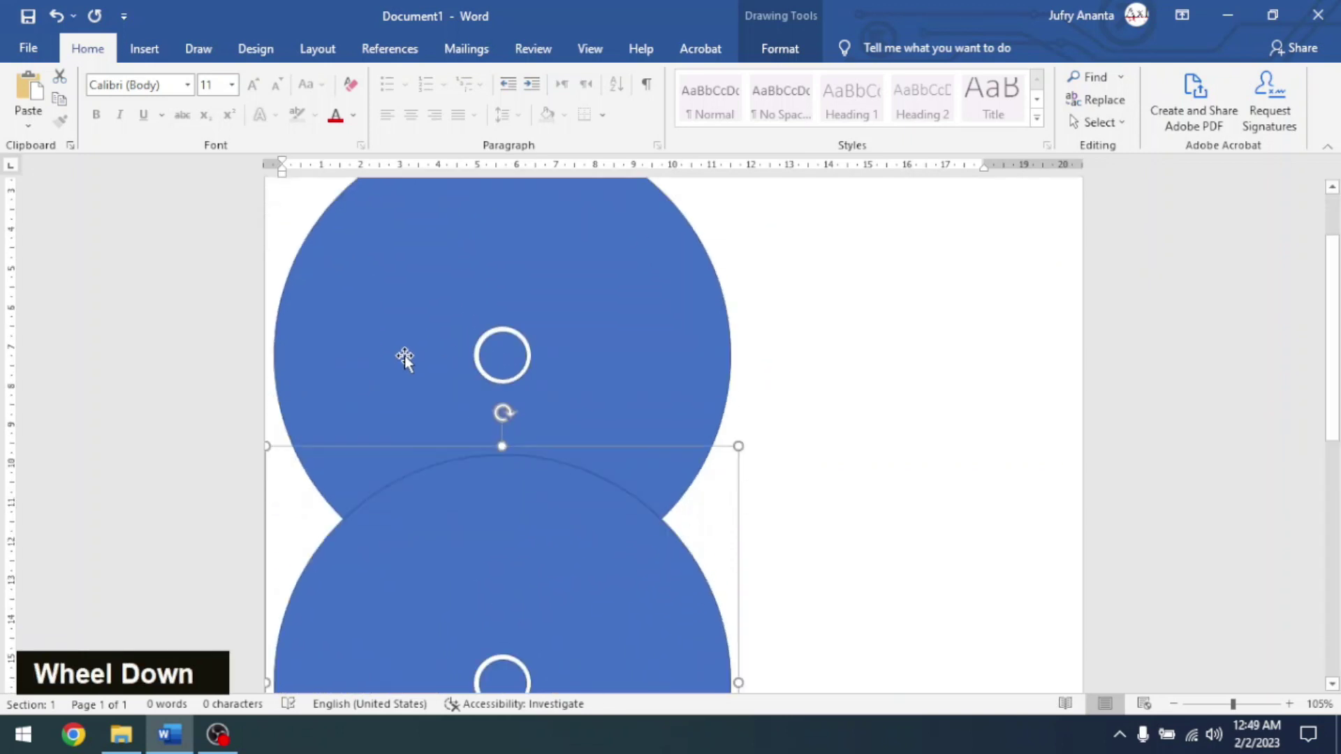
scroll(404, 355, down, 7)
shift+click(444, 355)
scroll(443, 356, up, 1)
drag(443, 356, 433, 477)
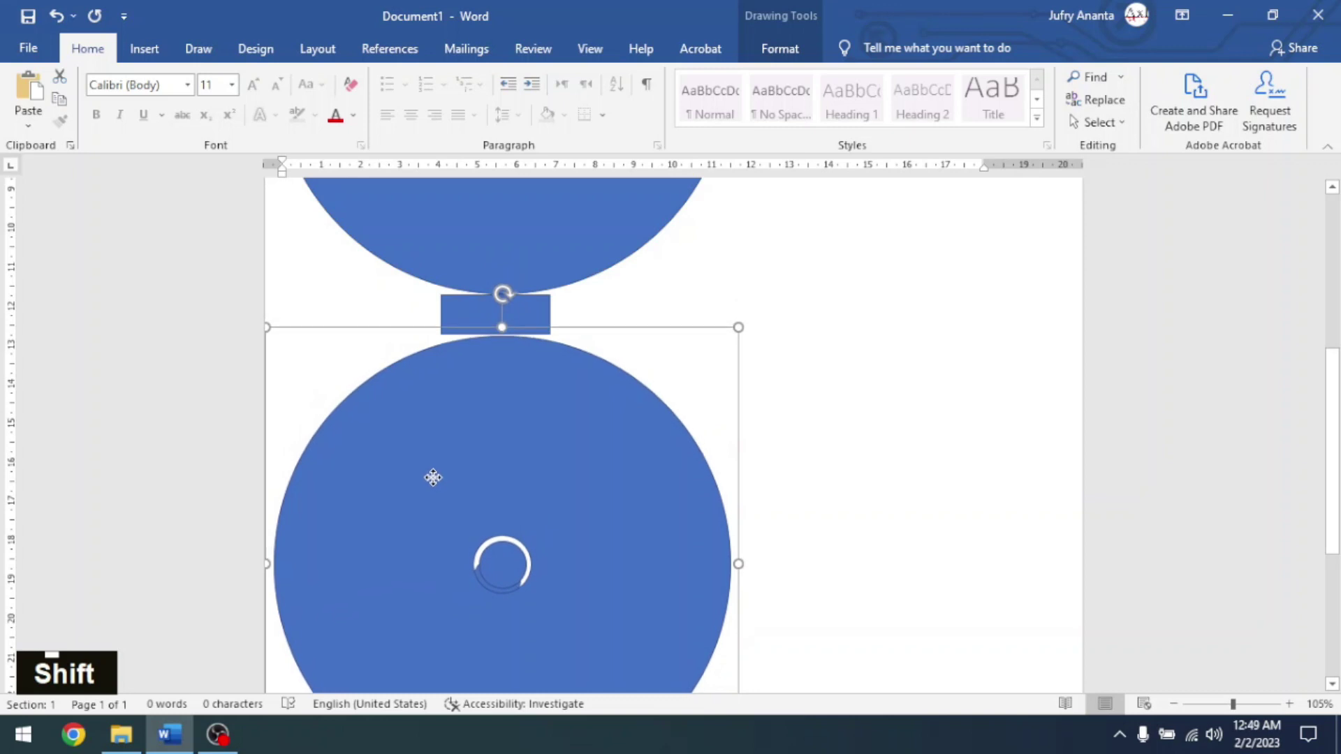
Check the contact at the spacer rectangle up close and nudge the lower disc up against its bottom edge.
click(841, 347)
ctrl+scroll(488, 518, up, 4)
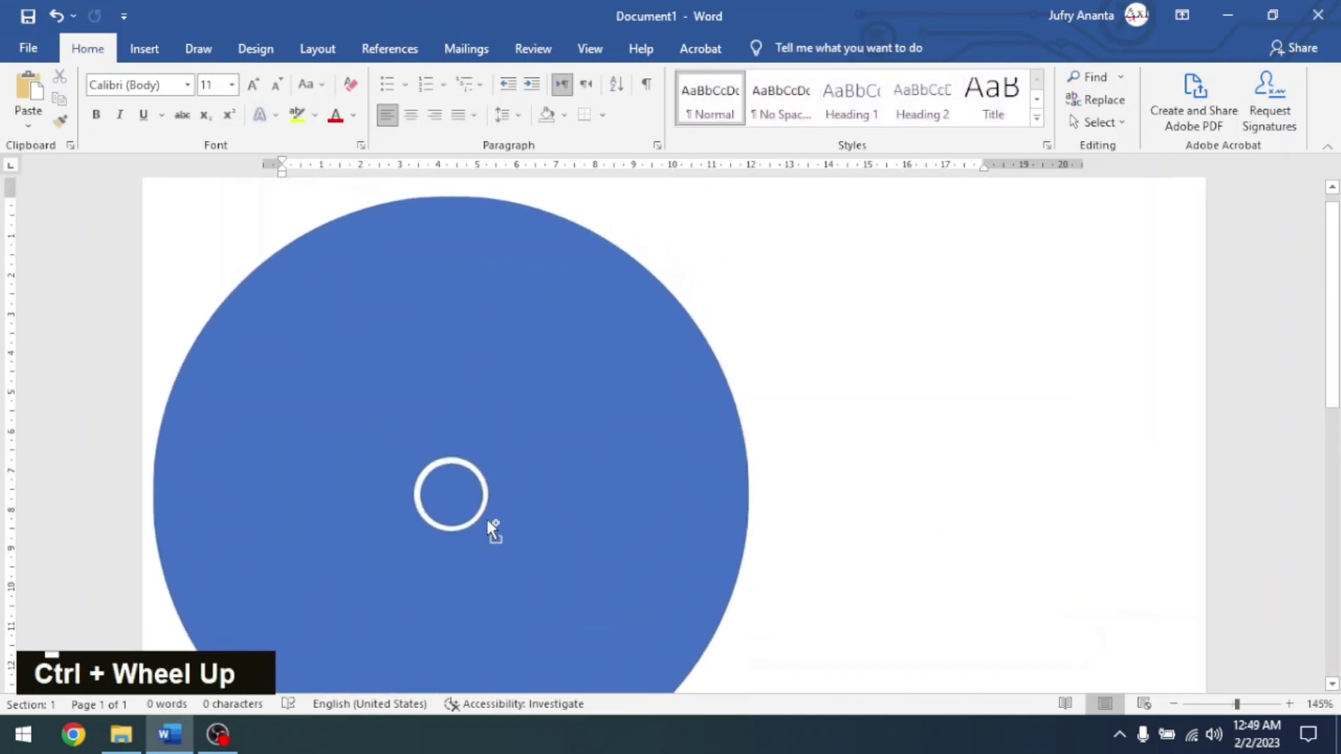
ctrl+scroll(487, 518, up, 1)
scroll(369, 482, down, 8)
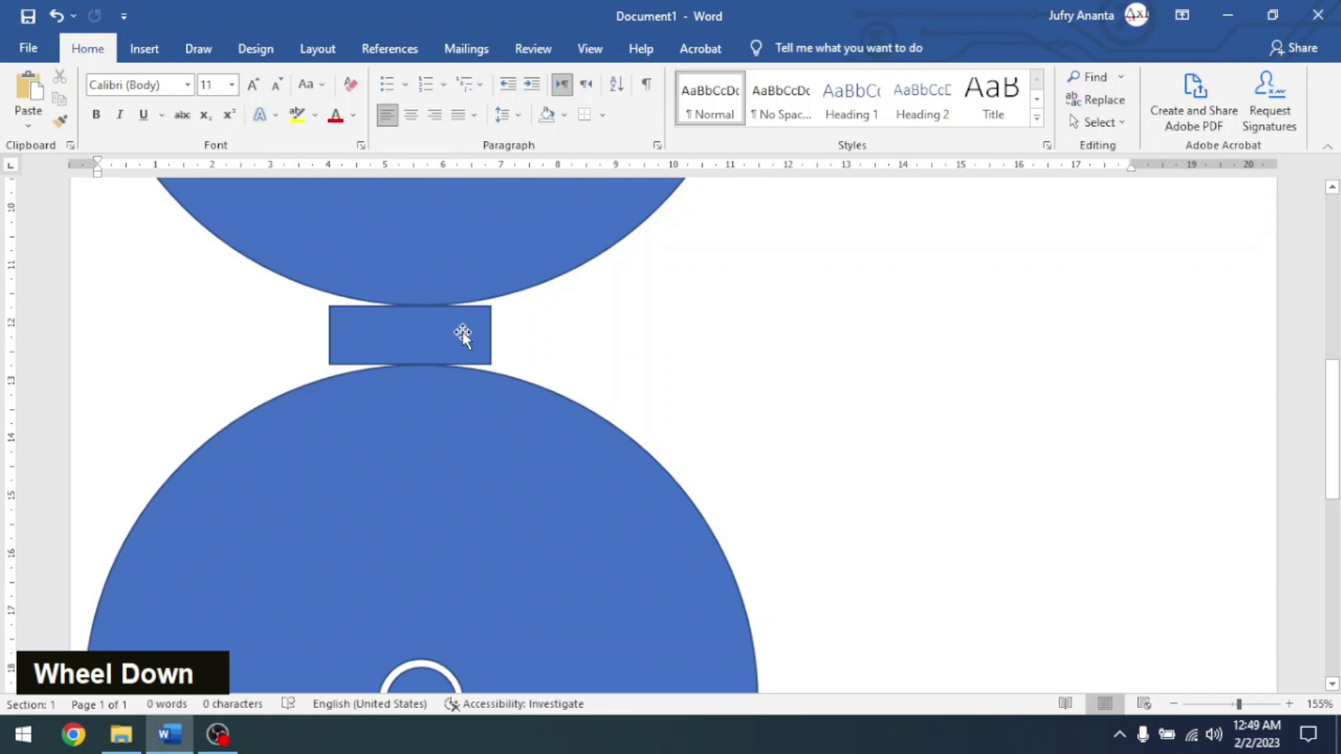
click(400, 342)
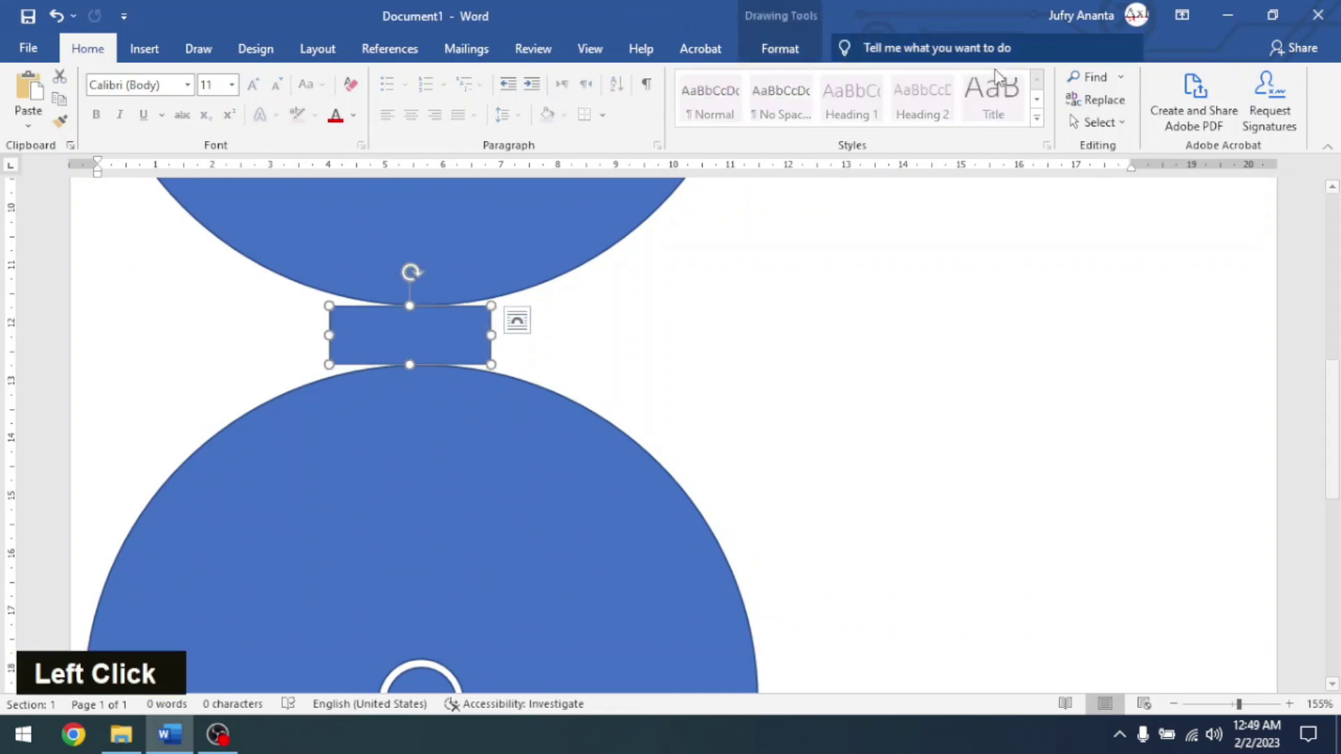
click(776, 48)
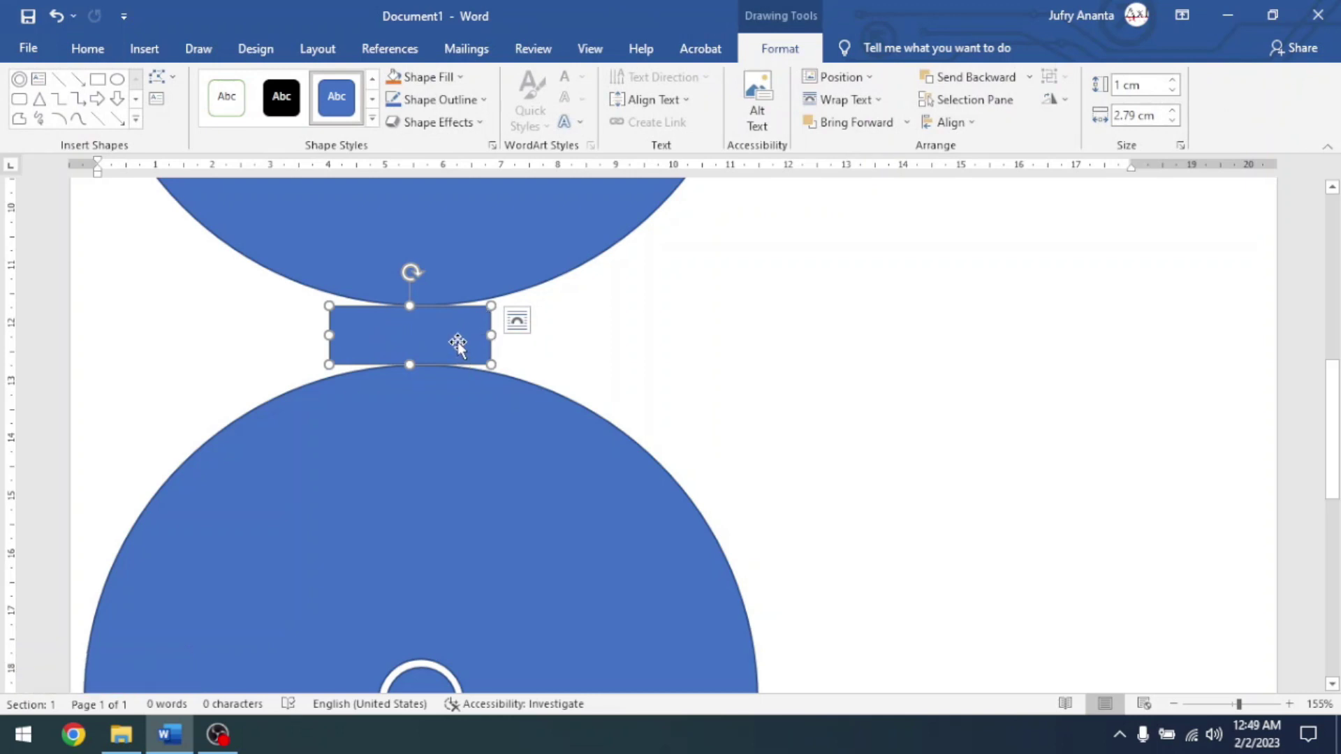
click(457, 420)
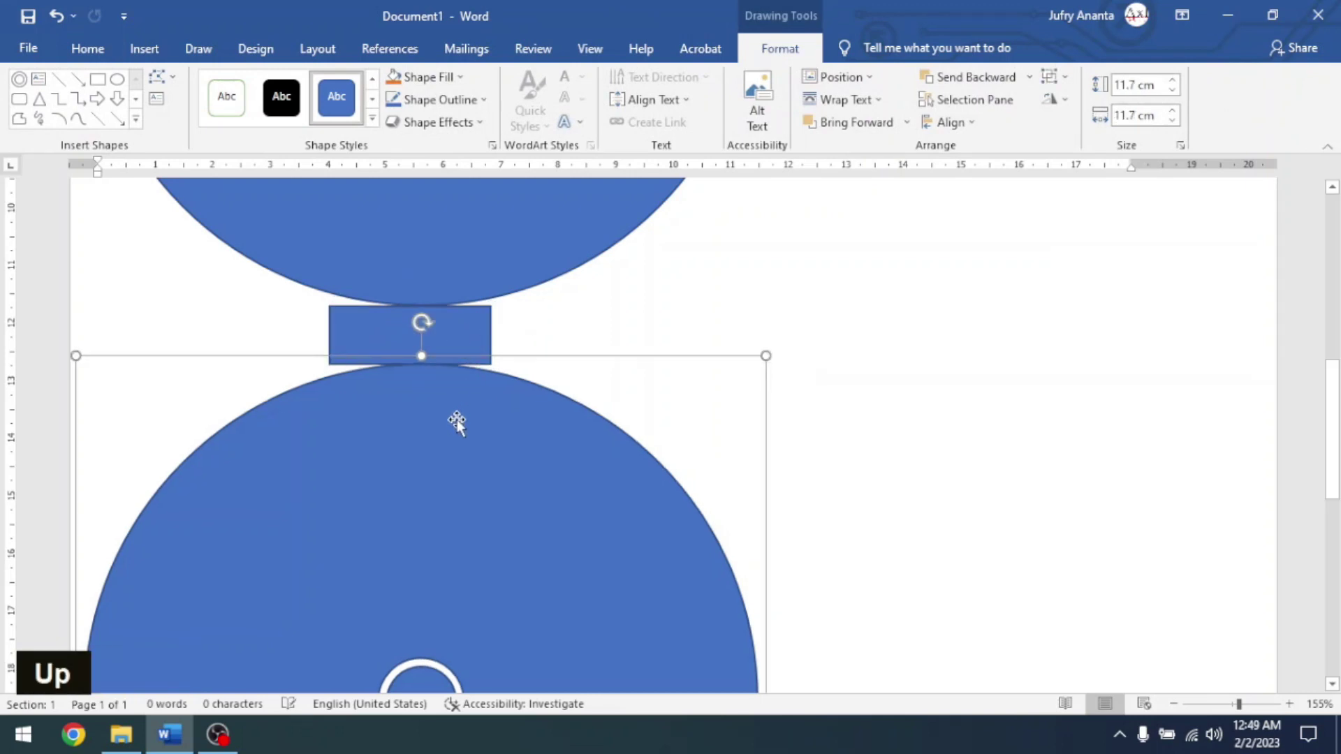
Delete the spacer rectangle between the two discs.
click(381, 328)
key(Delete)
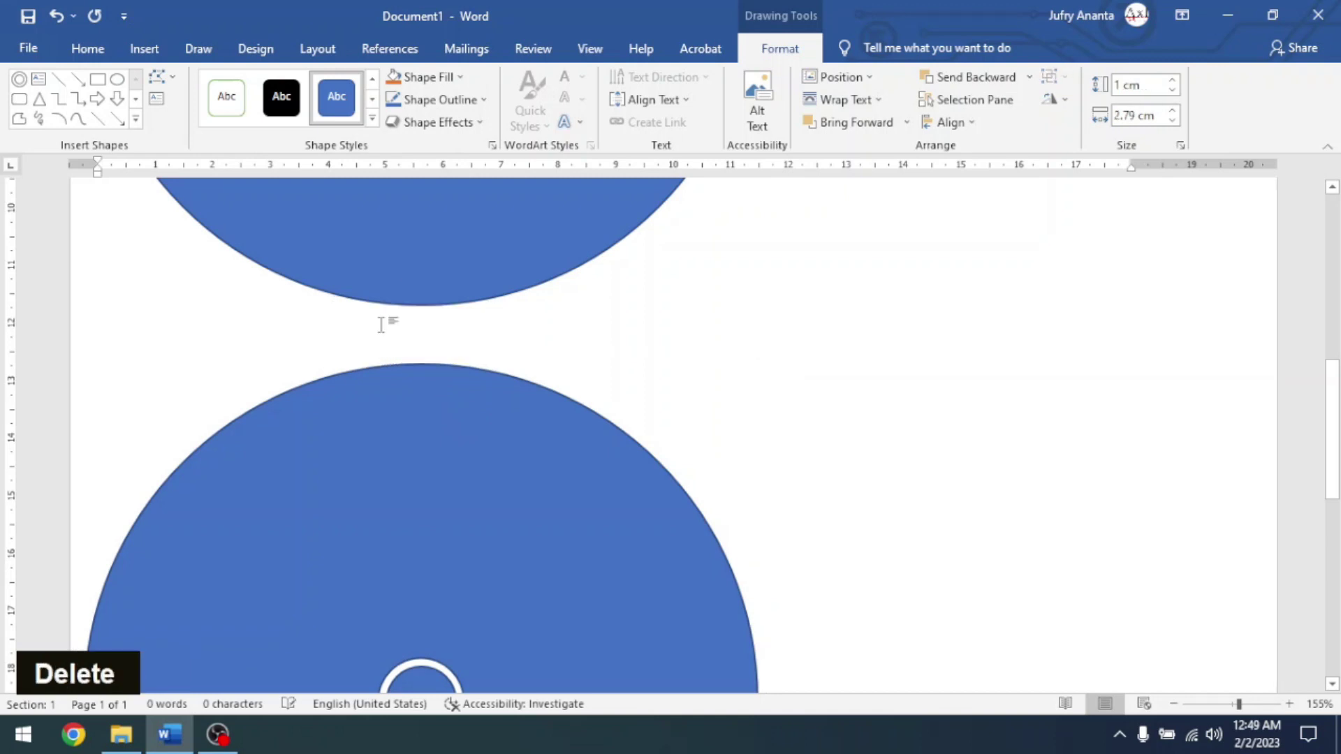
Examine the placement of both discs on the page and the gap between them.
scroll(410, 343, down, 5)
scroll(413, 356, down, 5)
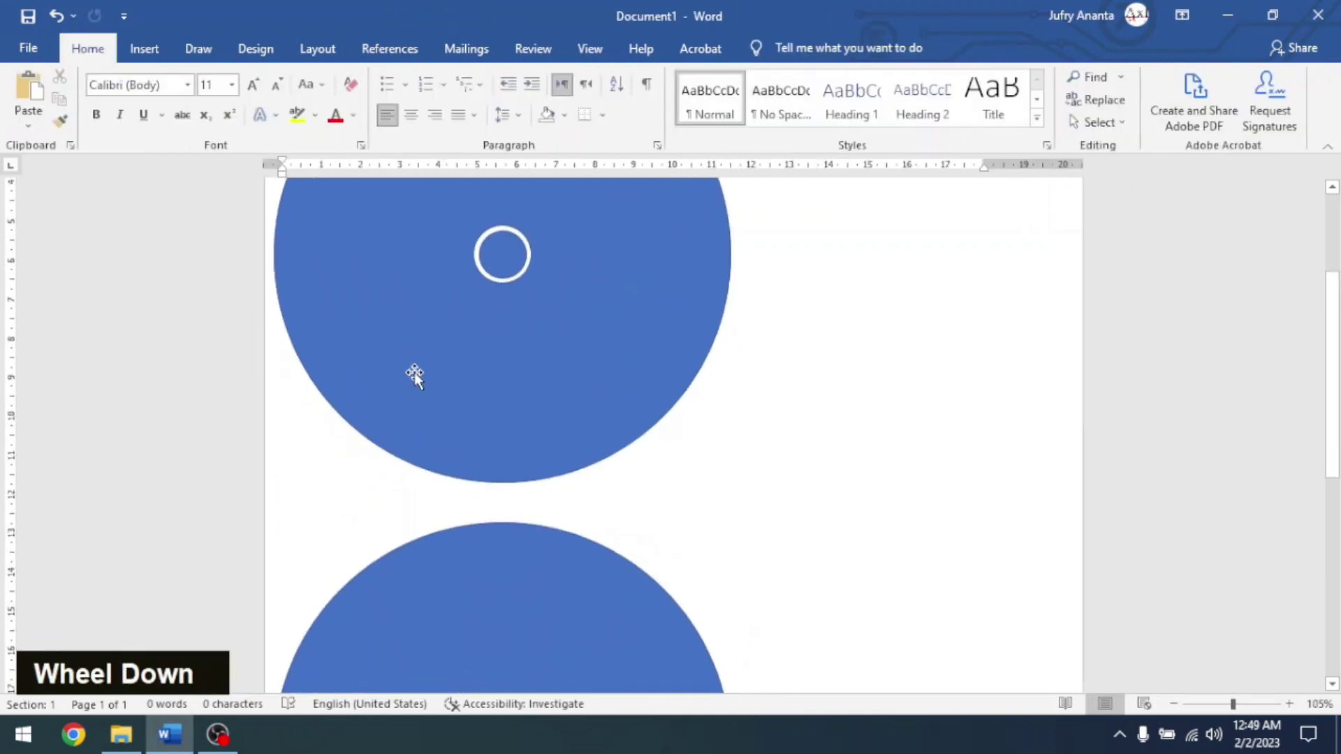
scroll(421, 383, up, 8)
scroll(419, 380, down, 5)
ctrl+scroll(426, 380, down, 5)
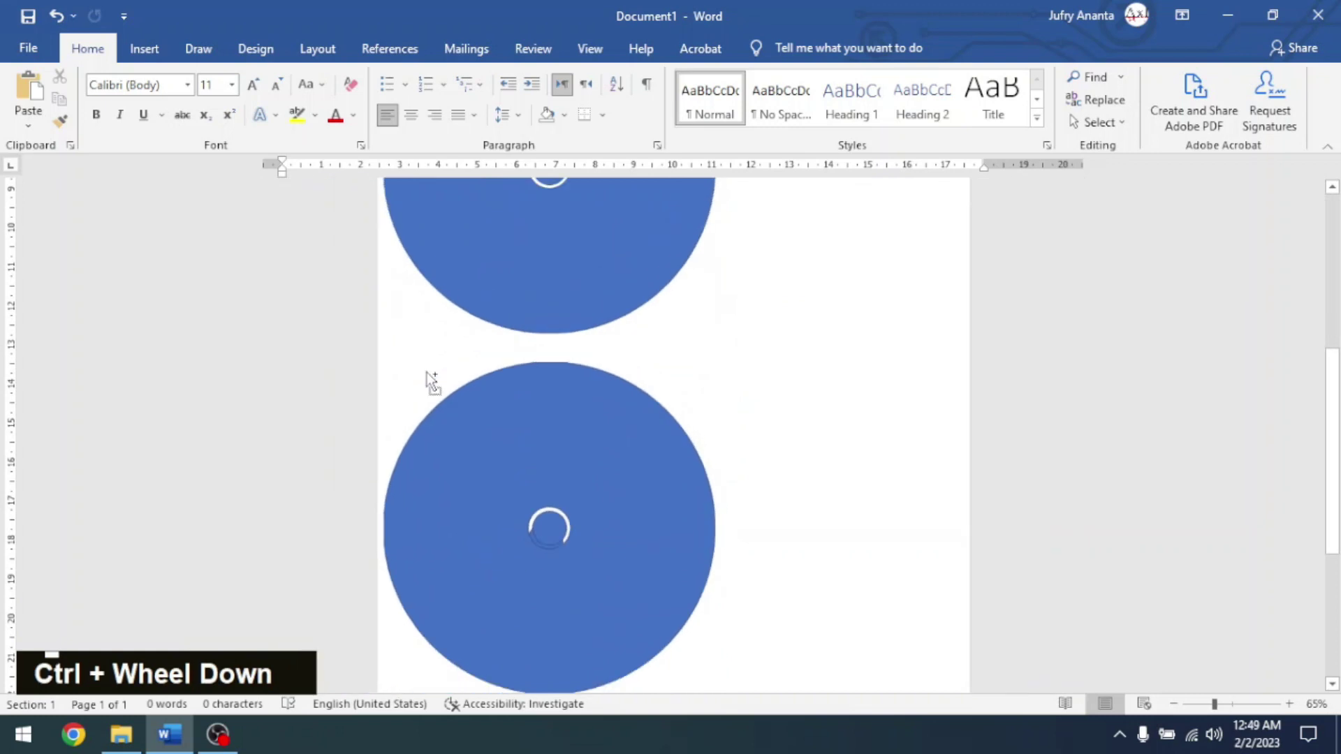
scroll(596, 377, down, 1)
scroll(596, 381, up, 2)
ctrl+scroll(608, 527, up, 8)
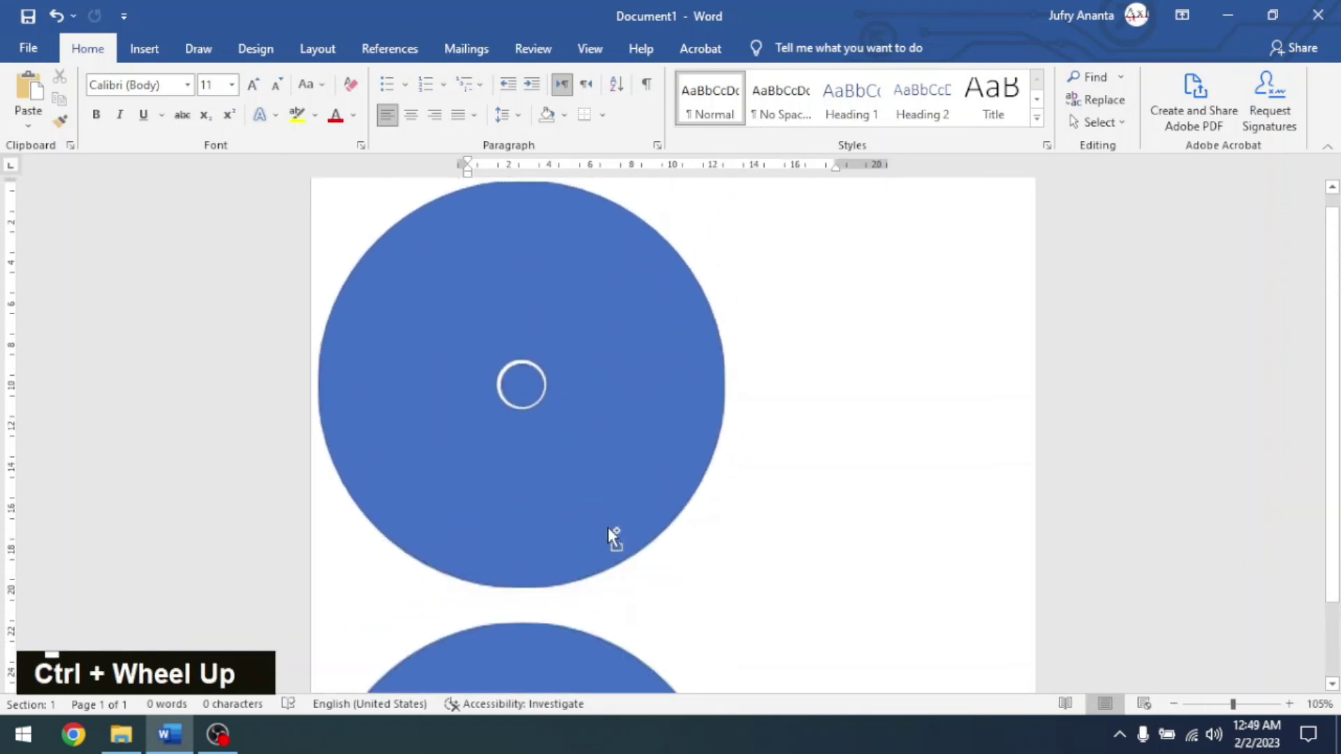
click(419, 428)
scroll(581, 389, down, 2)
click(462, 362)
key(Delete)
drag(456, 372, 454, 351)
scroll(628, 331, up, 4)
click(678, 327)
scroll(677, 329, down, 2)
ctrl+scroll(690, 391, down, 4)
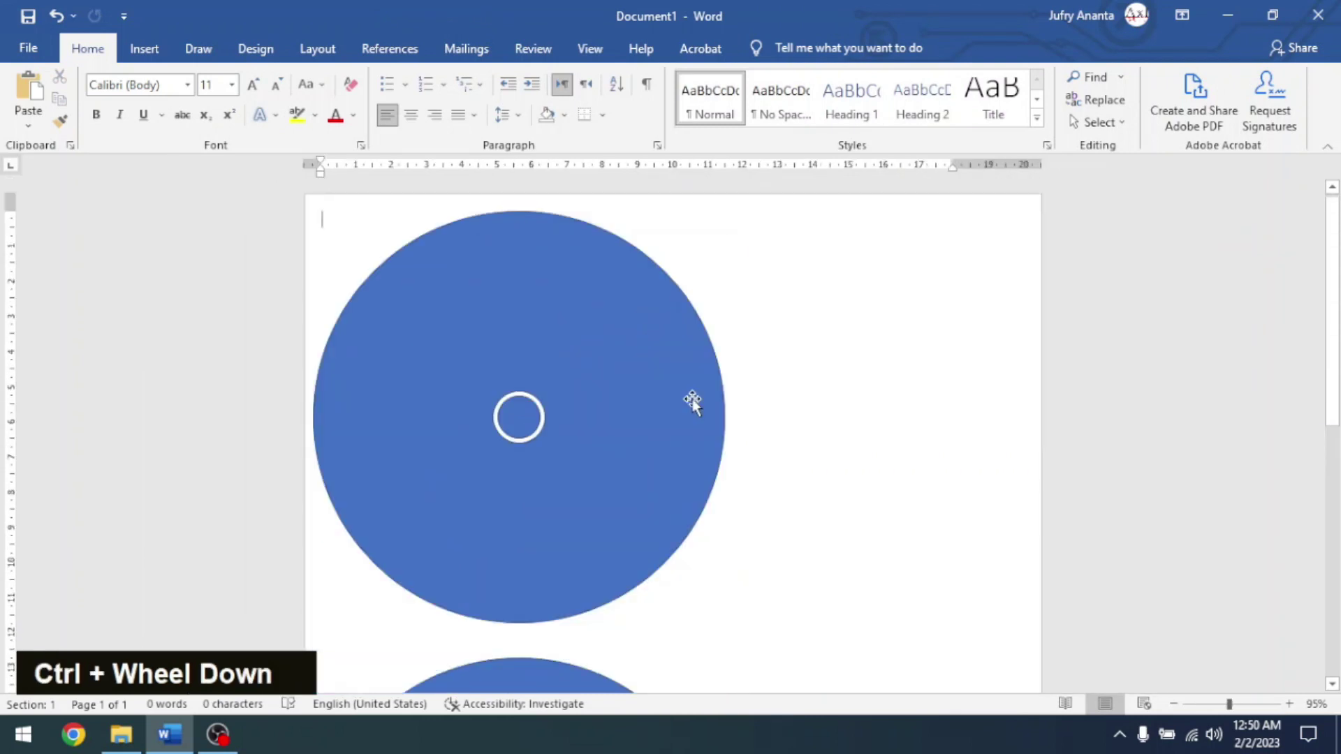
scroll(689, 396, up, 1)
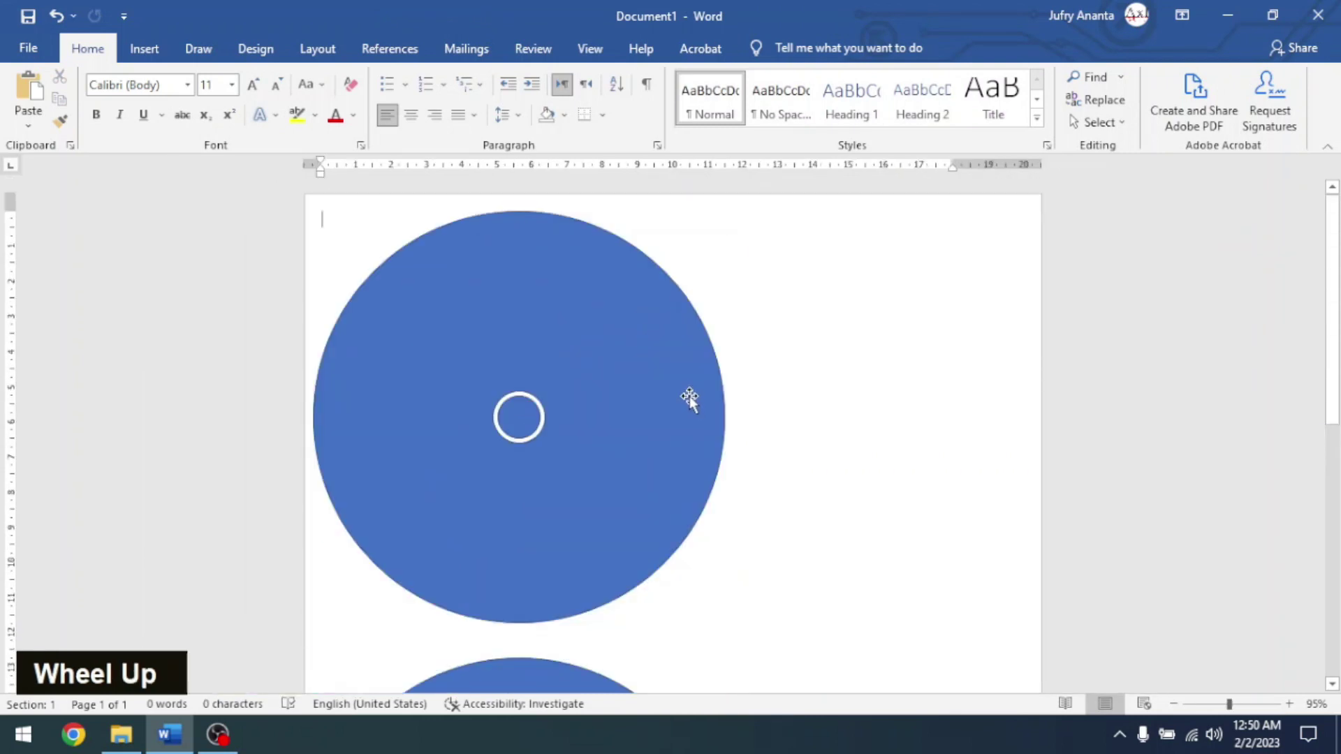
Set the large ring of the upper disc group to No Fill.
click(634, 355)
ctrl+scroll(634, 355, up, 2)
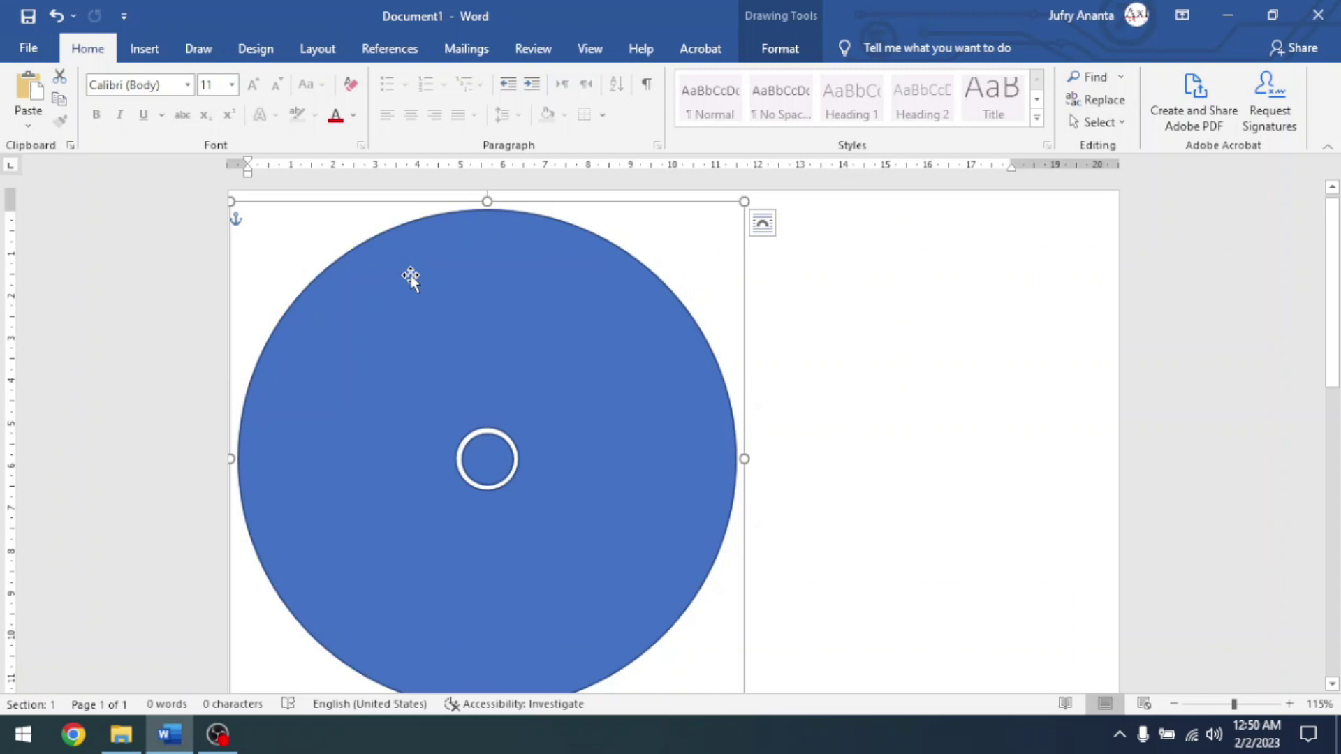
scroll(437, 347, down, 10)
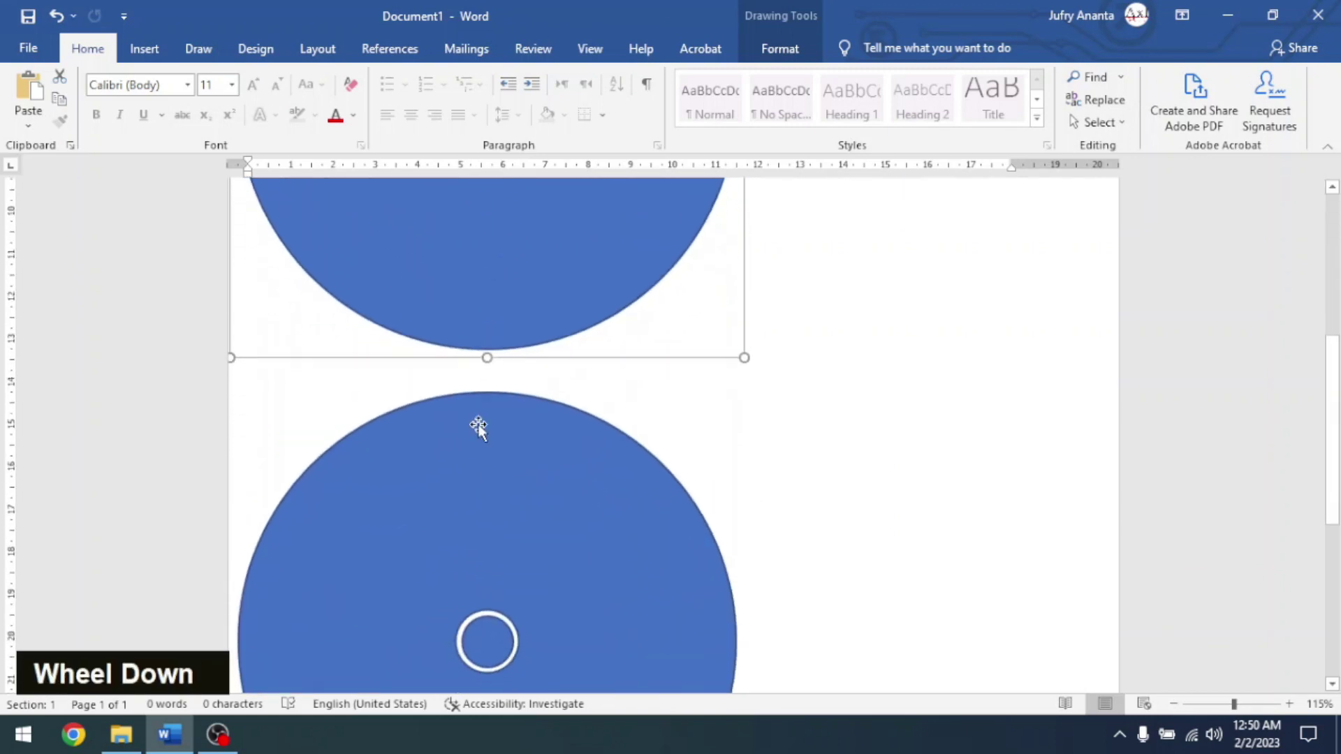
scroll(455, 434, up, 10)
click(474, 290)
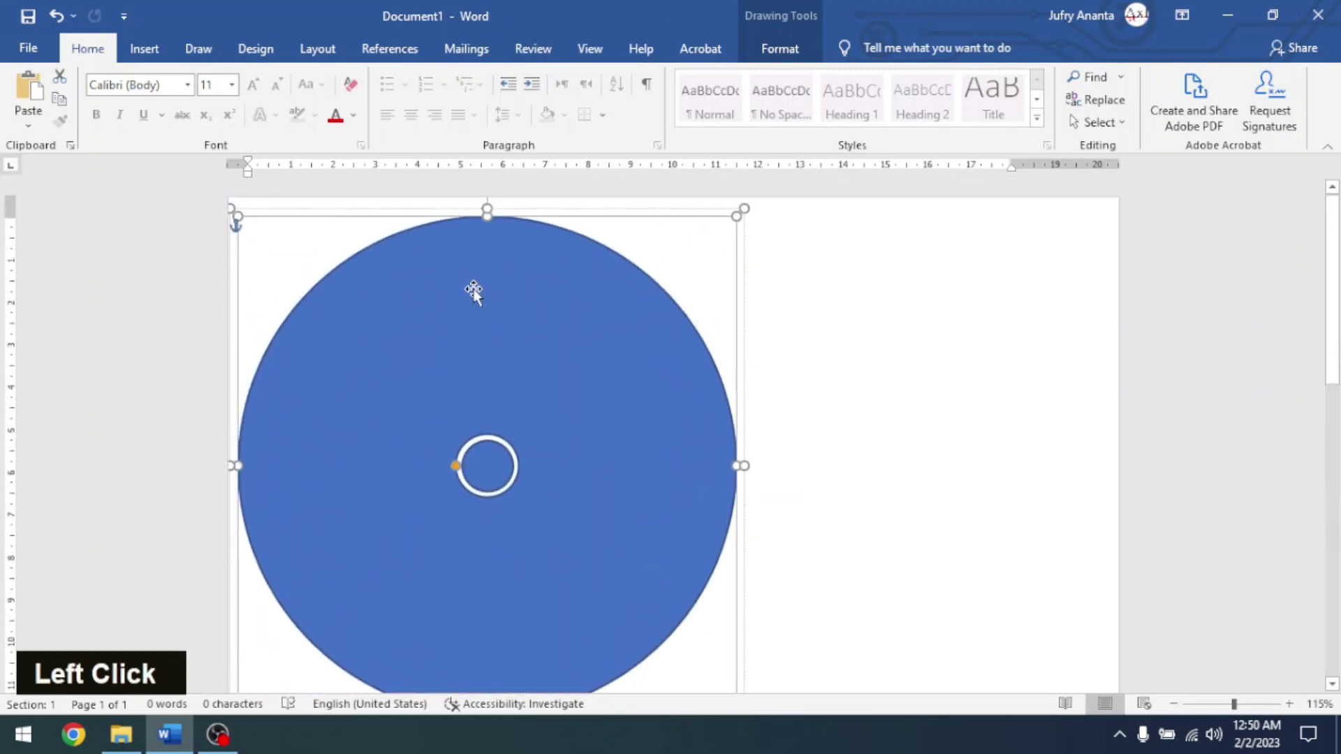
click(780, 48)
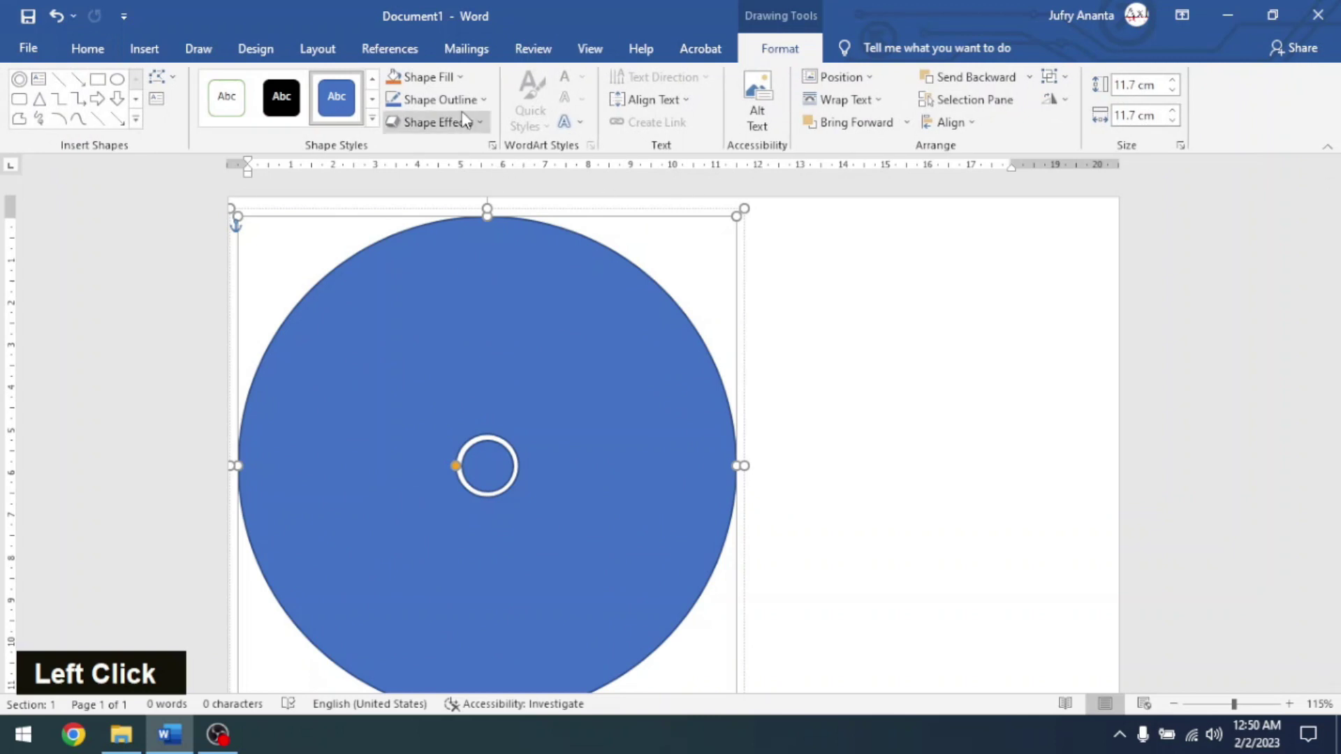
click(440, 77)
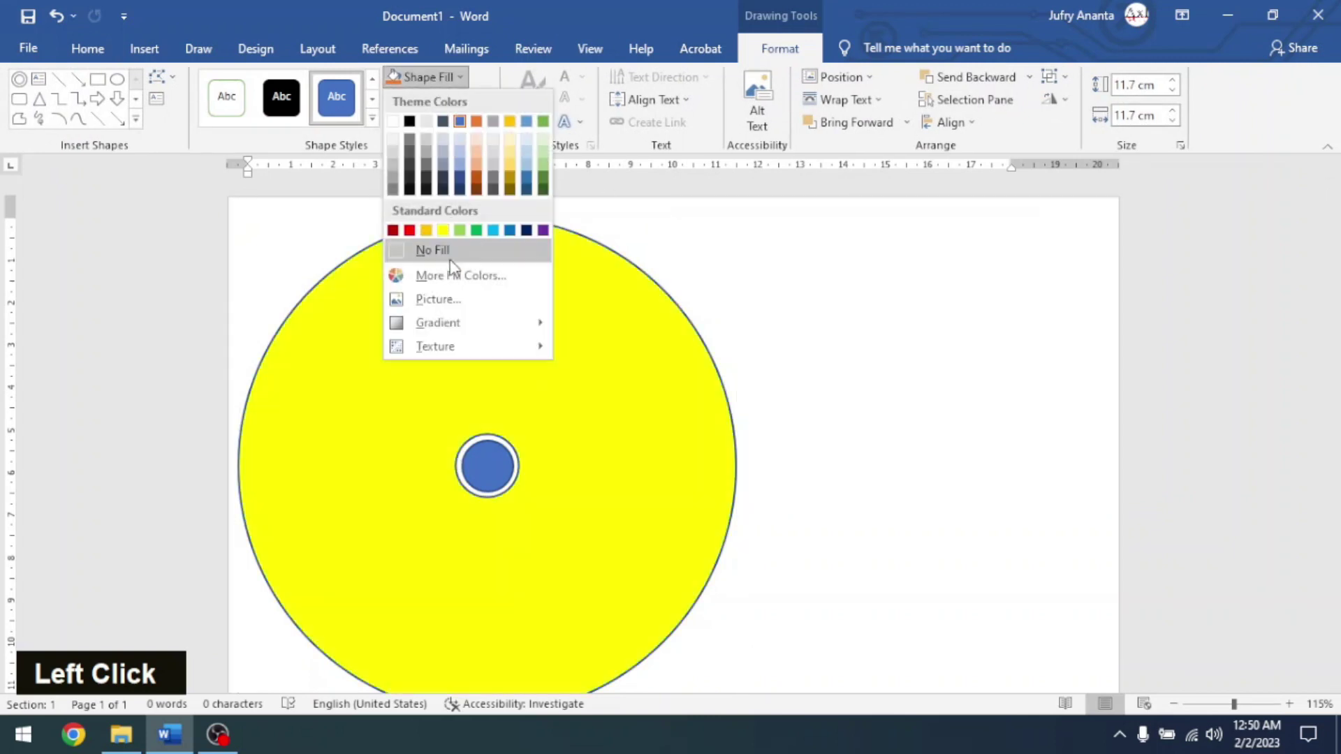
click(456, 252)
Remove the fill from the large ring of the lower disc group as well.
scroll(447, 303, down, 6)
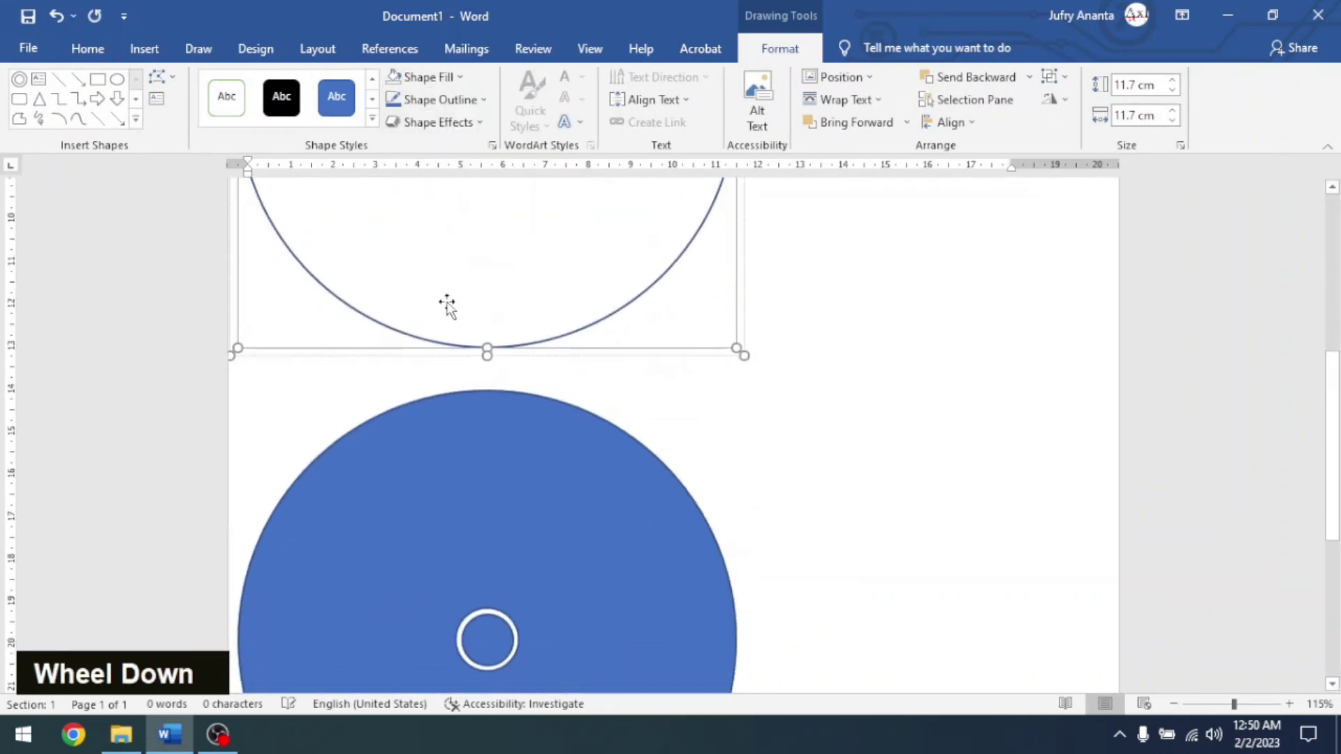
click(478, 412)
drag(479, 414, 480, 410)
scroll(488, 383, down, 2)
Remove the fill from the small centre circles of both the upper and lower discs.
scroll(673, 354, up, 10)
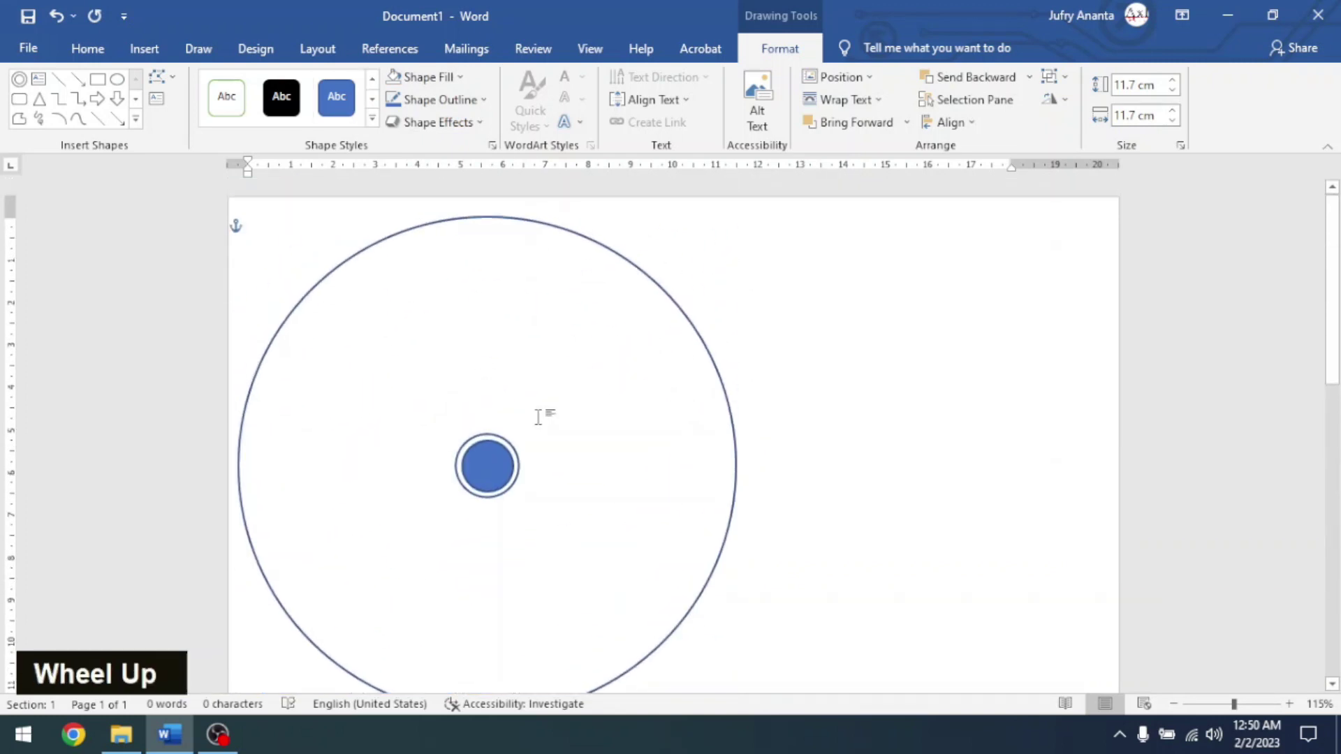
click(487, 470)
scroll(554, 443, down, 6)
click(496, 253)
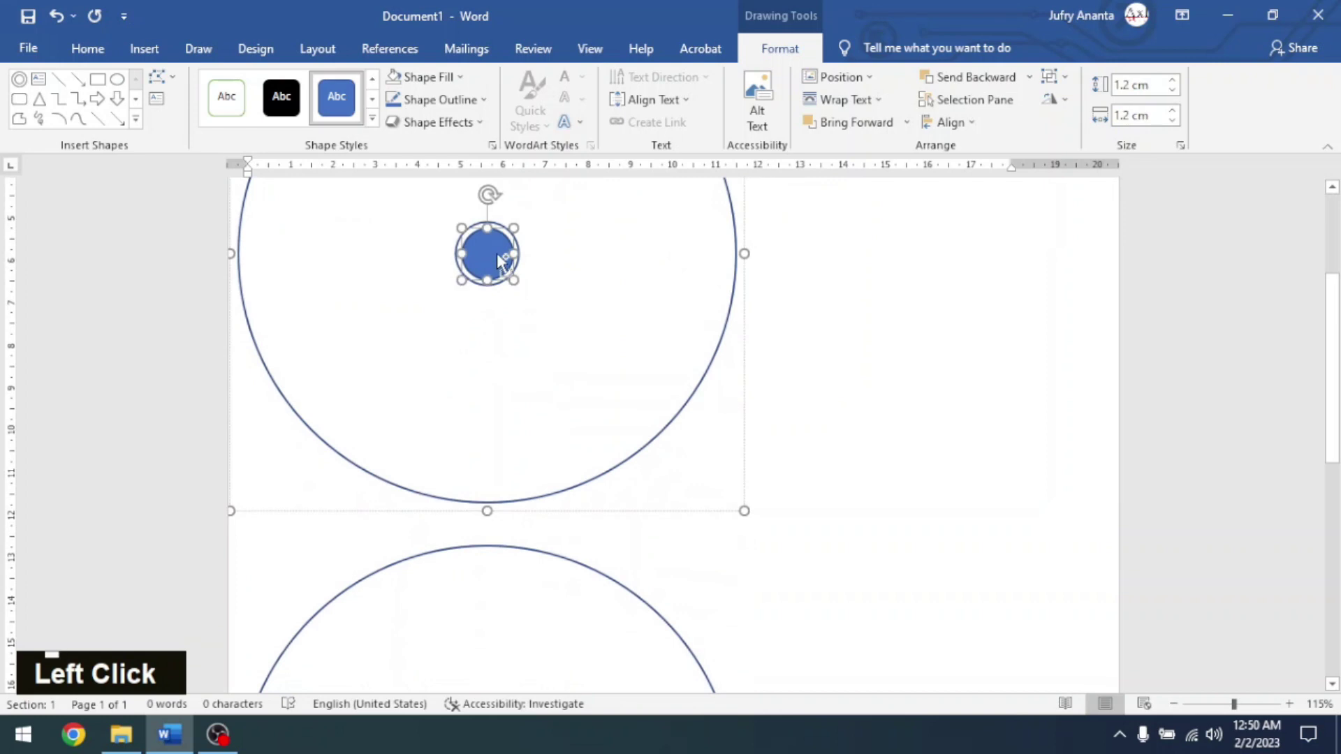
key(ctrl+y)
click(796, 337)
scroll(579, 395, down, 10)
scroll(552, 387, down, 2)
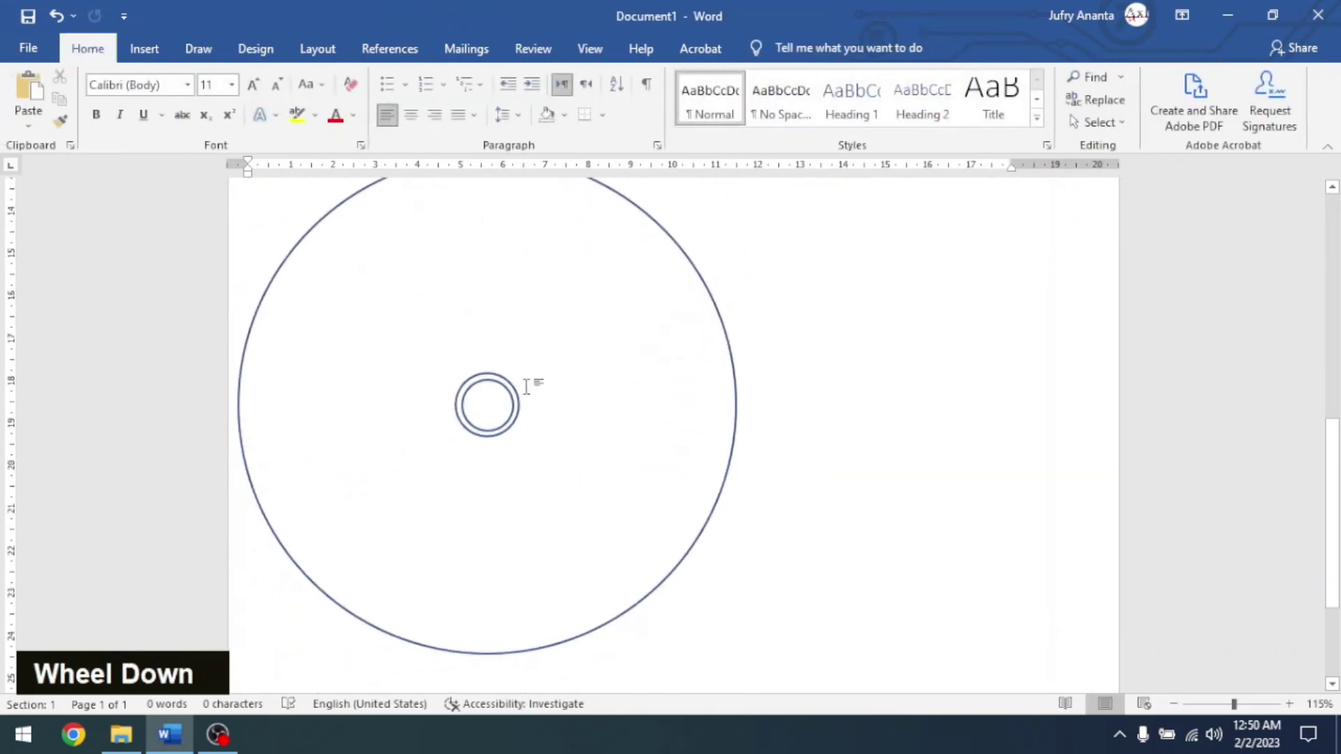
scroll(509, 412, up, 9)
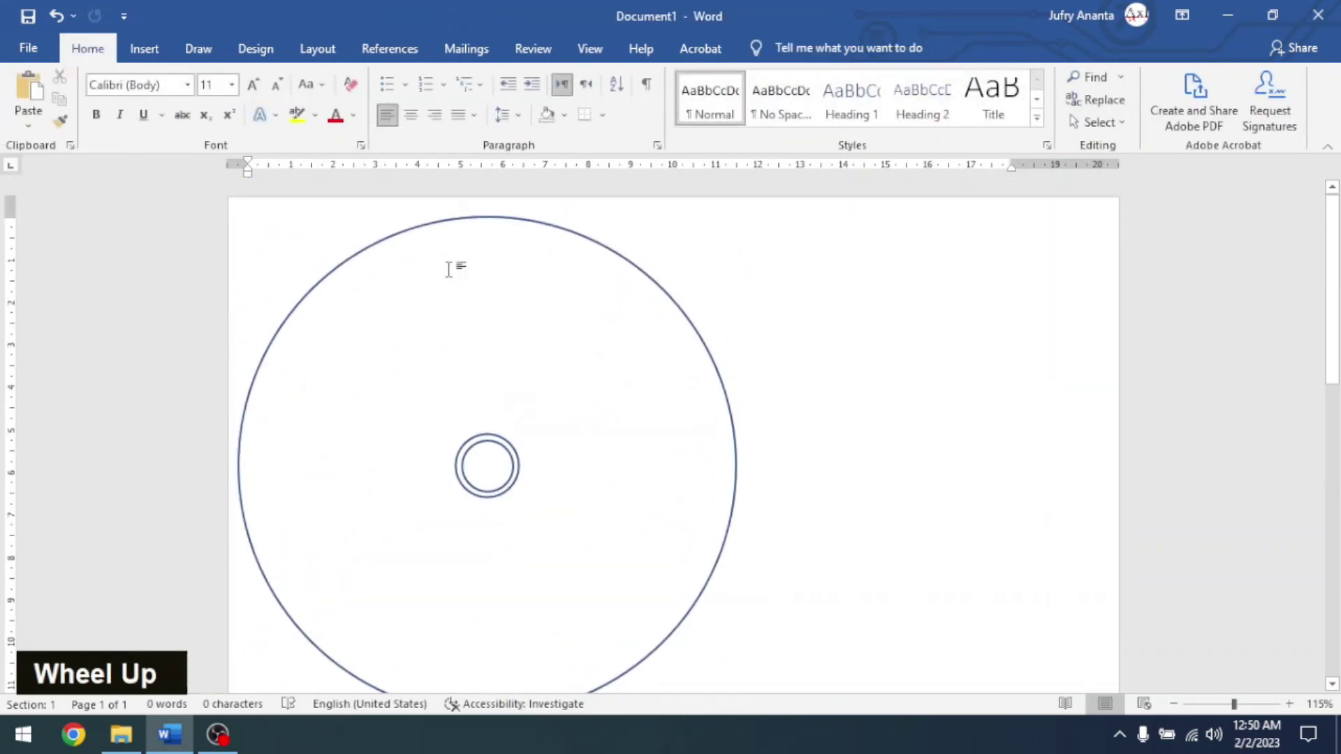
Thin the outlines of the entire upper disc group to a weight below 1 pt.
click(449, 220)
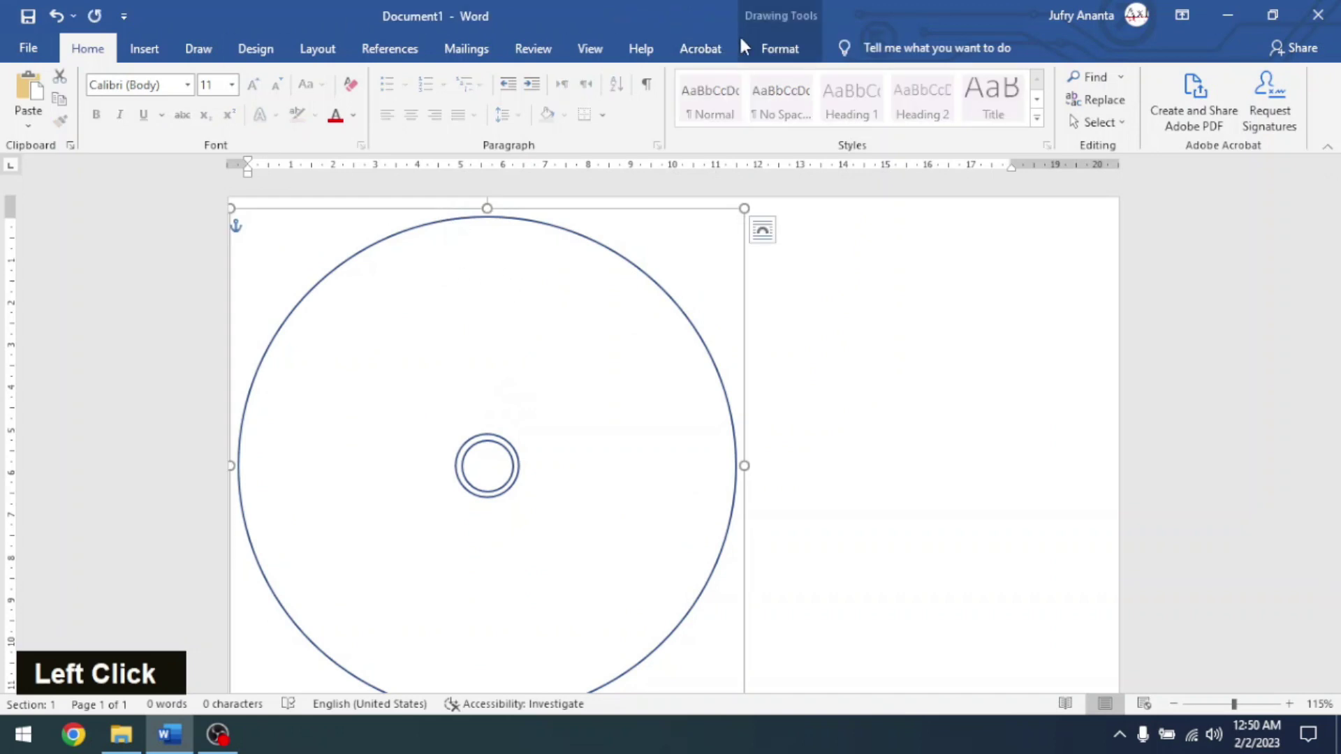
click(780, 48)
click(428, 77)
click(423, 78)
click(426, 99)
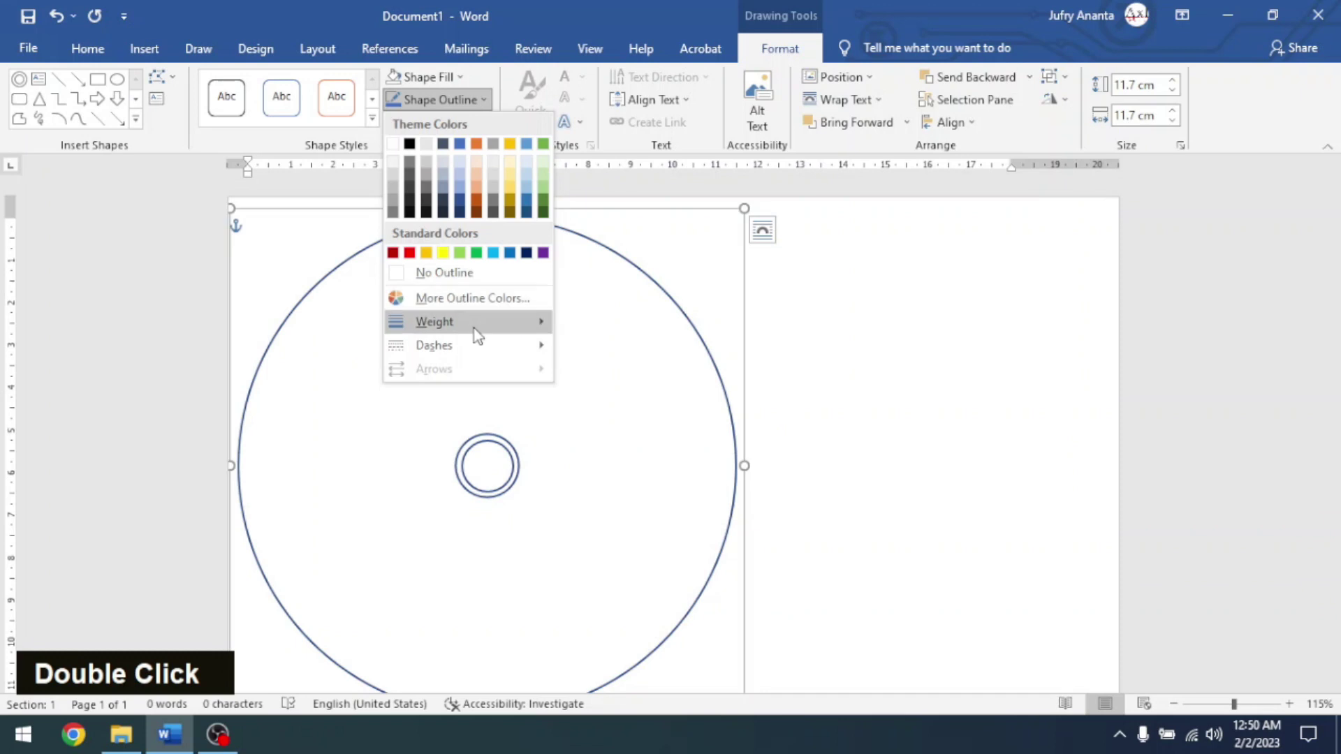
mouse_move(454, 322)
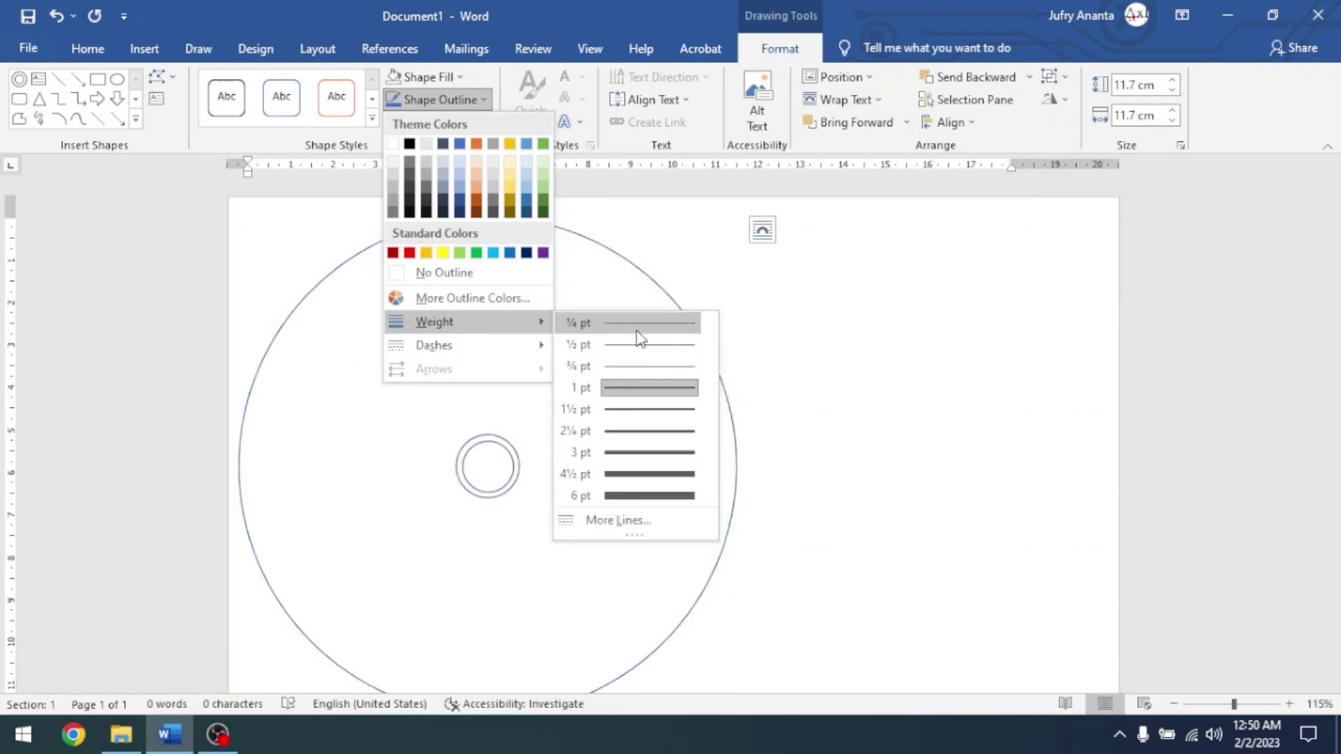
click(637, 342)
Apply the same thinner outline weight to the entire lower disc group.
scroll(517, 359, down, 8)
scroll(504, 372, down, 2)
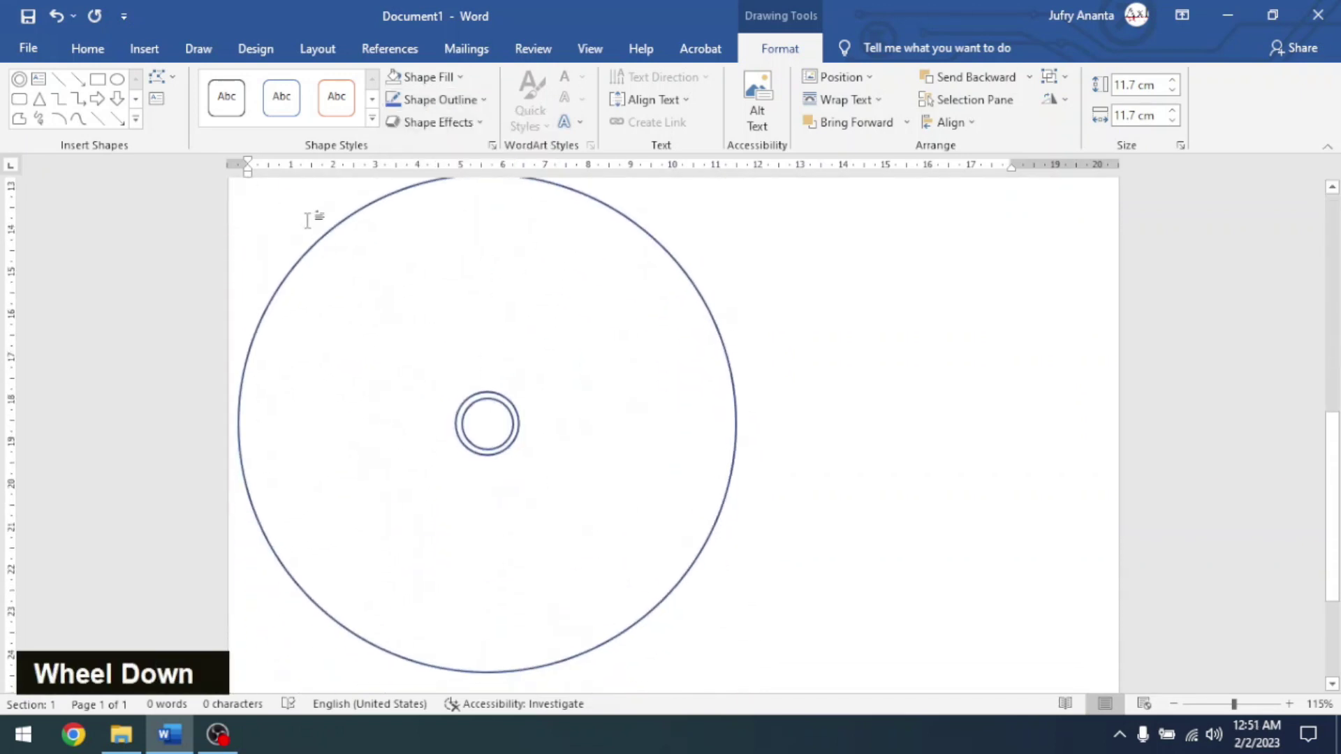
click(323, 242)
key(ctrl+y)
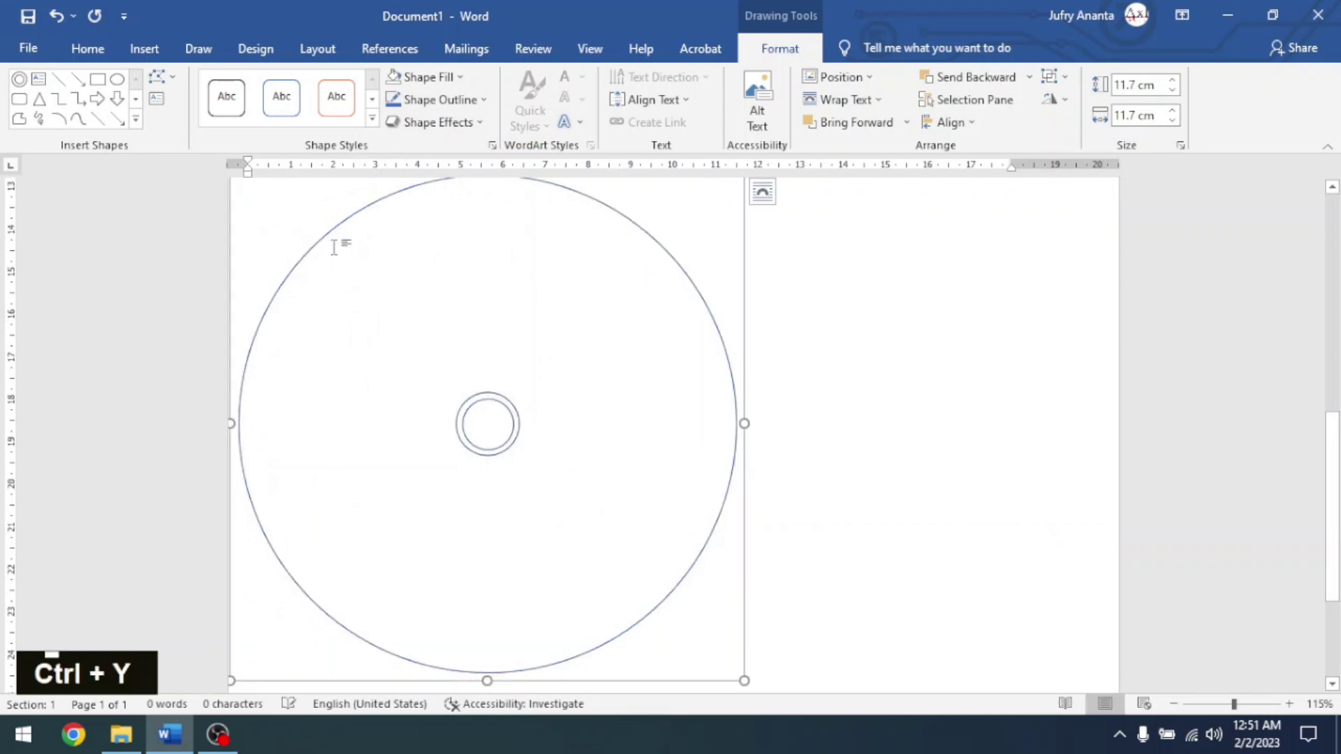
Look over the finished disc template and examine the layout of the sample label.jpg in the photo viewer.
click(820, 380)
scroll(710, 374, up, 8)
scroll(656, 381, down, 5)
scroll(658, 374, up, 5)
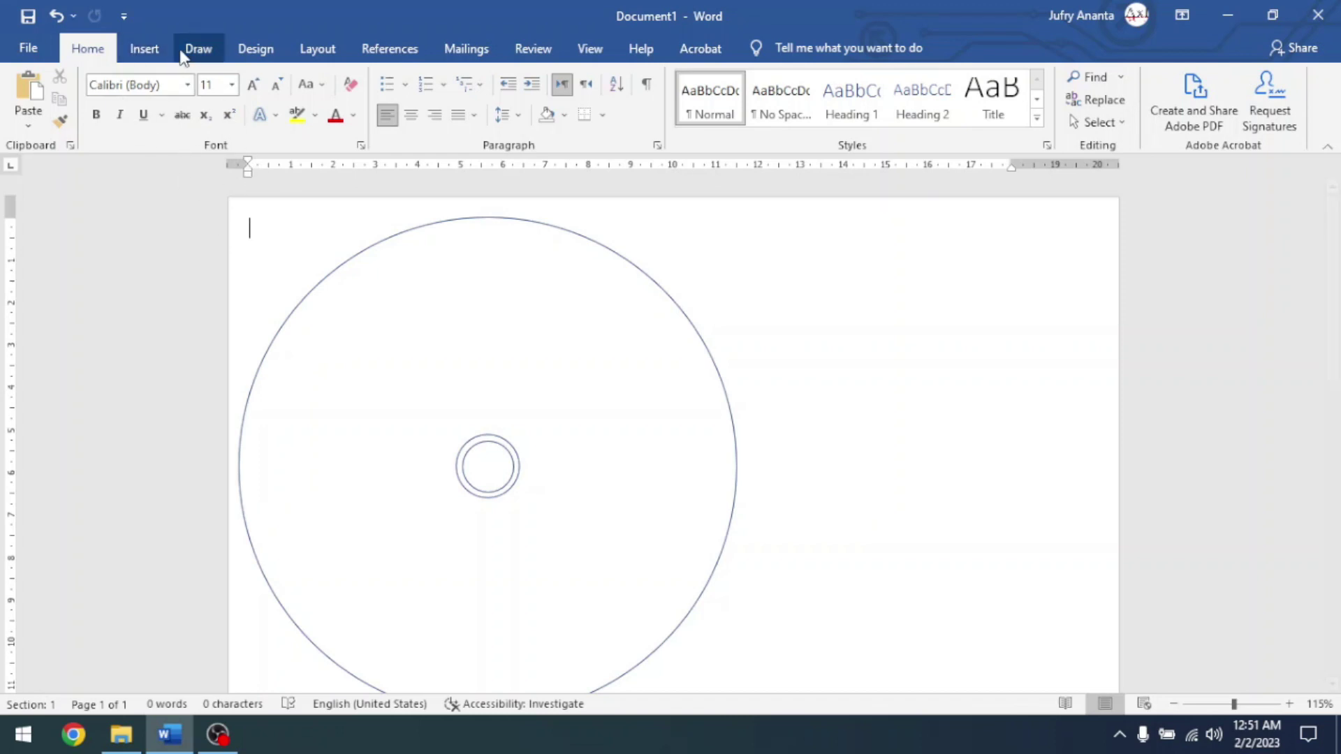
click(147, 49)
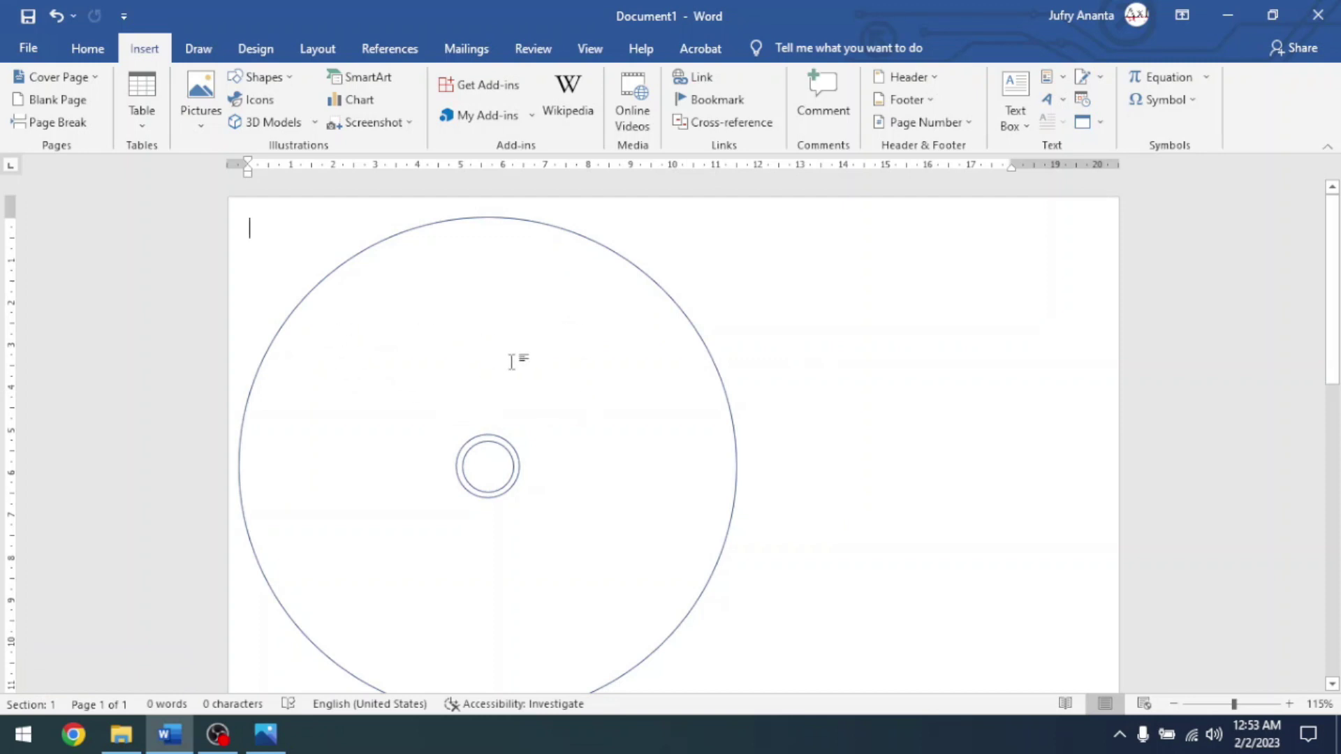
scroll(513, 360, up, 2)
click(266, 733)
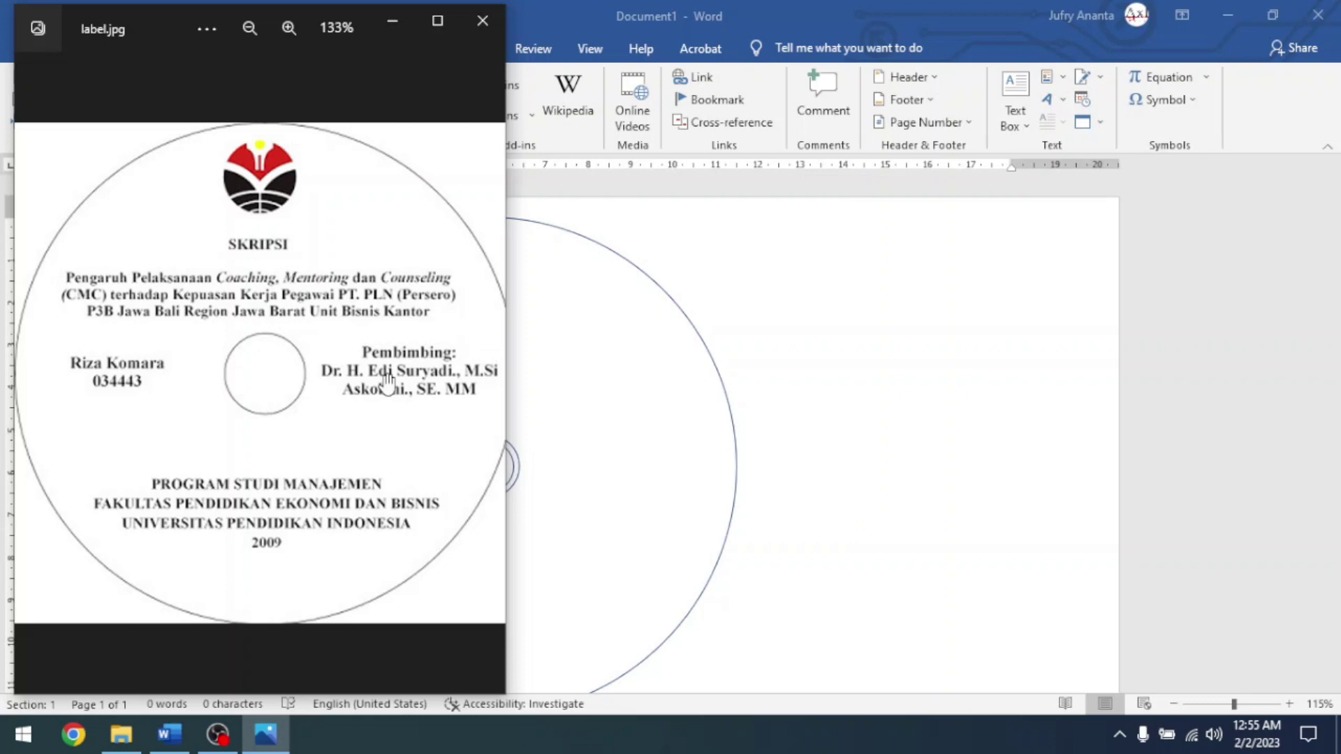
click(719, 250)
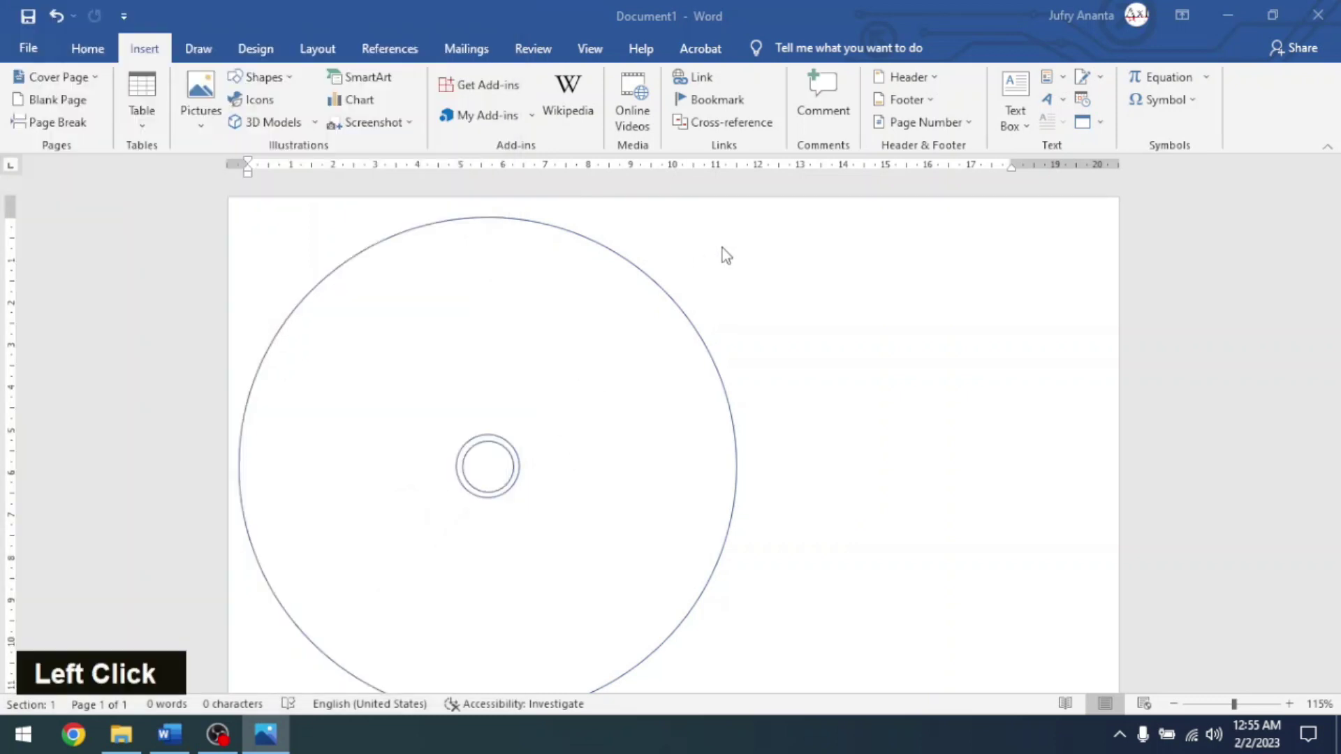
Try to insert a table with two columns and three rows above the upper disc.
click(137, 115)
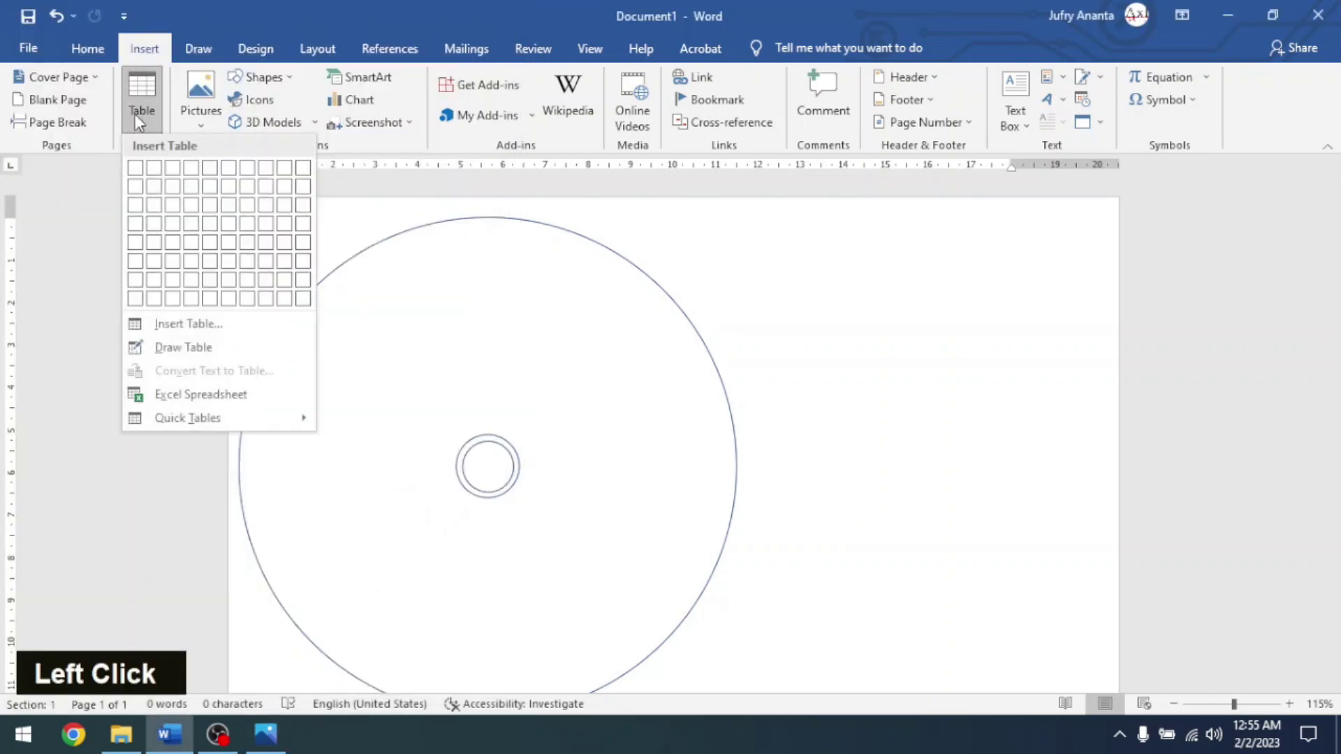
click(154, 205)
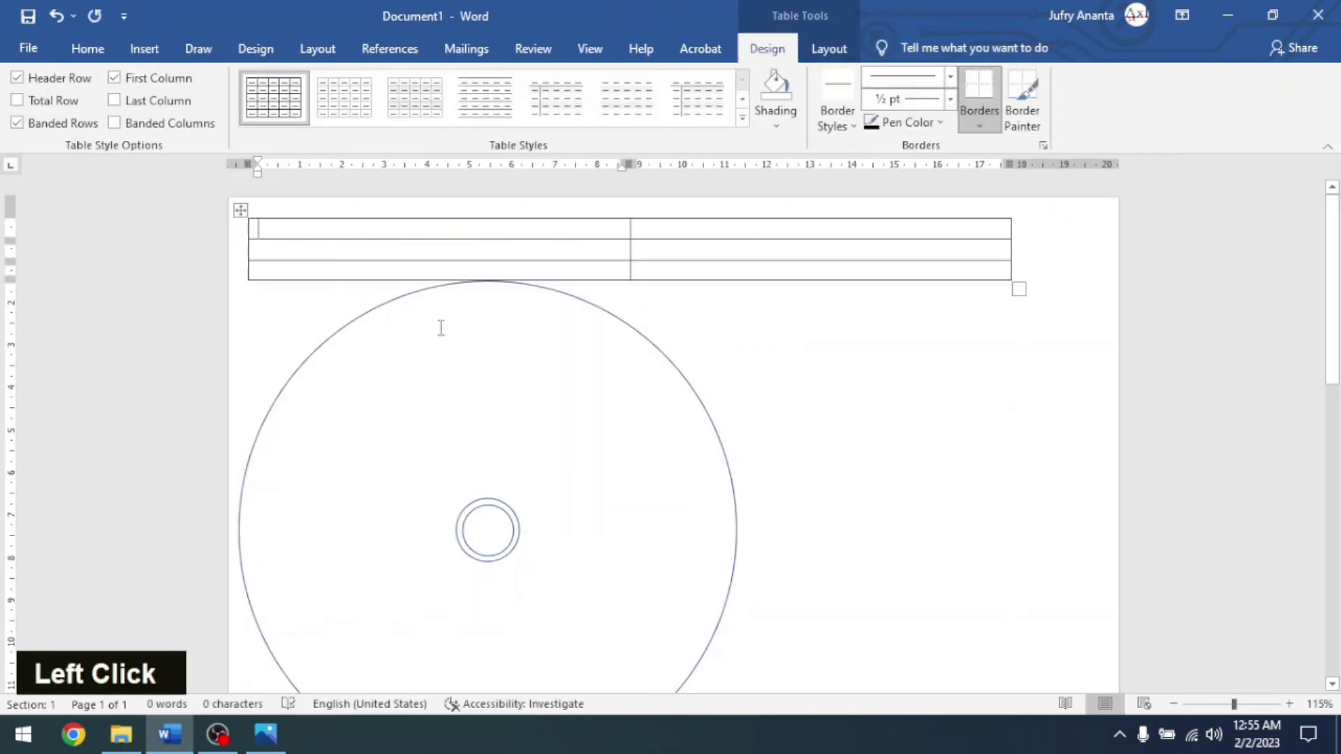
click(399, 302)
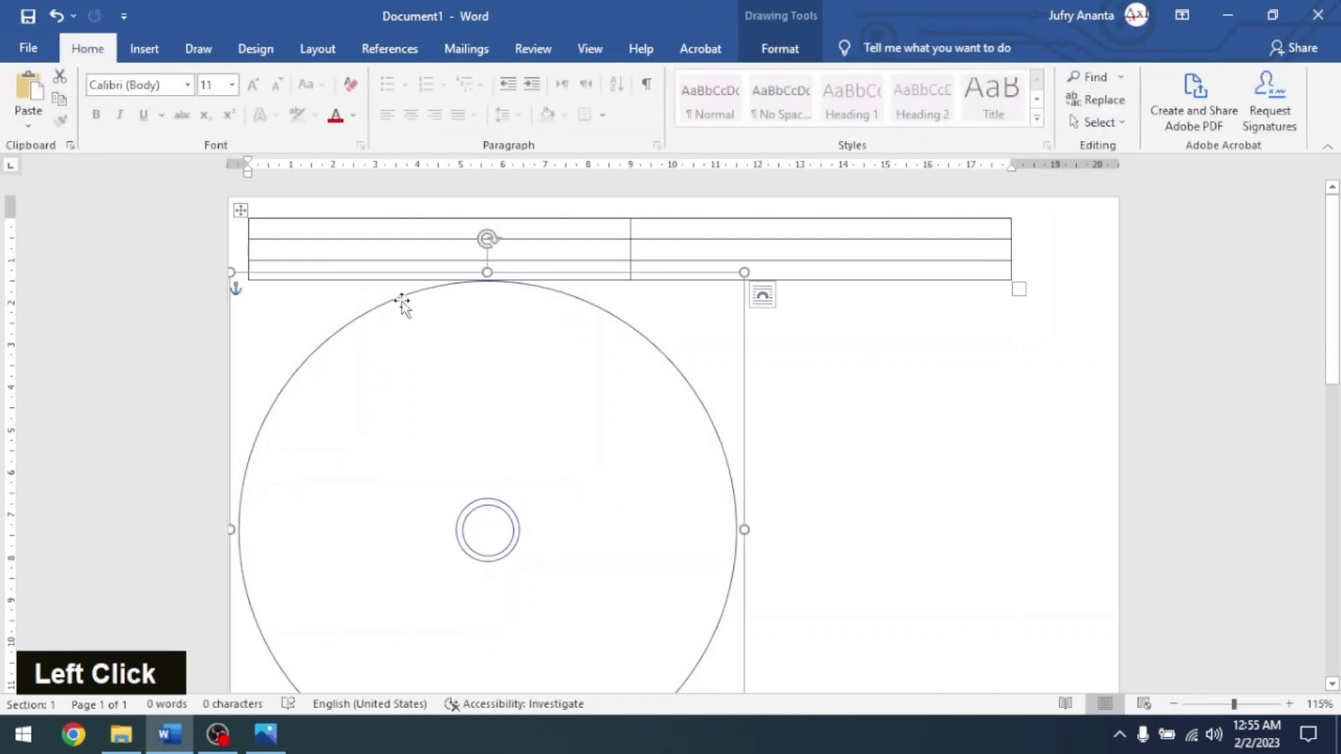
key(ctrl+z)
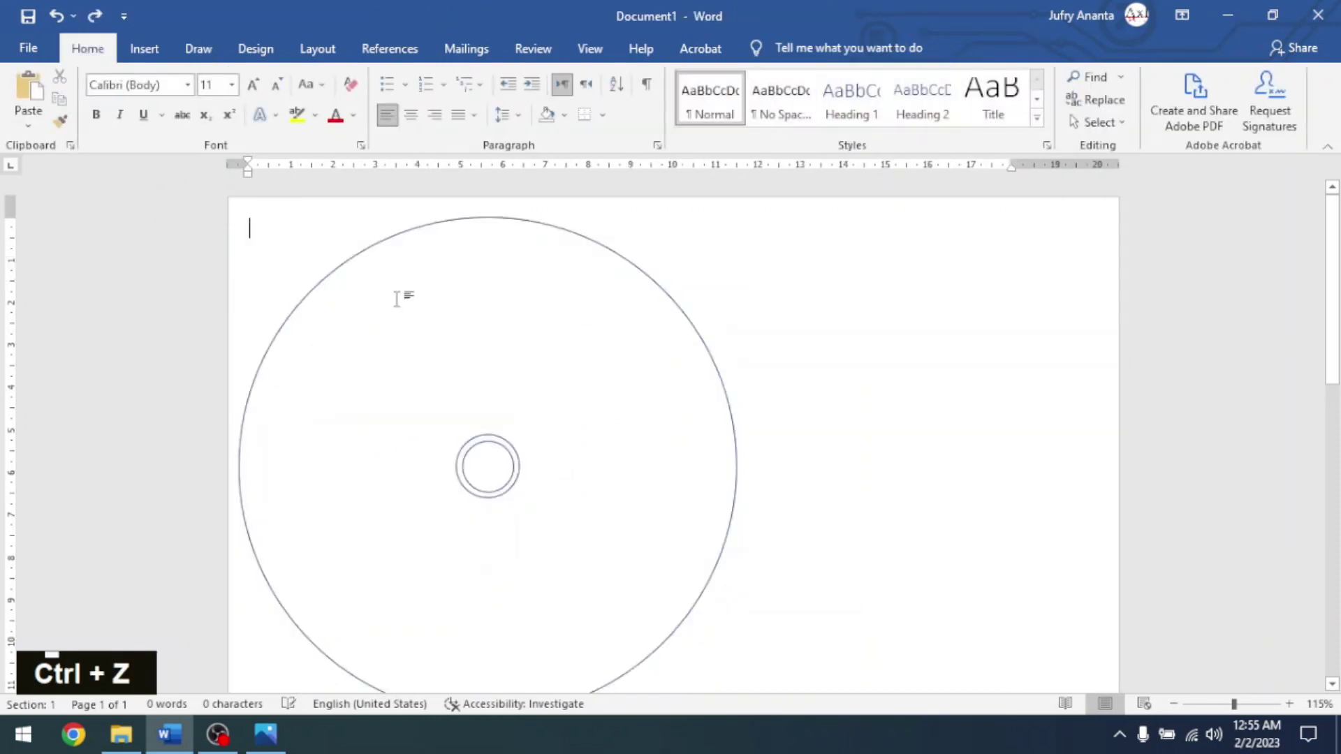
Set the text wrapping of the upper and lower disc groups to Behind Text.
click(410, 232)
click(779, 48)
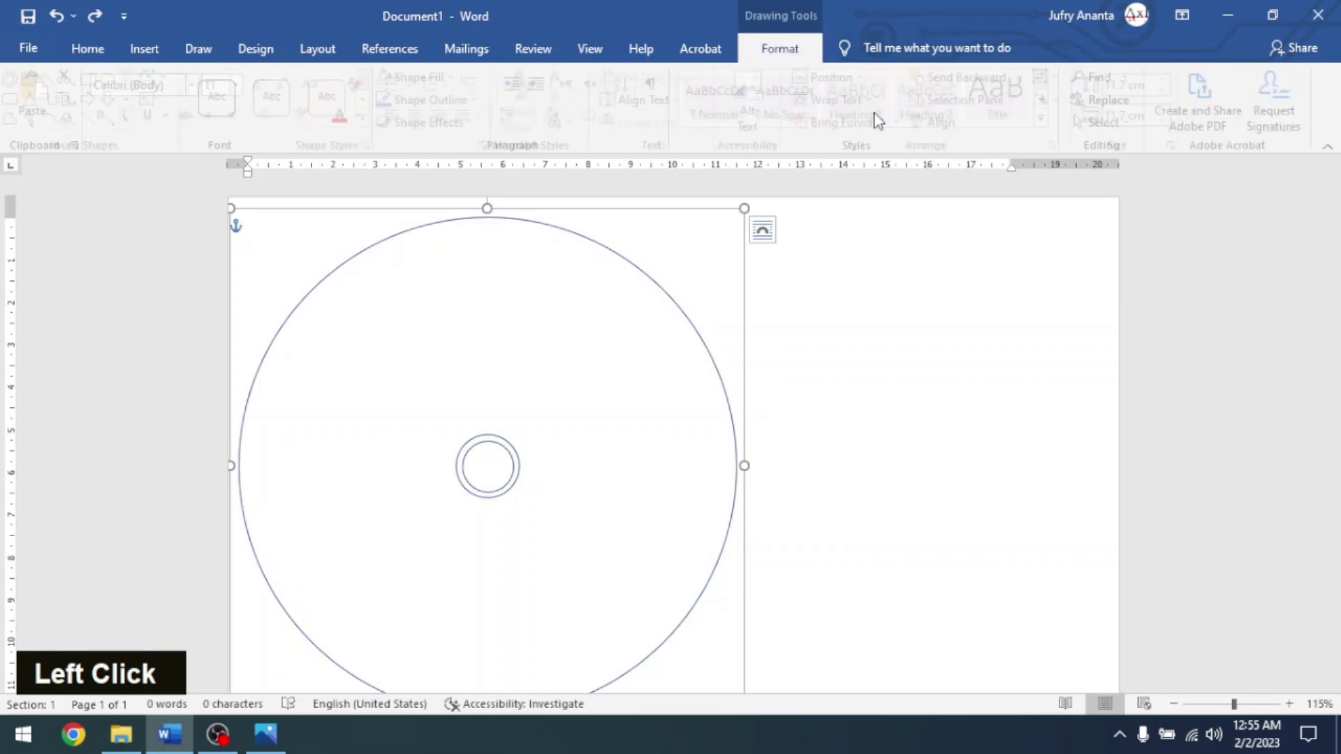
click(845, 99)
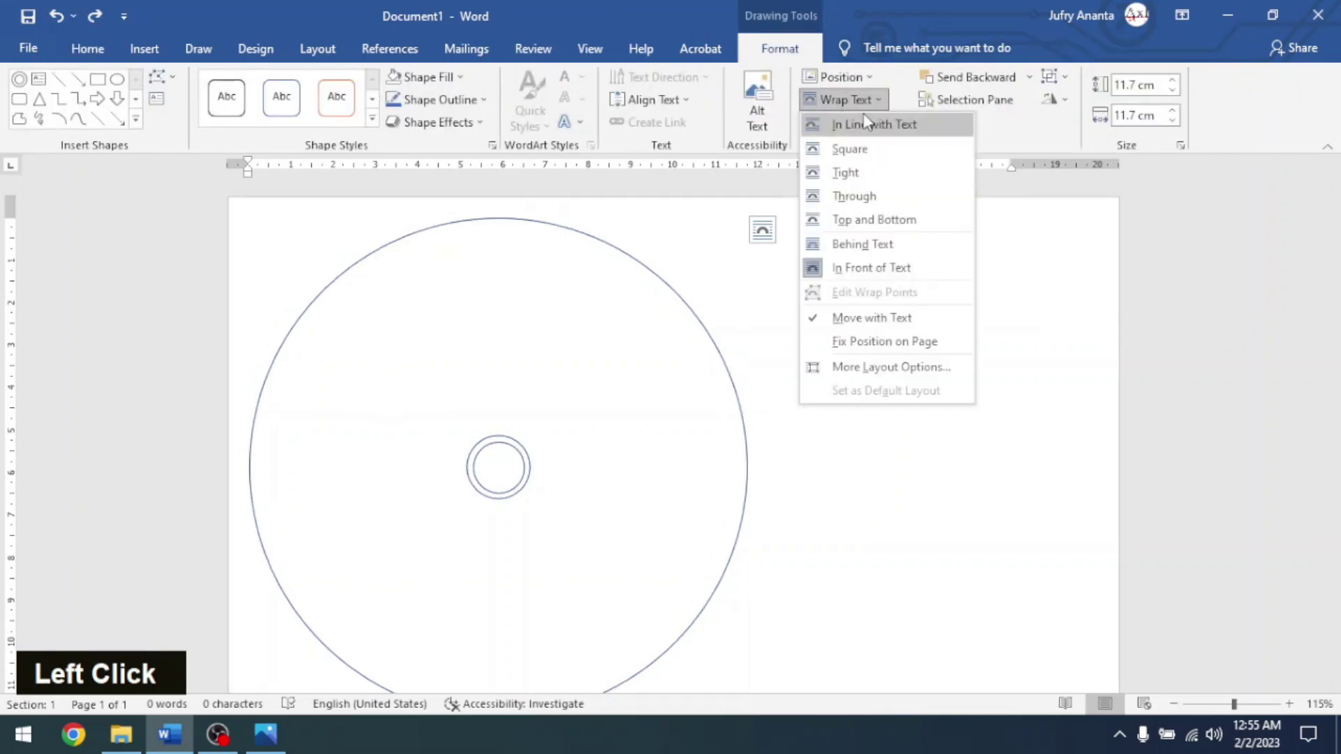
click(859, 245)
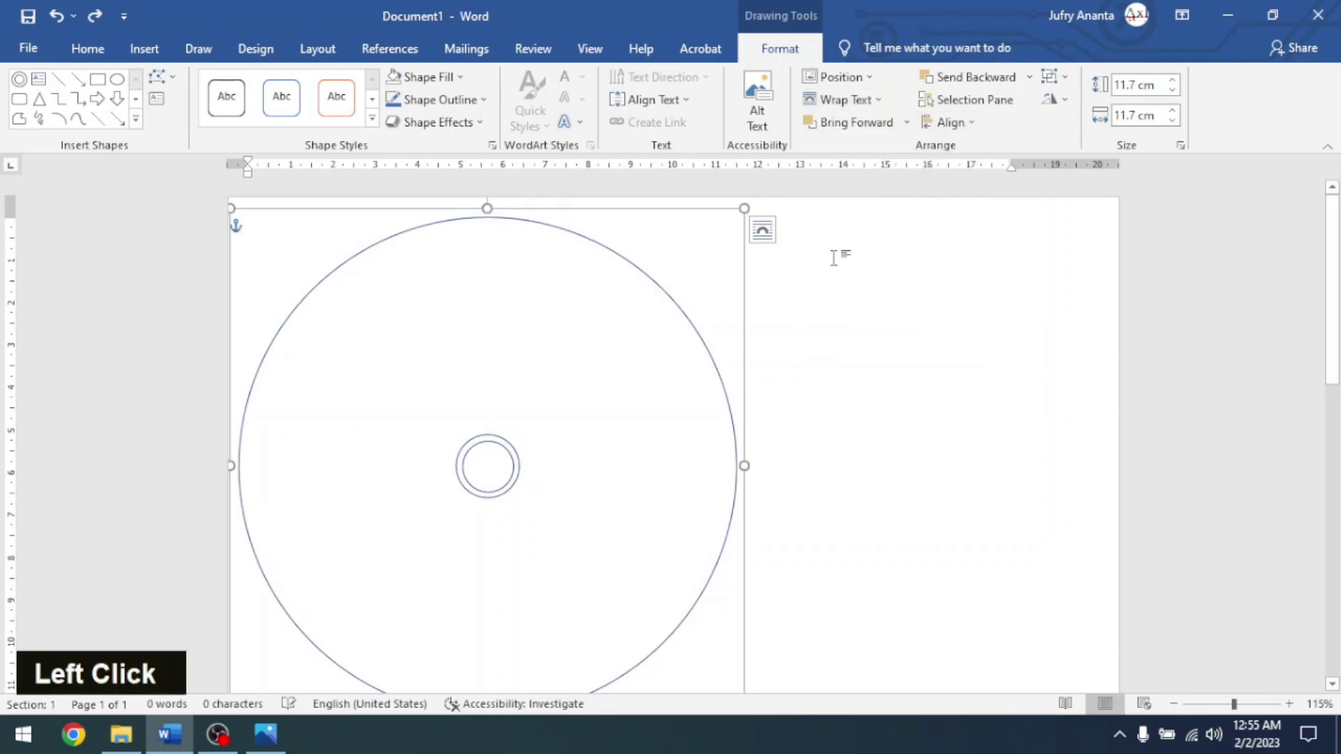
scroll(383, 305, down, 10)
click(414, 241)
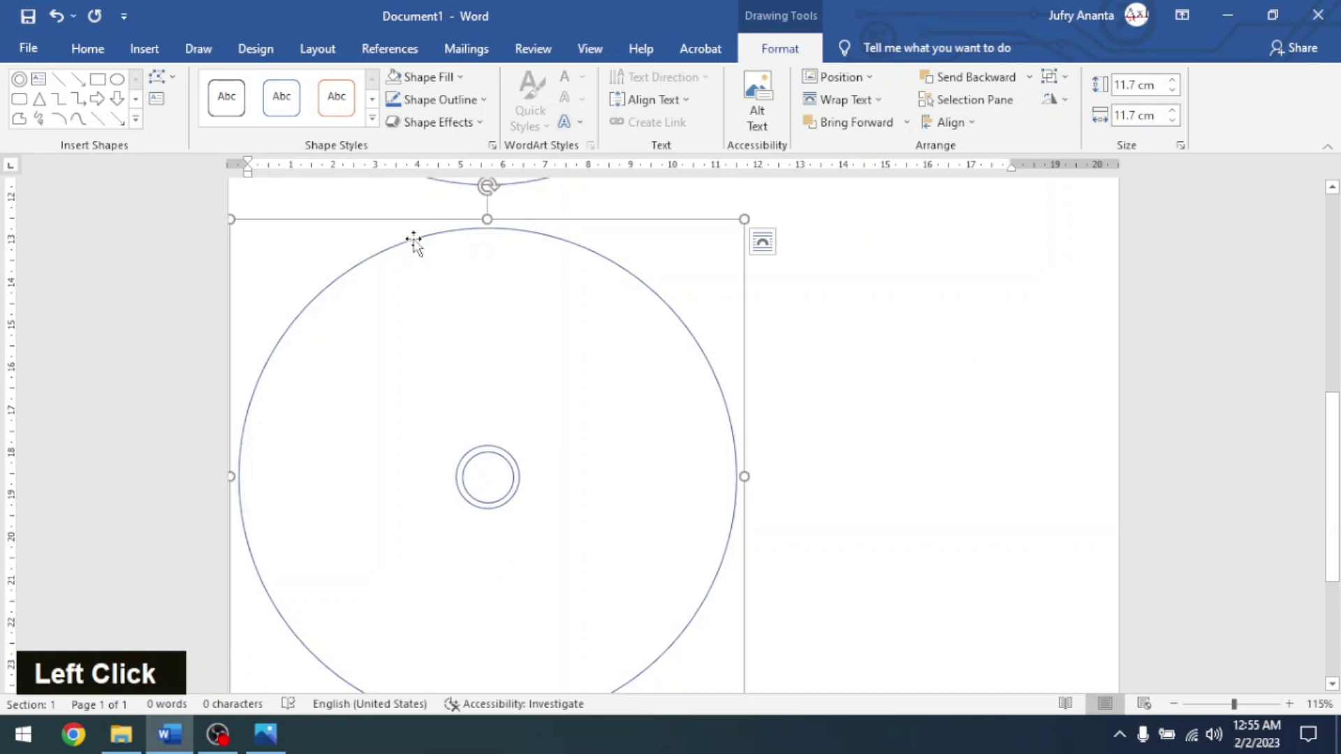
scroll(509, 261, up, 10)
click(766, 275)
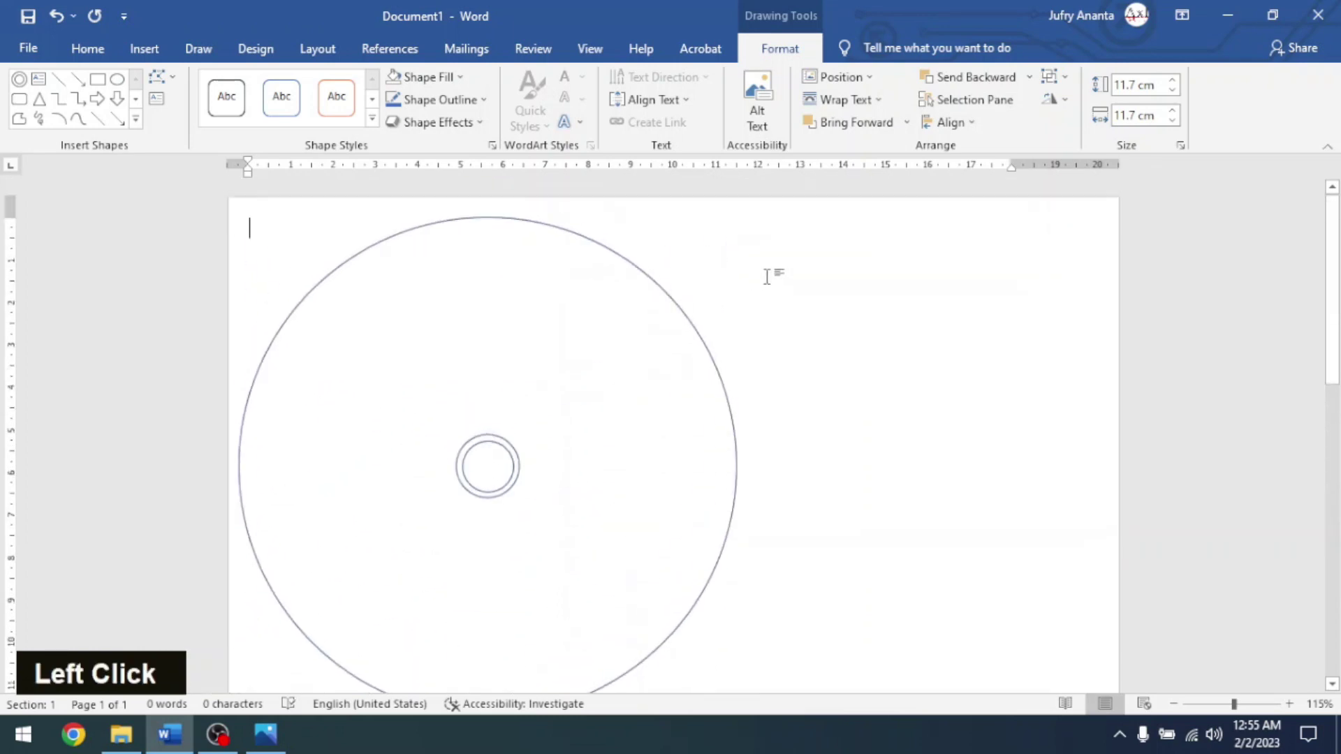
click(144, 48)
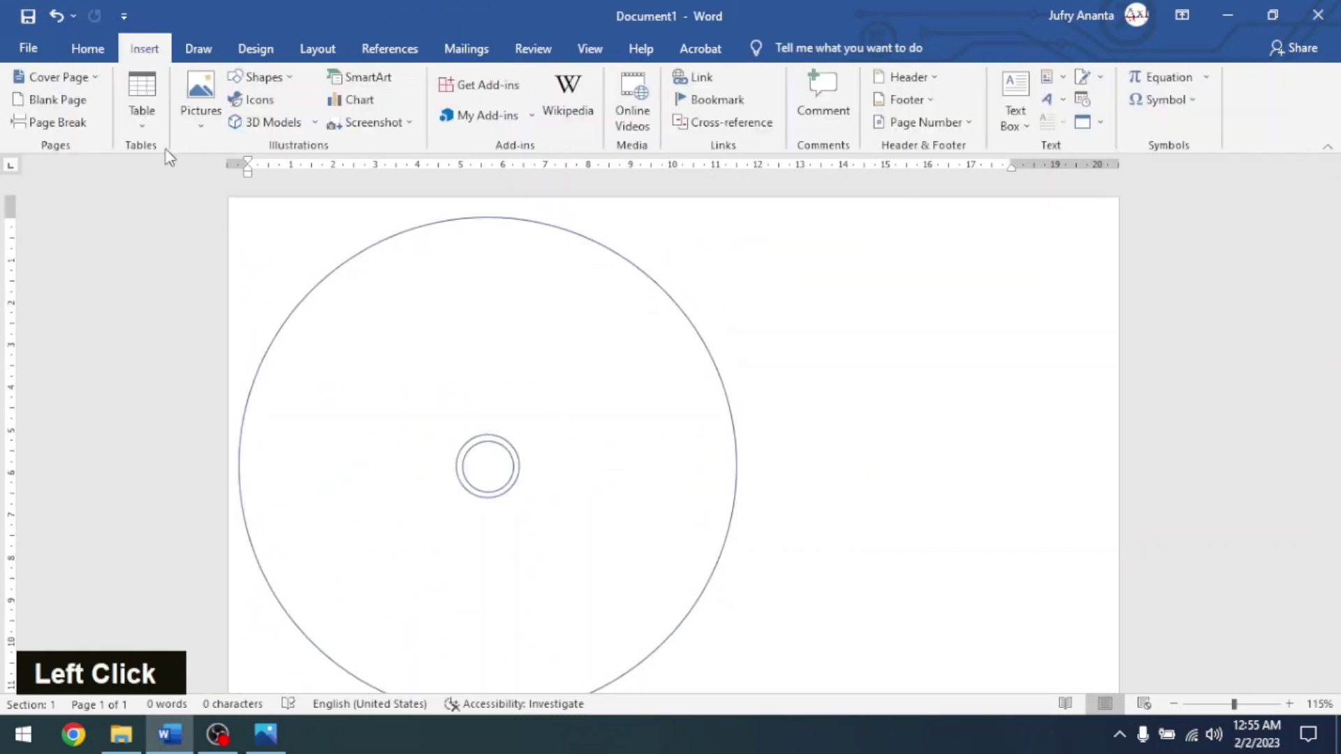
click(143, 105)
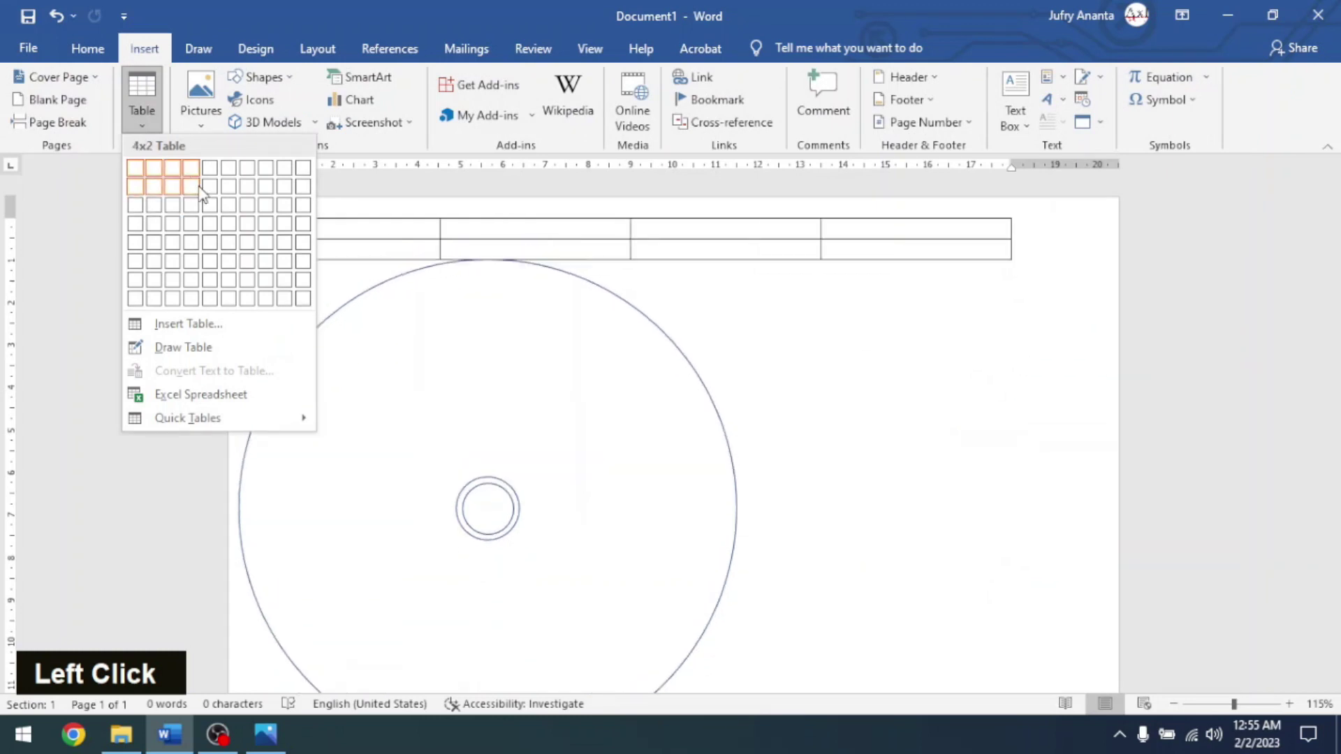
click(685, 261)
Fix the position of the upper disc group on the page and repeat the same setting for the lower disc group.
double_click(565, 232)
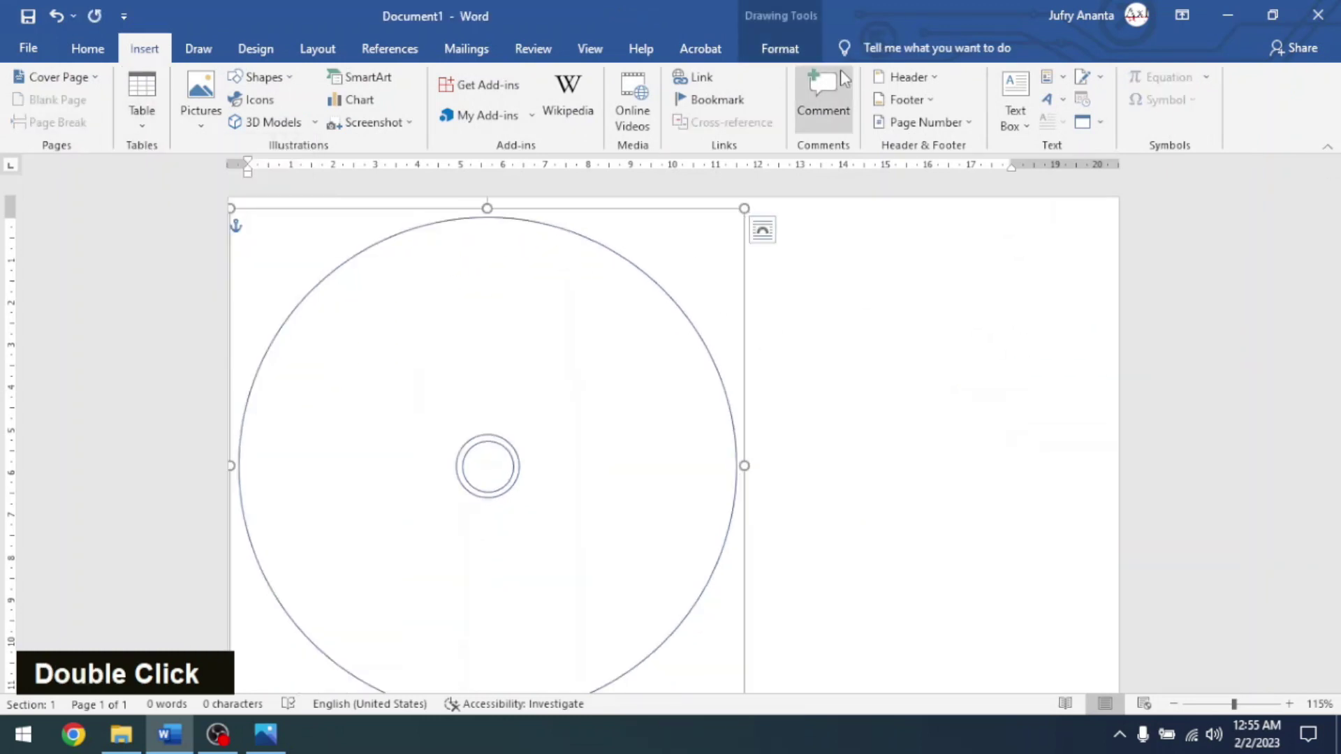
click(779, 48)
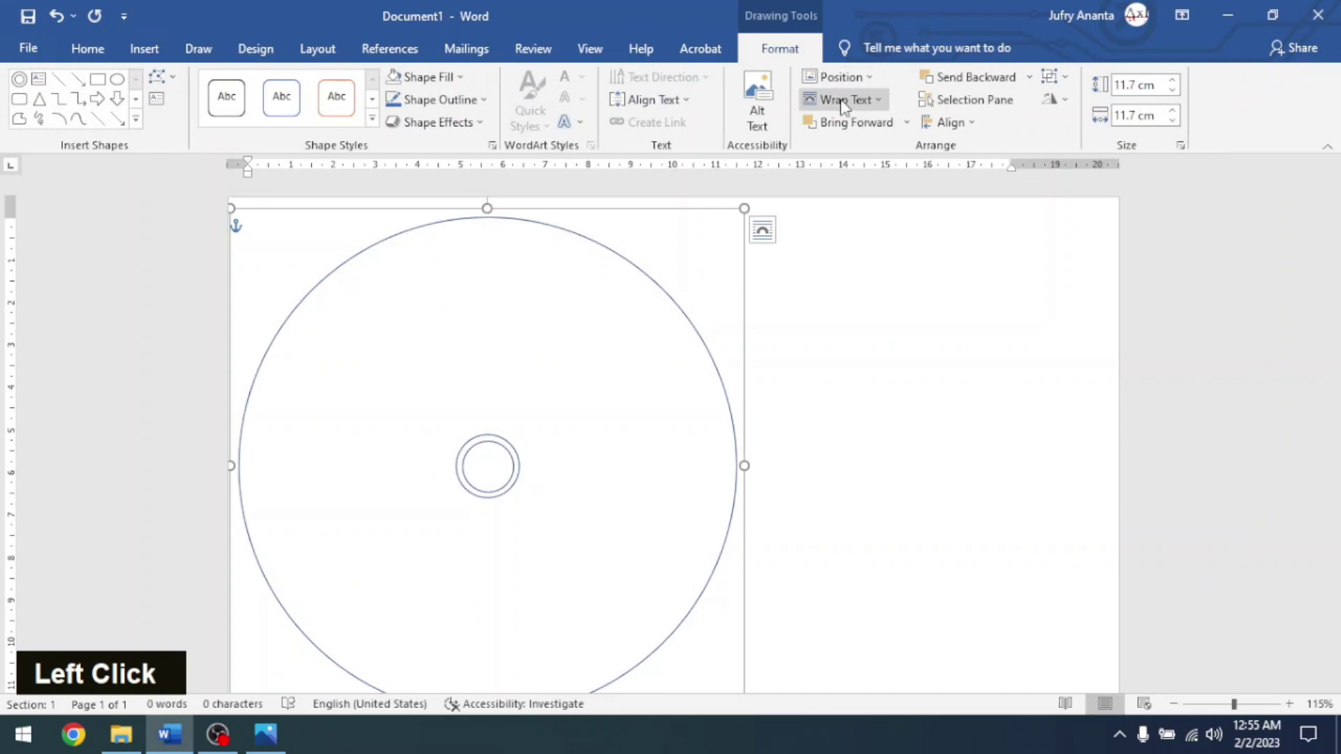
click(849, 79)
double_click(850, 79)
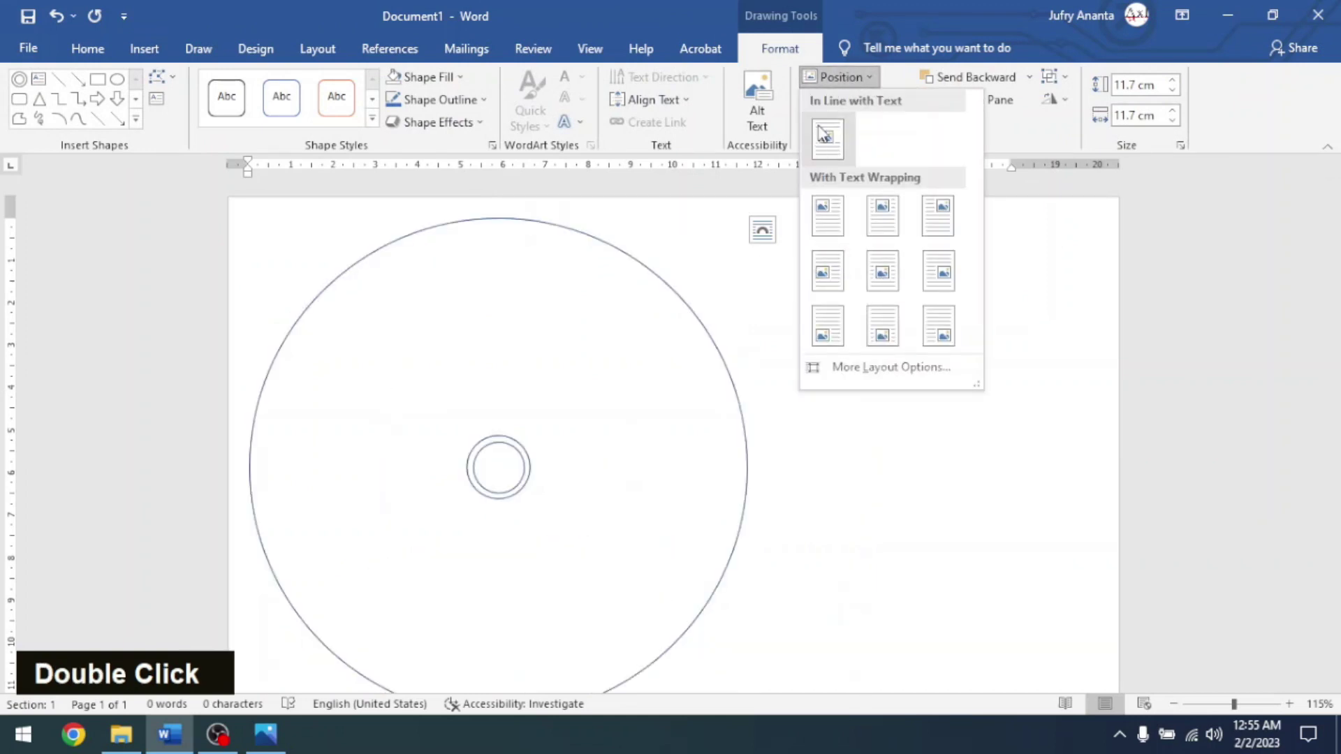
click(853, 101)
click(855, 102)
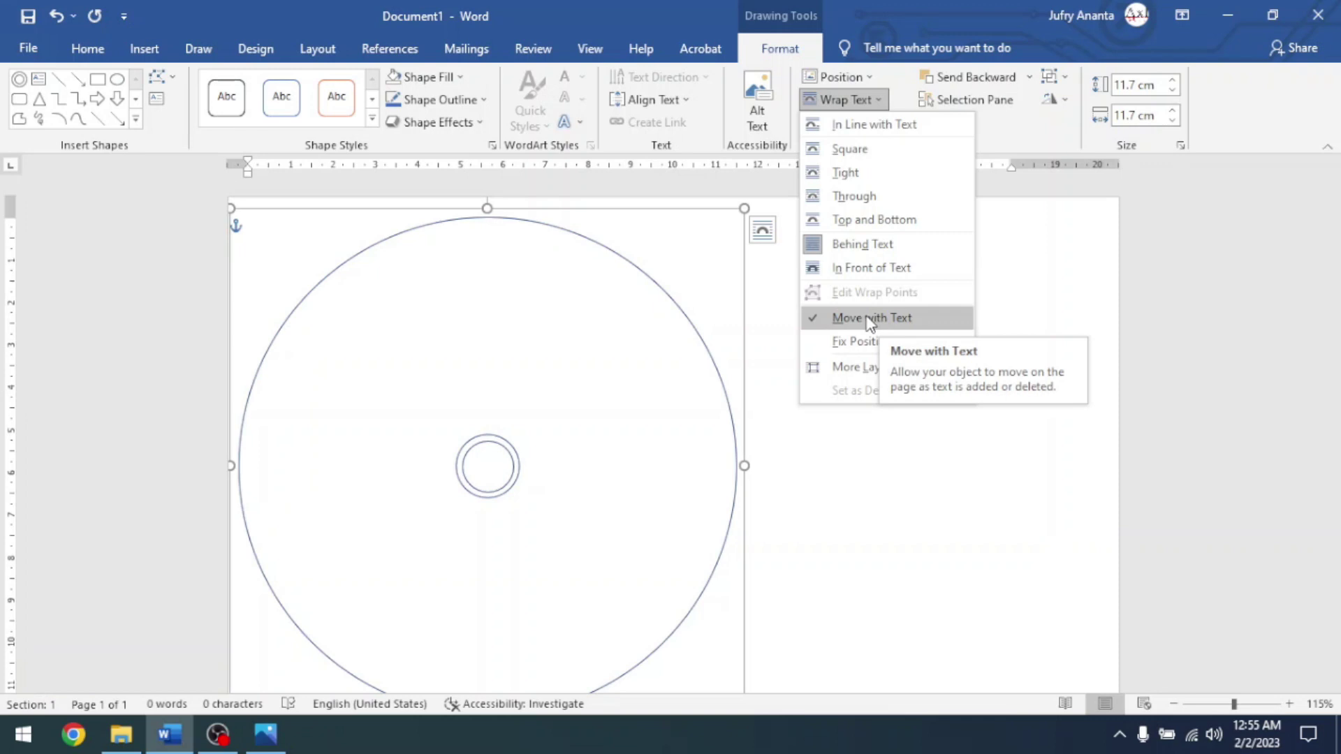
scroll(475, 289, down, 5)
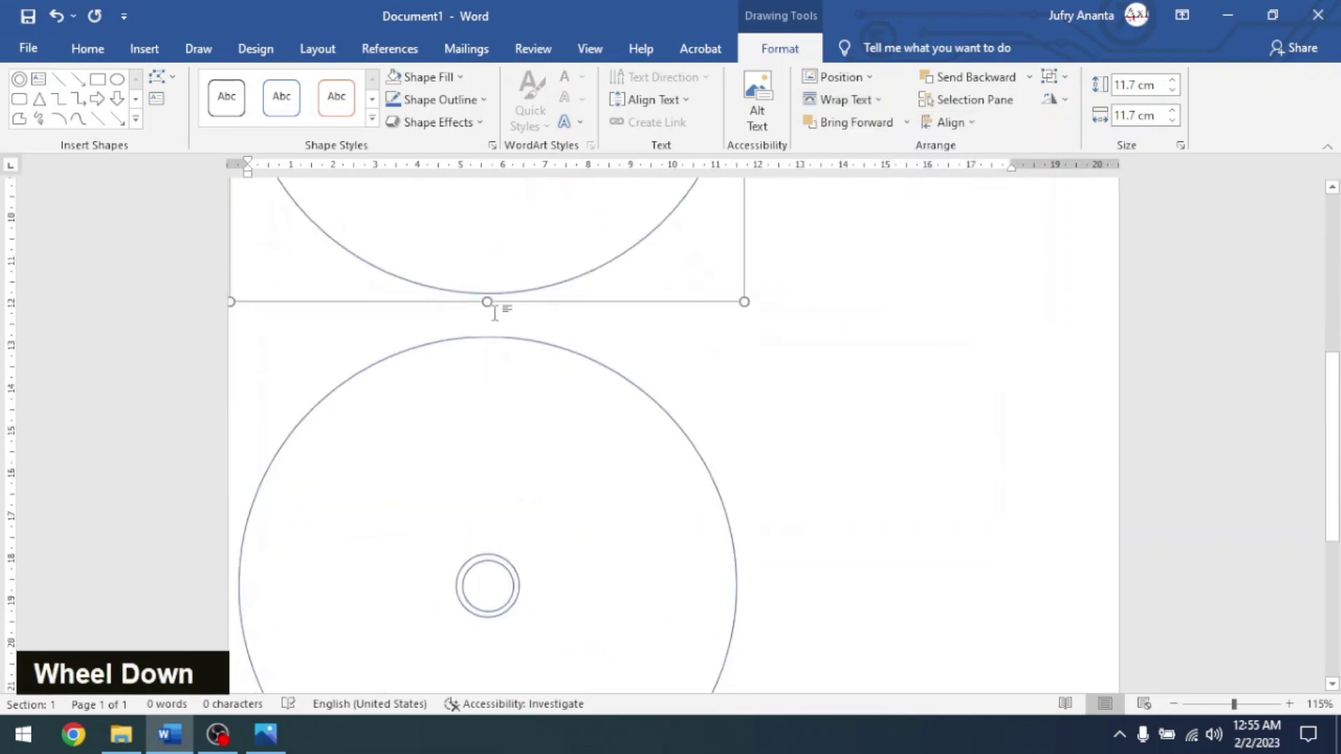
click(517, 338)
key(ctrl+y)
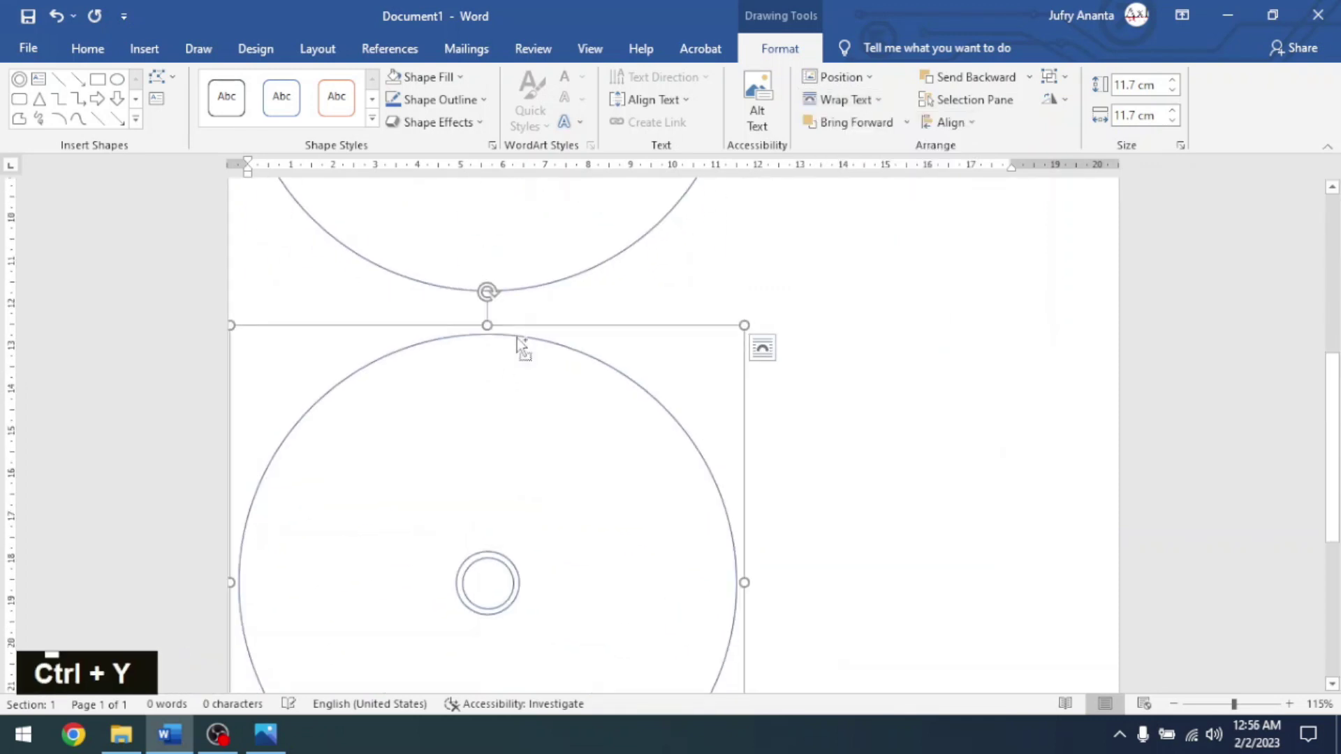
scroll(517, 338, up, 5)
Insert a table with two columns and three rows at the top of the page, over the upper disc.
click(633, 228)
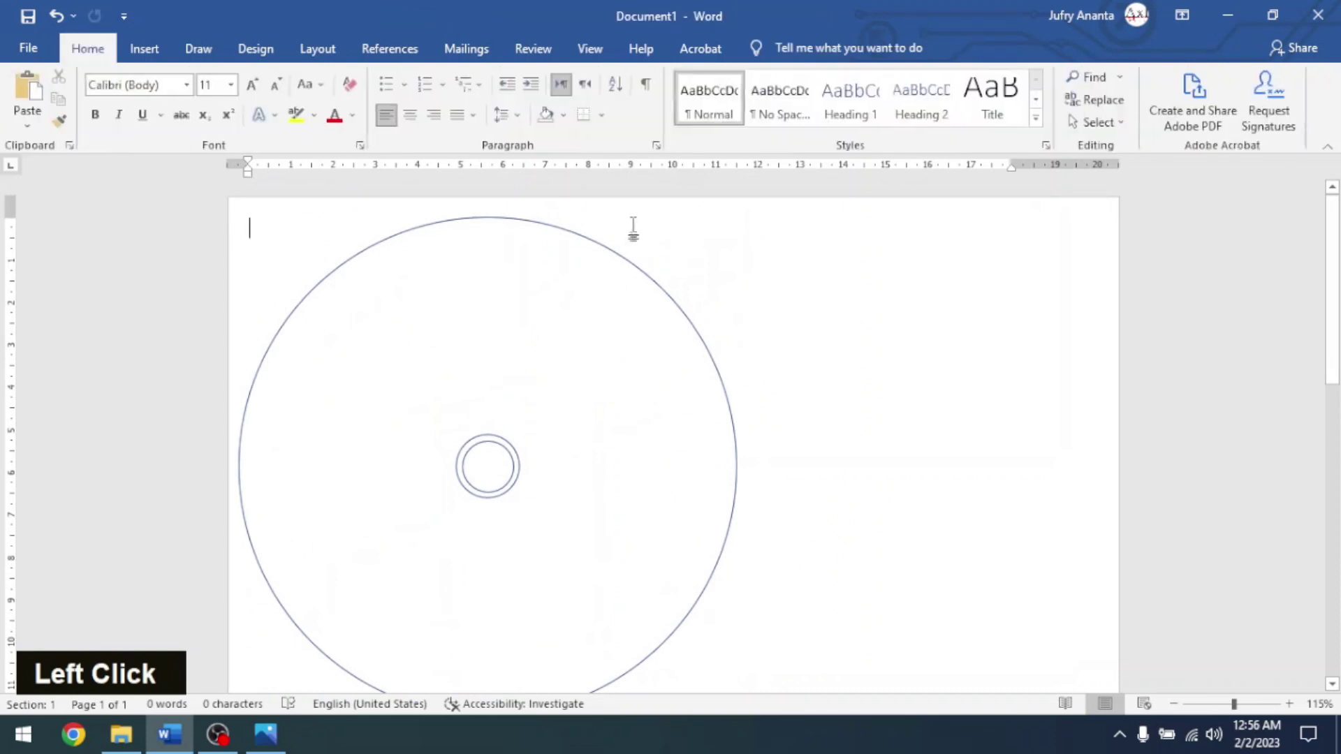
click(143, 49)
click(149, 105)
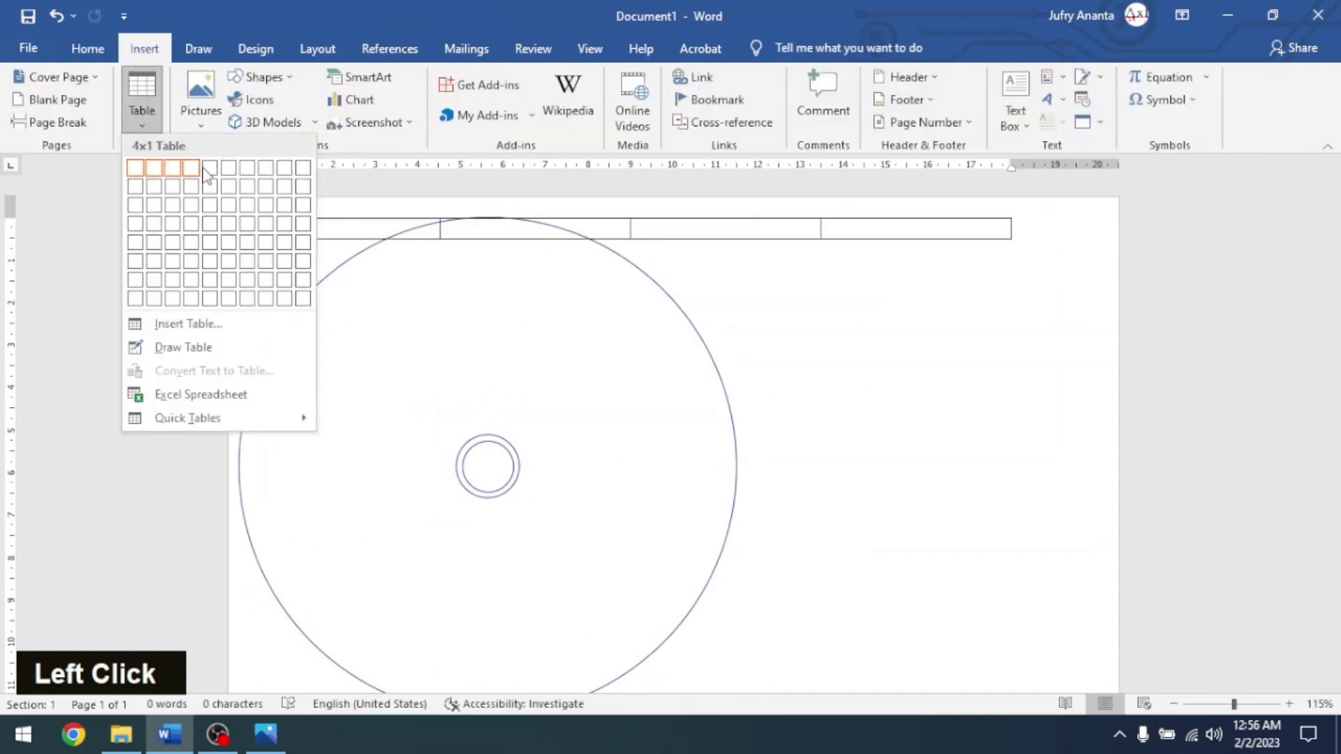
click(156, 210)
Narrow the table to the upper disc's right edge and extend its last row down to the bottom of the disc.
drag(1009, 252, 740, 270)
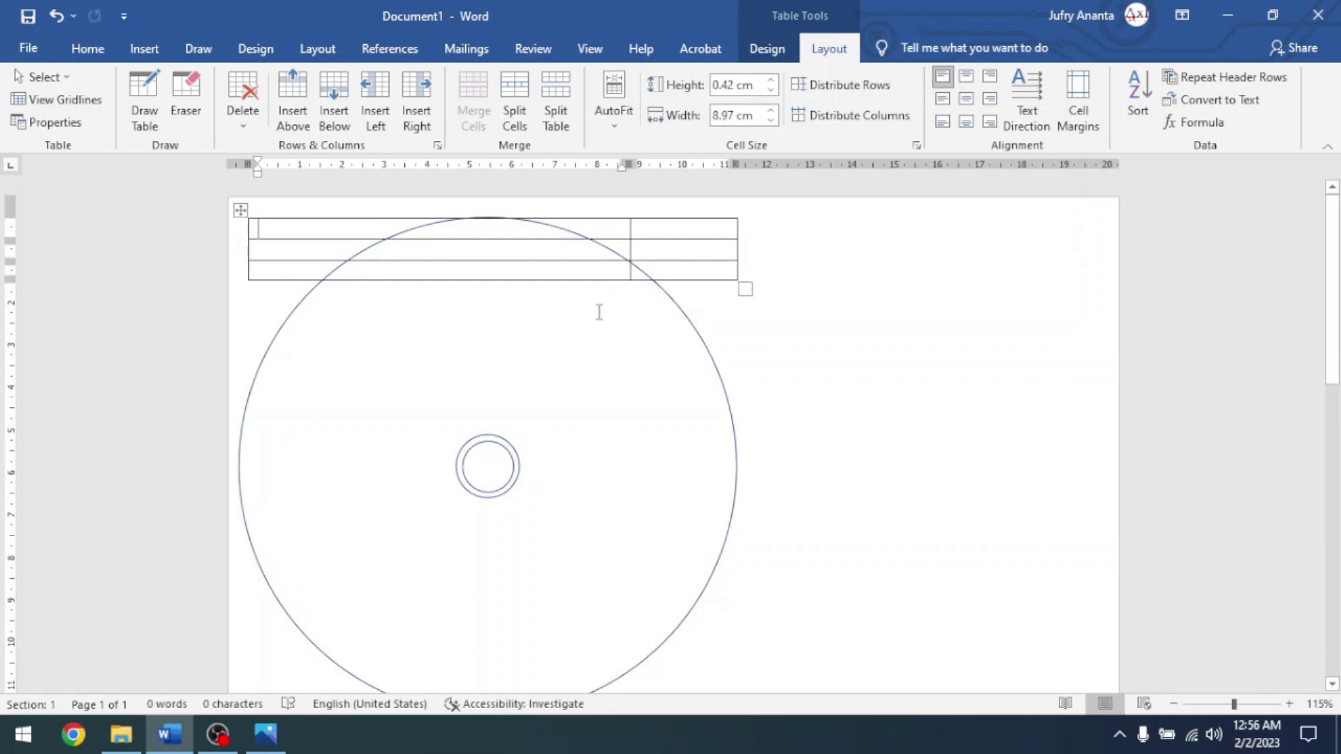
drag(493, 278, 531, 540)
scroll(593, 493, up, 5)
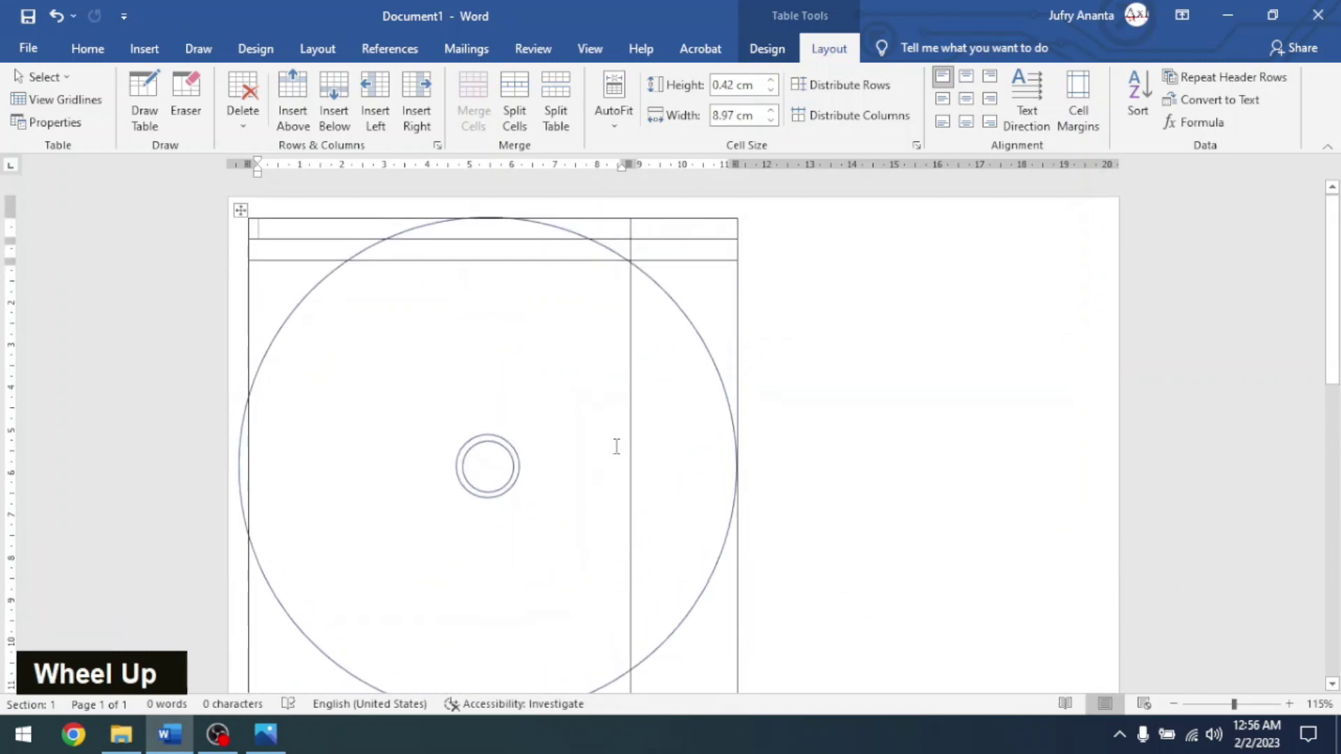
Extend the table's left border to the disc's left edge and distribute the two columns evenly across the disc.
click(240, 210)
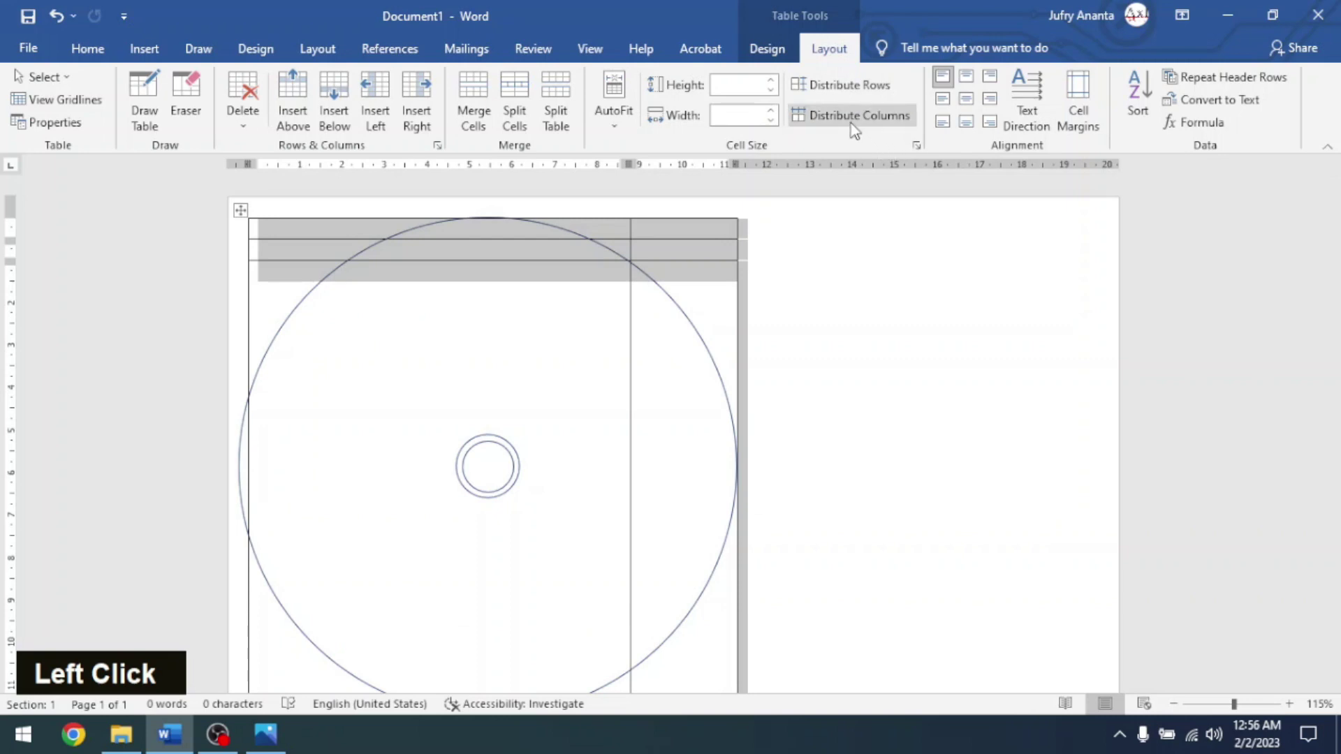
click(854, 126)
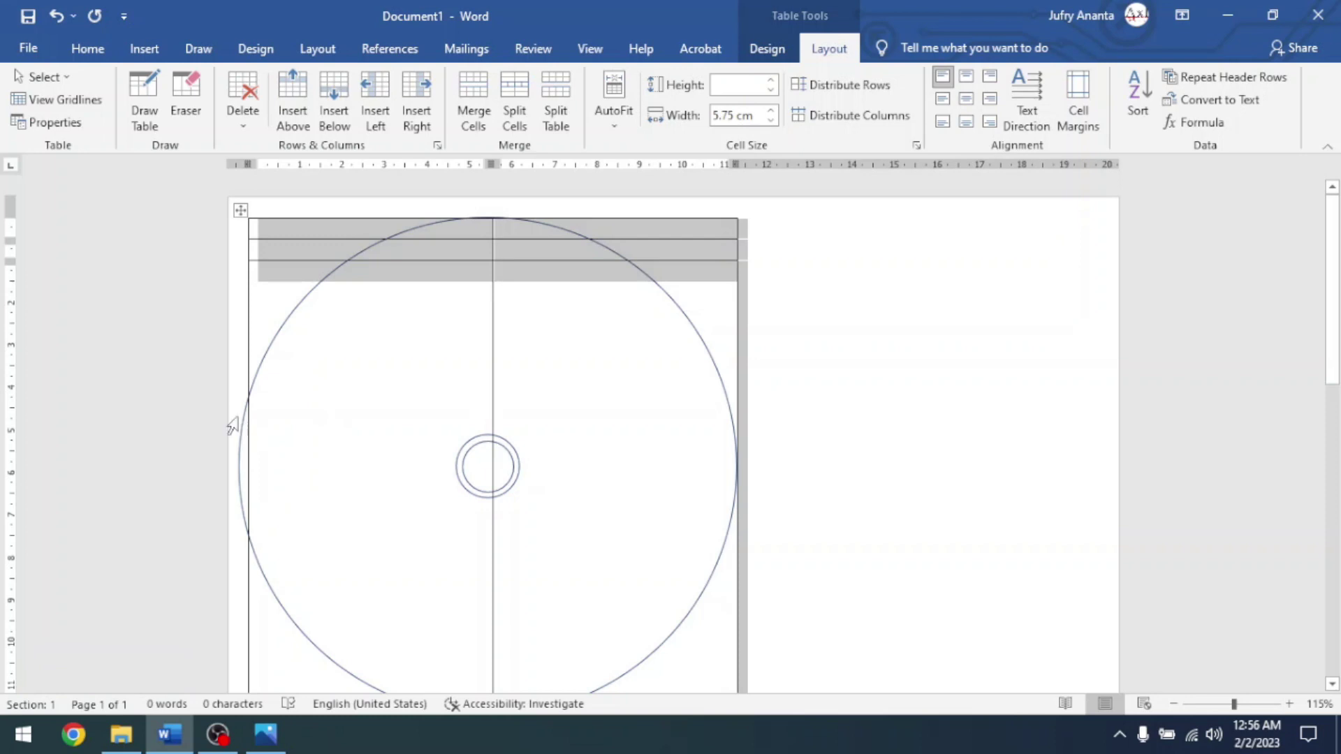
click(264, 288)
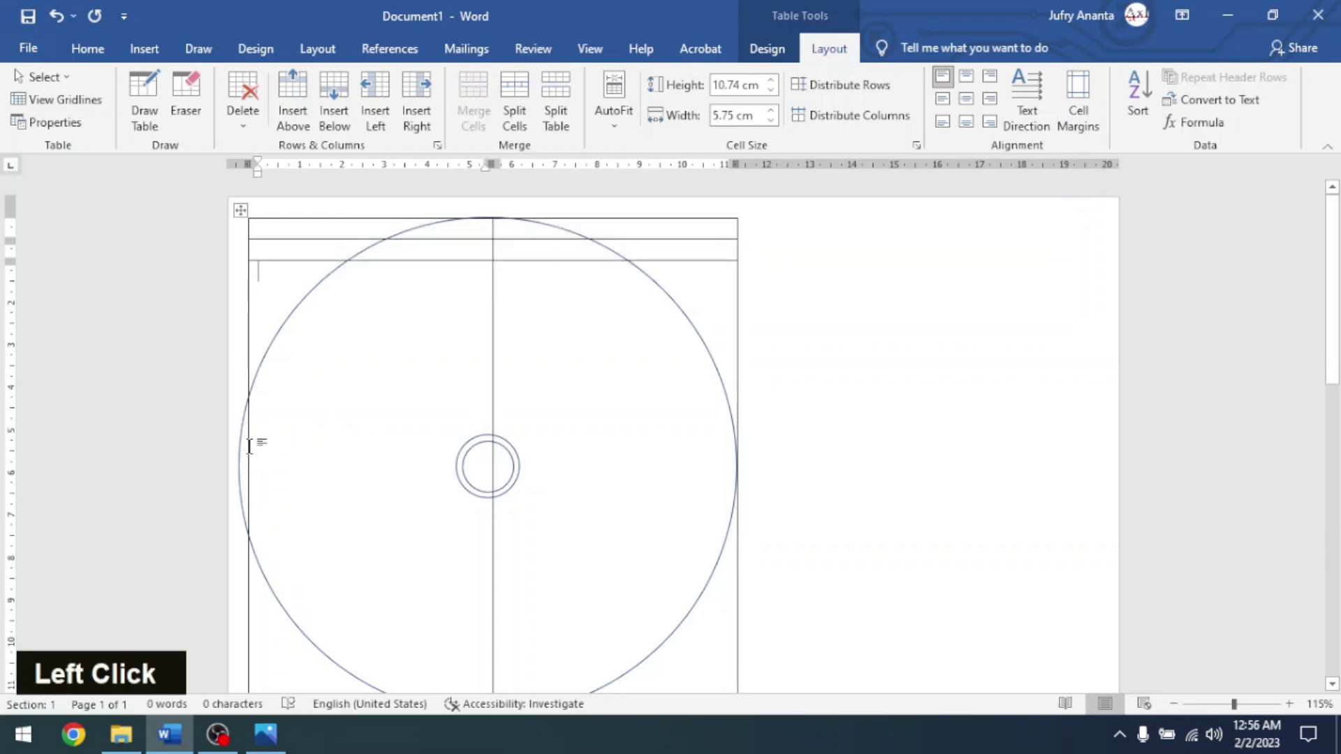
drag(249, 428, 238, 426)
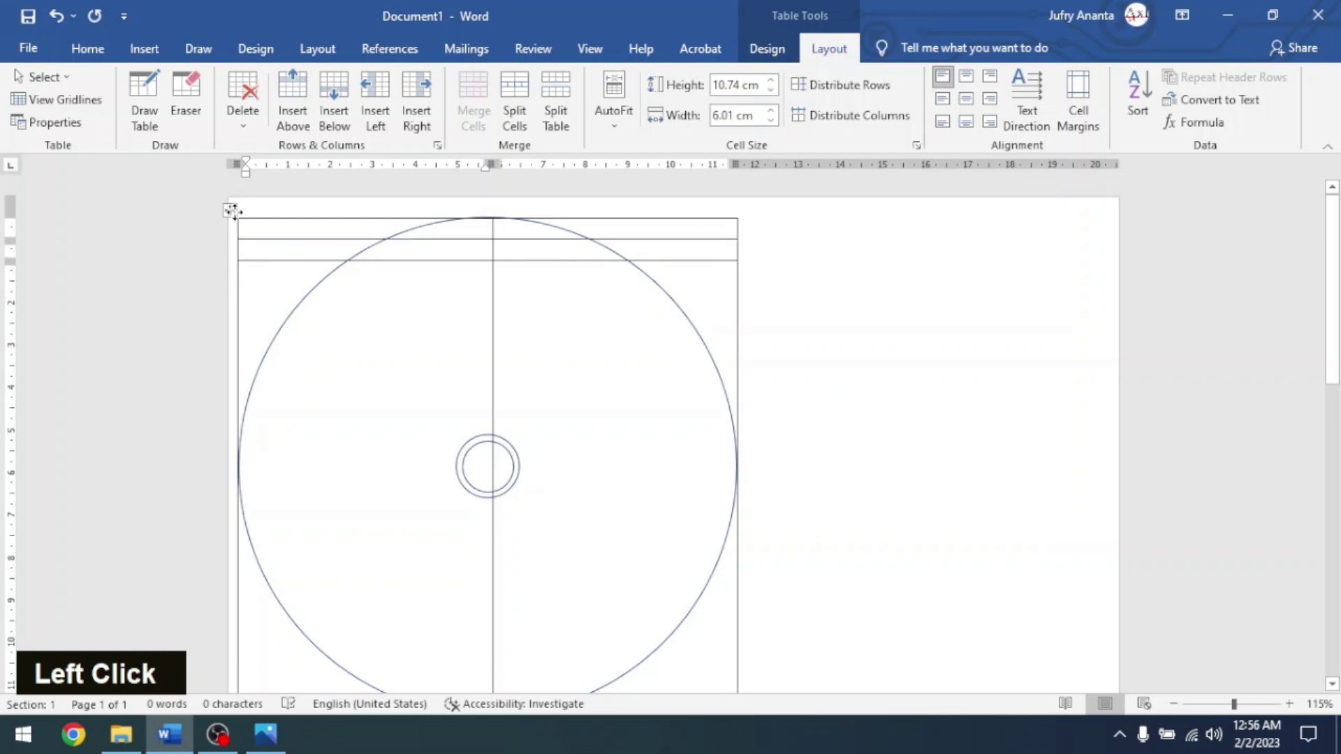
click(231, 210)
click(849, 116)
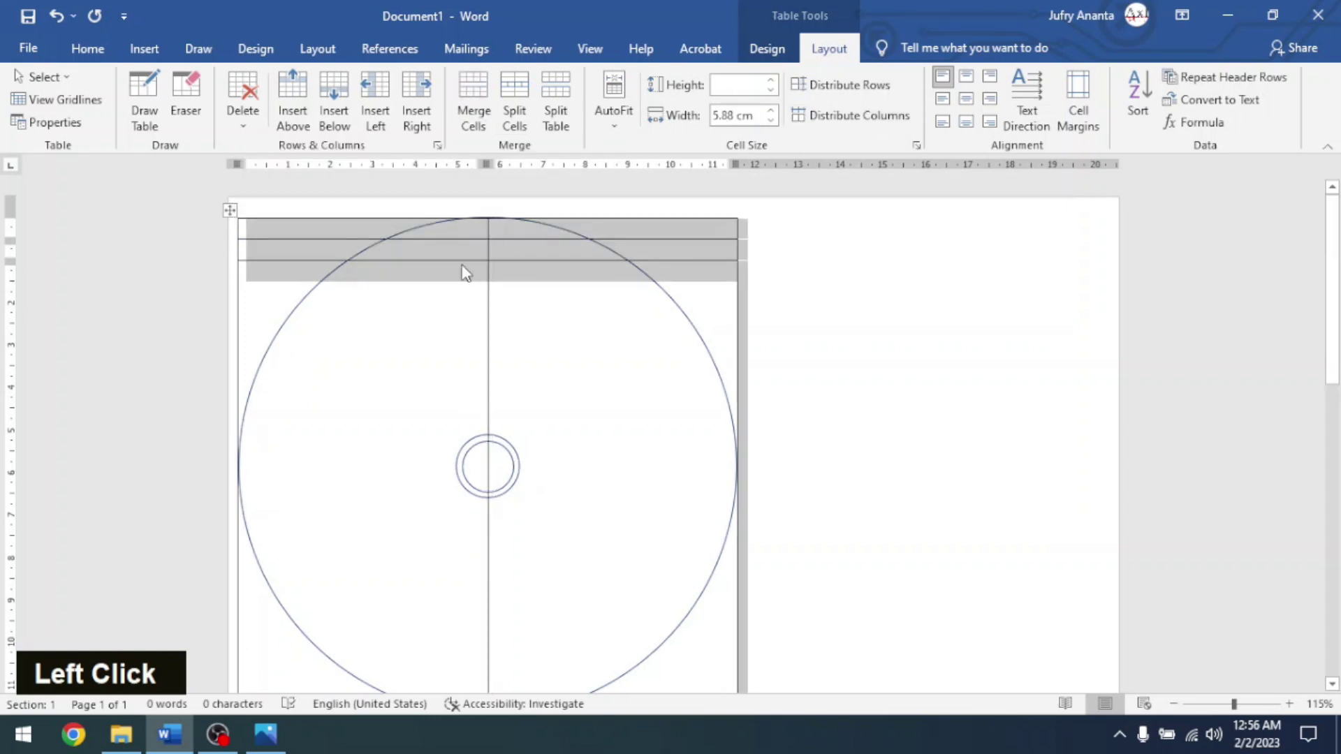
click(535, 294)
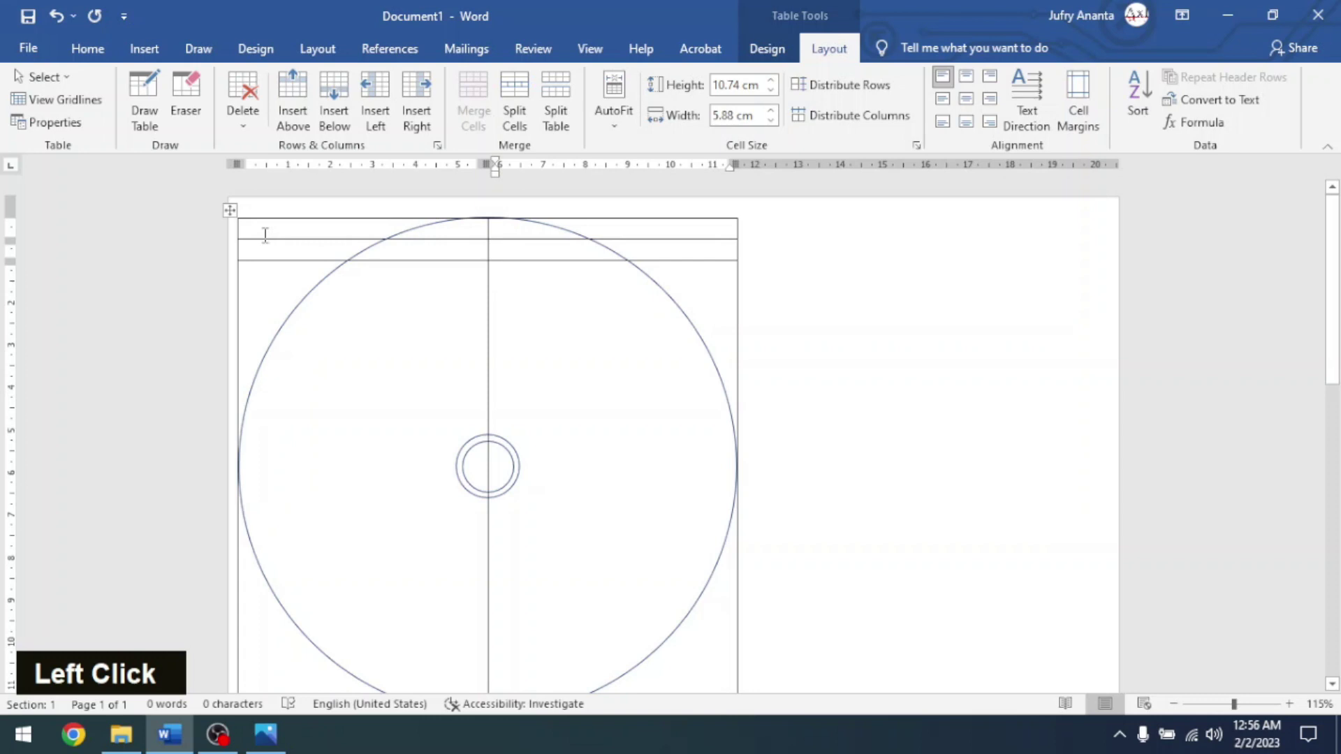
scroll(340, 267, down, 2)
scroll(363, 293, up, 2)
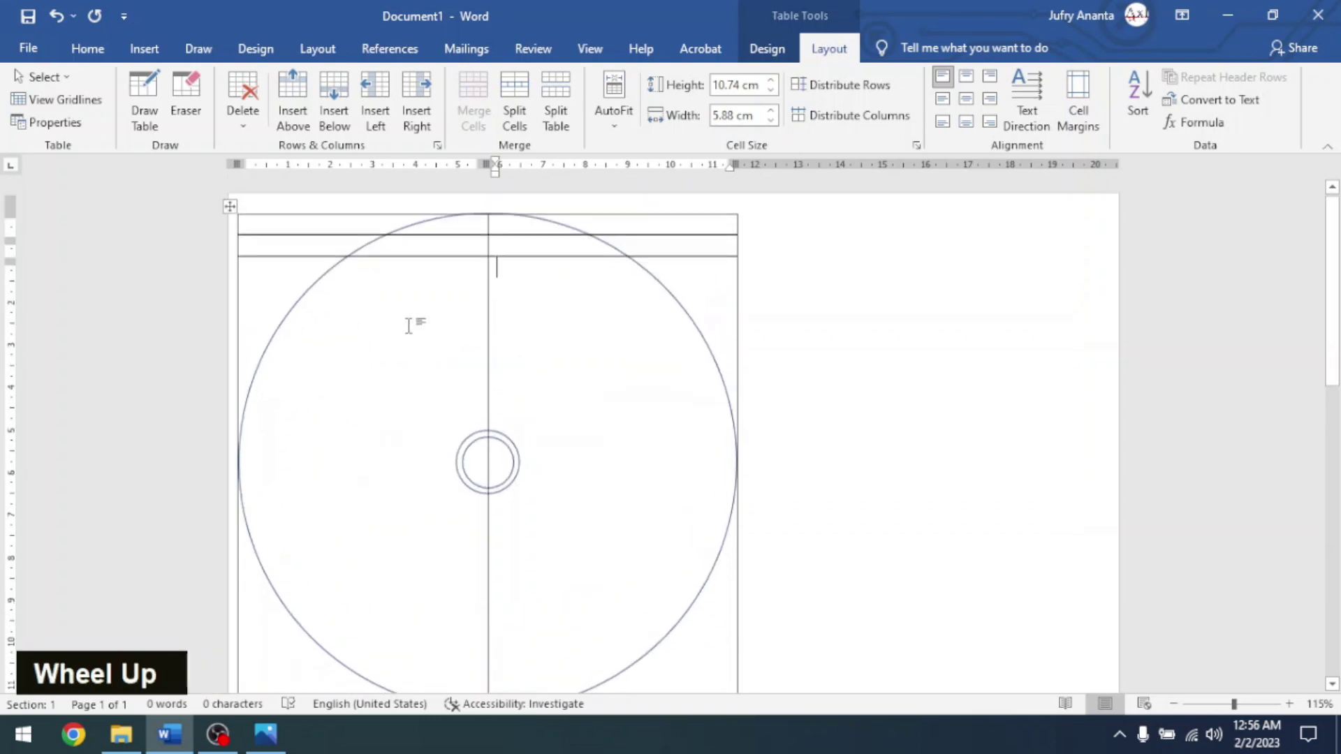
scroll(410, 324, down, 1)
drag(409, 209, 442, 276)
key(ctrl+z)
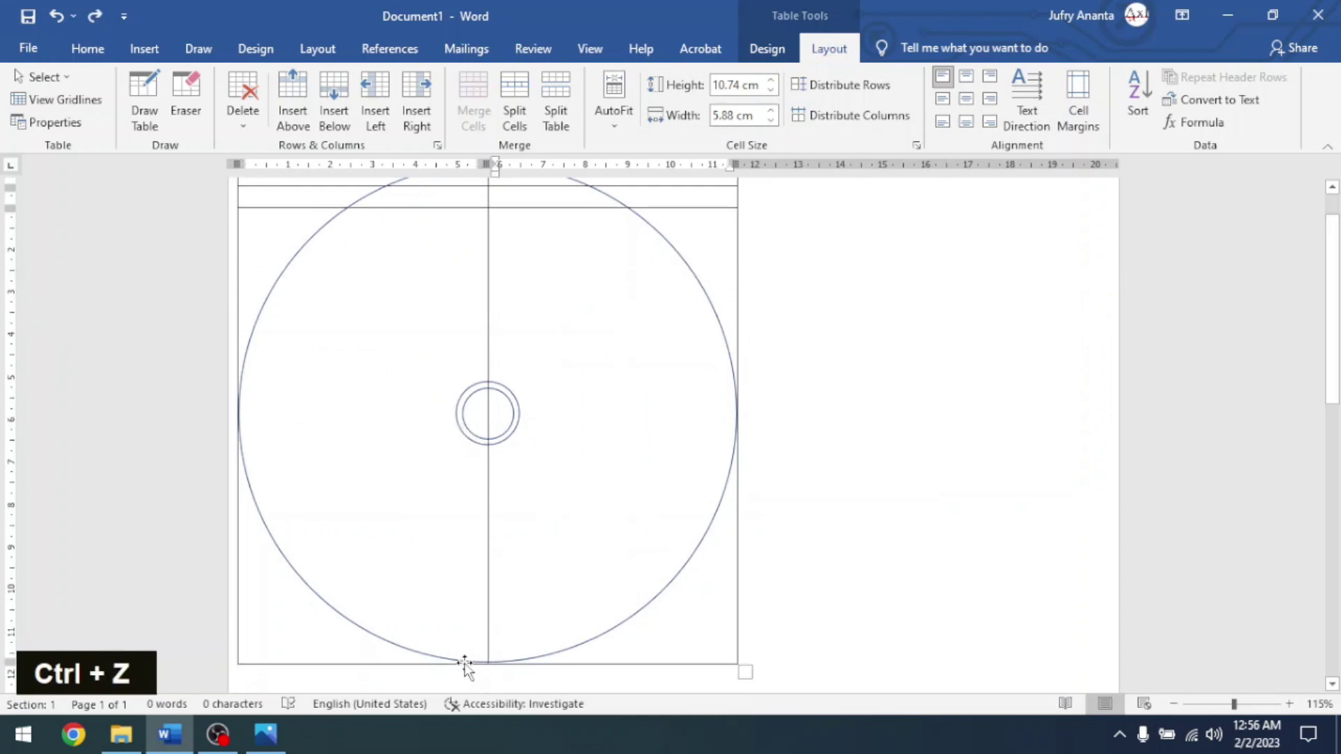
Increase the height of the table's second row by moving its lower border down towards the disc's centre hole.
click(454, 245)
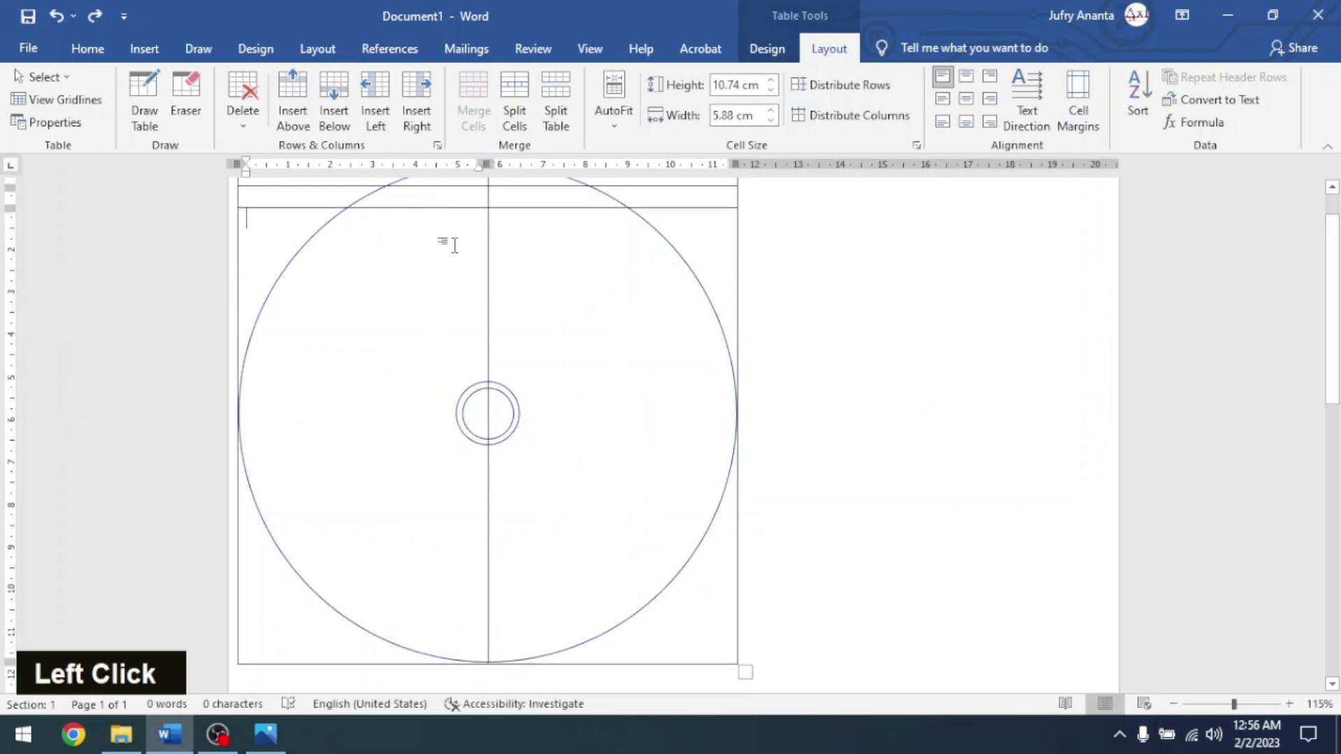
drag(450, 208, 441, 376)
scroll(440, 365, down, 5)
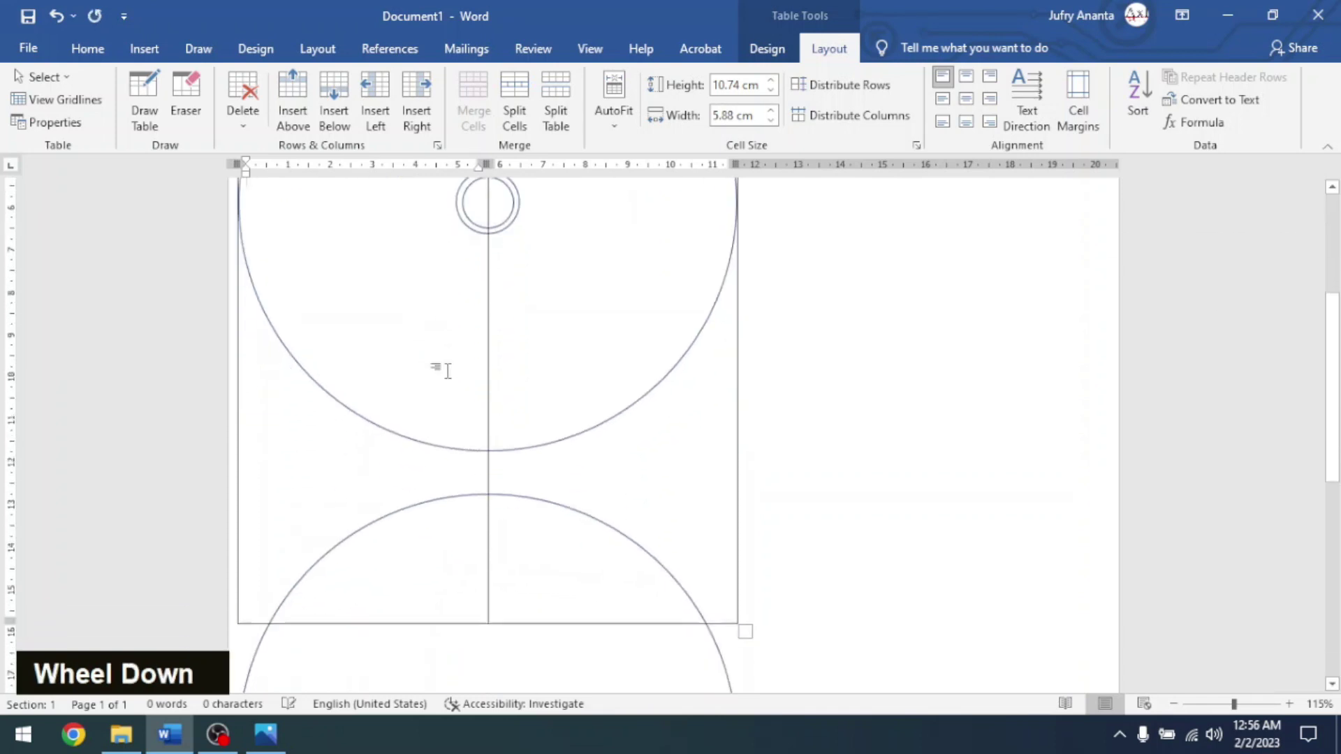
Move the second table row's lower border further down, then increase the first row's height to about 4.48 cm.
scroll(444, 336, up, 3)
drag(442, 271, 443, 347)
scroll(443, 347, down, 5)
scroll(426, 419, up, 8)
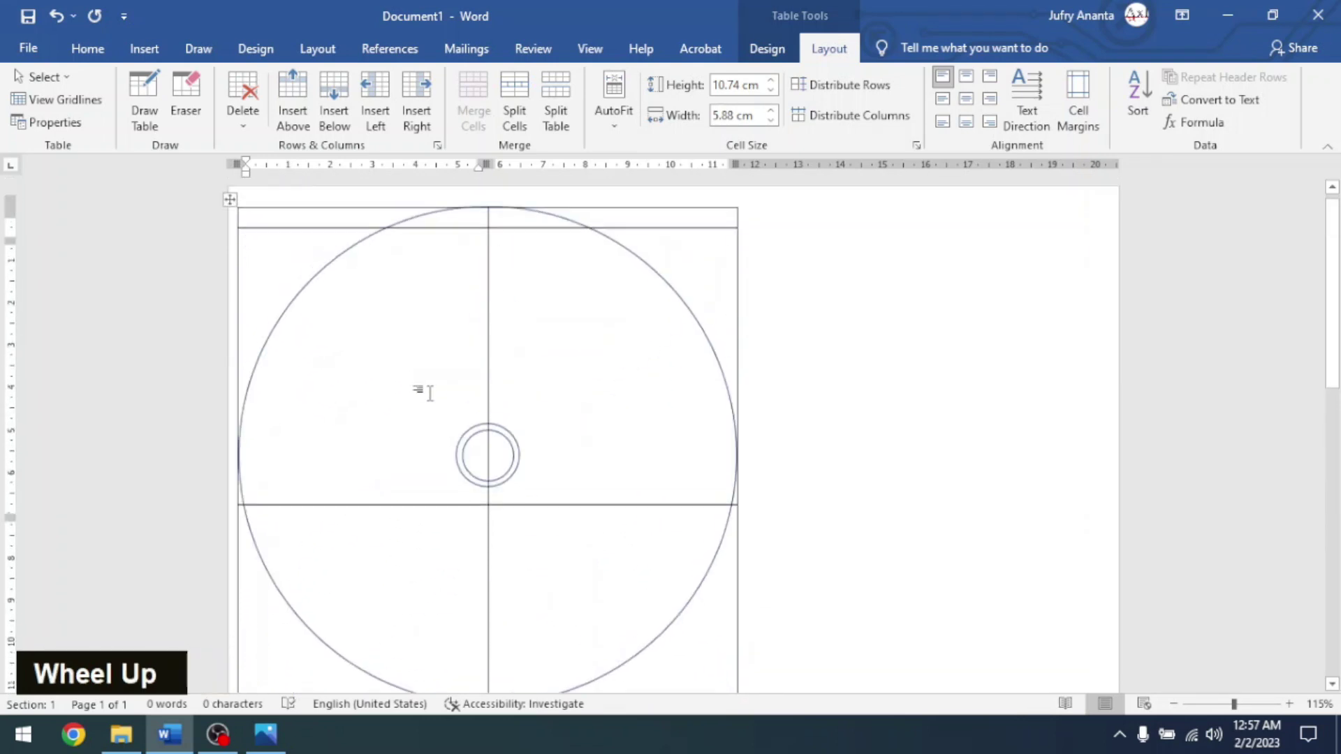
scroll(429, 393, up, 1)
drag(444, 240, 468, 410)
Merge the two cells of the table's first row into a single cell.
drag(464, 290, 539, 290)
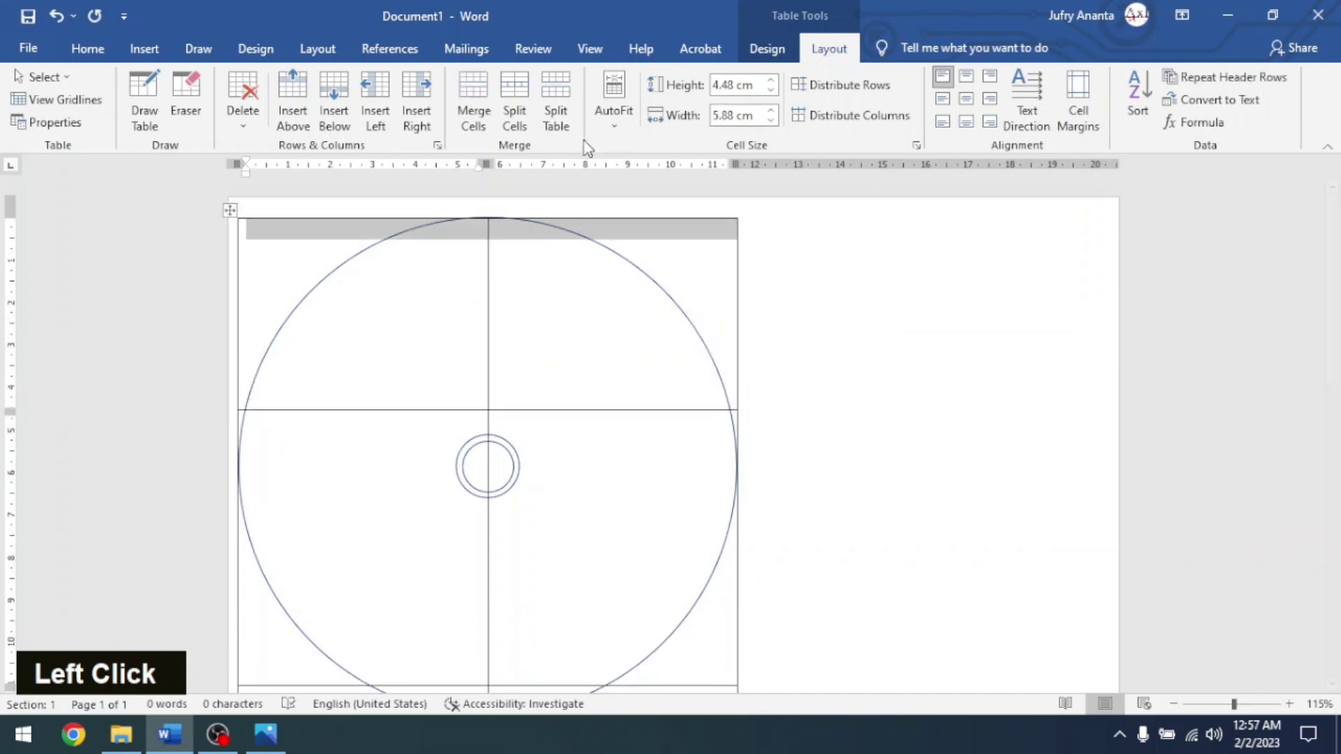
click(469, 119)
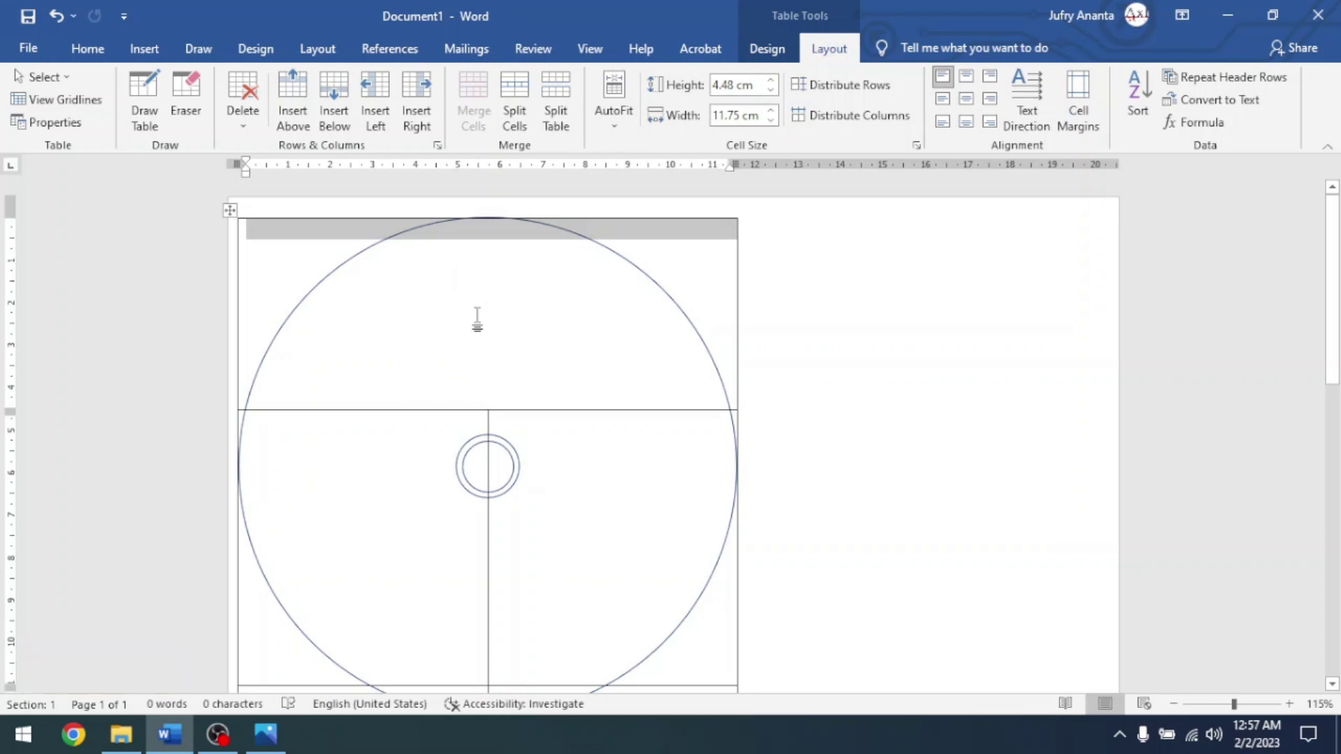
click(466, 277)
Reduce the first row's height to about 3.73 cm and raise the second row's lower border to just below the disc's centre hole.
scroll(547, 320, down, 3)
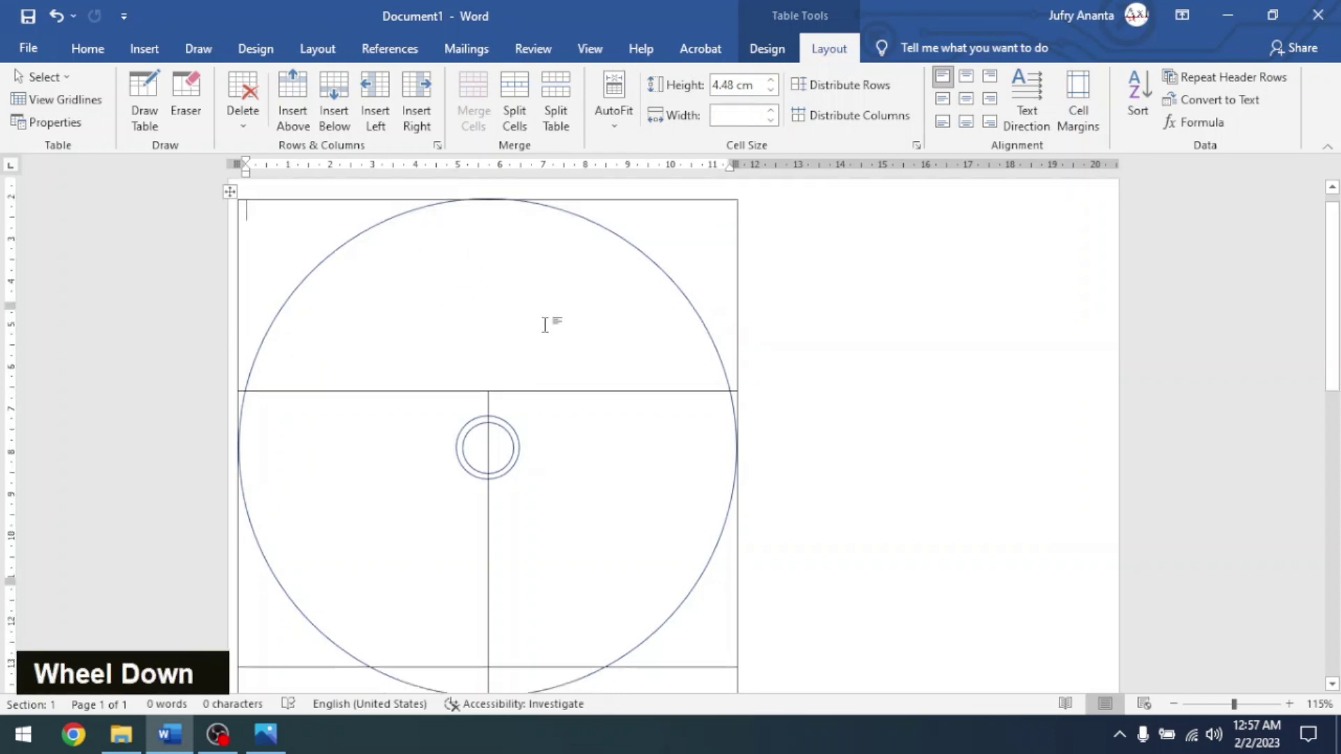
drag(468, 306, 464, 280)
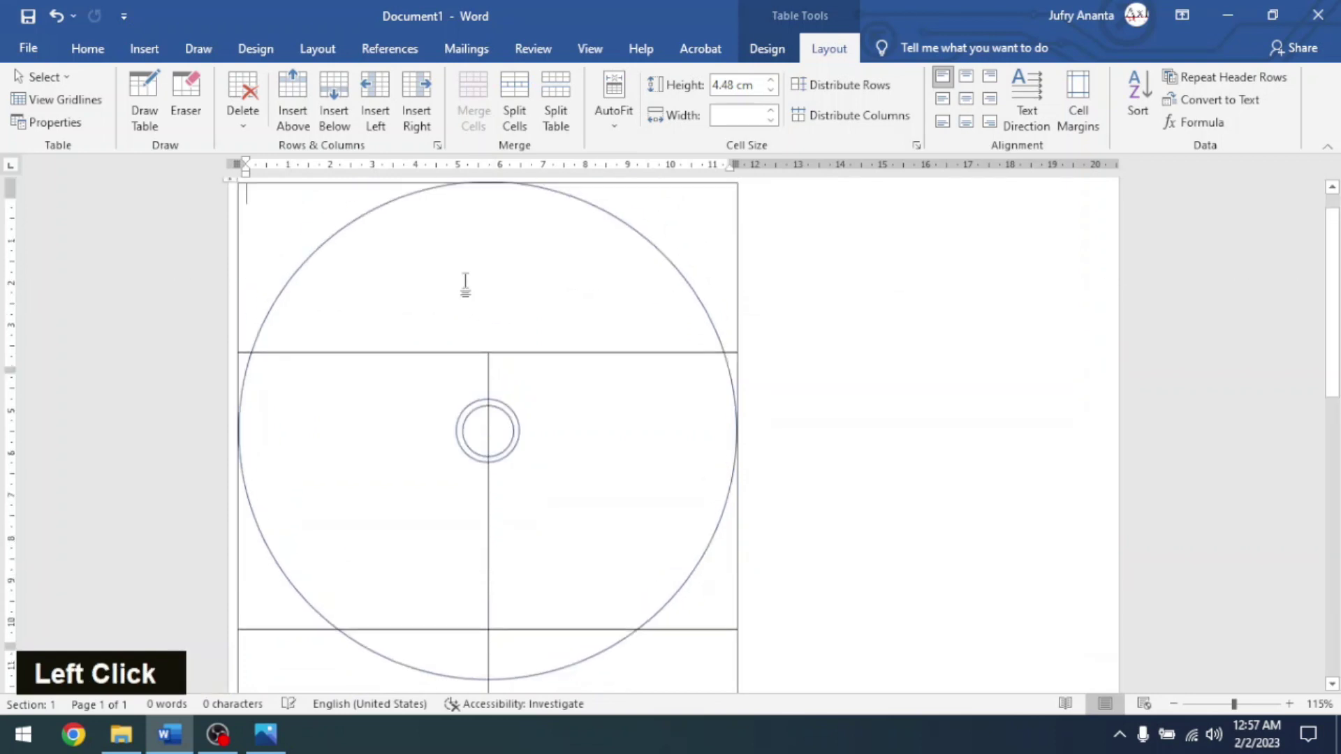
scroll(363, 362, down, 1)
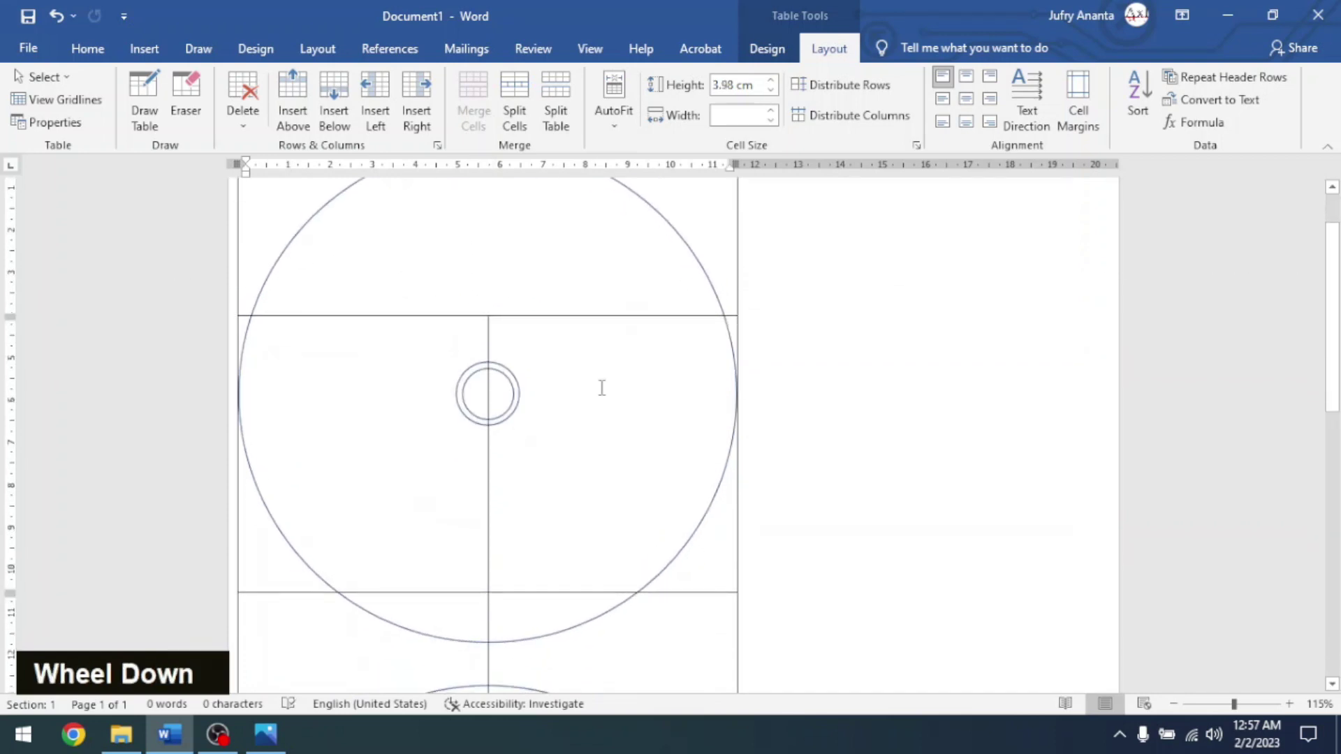
drag(463, 594, 469, 485)
drag(449, 319, 450, 303)
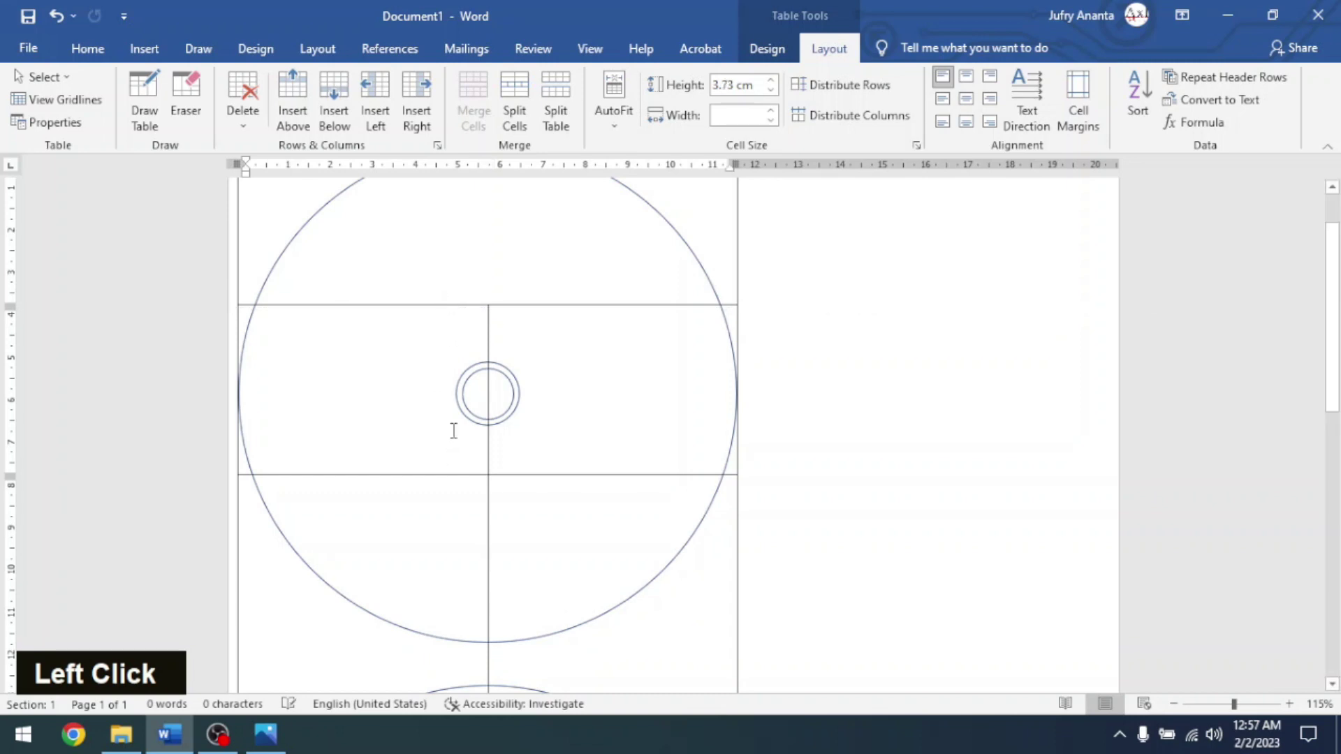
drag(453, 477, 456, 454)
Shorten the last table row by moving its lower border up to the bottom edge of the upper disc.
scroll(456, 454, down, 6)
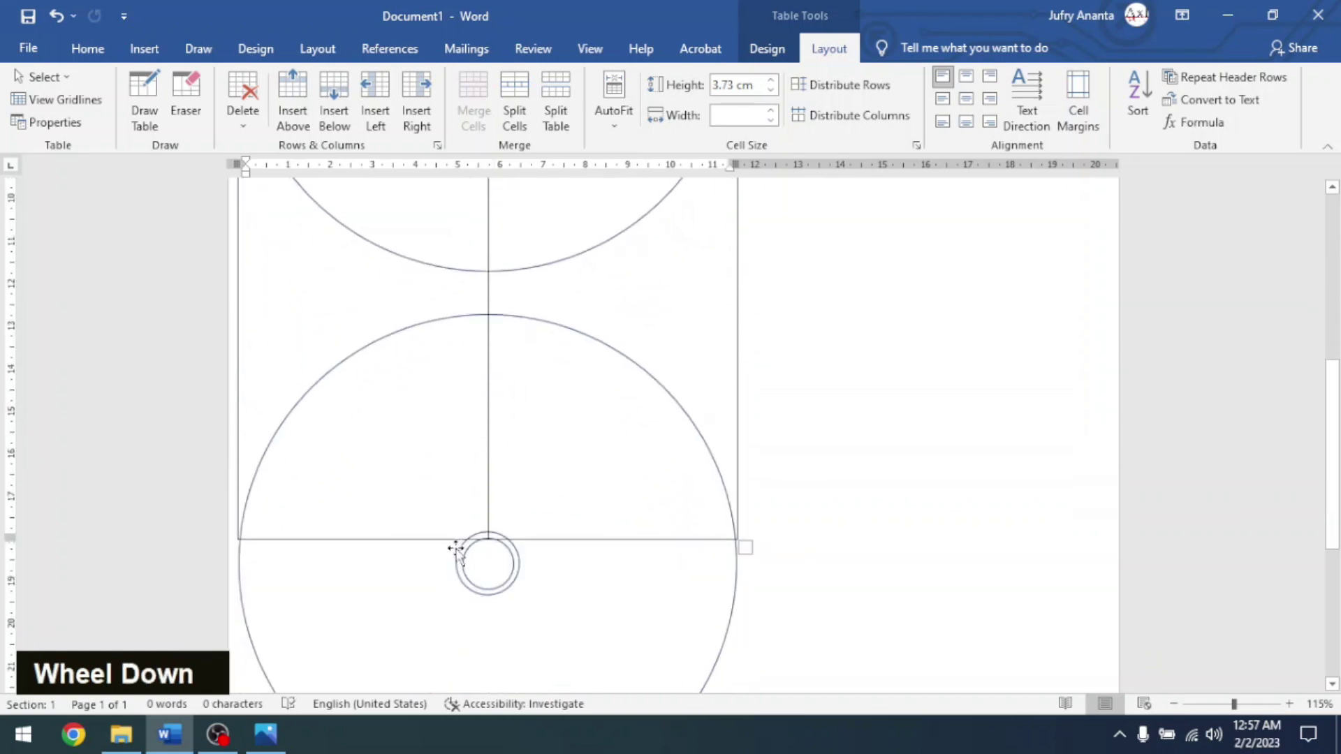
drag(450, 537, 458, 278)
scroll(538, 378, up, 5)
scroll(539, 378, up, 1)
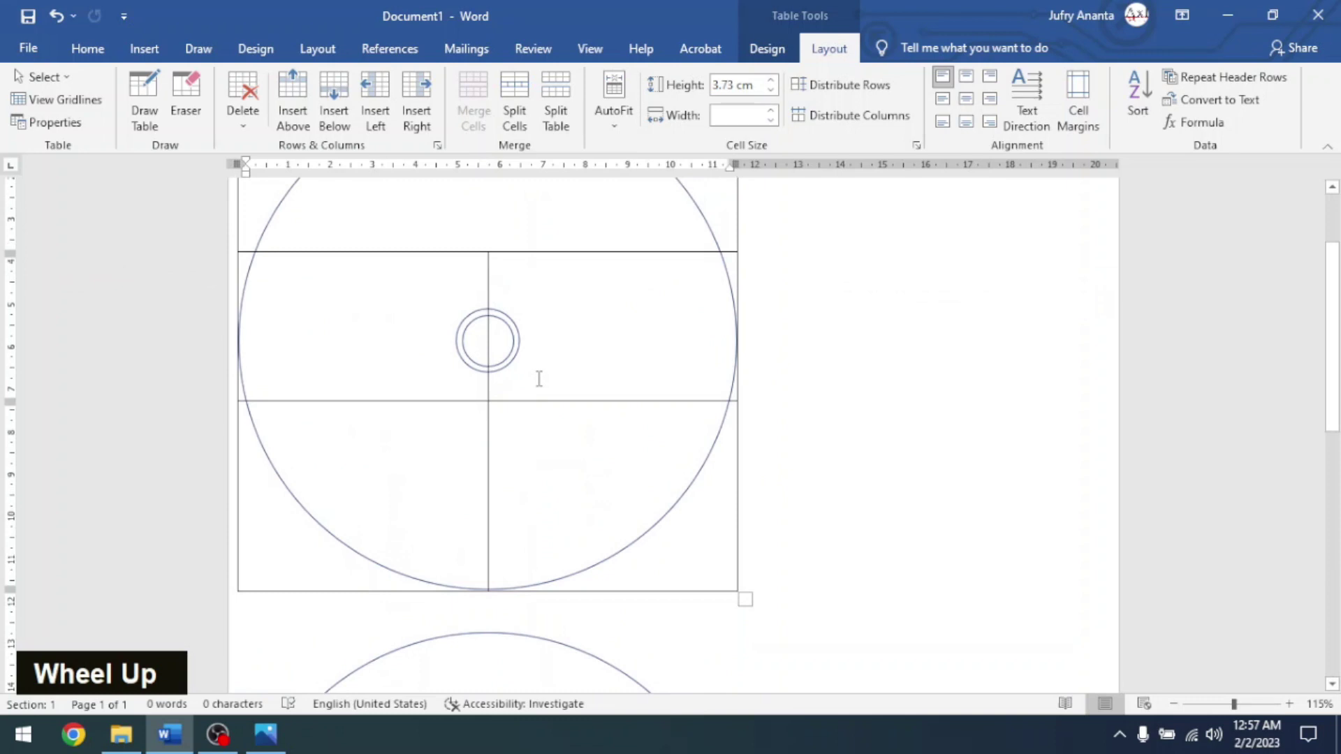
Merge the two cells of the table's last row into a single cell.
scroll(610, 410, up, 4)
scroll(613, 419, down, 2)
scroll(613, 424, up, 2)
scroll(613, 423, down, 1)
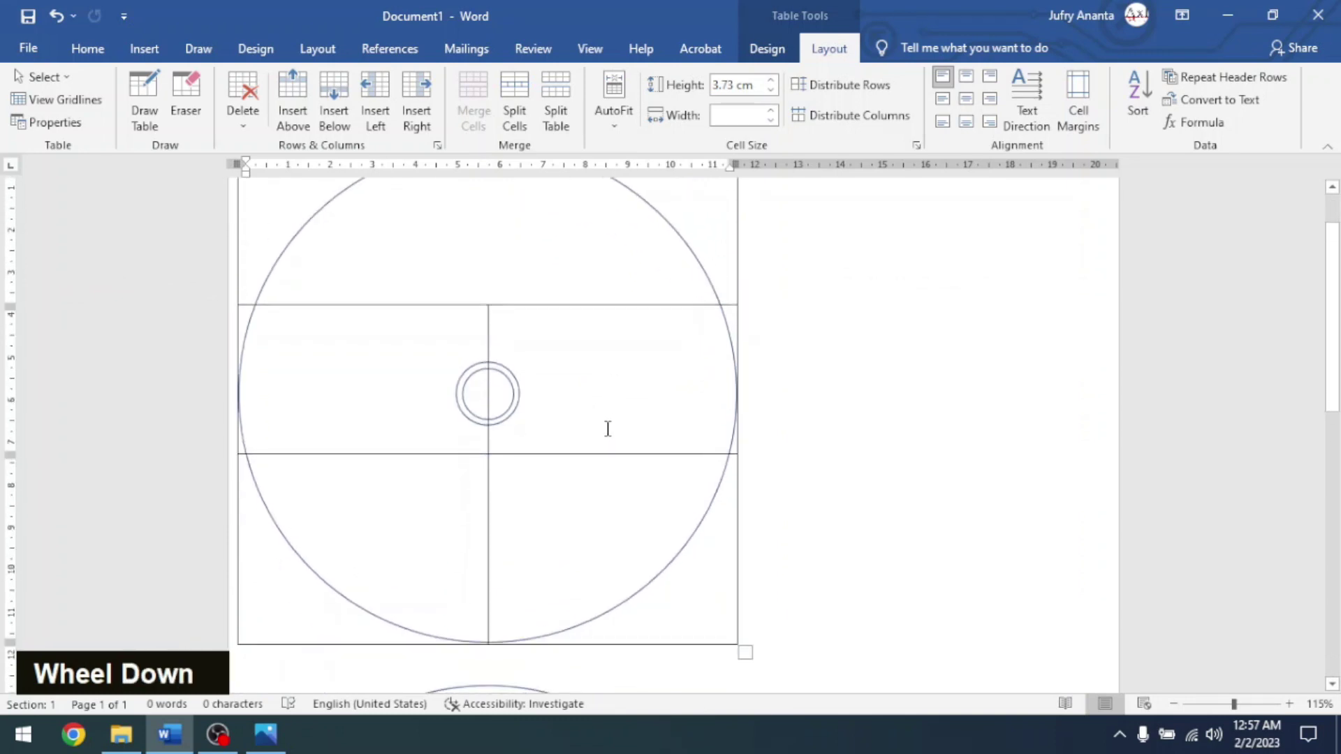
scroll(607, 429, down, 1)
scroll(620, 426, up, 2)
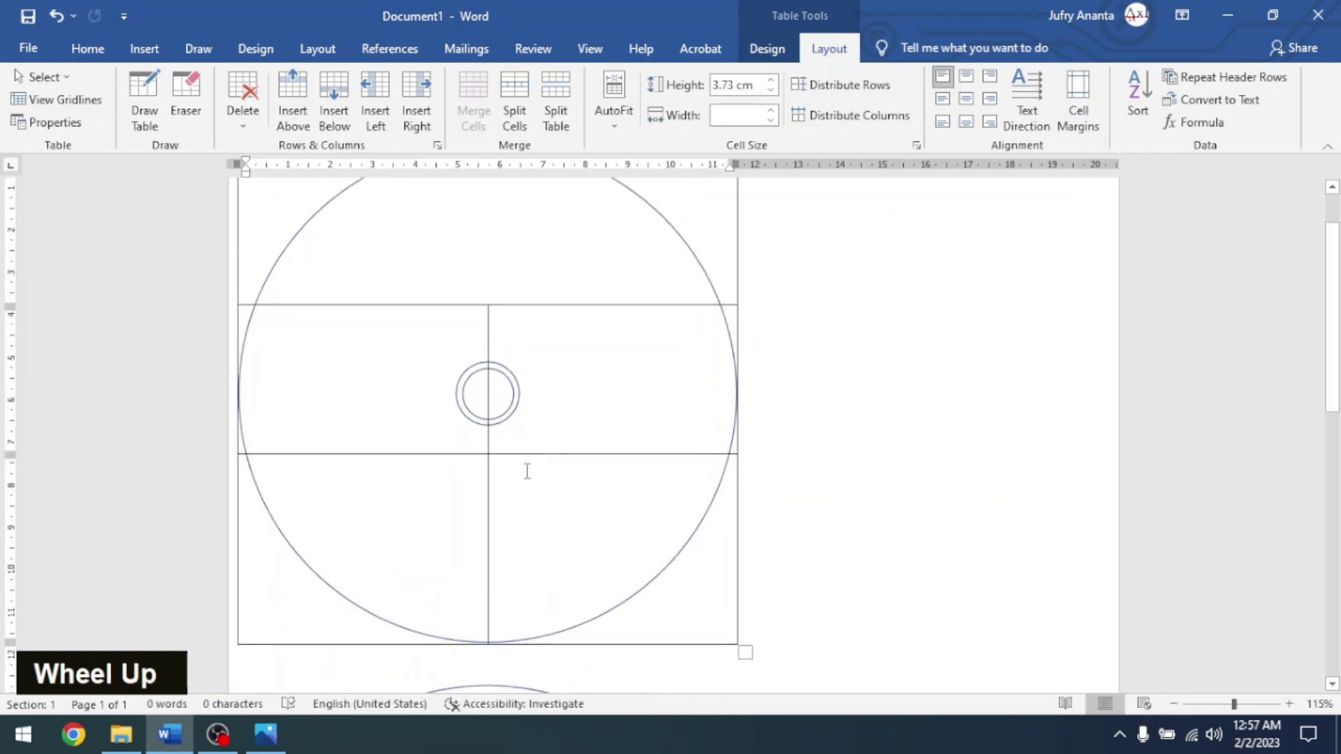
click(503, 493)
click(454, 125)
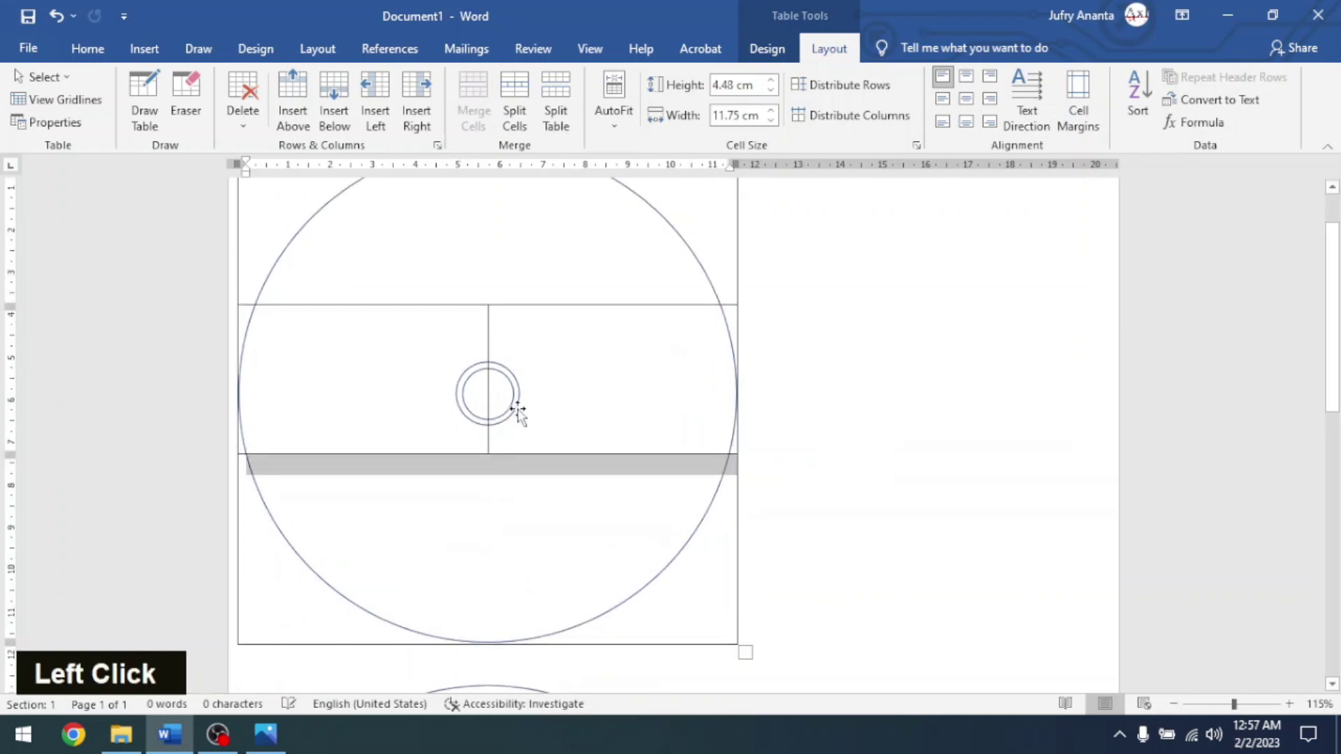
Enter the heading "Skripsi" in the merged first row and add two line breaks below it.
click(608, 375)
scroll(531, 342, up, 3)
click(474, 283)
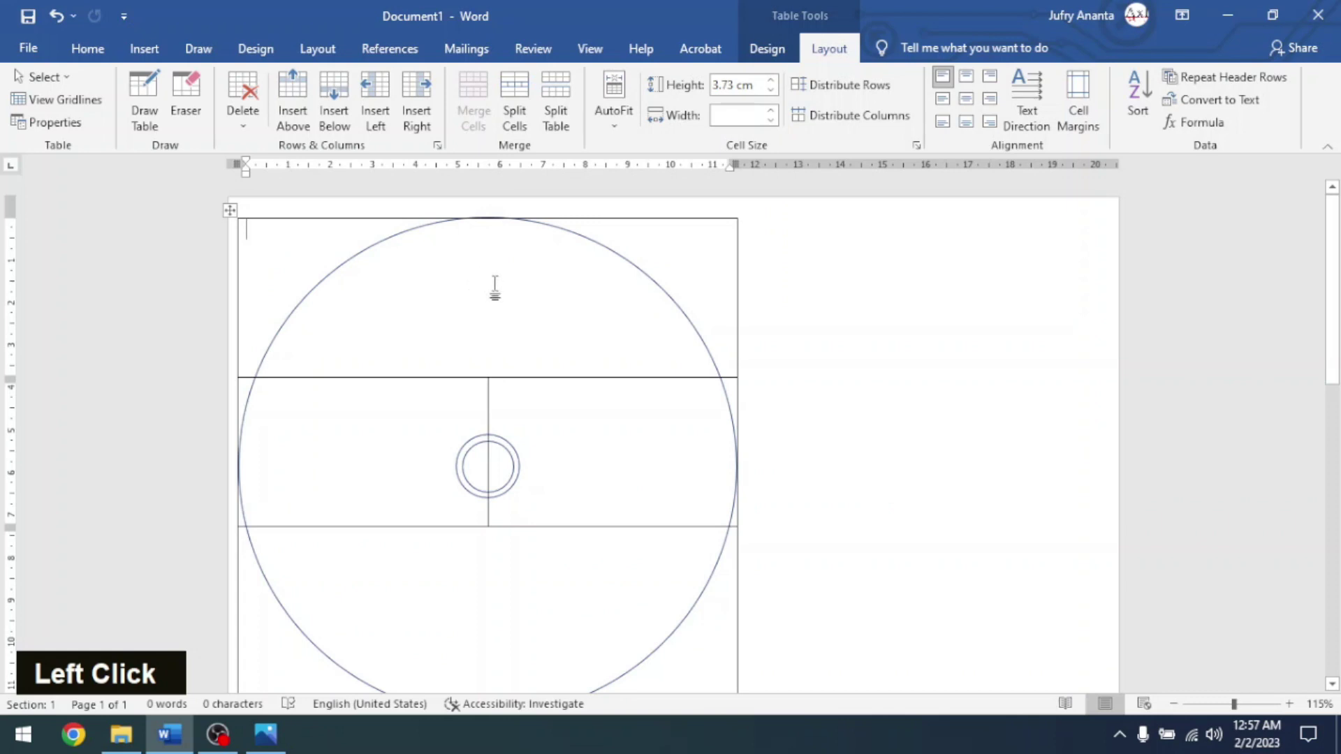
text(skripsi)
key(BackSpace)
key(BackSpace)
key(BackSpace)
key(BackSpace)
key(BackSpace)
key(BackSpace)
key(BackSpace)
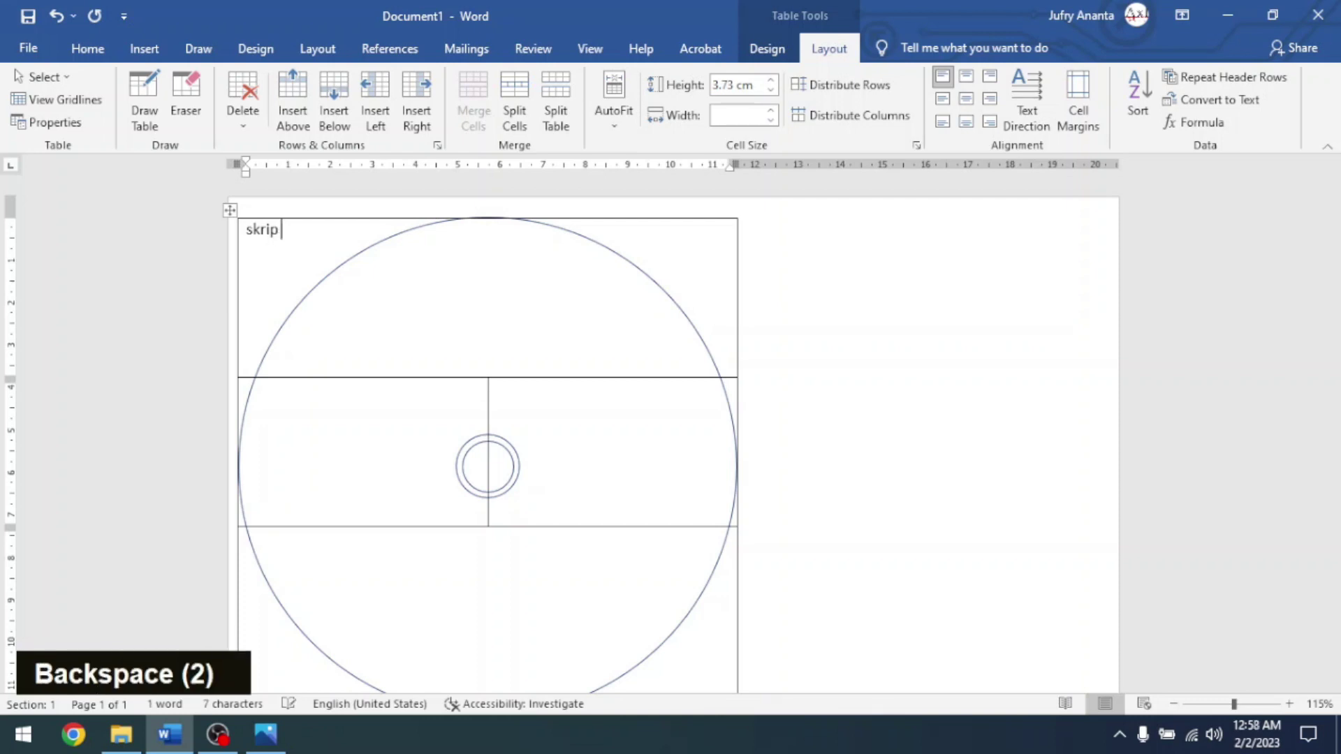
text(skripsi)
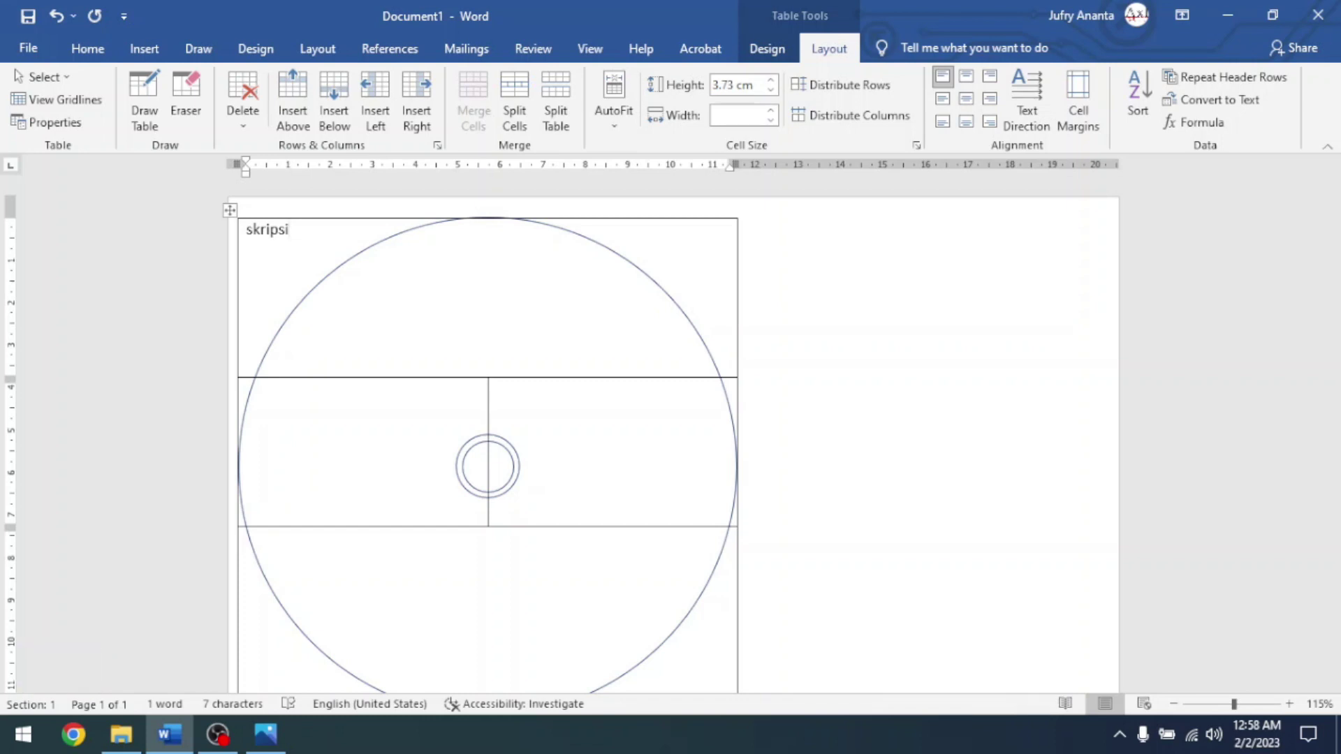
key(BackSpace)
key(BackSpace)
key(BackSpace)
key(BackSpace)
key(BackSpace)
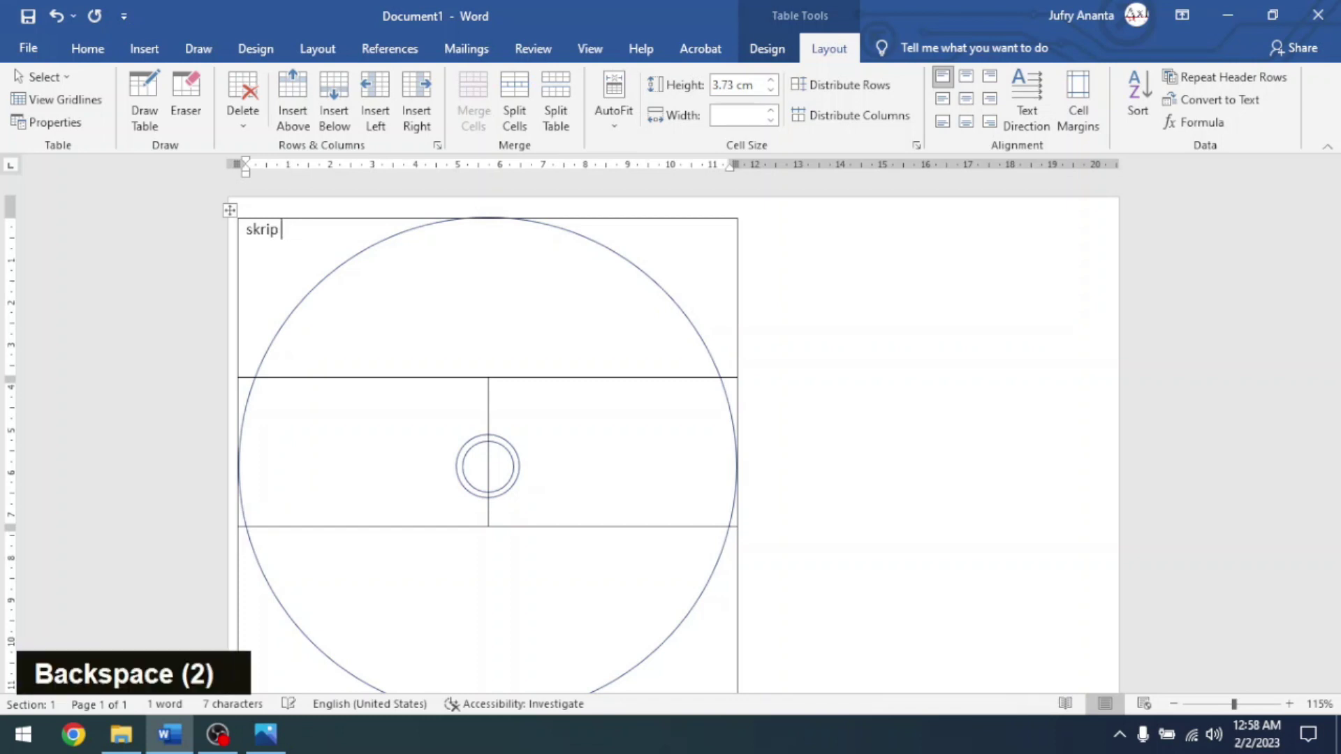
key(BackSpace)
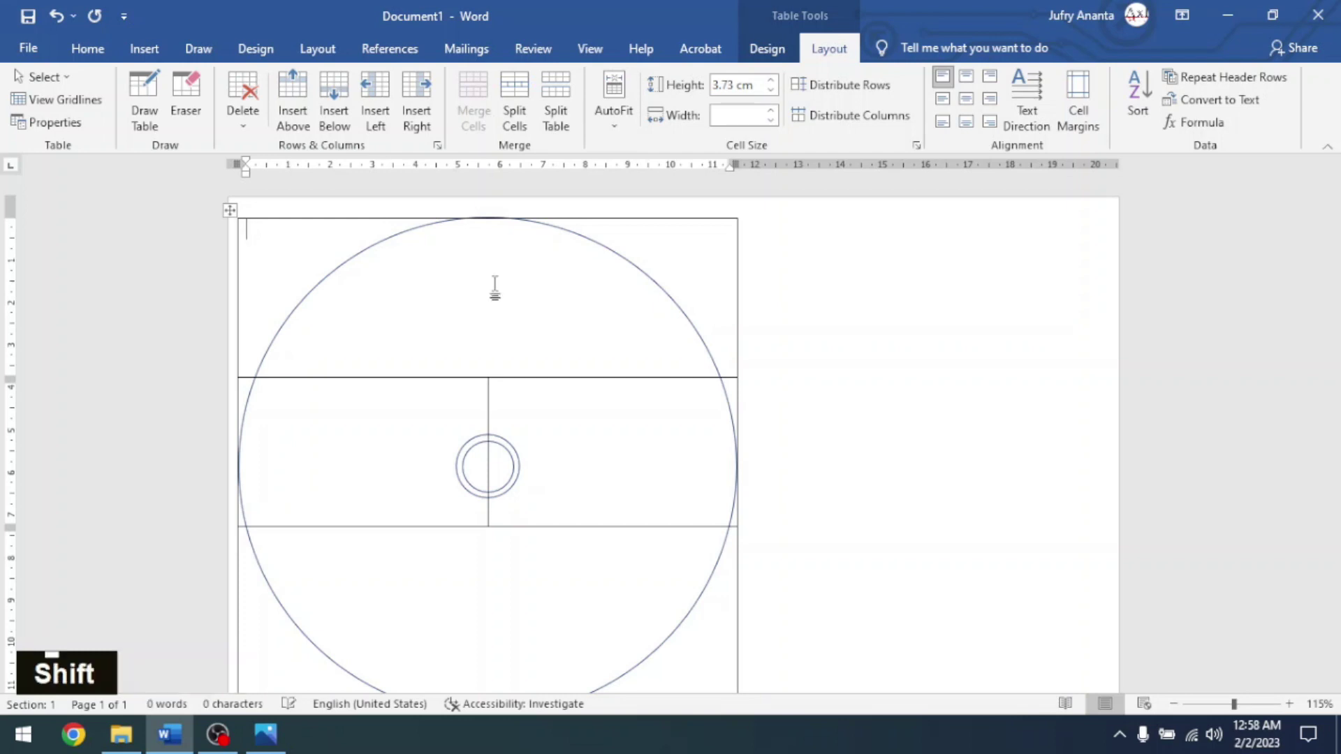
text(skripsi)
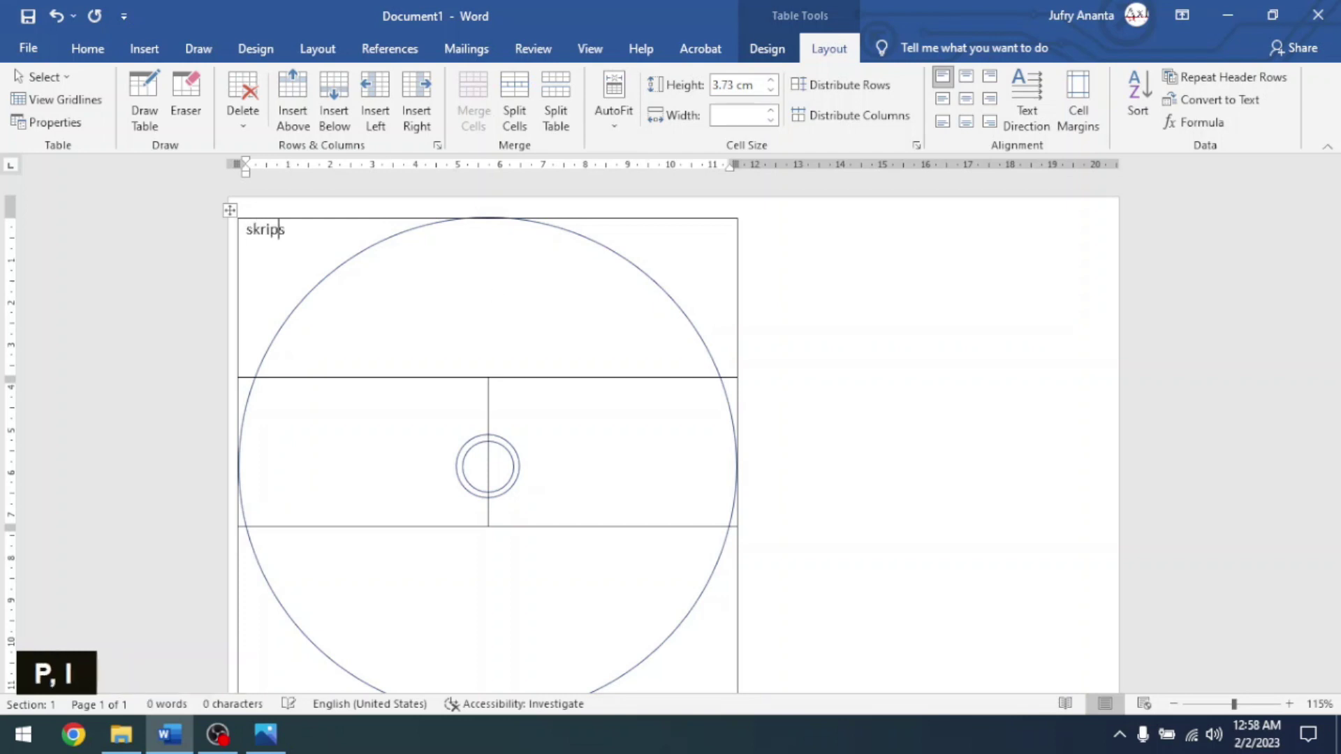
key(Return)
key(Return)
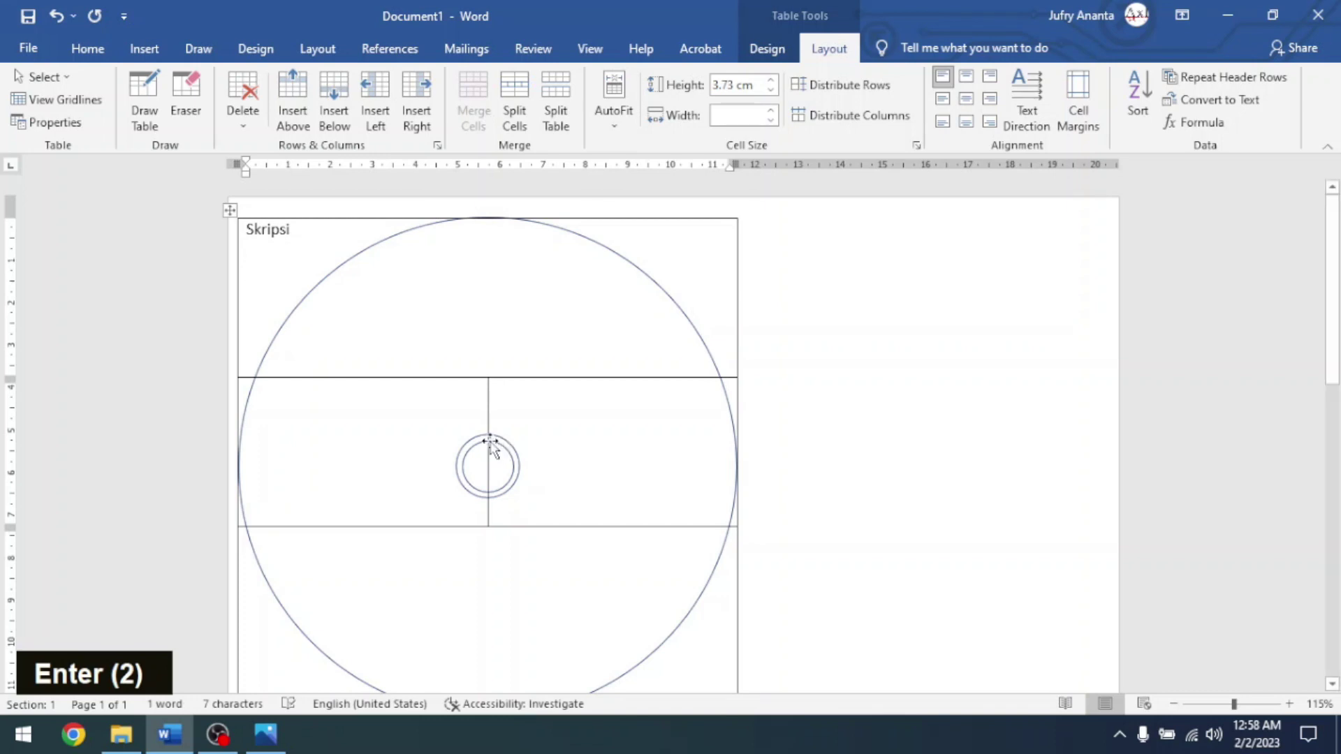
Switch to File Explorer and open the Word document Laporan Skripsi from the Documents folder.
click(120, 739)
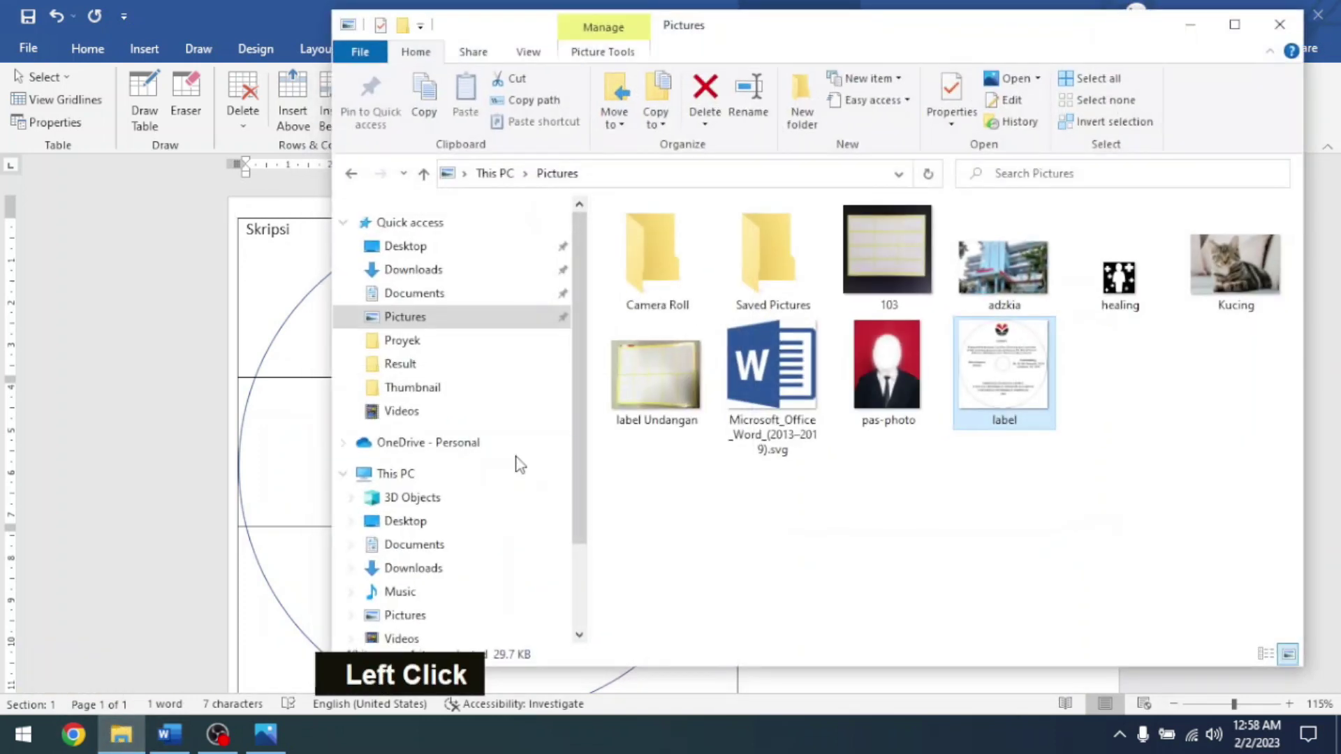
click(415, 293)
click(782, 464)
scroll(784, 482, down, 2)
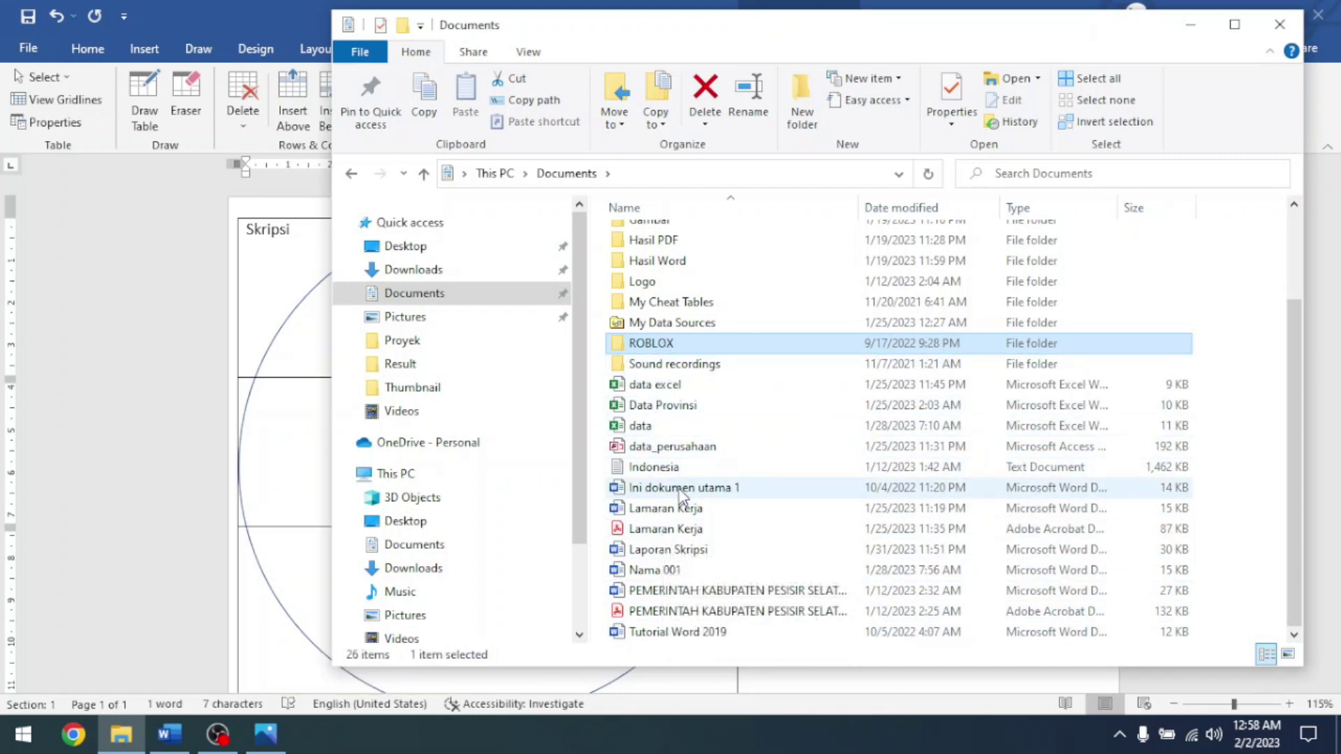
double_click(683, 550)
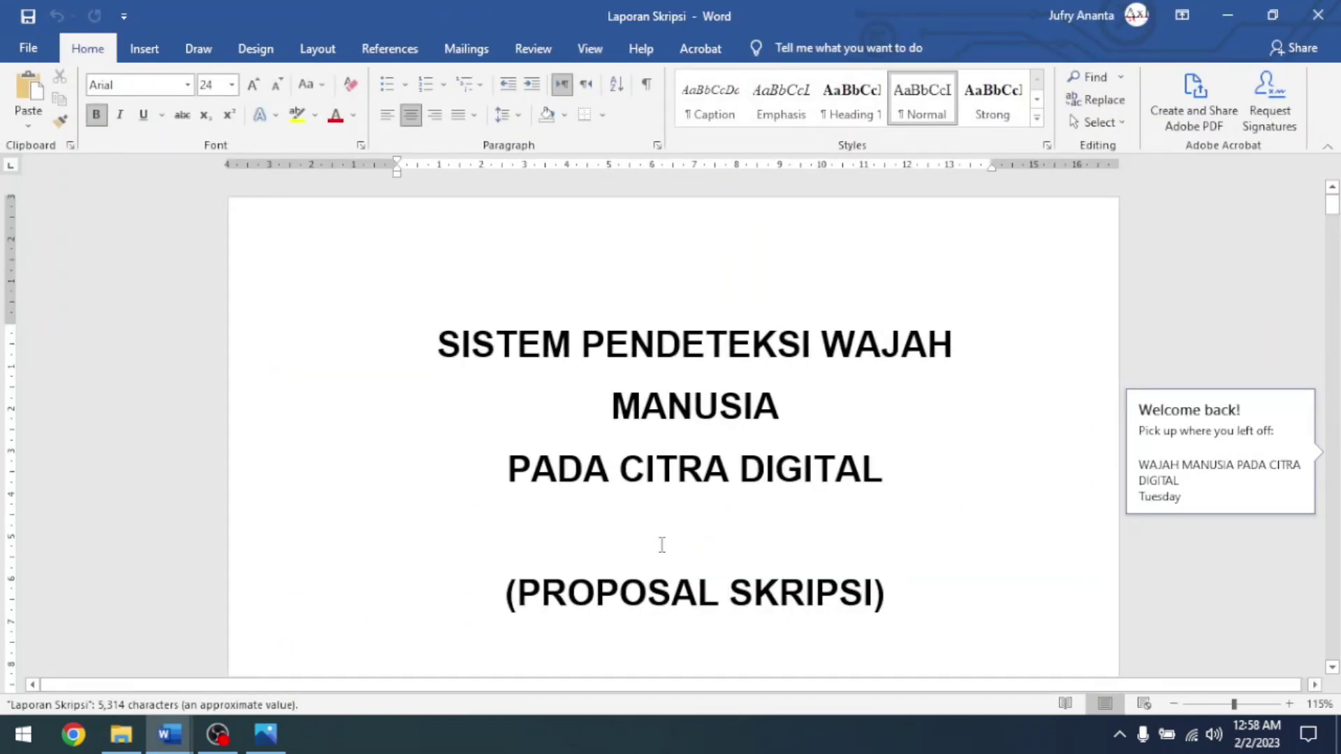
Look through the Laporan Skripsi pages for label text and close the document.
scroll(662, 544, down, 15)
scroll(641, 461, down, 12)
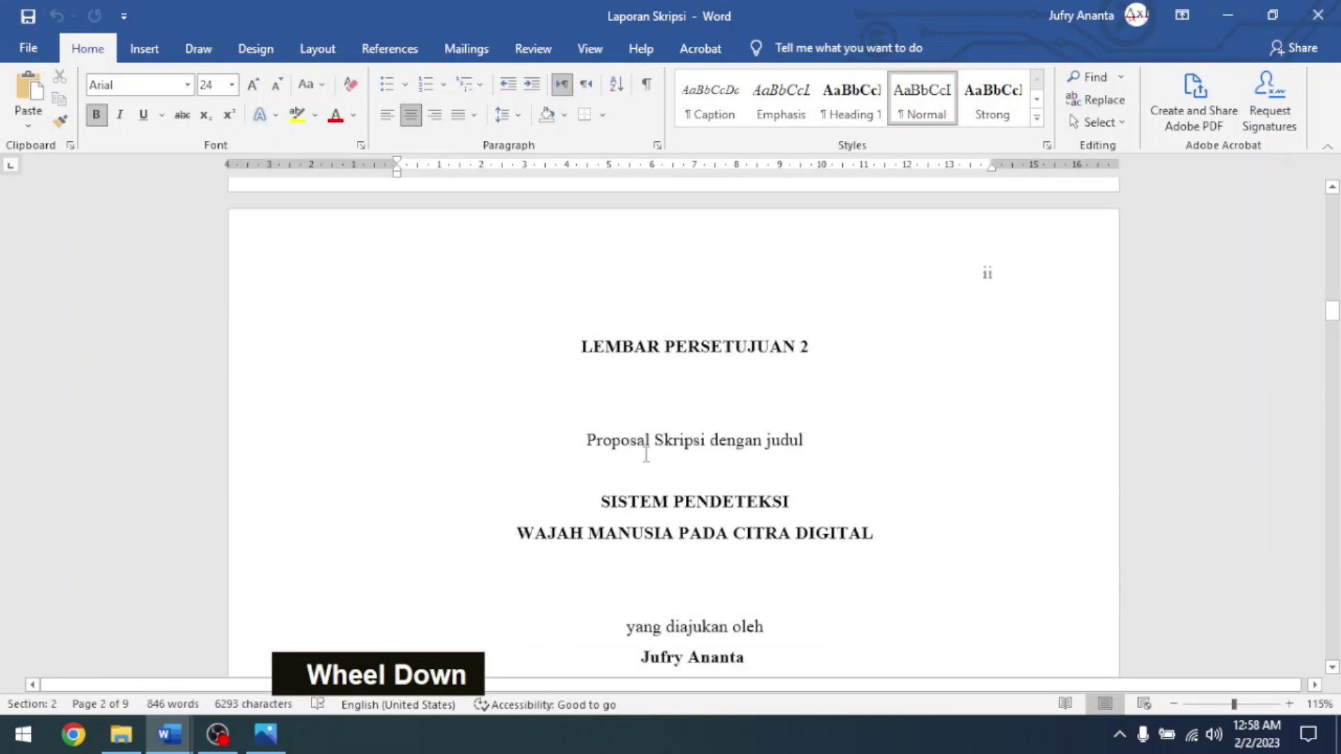
scroll(672, 450, down, 2)
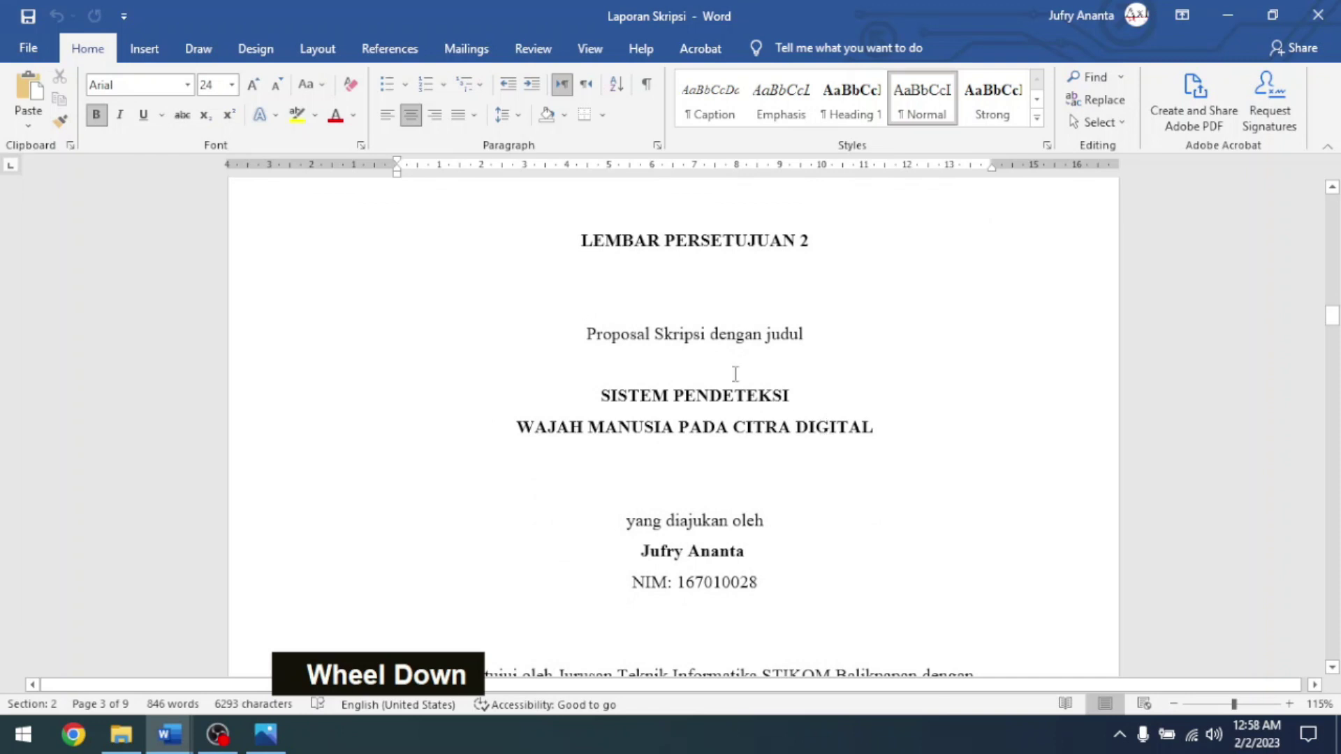
scroll(735, 374, down, 12)
scroll(704, 354, down, 4)
scroll(706, 354, up, 7)
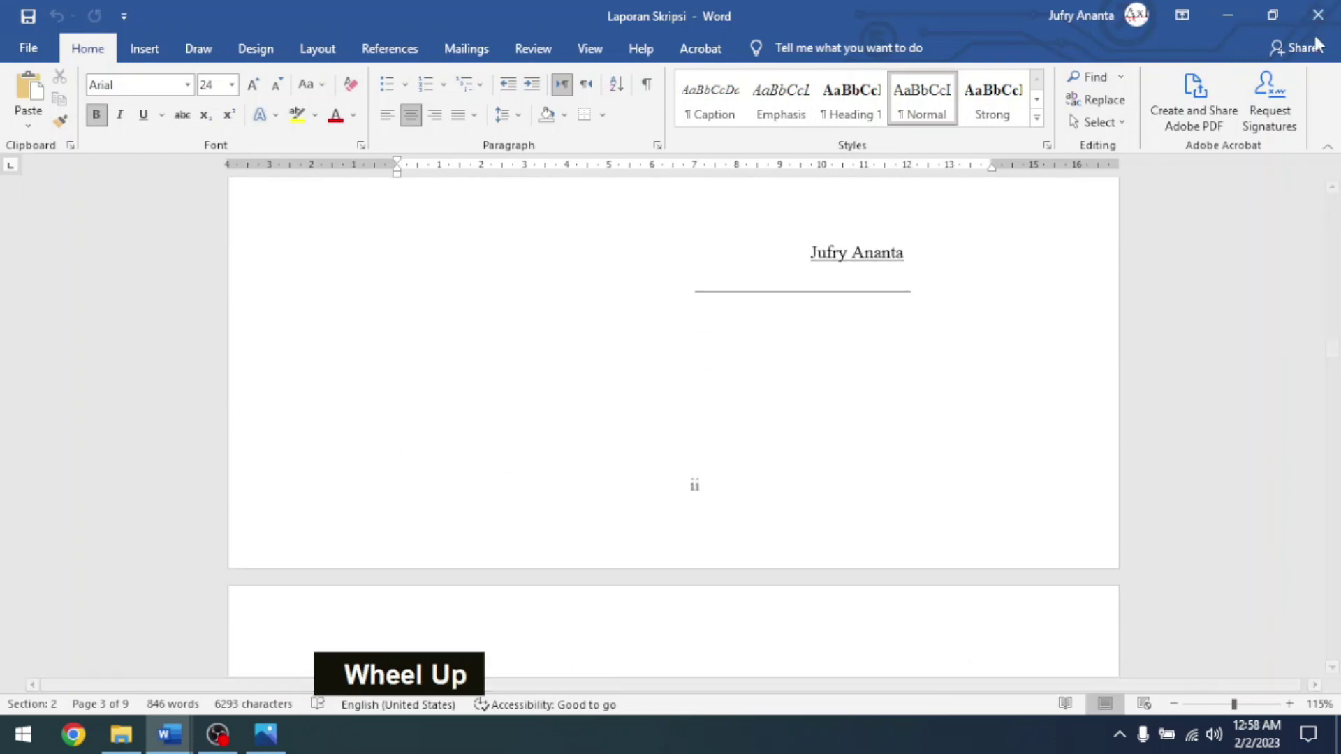
click(1318, 14)
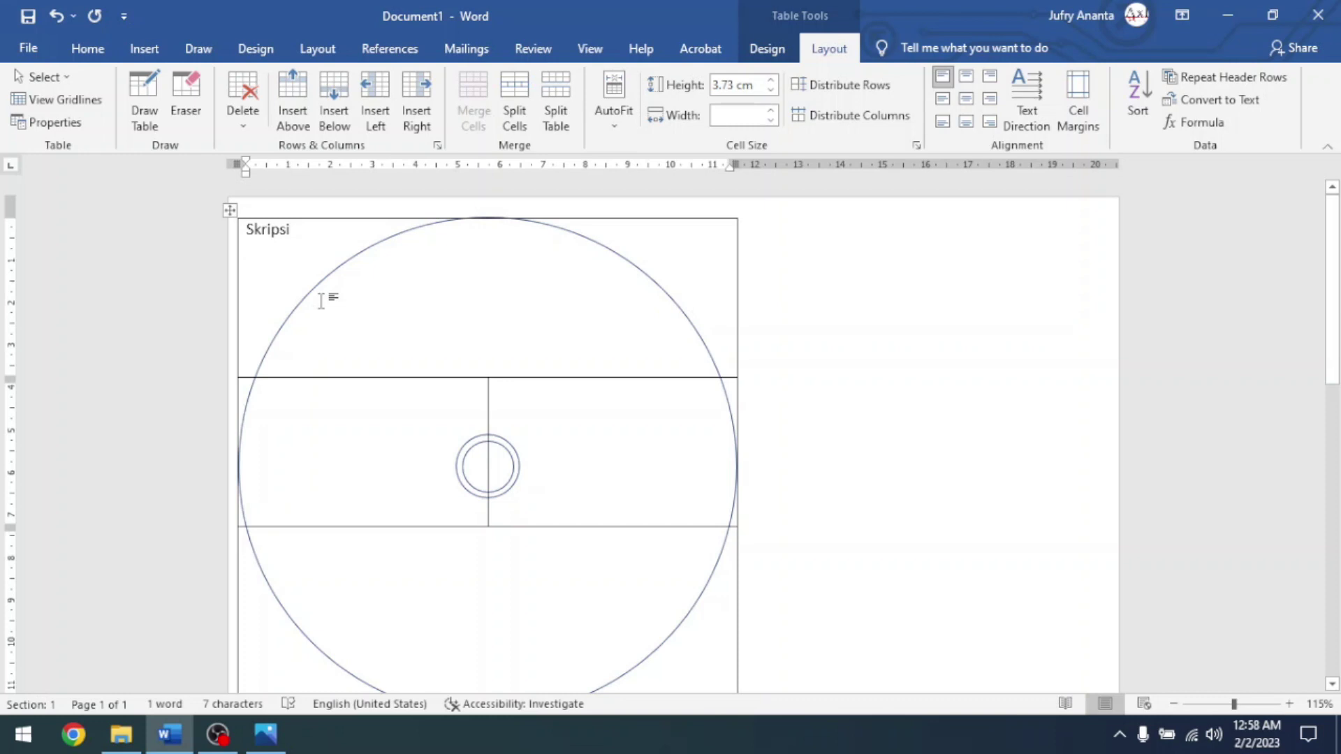
Below the heading, enter the quoted title "teknik pembuatan label cd dengan memakai aplikasi microsoft office word yang diimplementasikan dalam berbagai keperluan".
text("teknik pembuatan label cd dengan ")
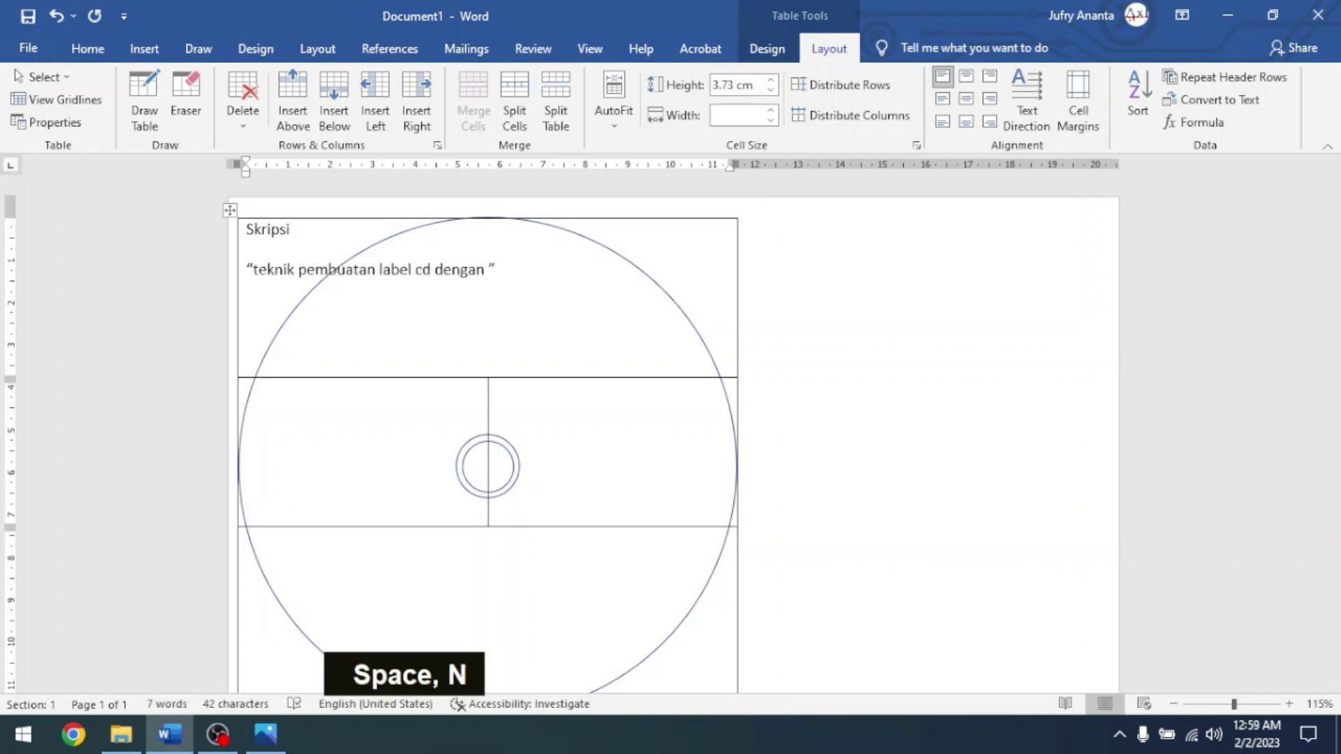
text(memakai aplikasi office word)
click(665, 270)
text(microsoft office word)
click(309, 349)
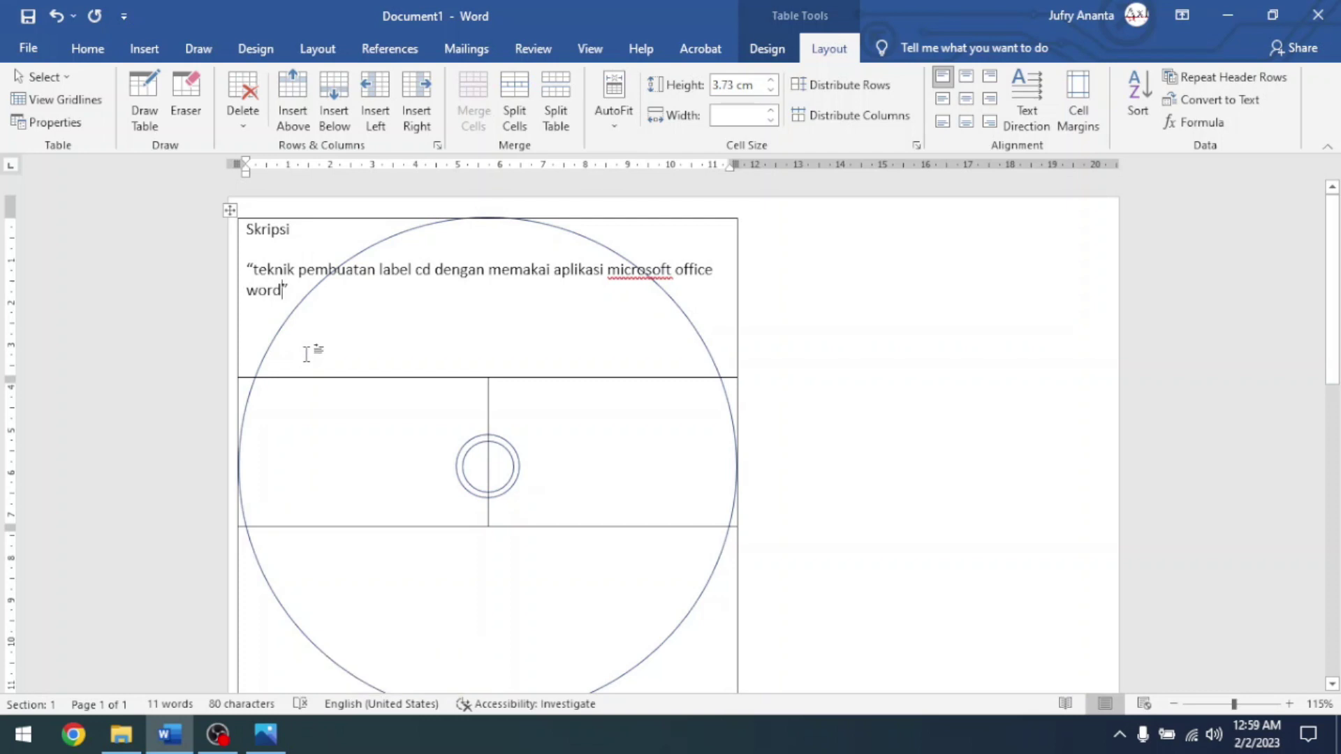
text(yang )
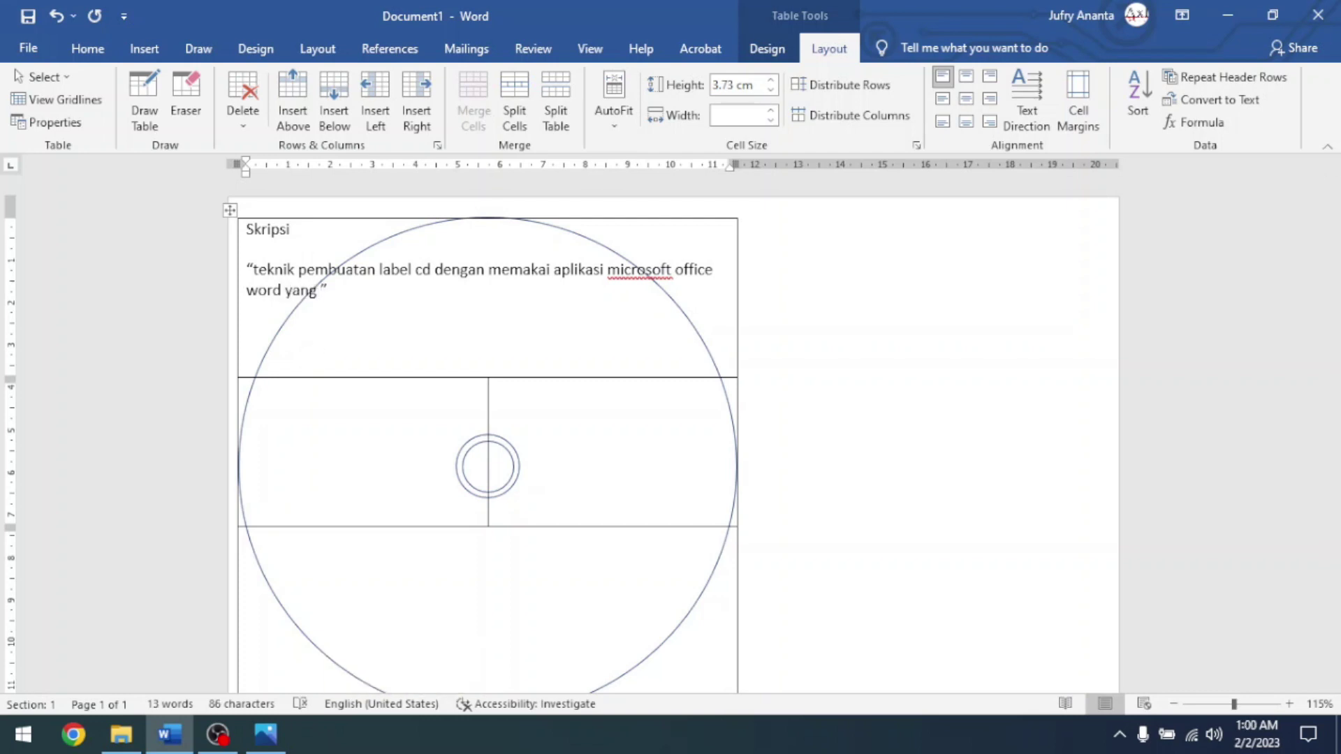
text(diimplementasikan dalam berbagai keperluan)
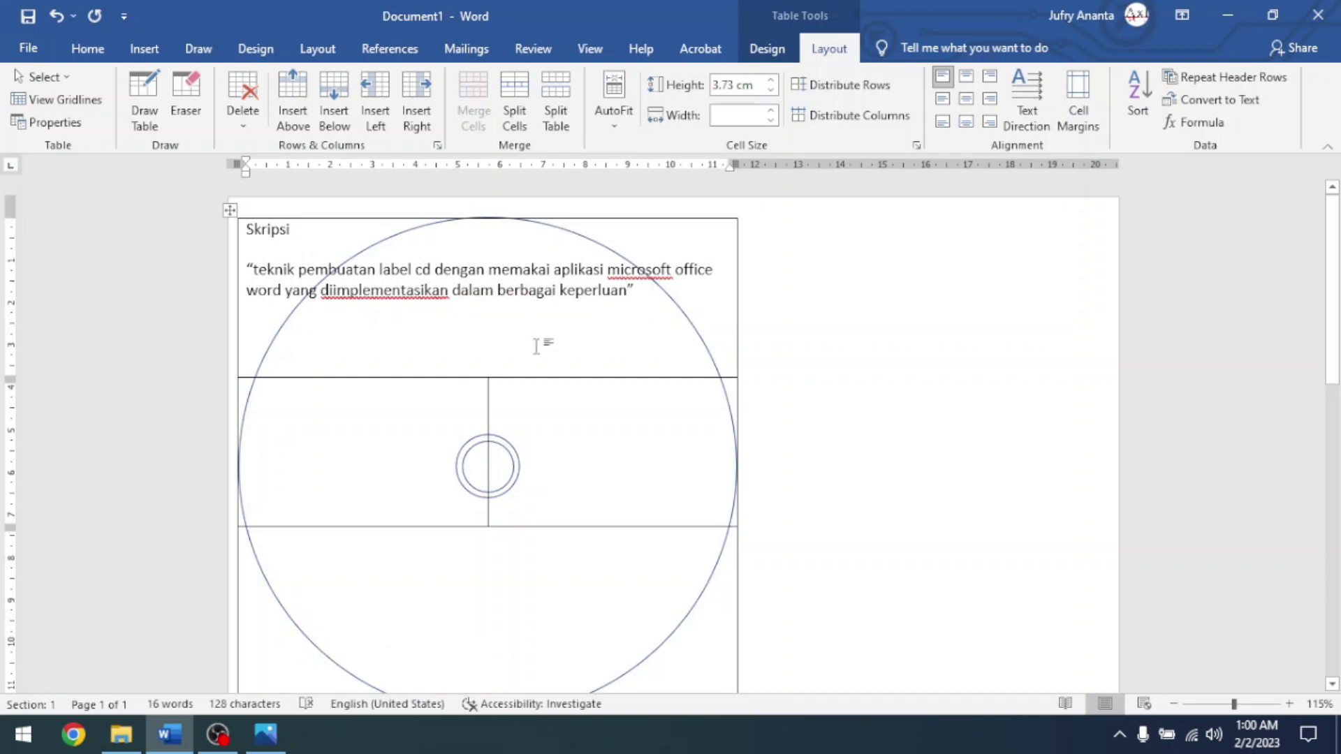
Convert the heading and the quoted title in the first row to uppercase and centre them horizontally.
click(646, 290)
drag(649, 290, 321, 292)
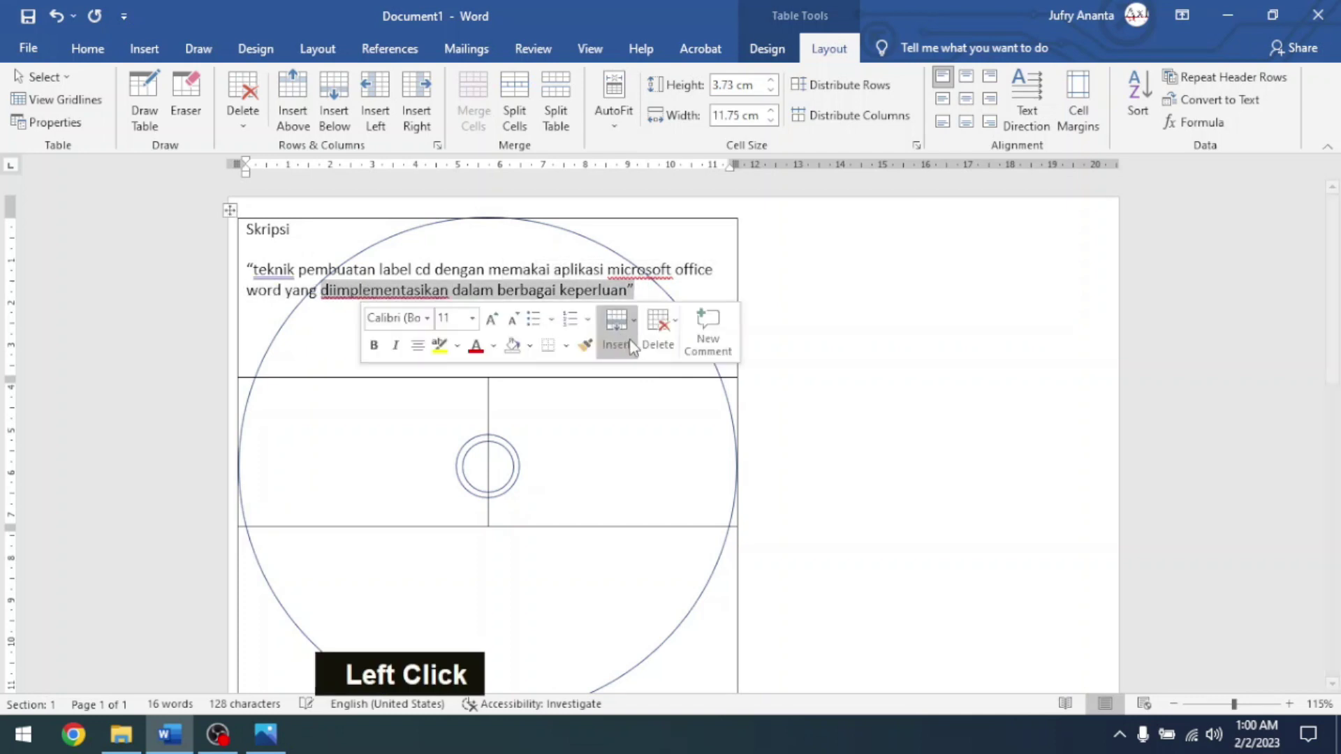
drag(636, 290, 244, 229)
key(shift+F3)
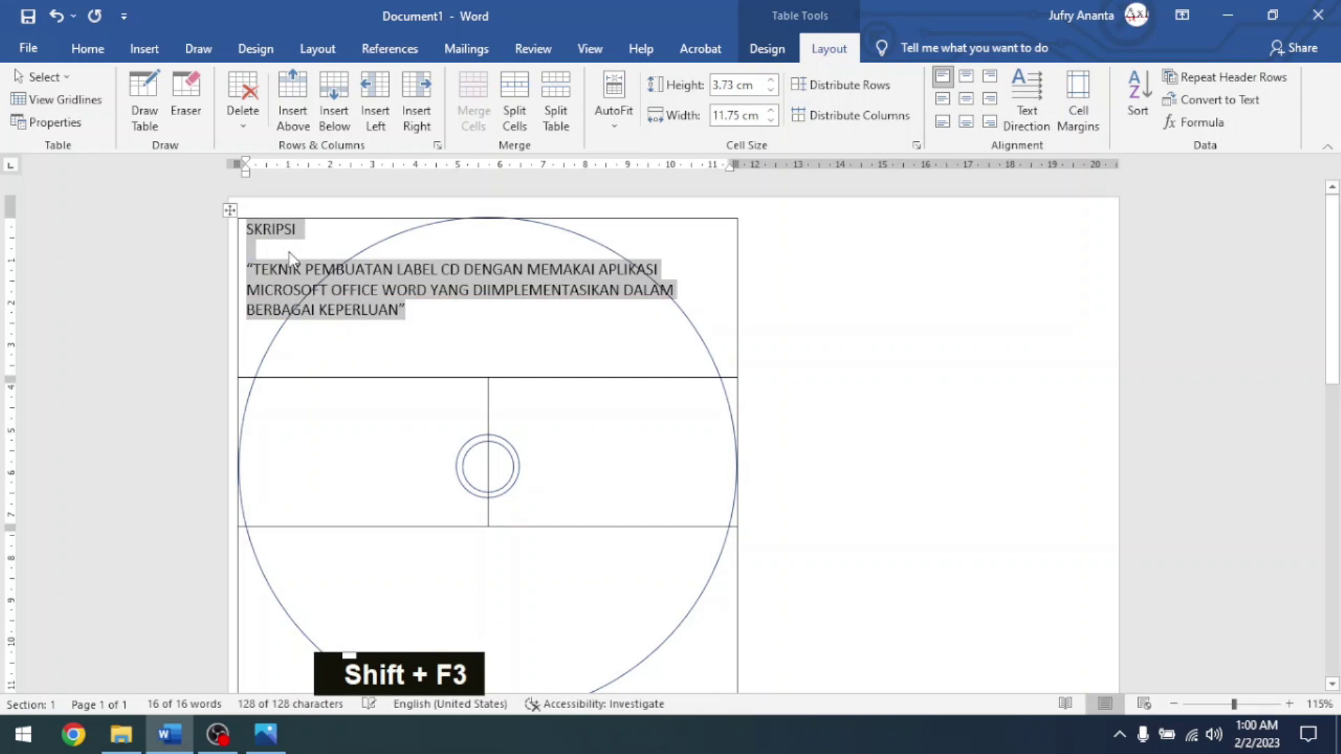
key(ctrl+e)
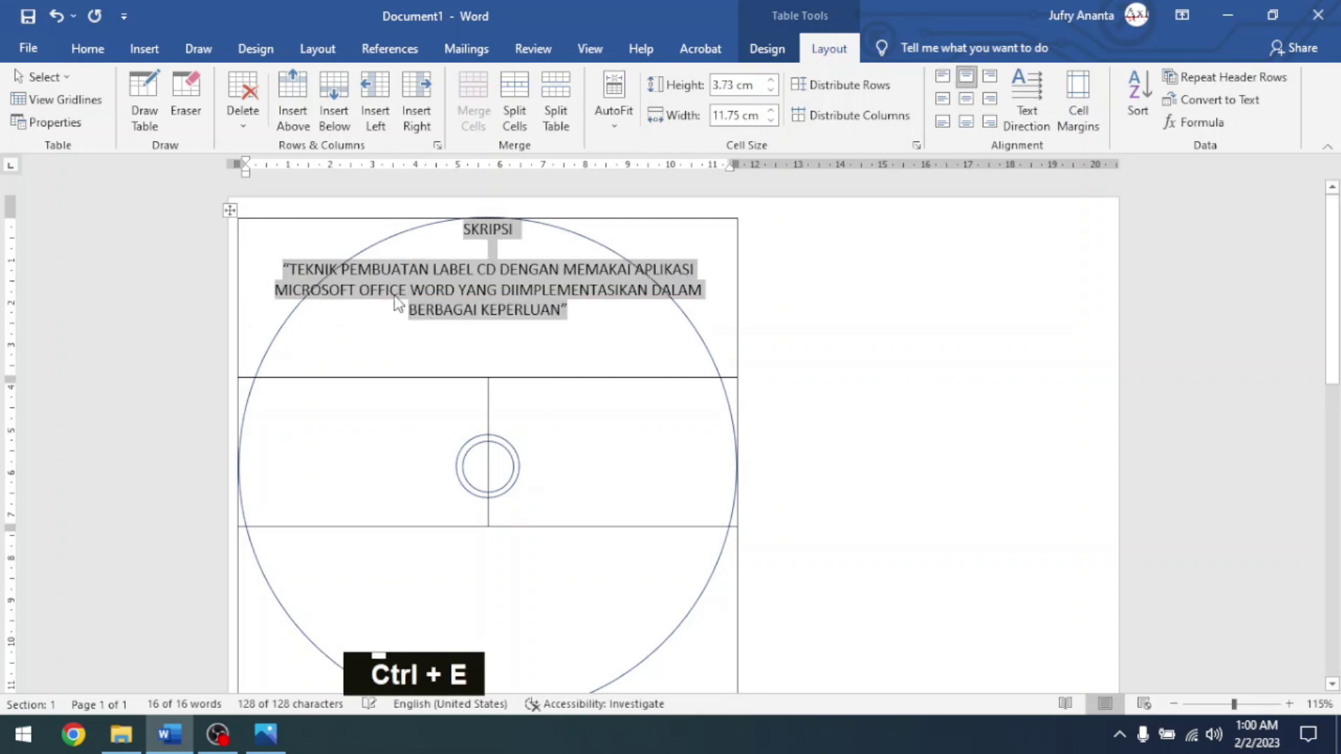
Try to add a blank line above the SKRIPSI heading and undo it.
click(480, 236)
key(Return)
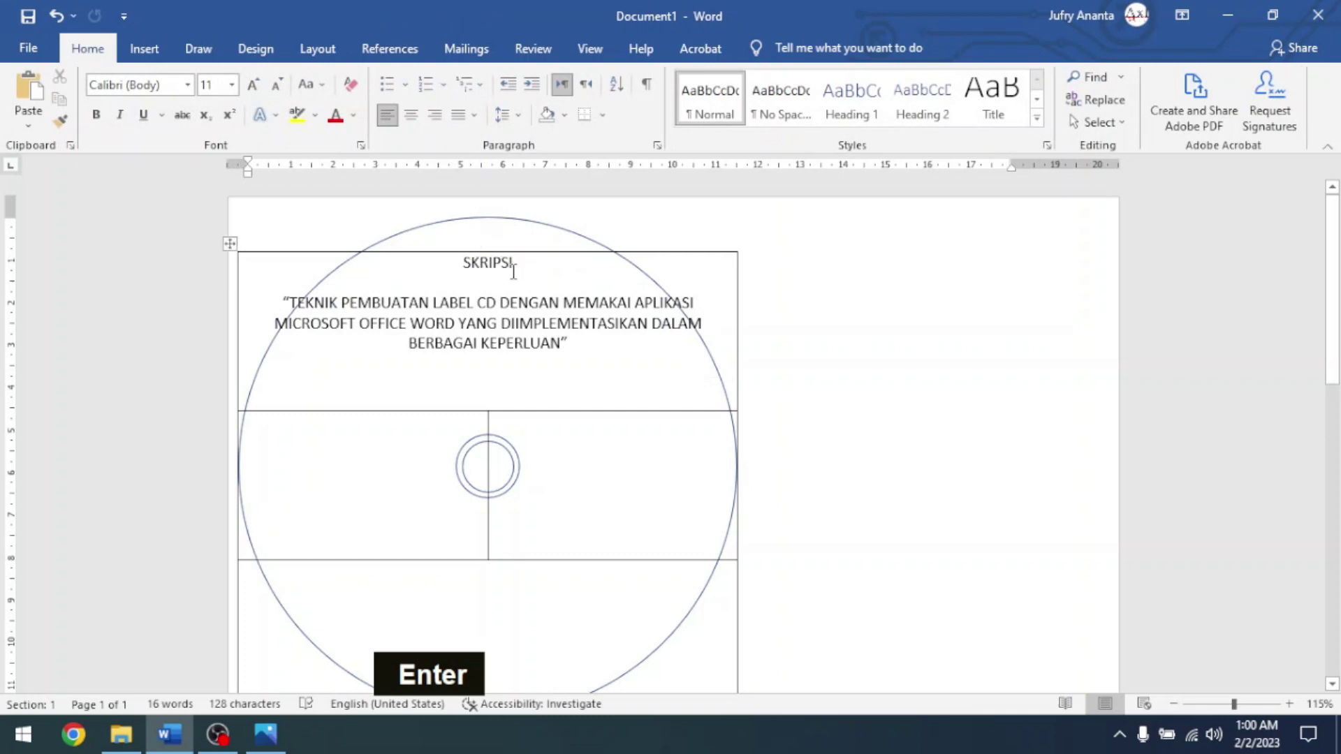
key(ctrl+z)
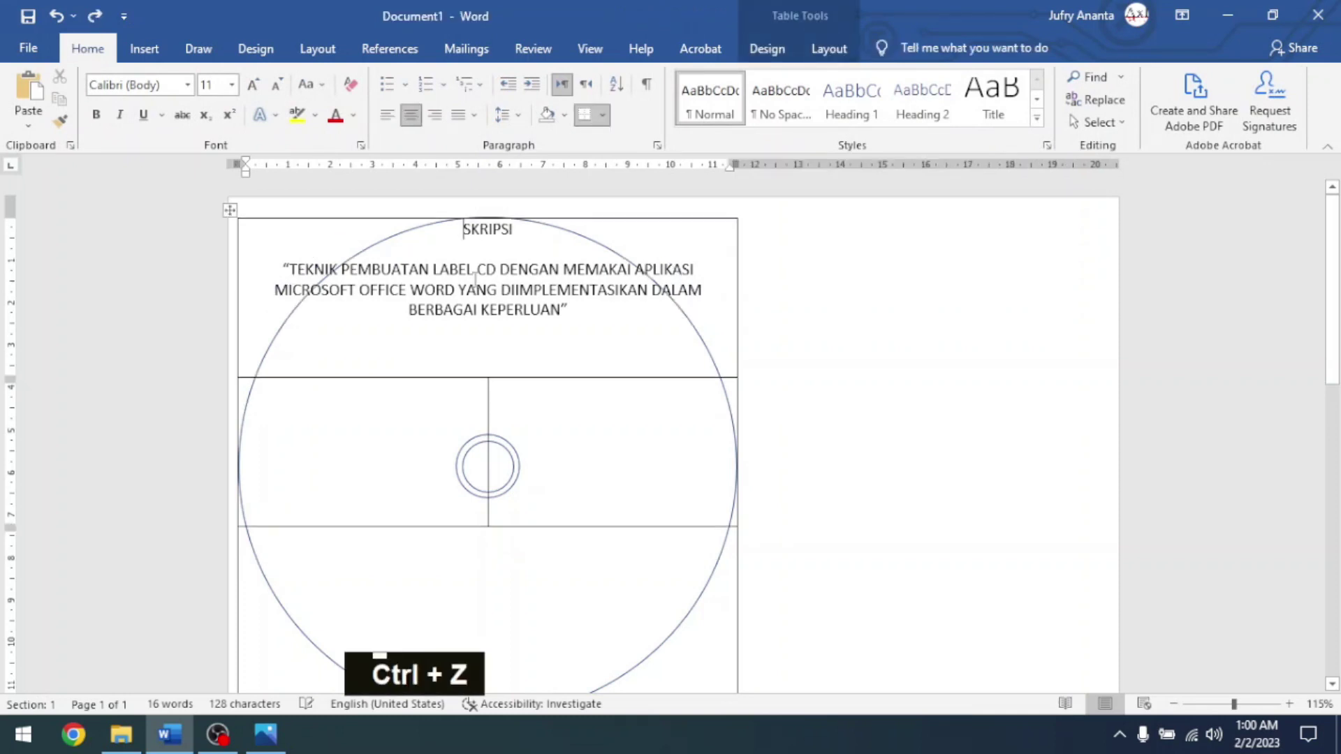
Add two blank lines above the SKRIPSI heading inside the table's first row and remove the stray empty paragraph above the table.
click(466, 235)
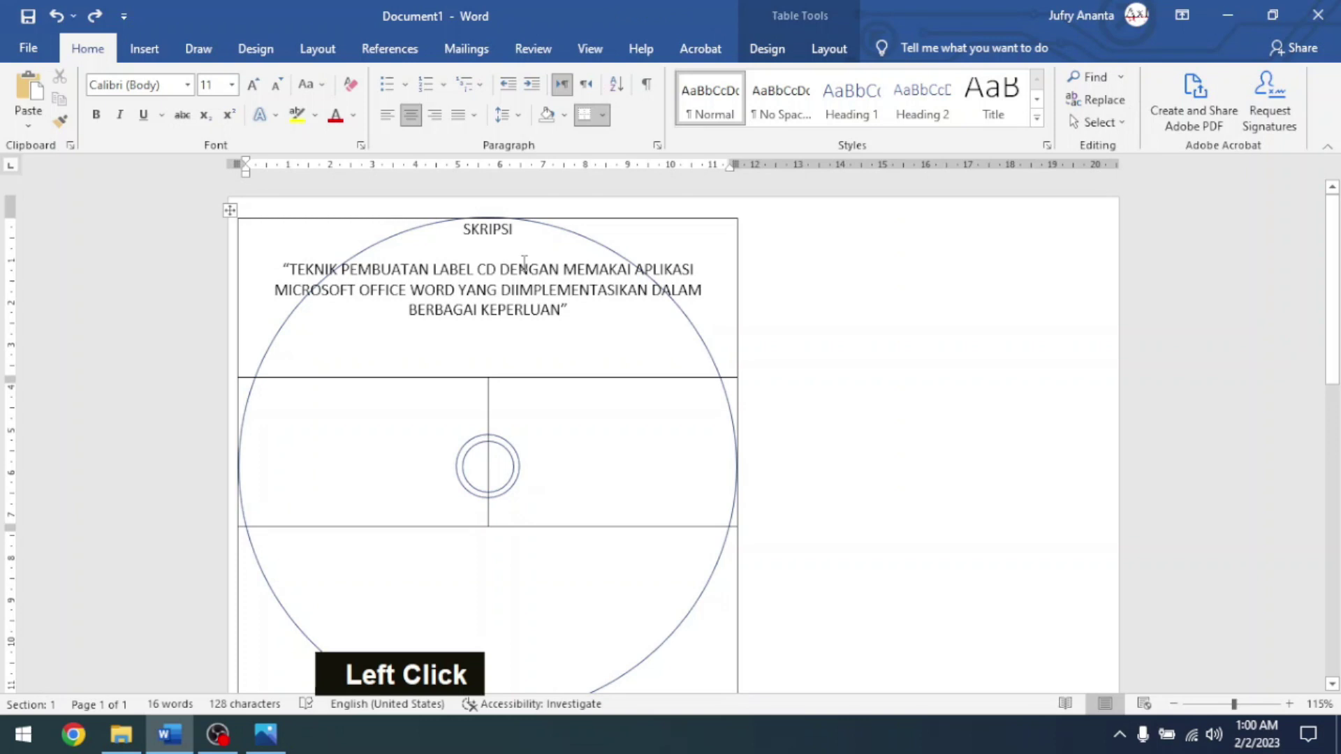
key(Return)
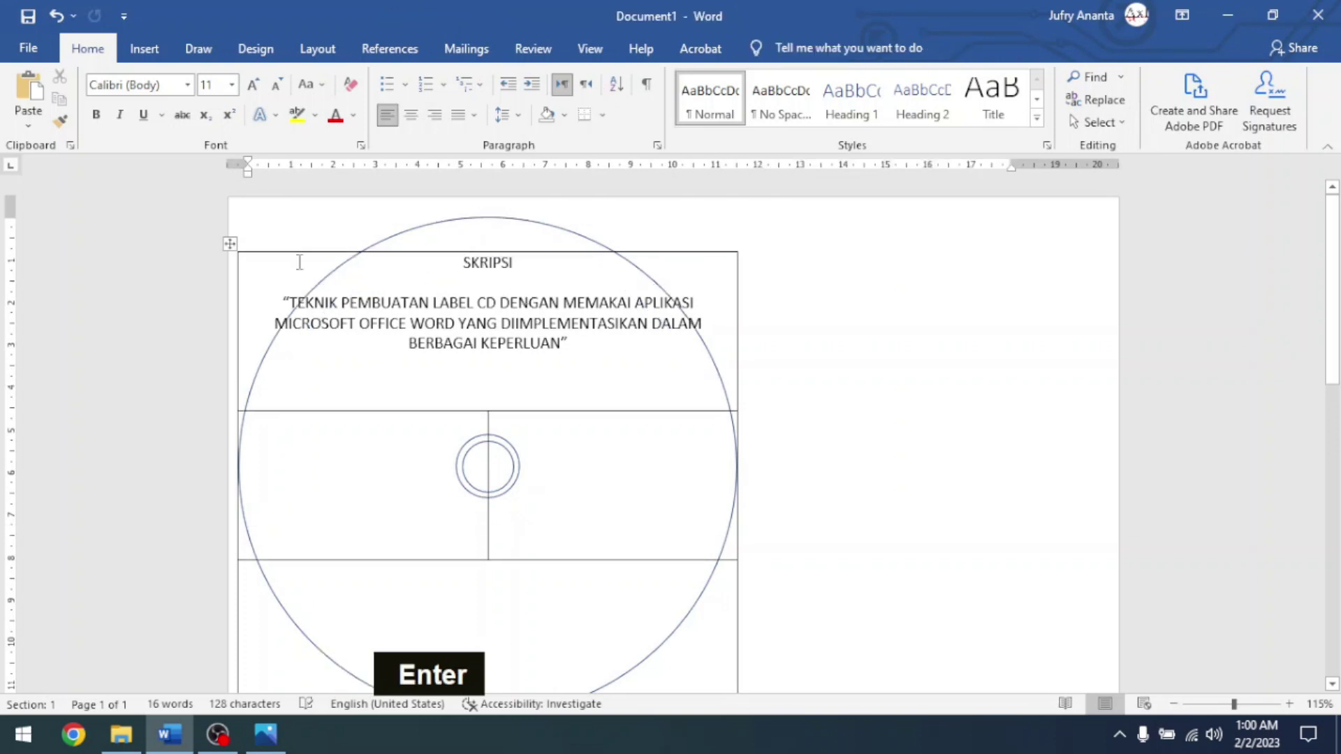
click(465, 281)
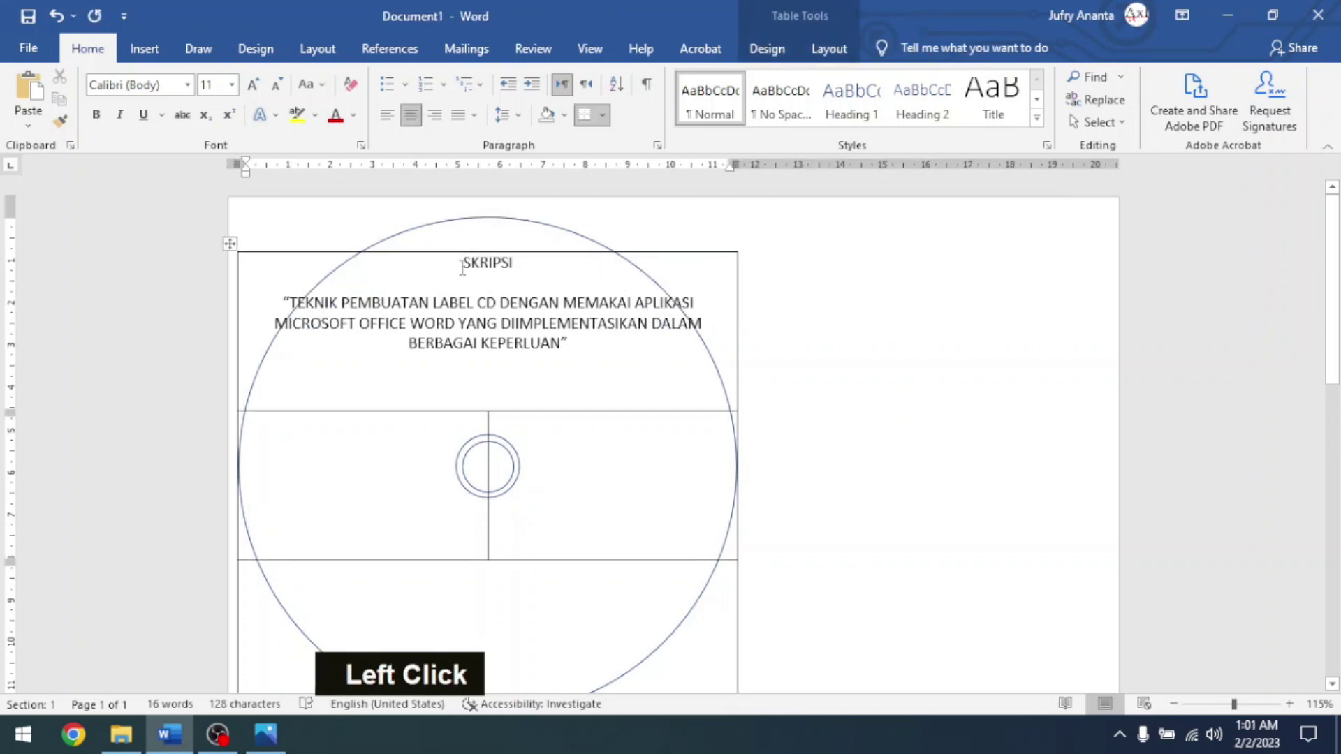
key(Return)
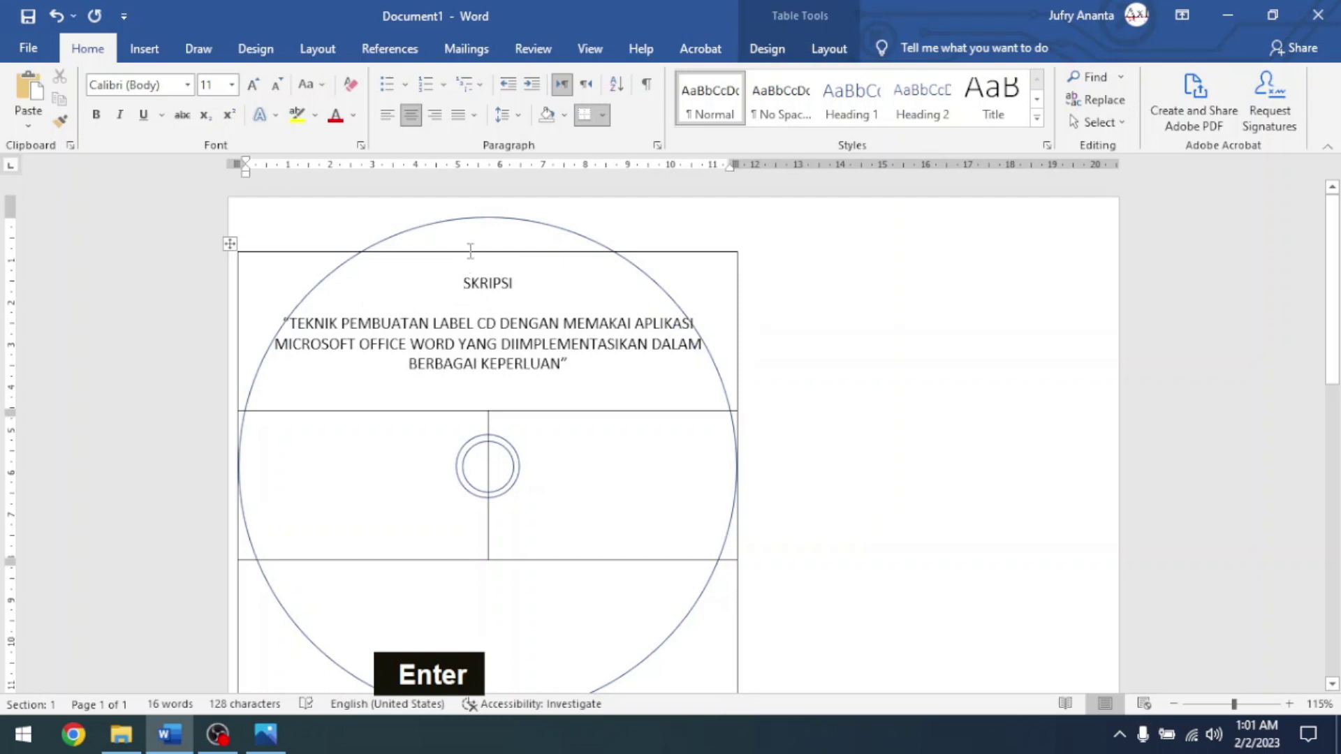
click(327, 233)
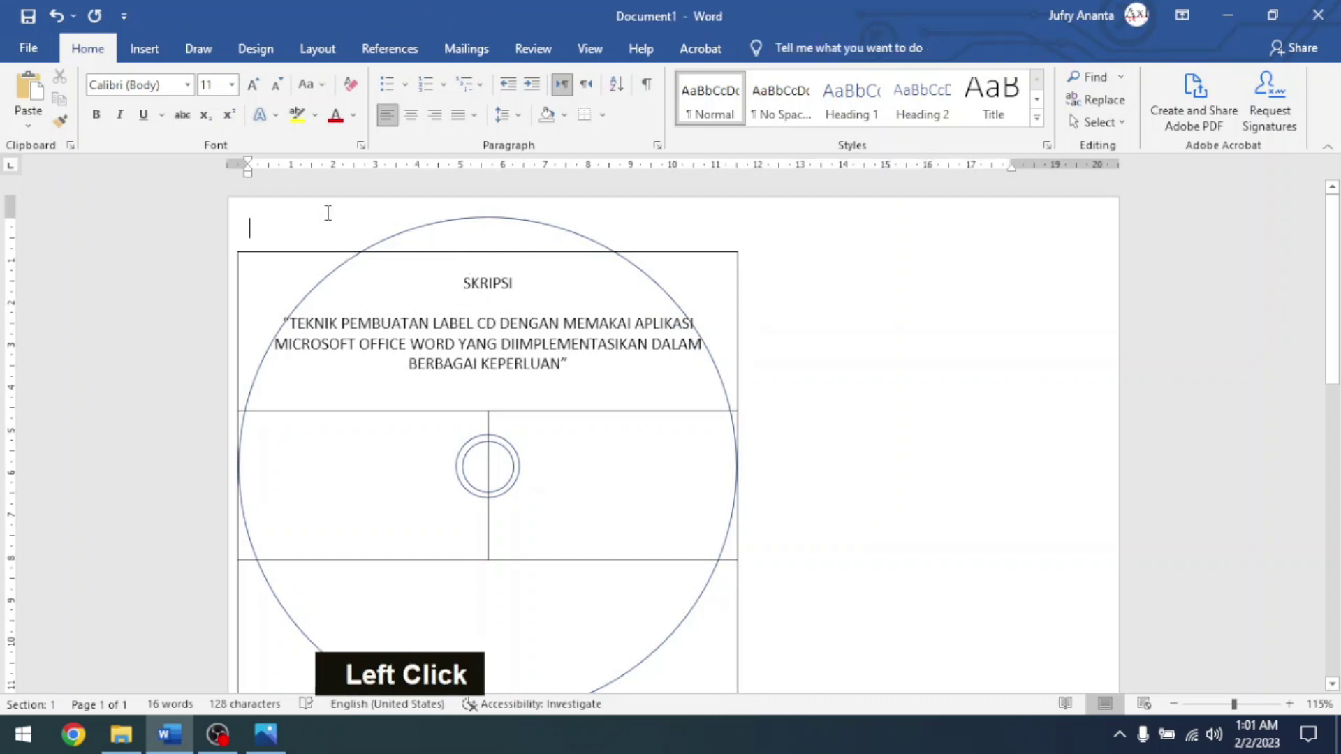
key(Delete)
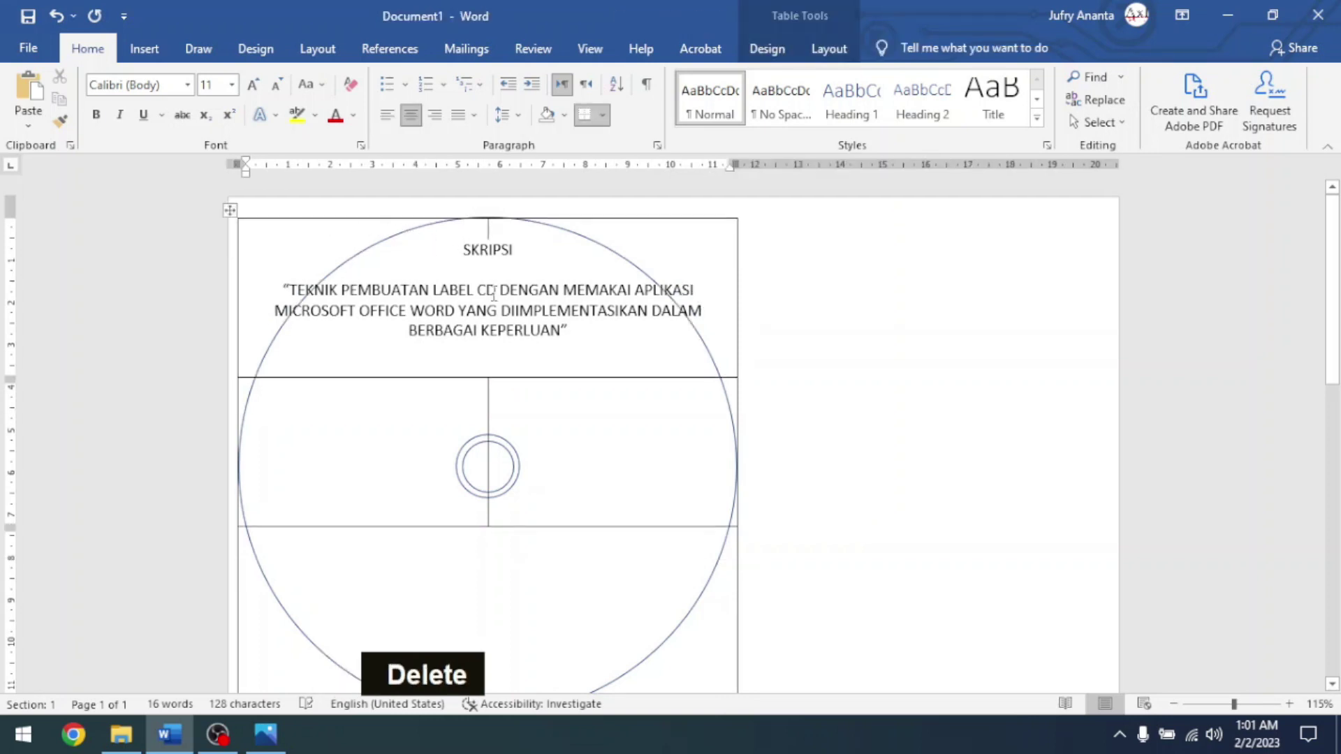
click(502, 252)
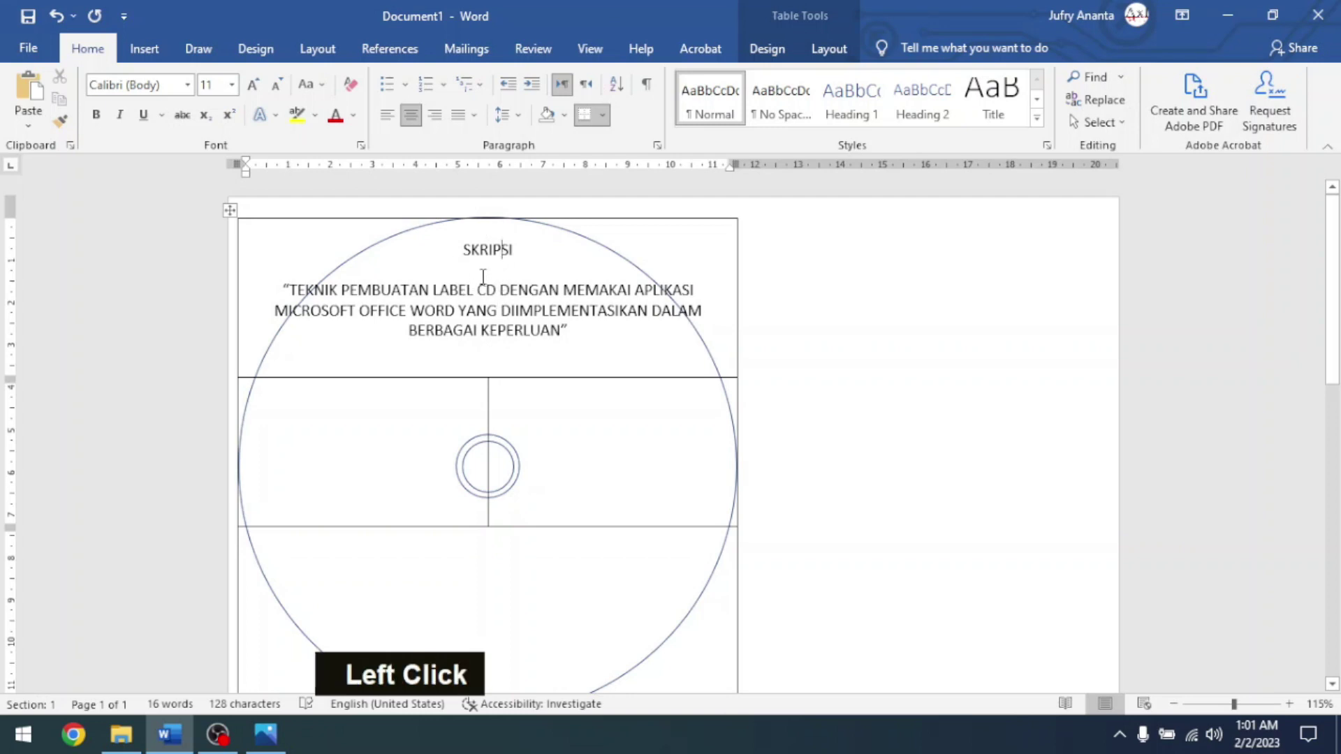
key(Return)
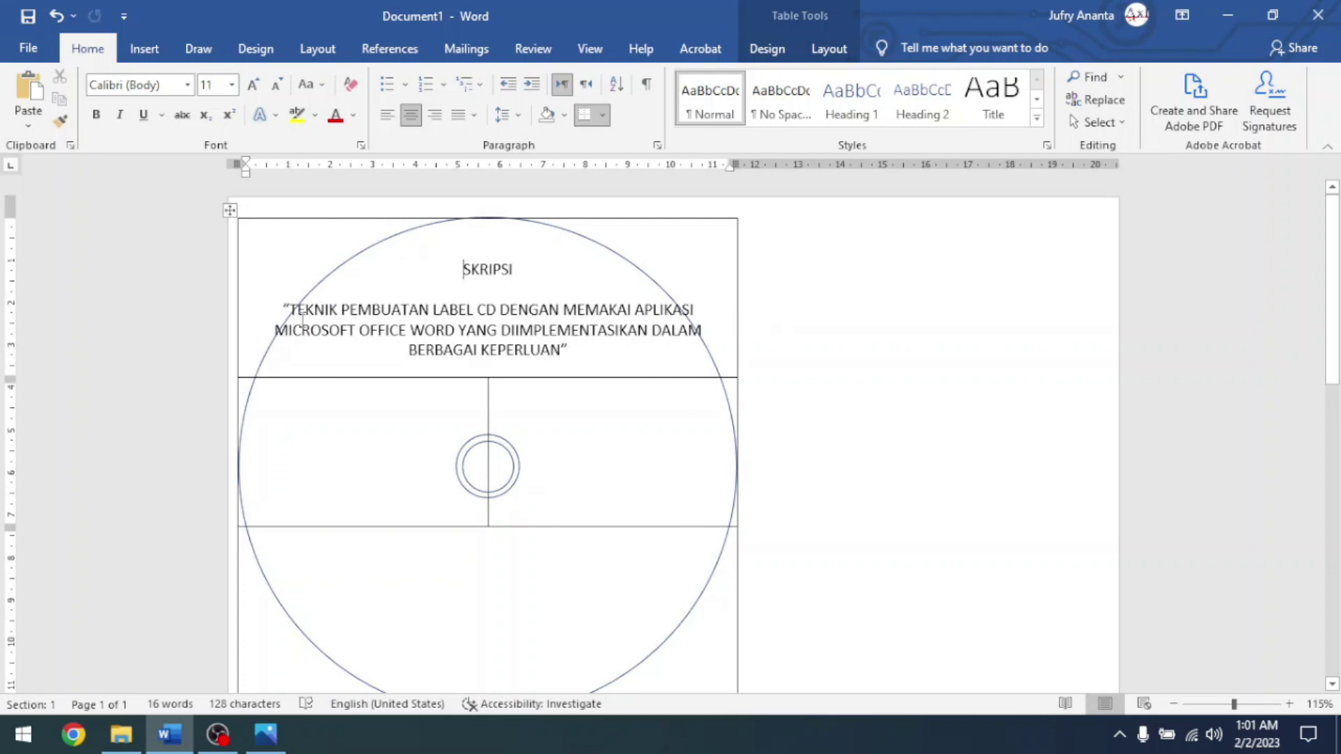
Set the font of the whole label table to Times New Roman.
drag(579, 348, 281, 310)
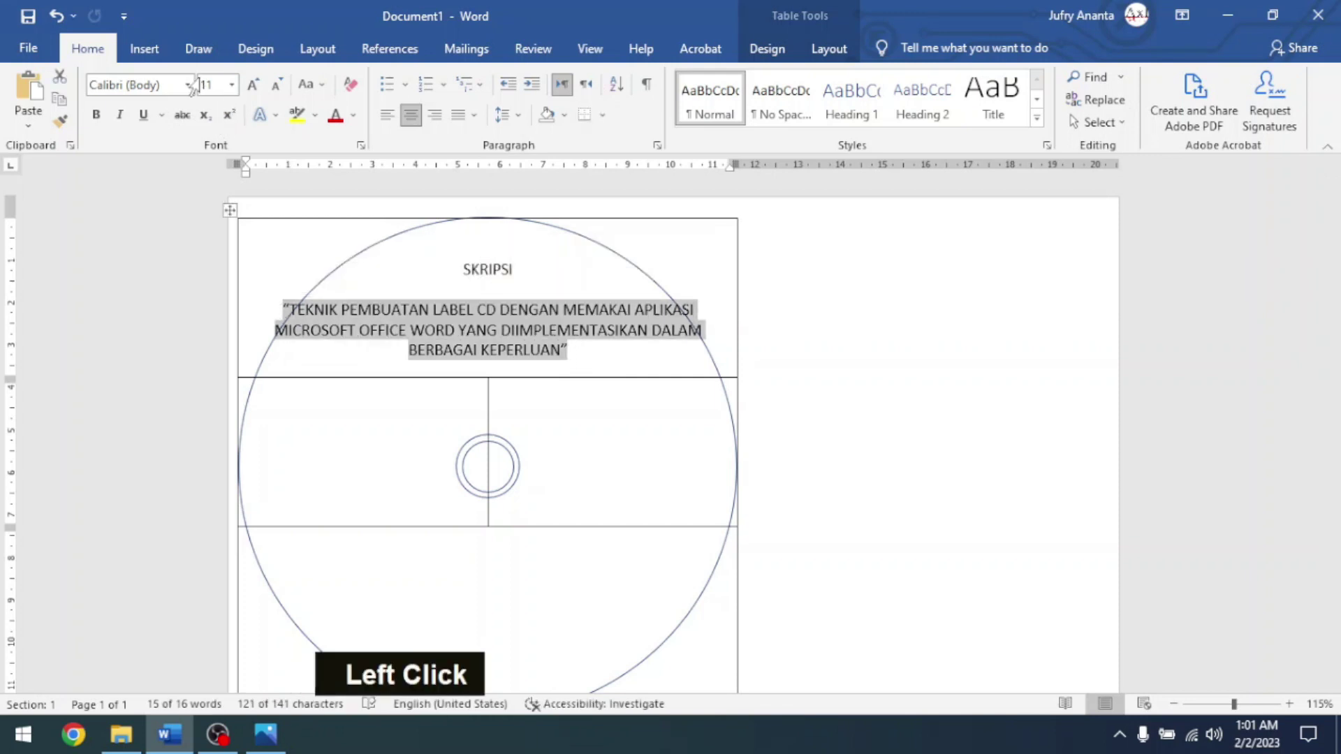
double_click(496, 270)
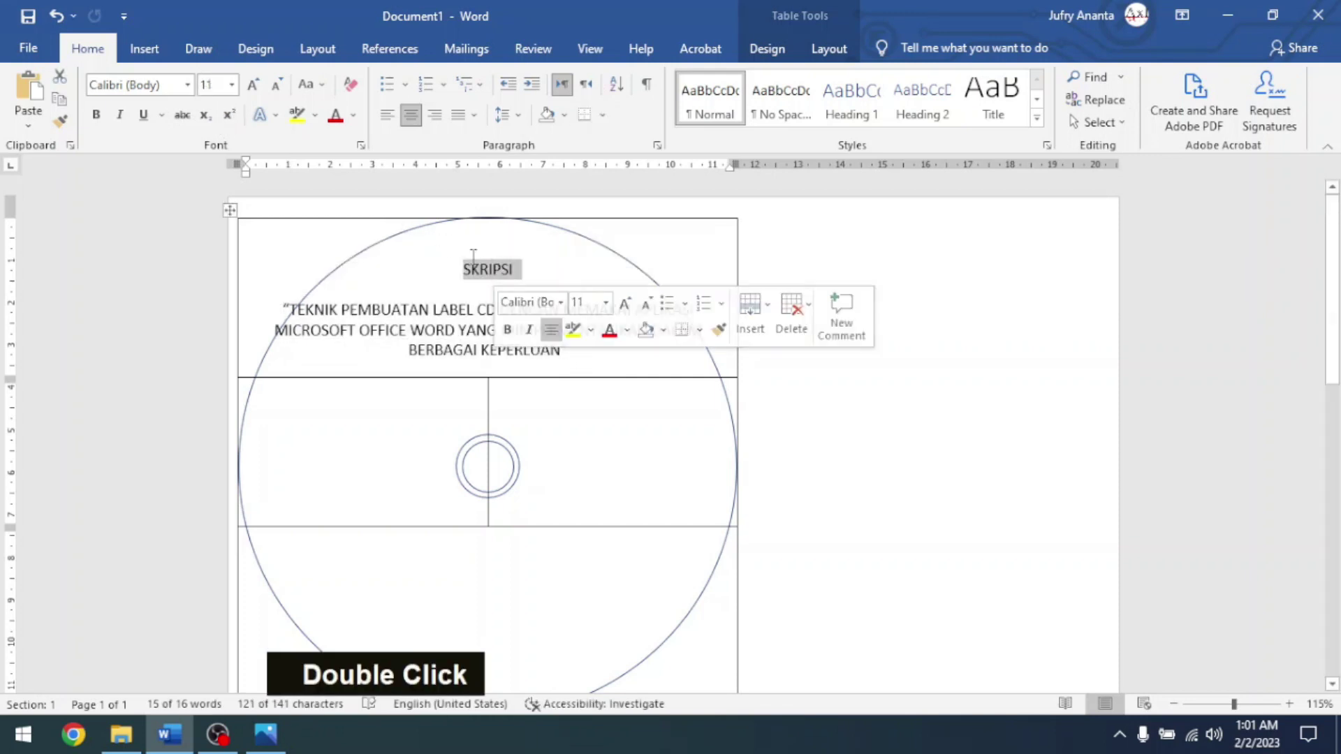
click(607, 353)
shift+click(295, 242)
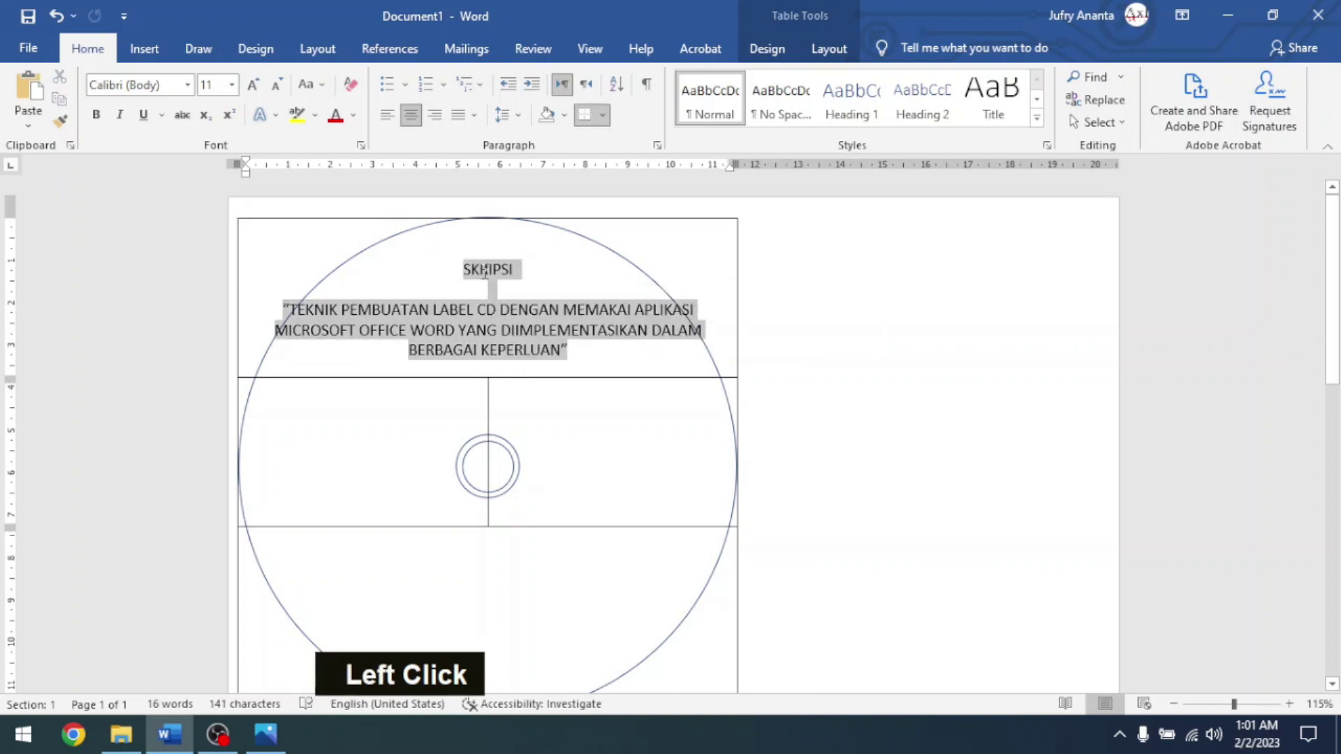
click(230, 210)
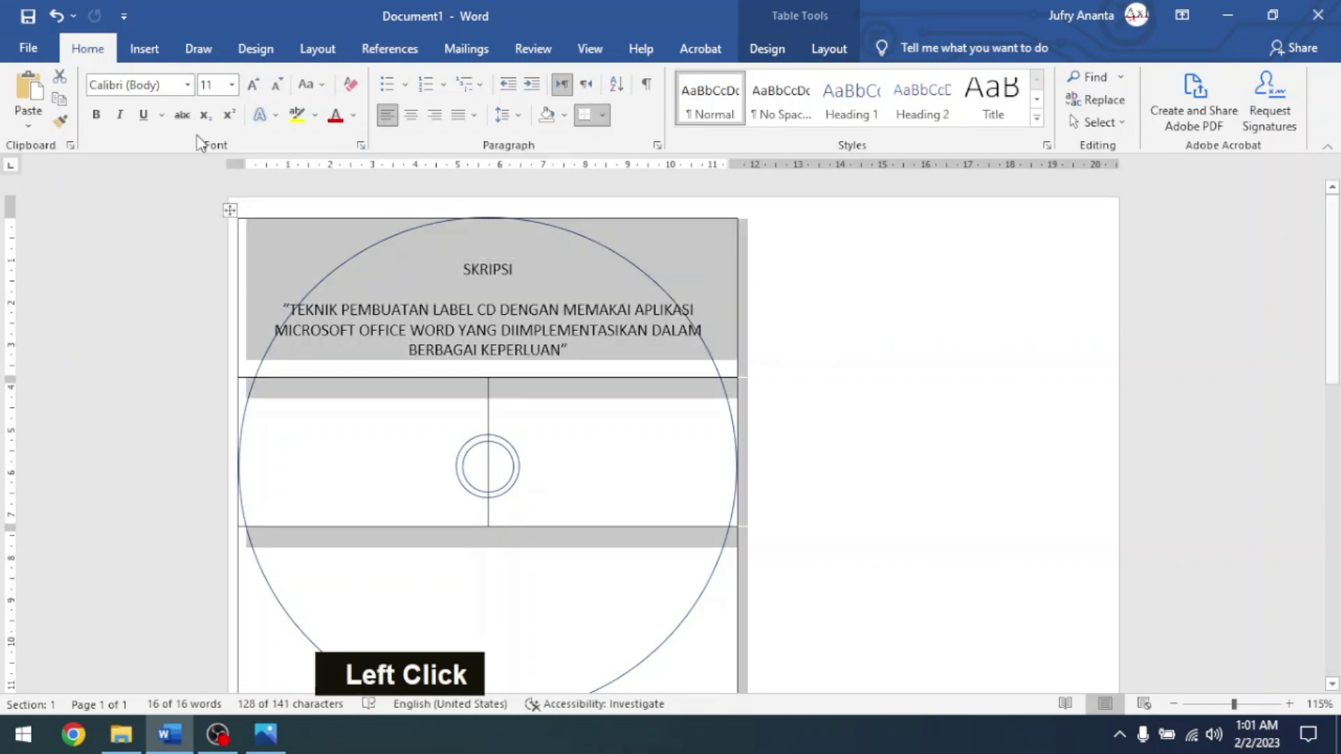
click(166, 87)
text(Times New Roman)
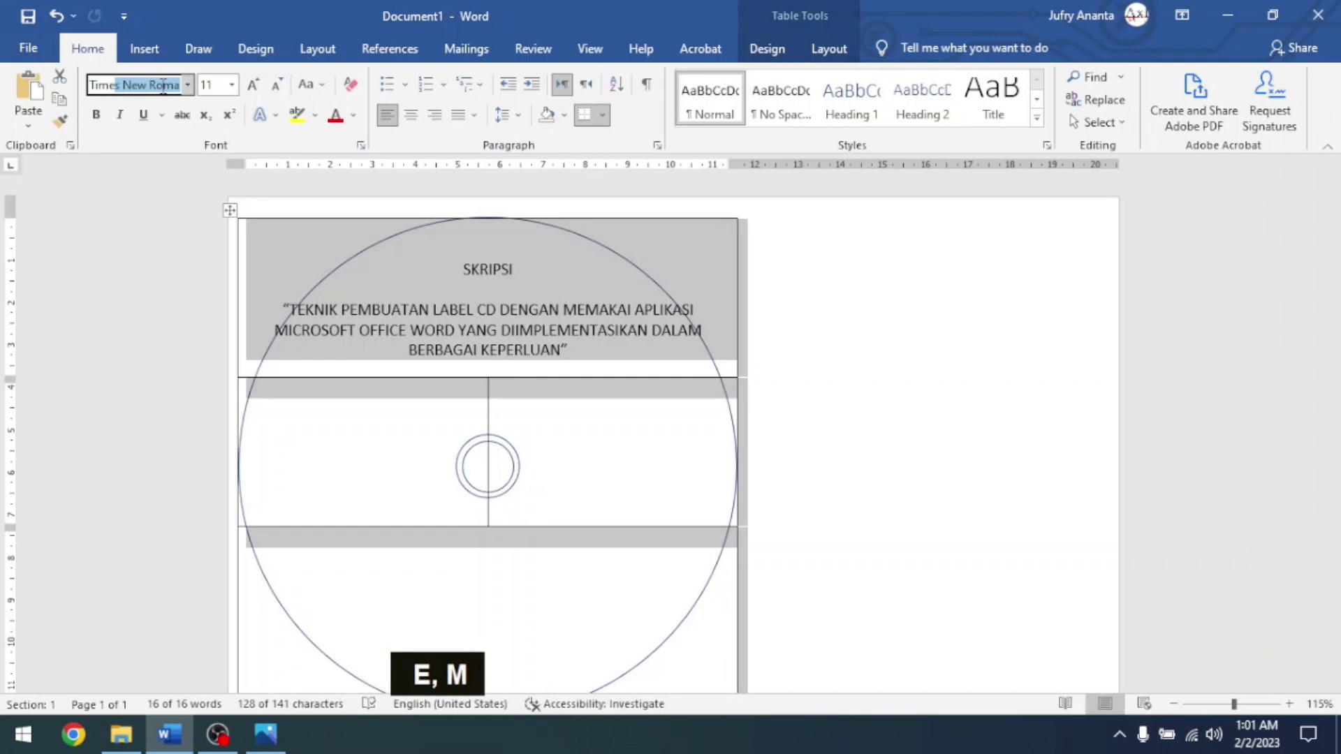
key(Return)
click(586, 335)
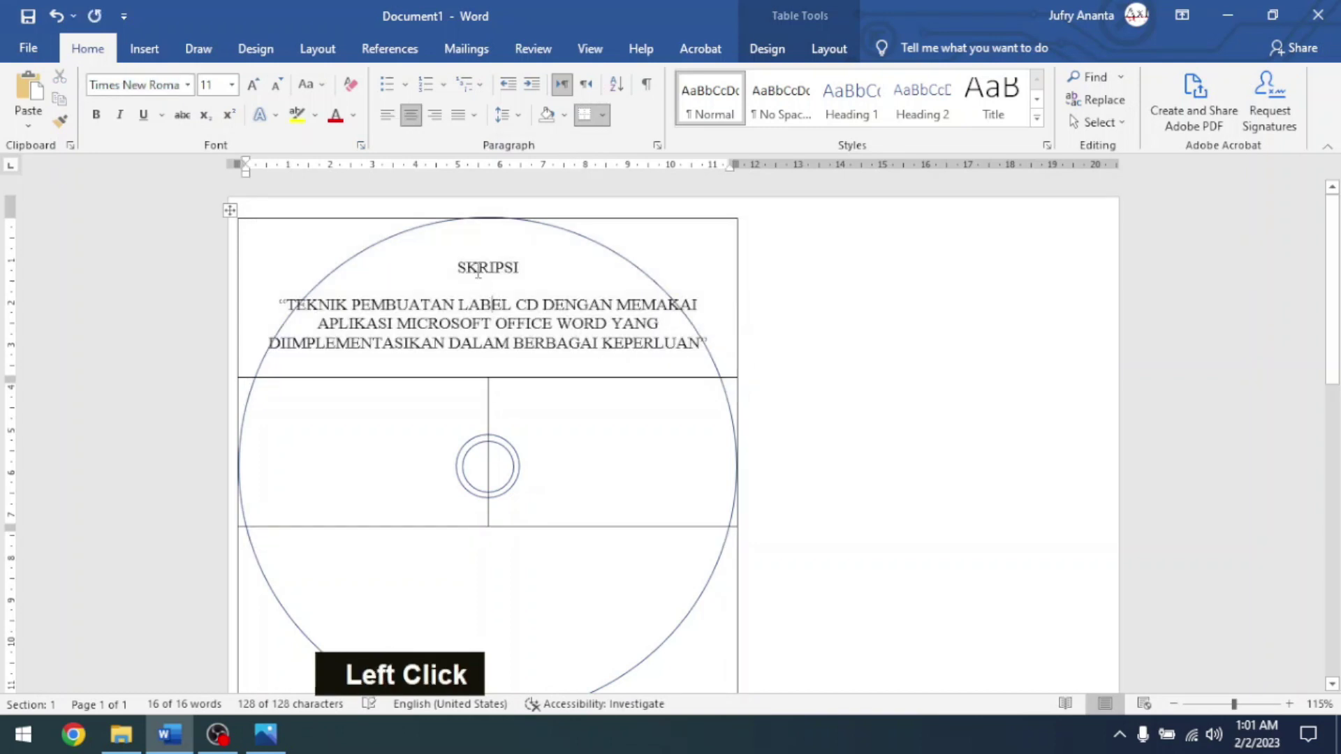
Make the SKRIPSI heading and the rest of the table text bold.
double_click(488, 267)
key(ctrl+b)
click(538, 334)
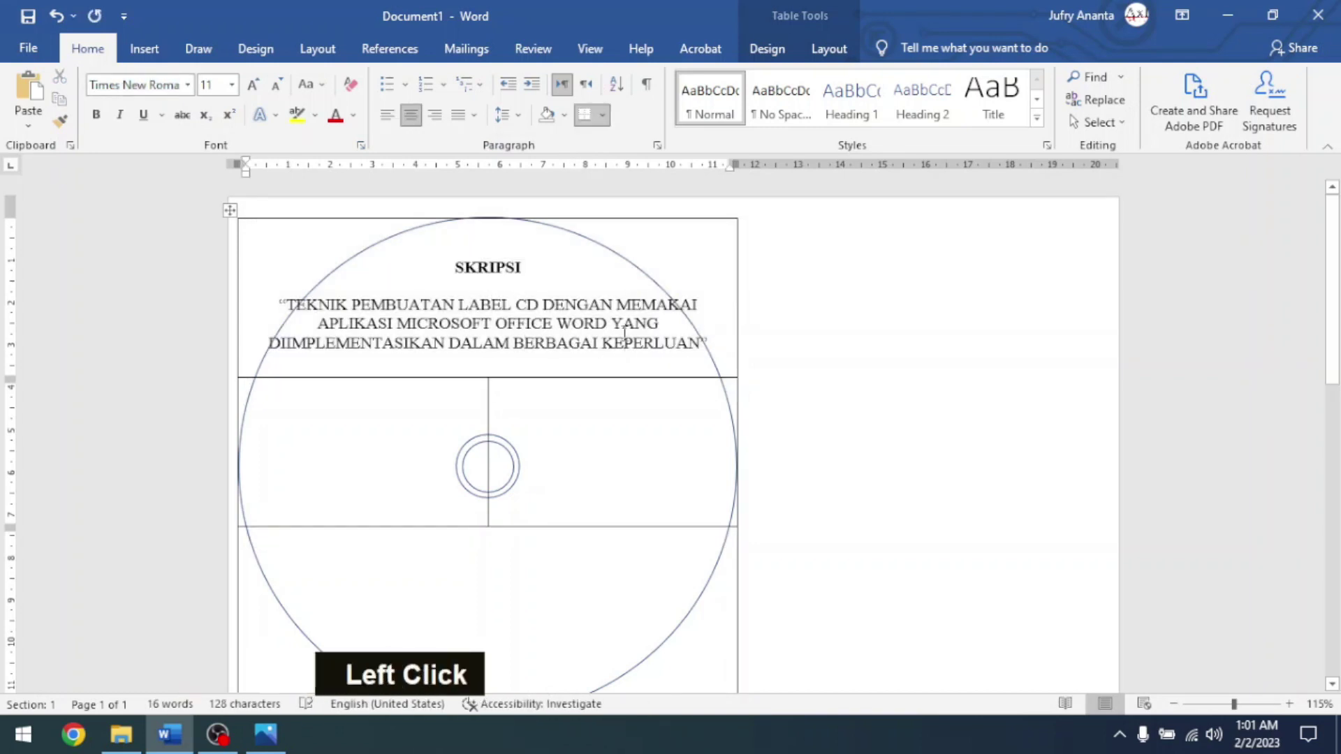
key(ctrl+a)
key(ctrl+b)
click(526, 305)
scroll(509, 320, down, 1)
scroll(510, 320, up, 1)
click(493, 305)
double_click(487, 267)
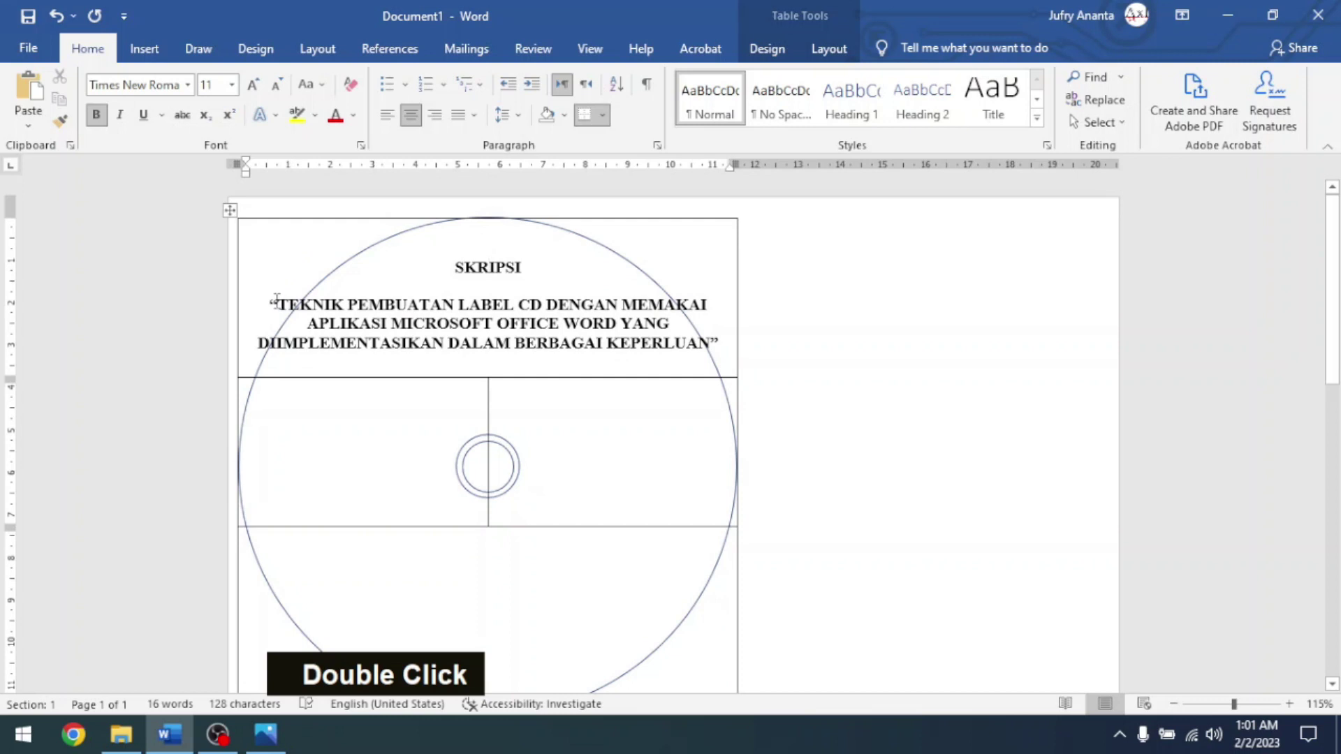
Set the quoted title to 10 pt and move its indents inward to about 1.3 cm and 10 cm on the ruler.
drag(272, 302, 723, 344)
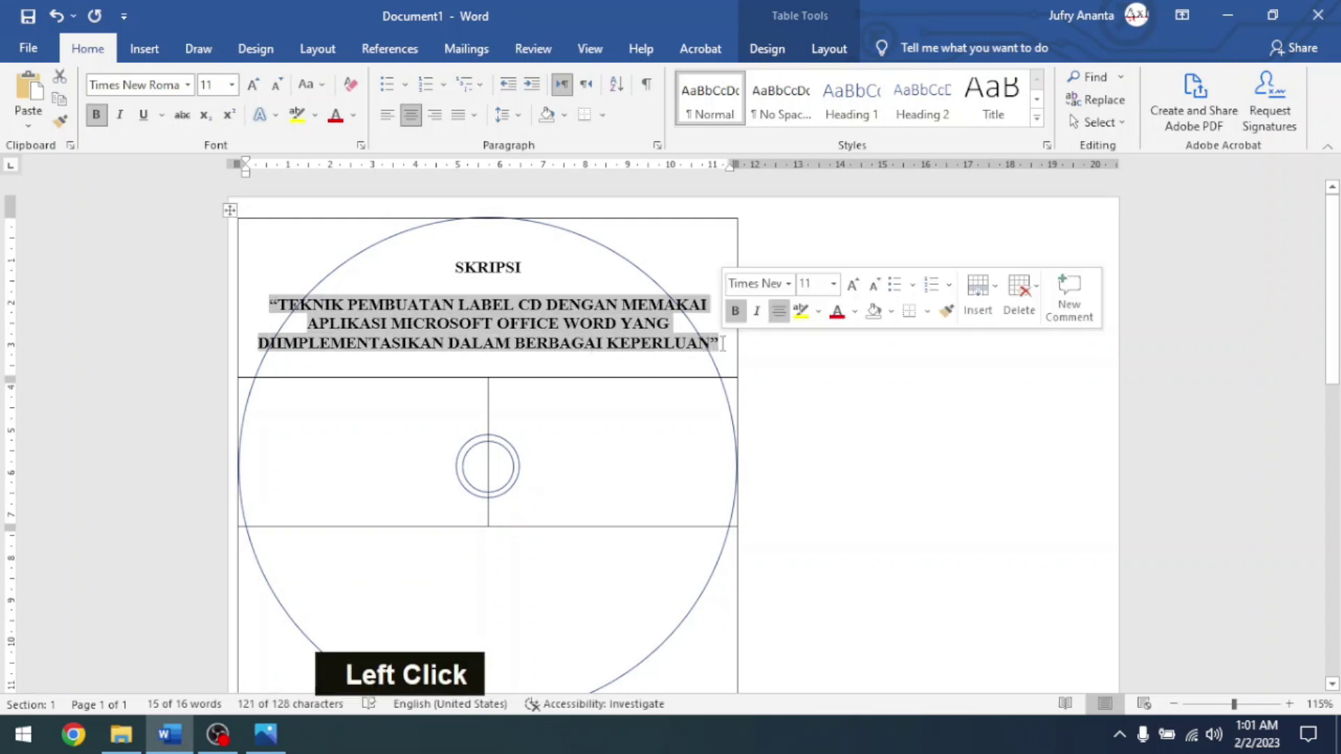
key(ctrl+bracketleft)
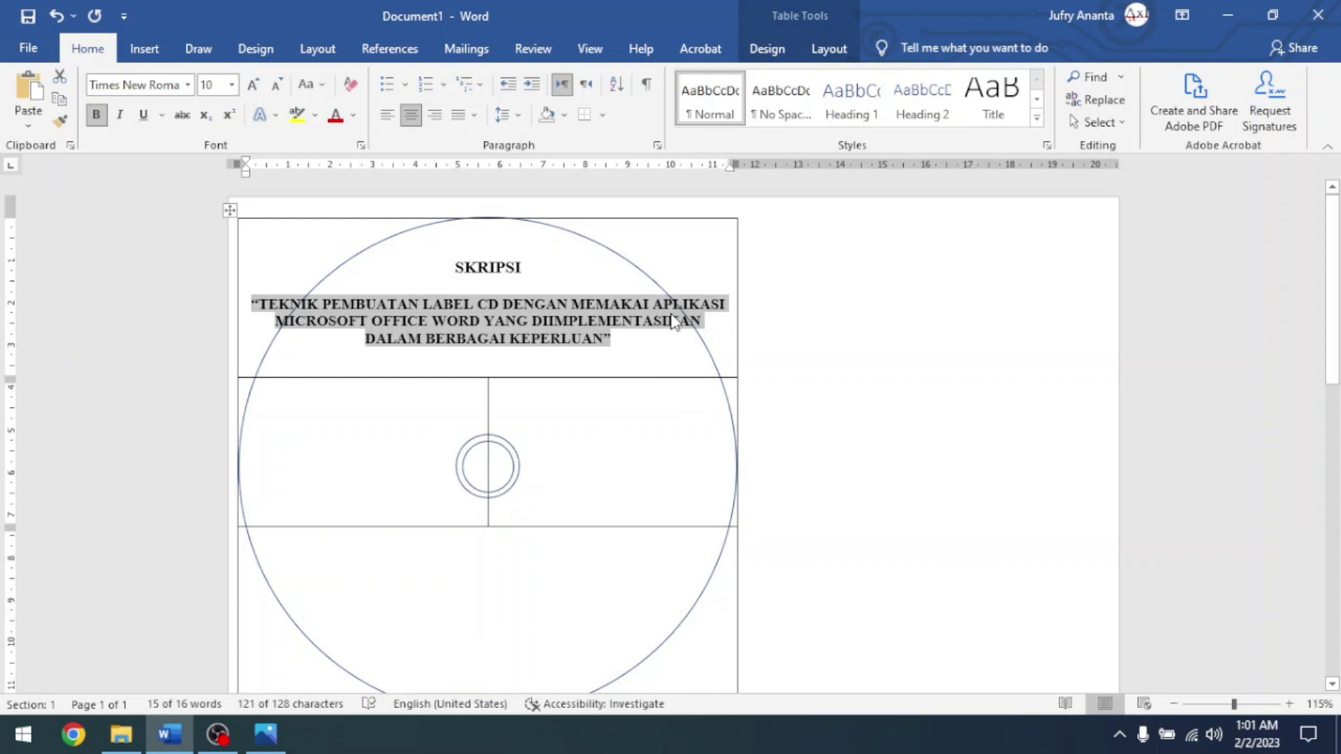
click(354, 286)
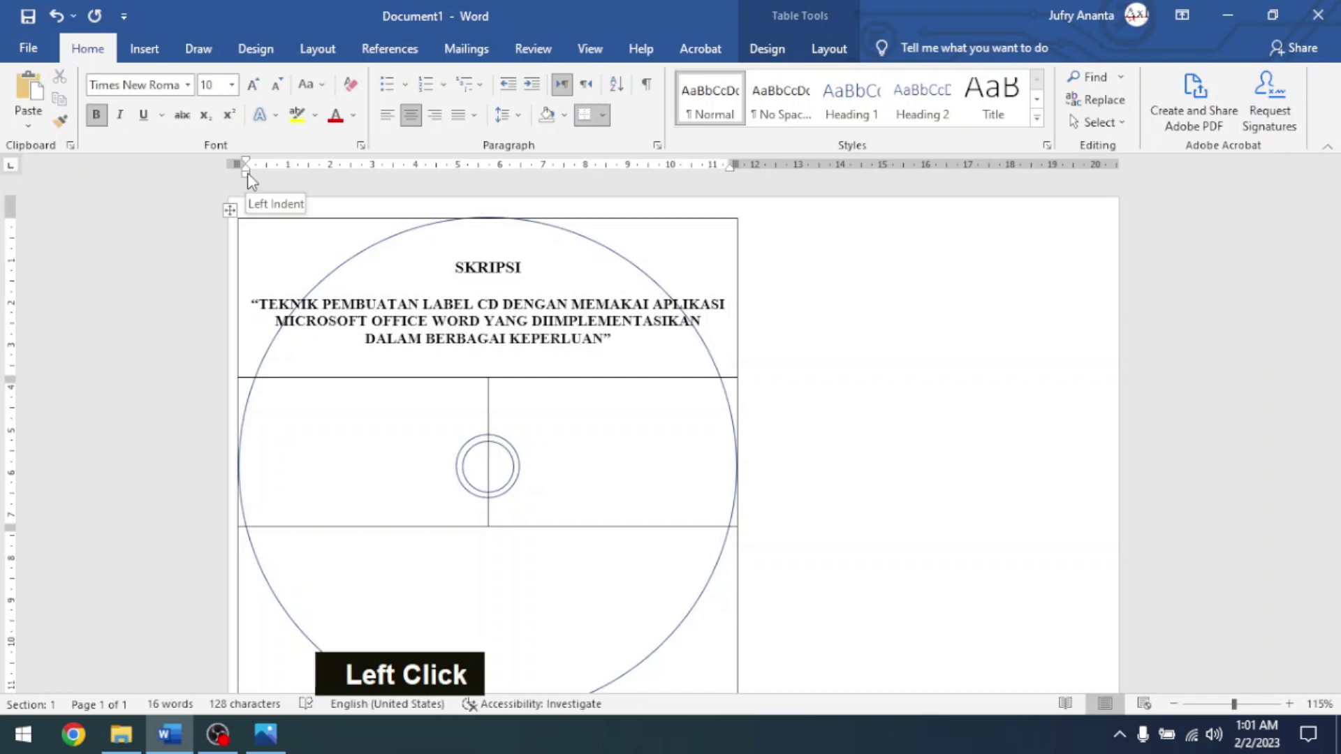
drag(246, 175, 282, 173)
drag(732, 169, 702, 180)
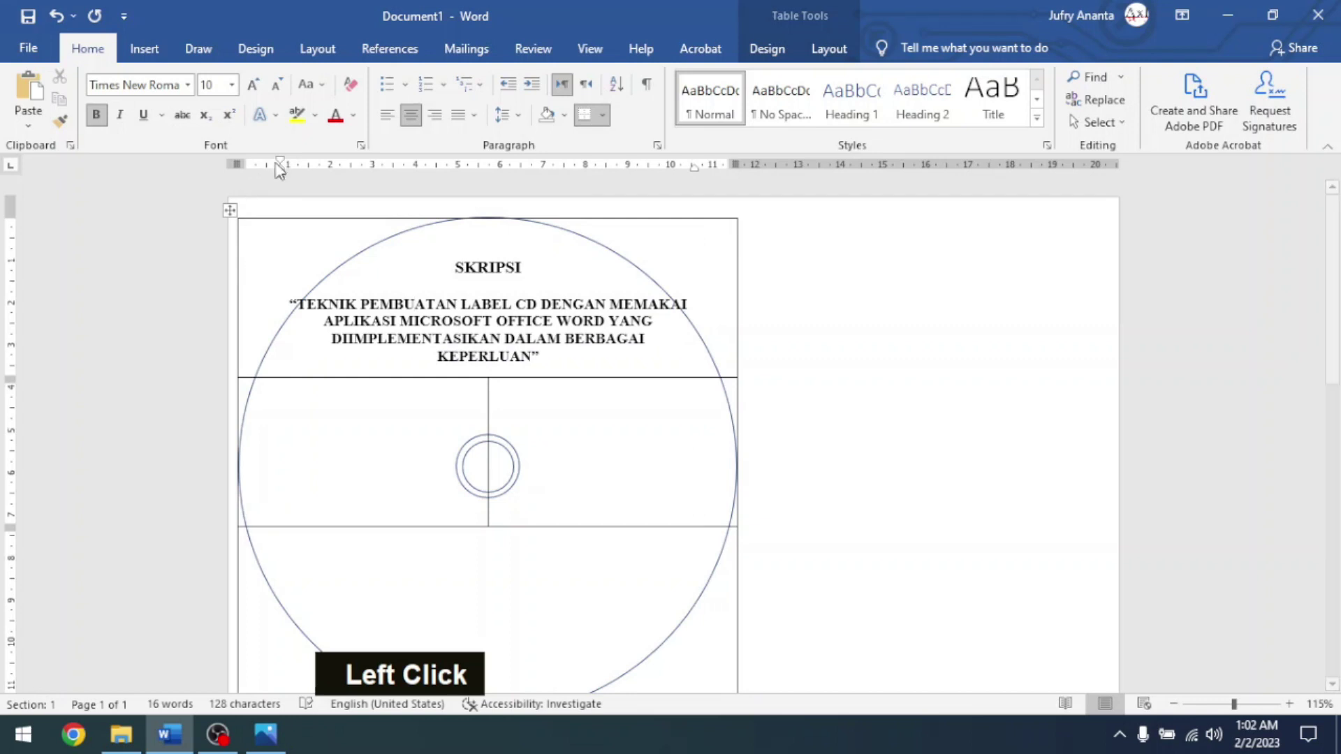
drag(281, 175, 303, 179)
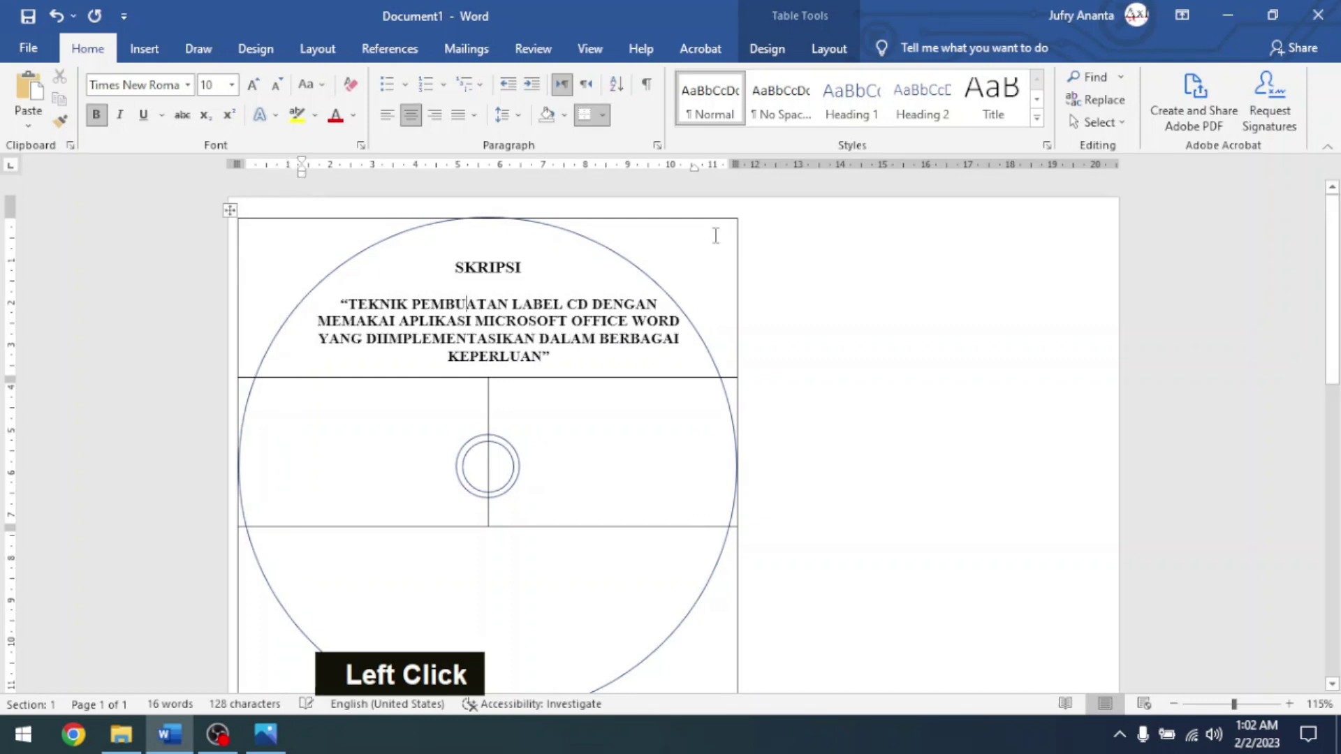
drag(696, 172, 673, 176)
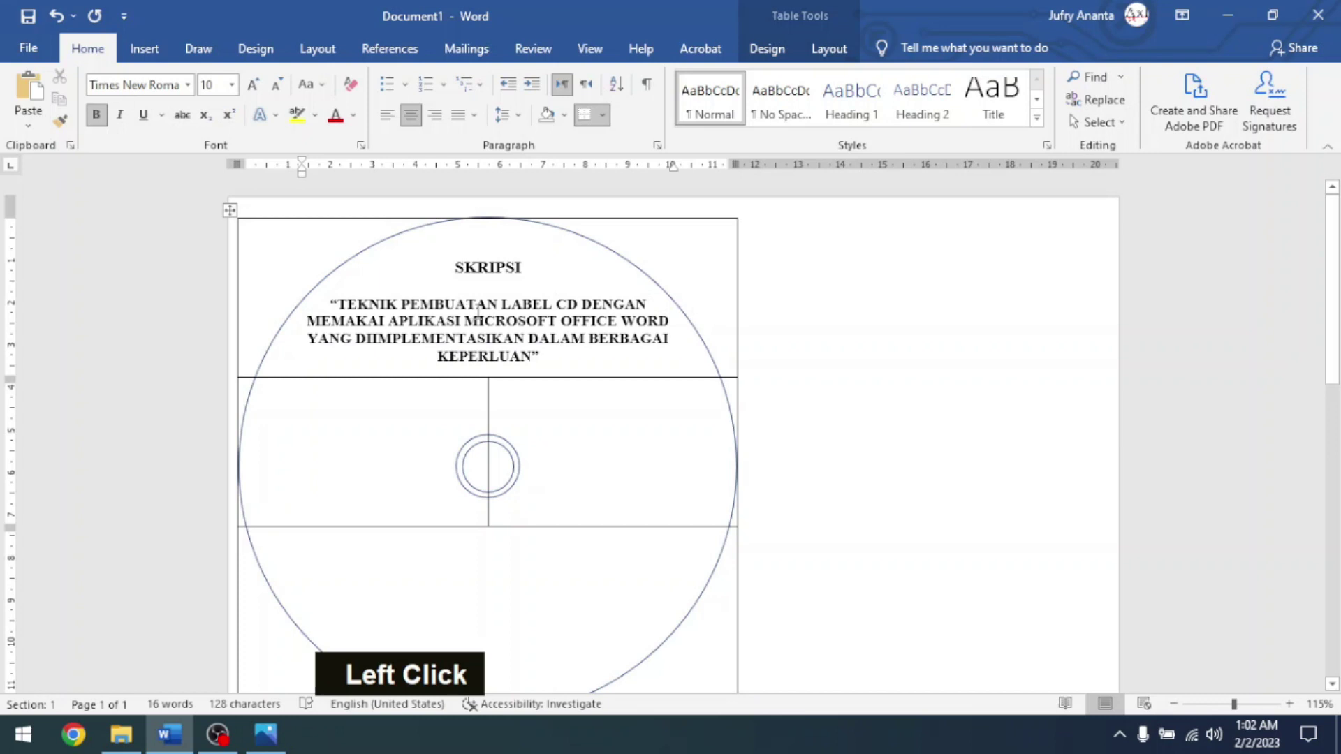
Insert the pas-photo picture from this device into the second cell of the table's middle row.
scroll(515, 362, down, 3)
click(554, 317)
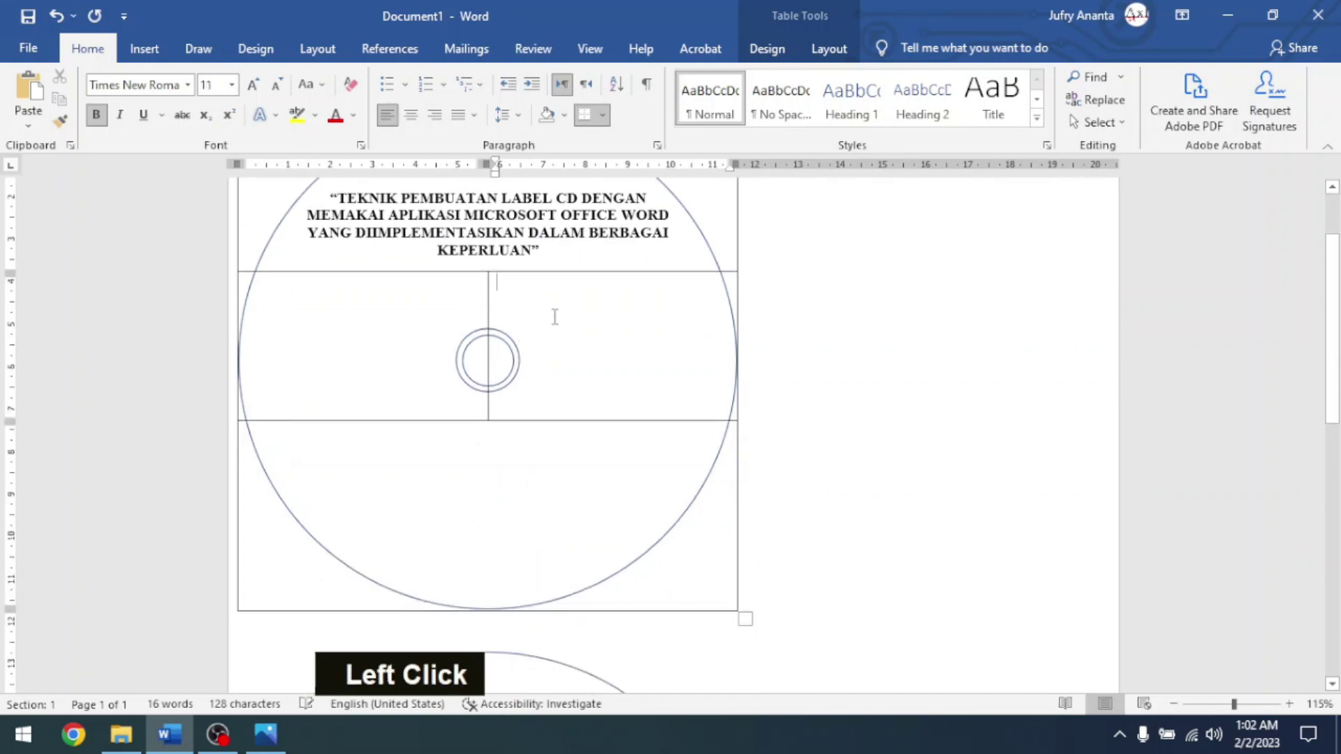
click(143, 48)
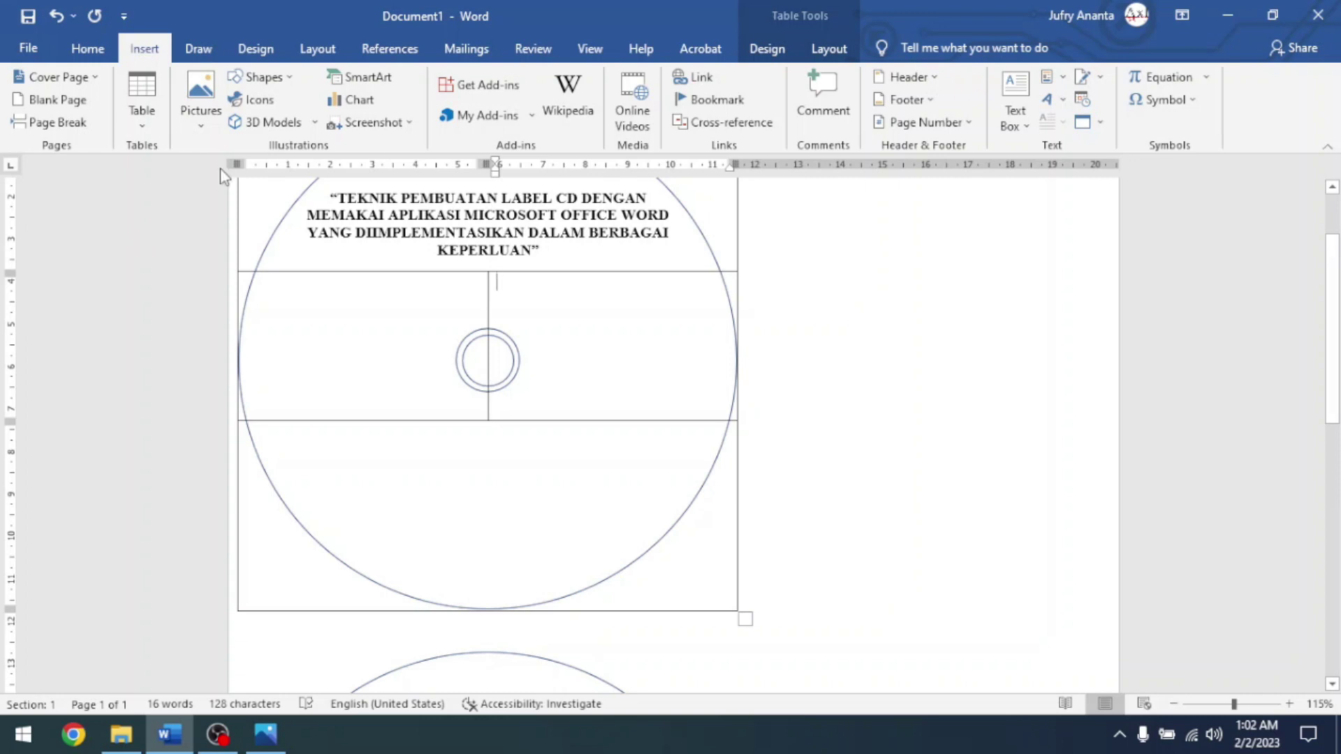
click(201, 128)
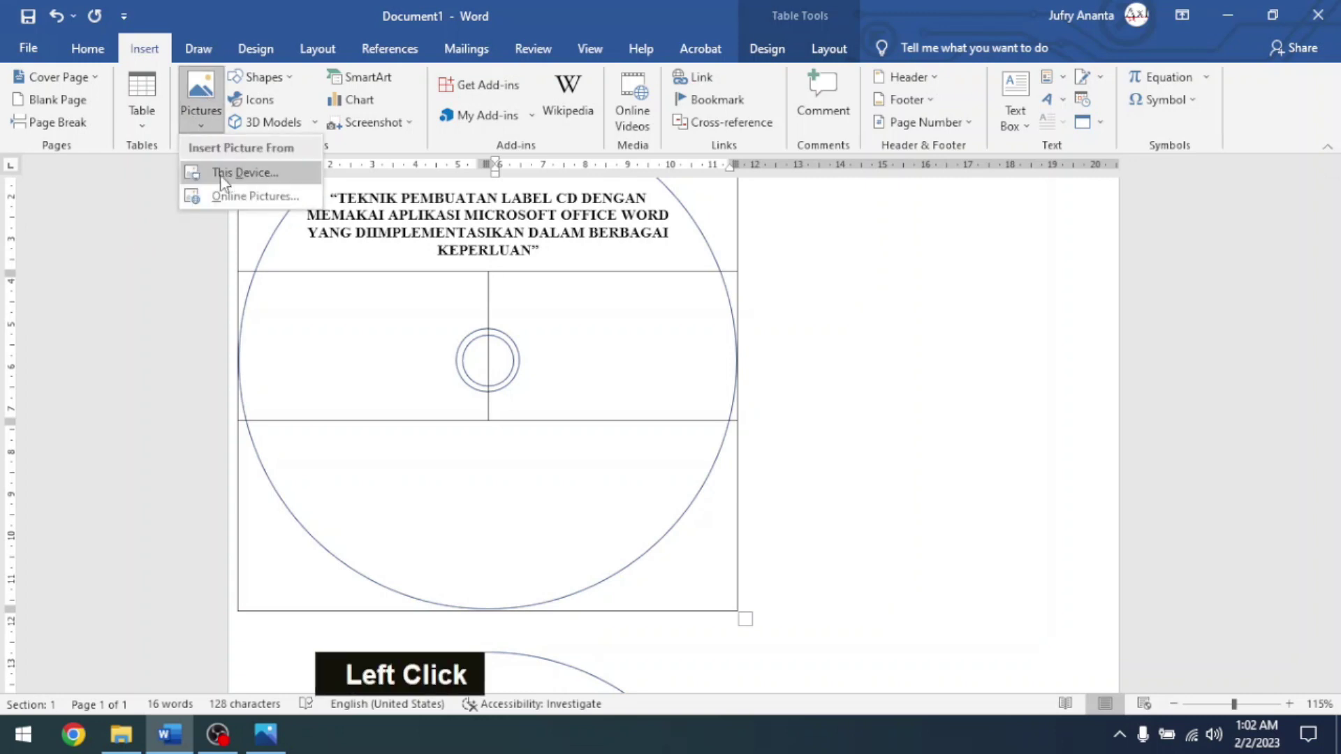
click(244, 173)
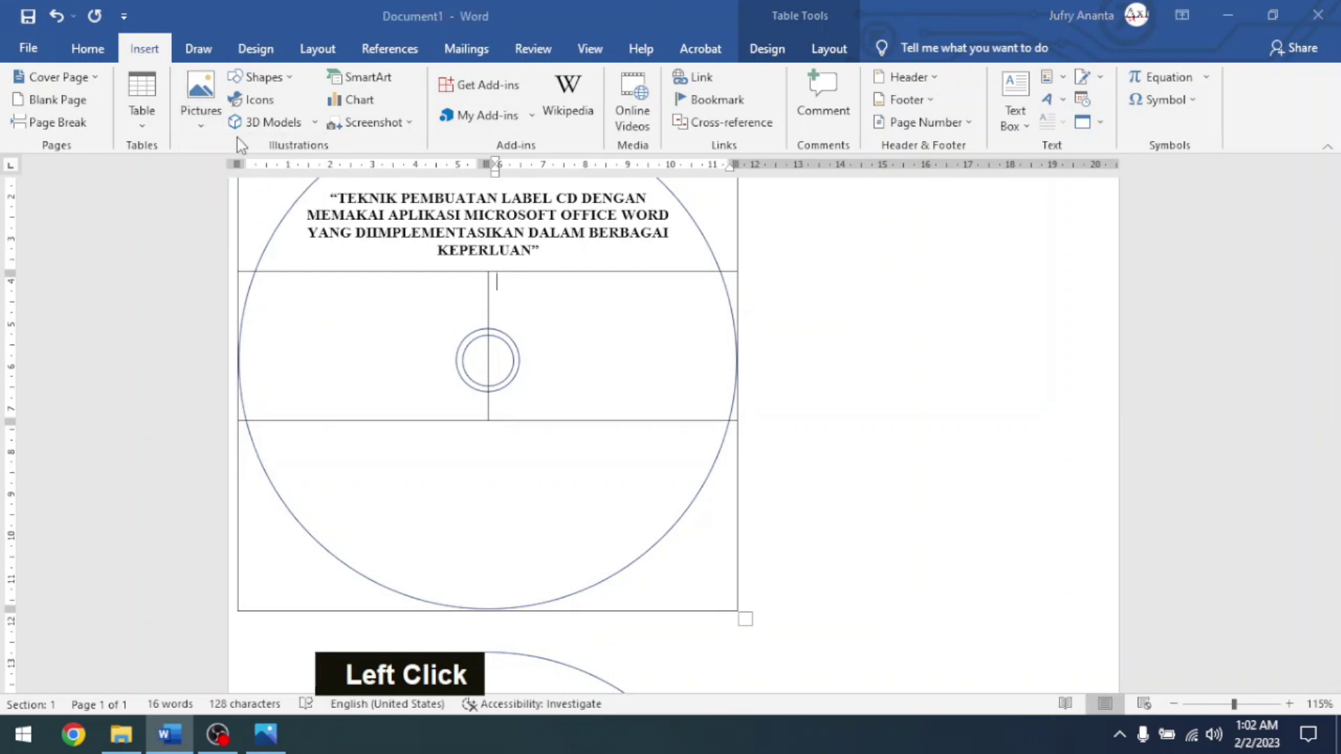
scroll(593, 370, down, 1)
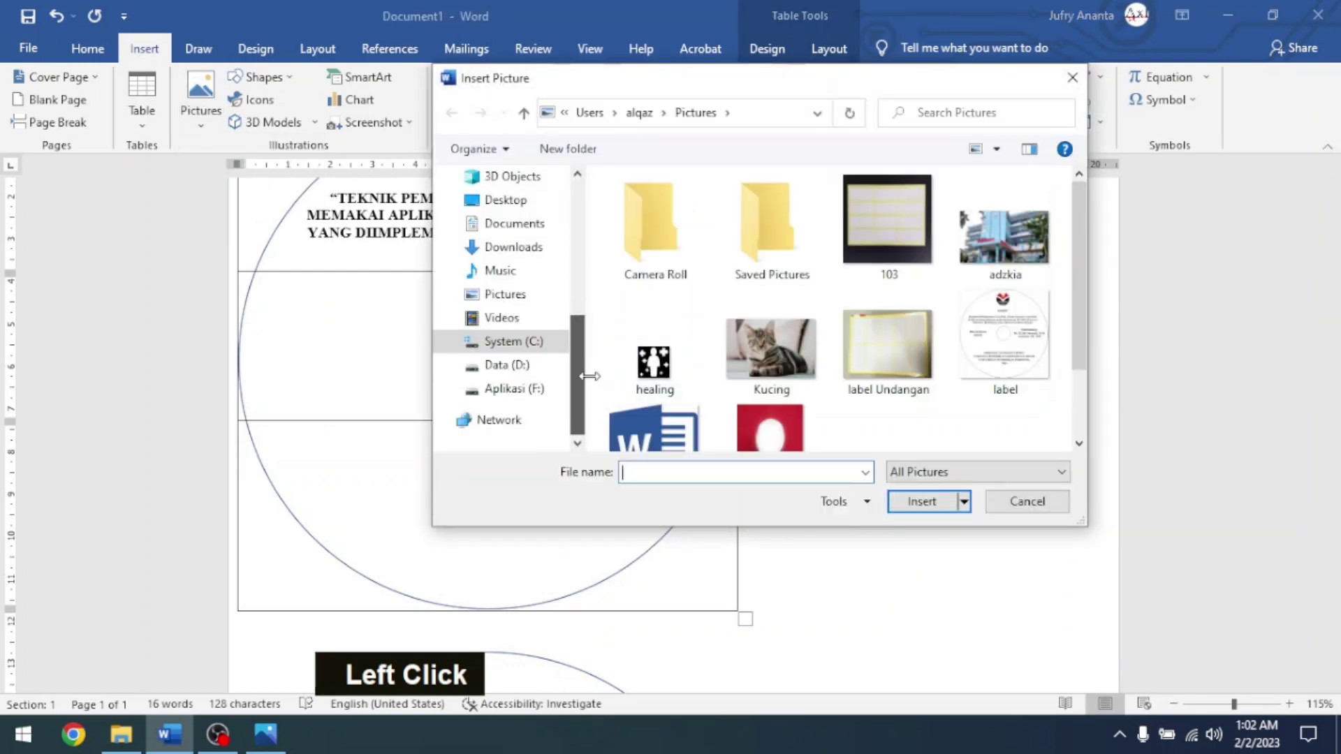
click(771, 349)
scroll(829, 368, down, 1)
scroll(838, 354, up, 1)
scroll(842, 358, down, 1)
click(766, 358)
scroll(831, 314, up, 1)
scroll(828, 359, down, 1)
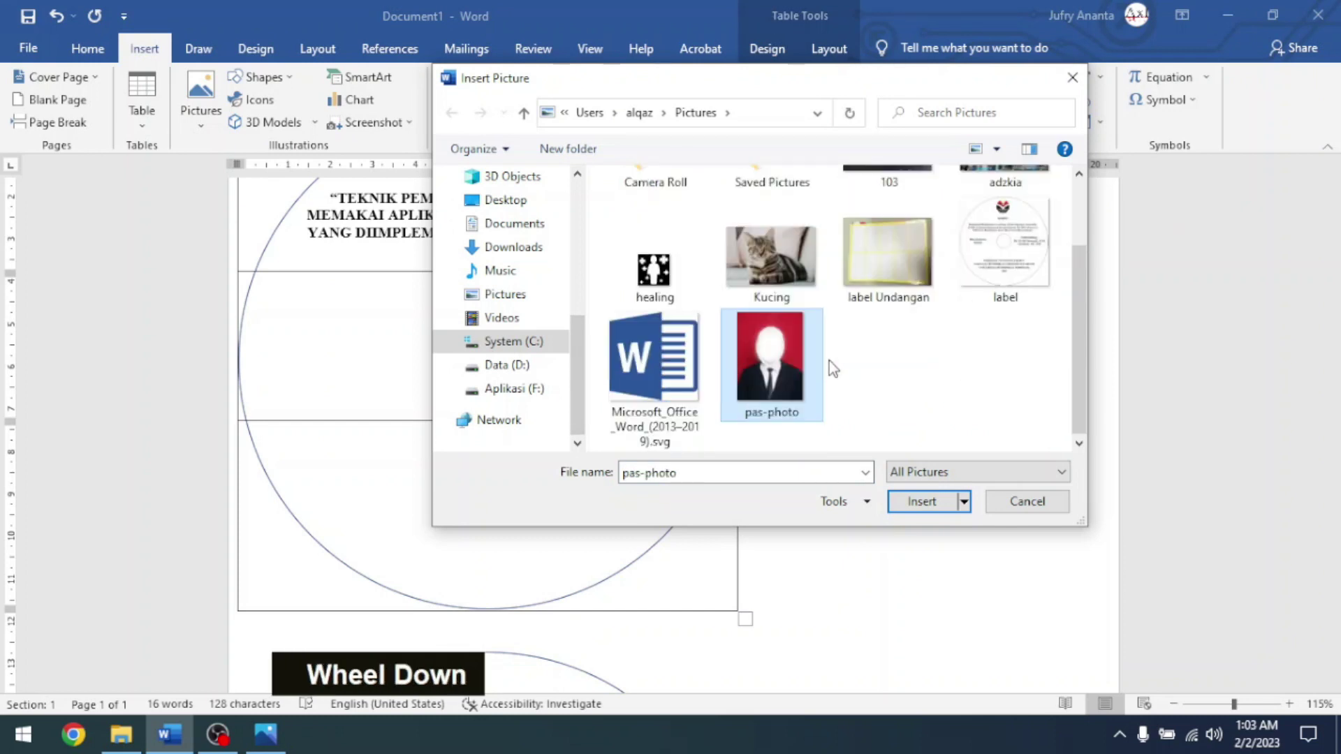
click(930, 508)
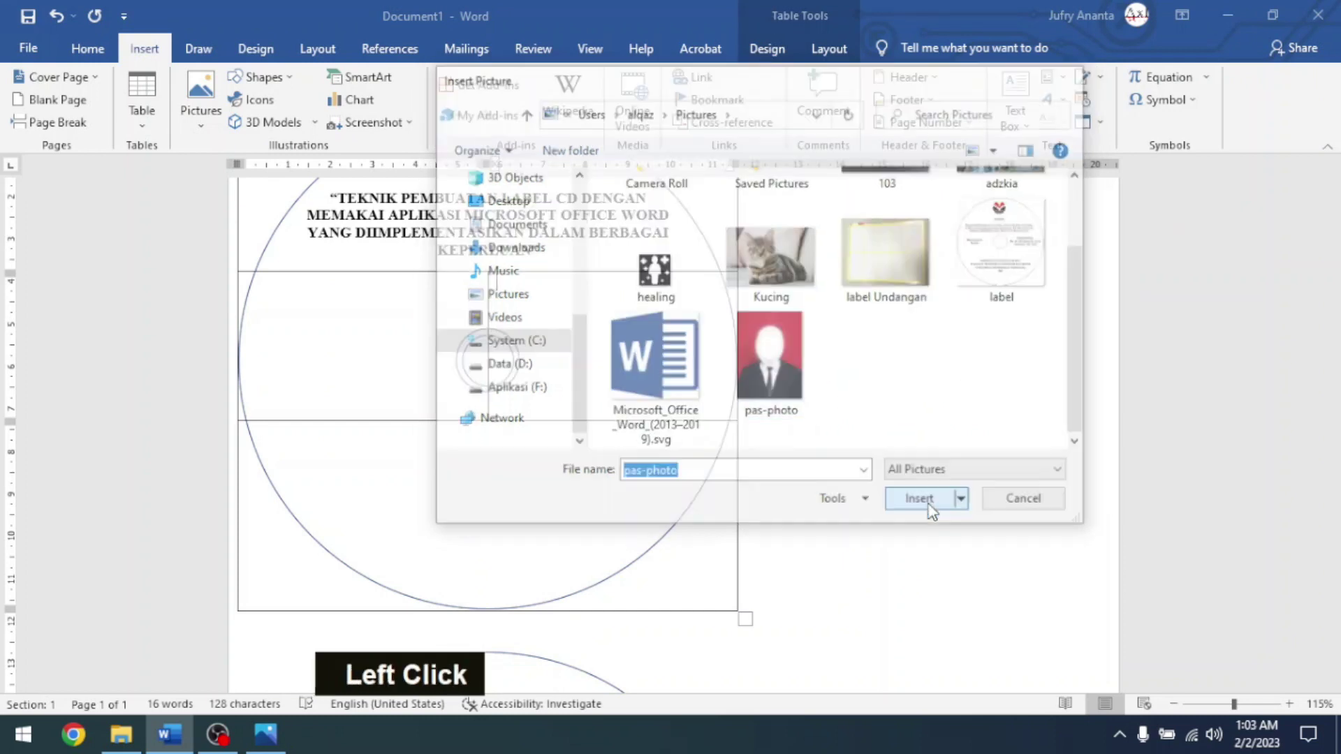
Check how the inserted photo fits the table and undo its insertion.
scroll(596, 377, up, 1)
scroll(587, 372, down, 1)
scroll(586, 371, down, 1)
scroll(585, 360, up, 1)
key(ctrl+z)
scroll(545, 364, up, 5)
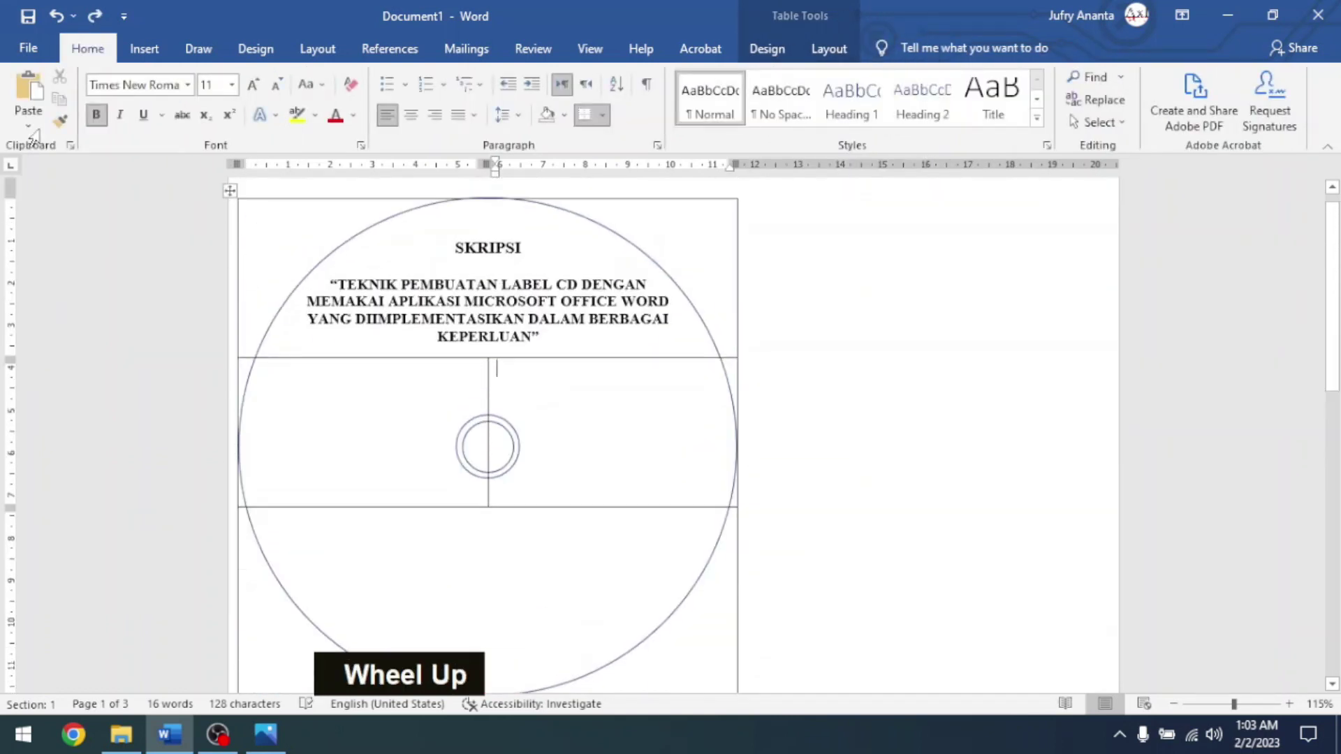
Switch to File Explorer and copy the pas-photo image from the Pictures folder.
click(121, 733)
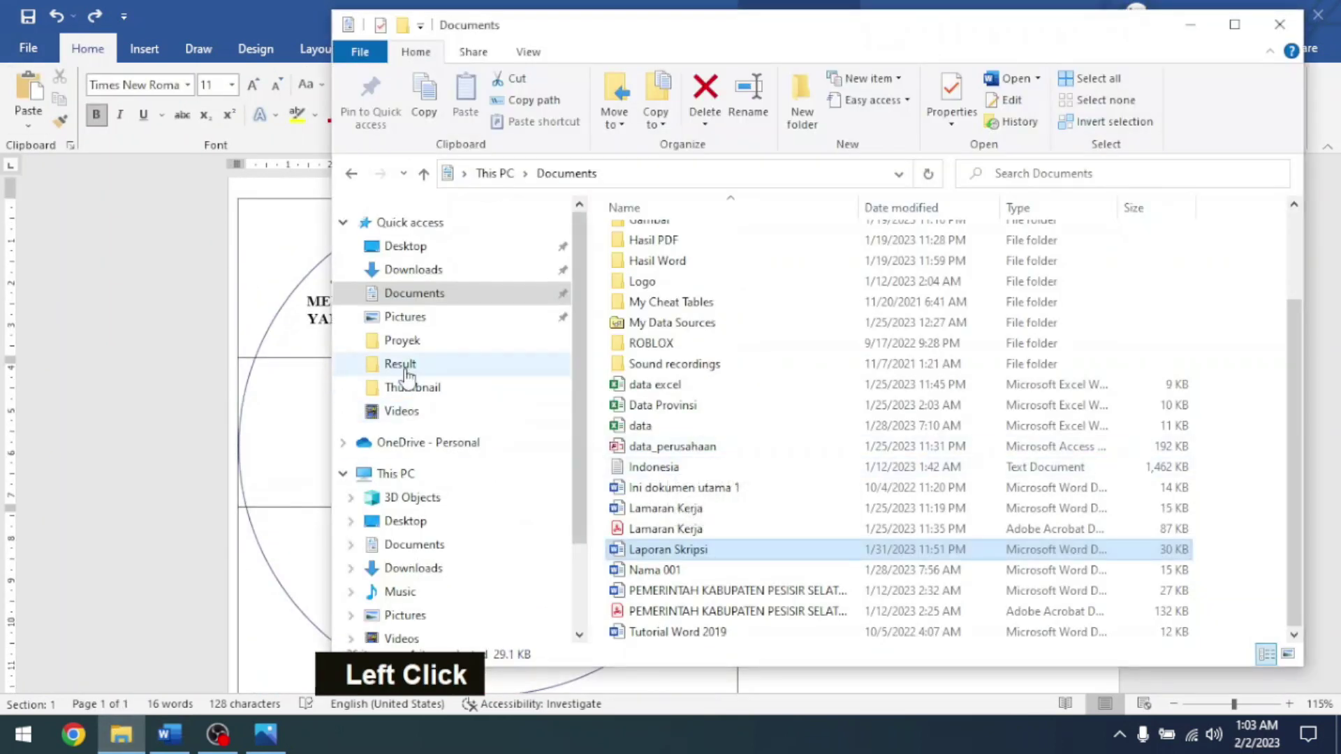
click(417, 315)
click(992, 383)
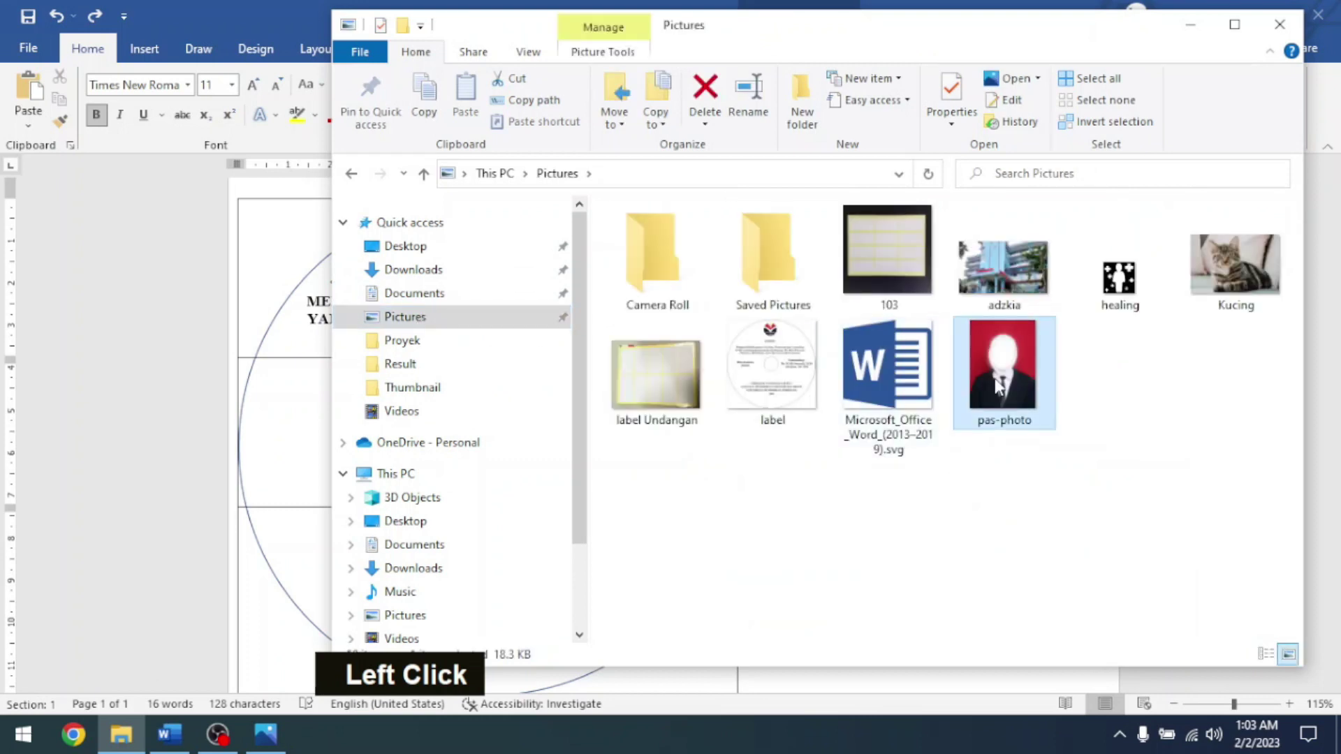
right_click(992, 383)
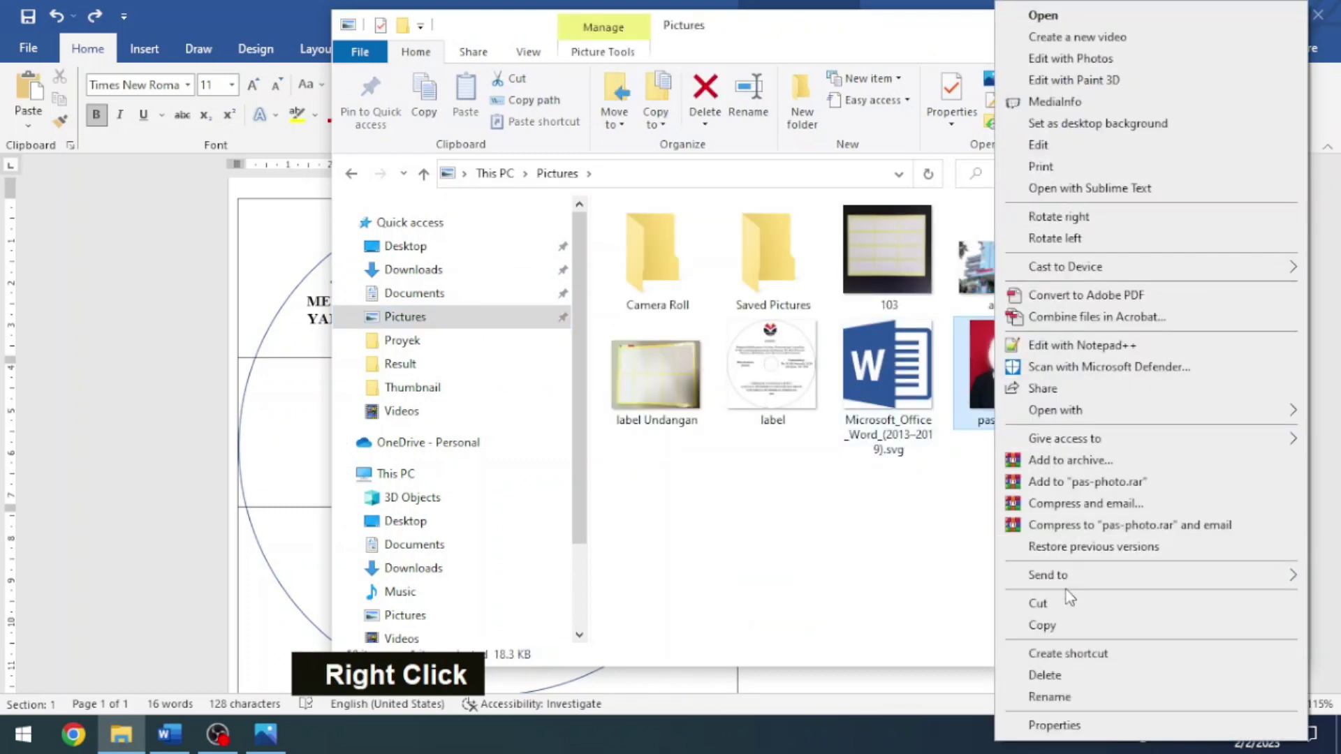
click(1068, 624)
key(ctrl+c)
Switch back to Word and paste the copied photo into the second cell of the middle row.
click(297, 320)
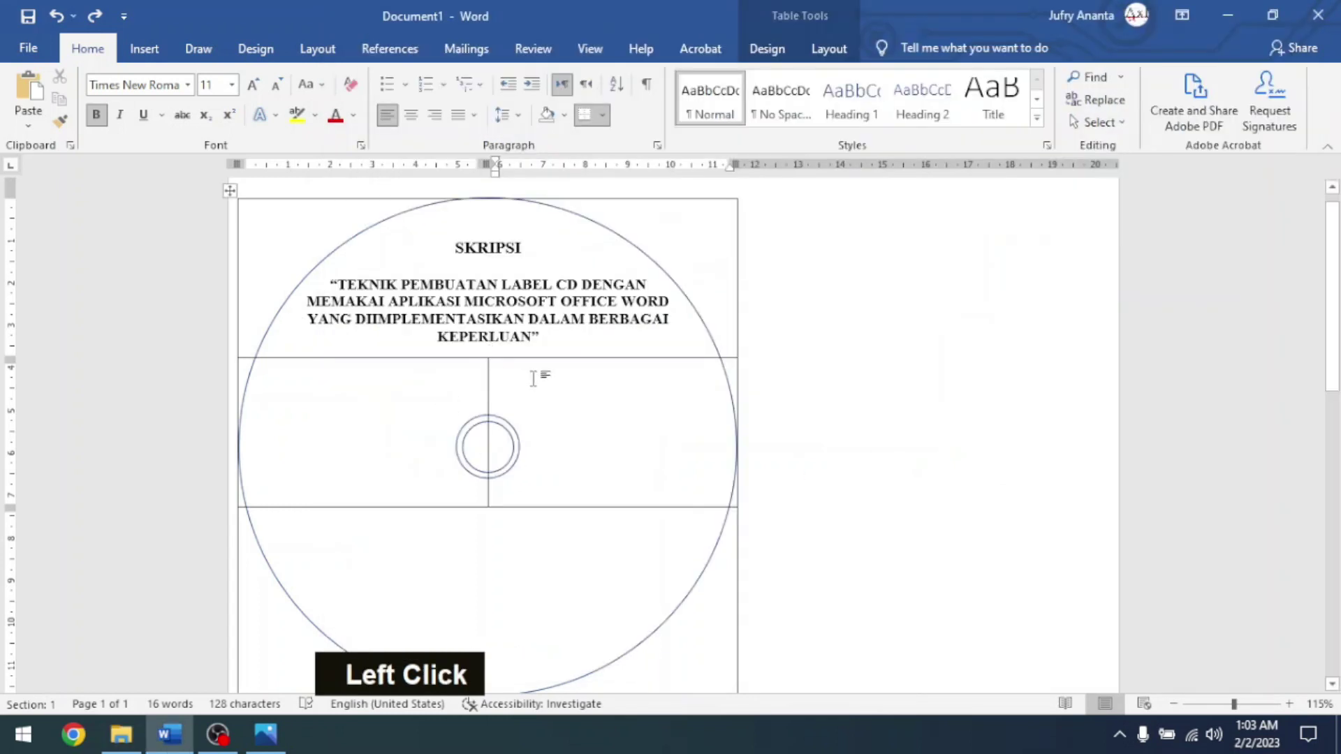
key(ctrl+v)
scroll(551, 381, down, 2)
scroll(546, 359, up, 2)
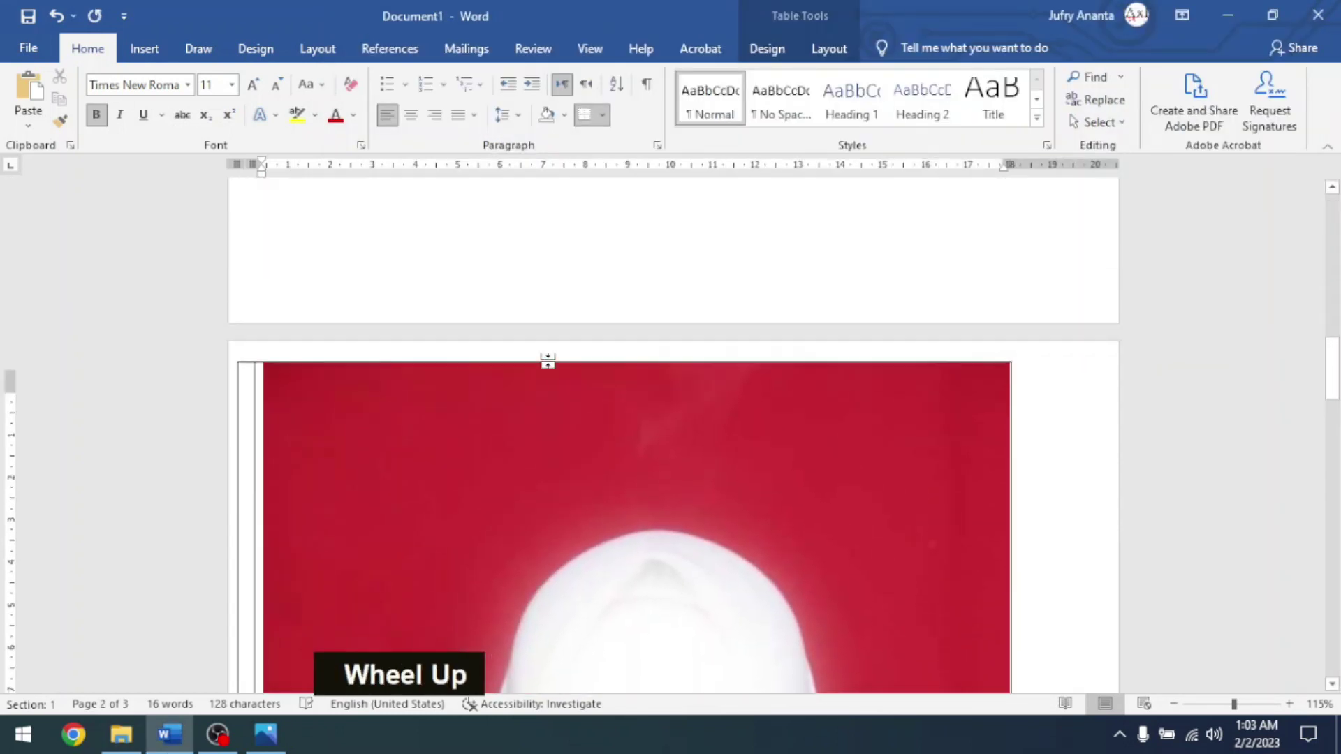
Undo the last photo paste and return to the label table on the first page.
key(ctrl+z)
scroll(545, 353, up, 4)
scroll(532, 360, down, 1)
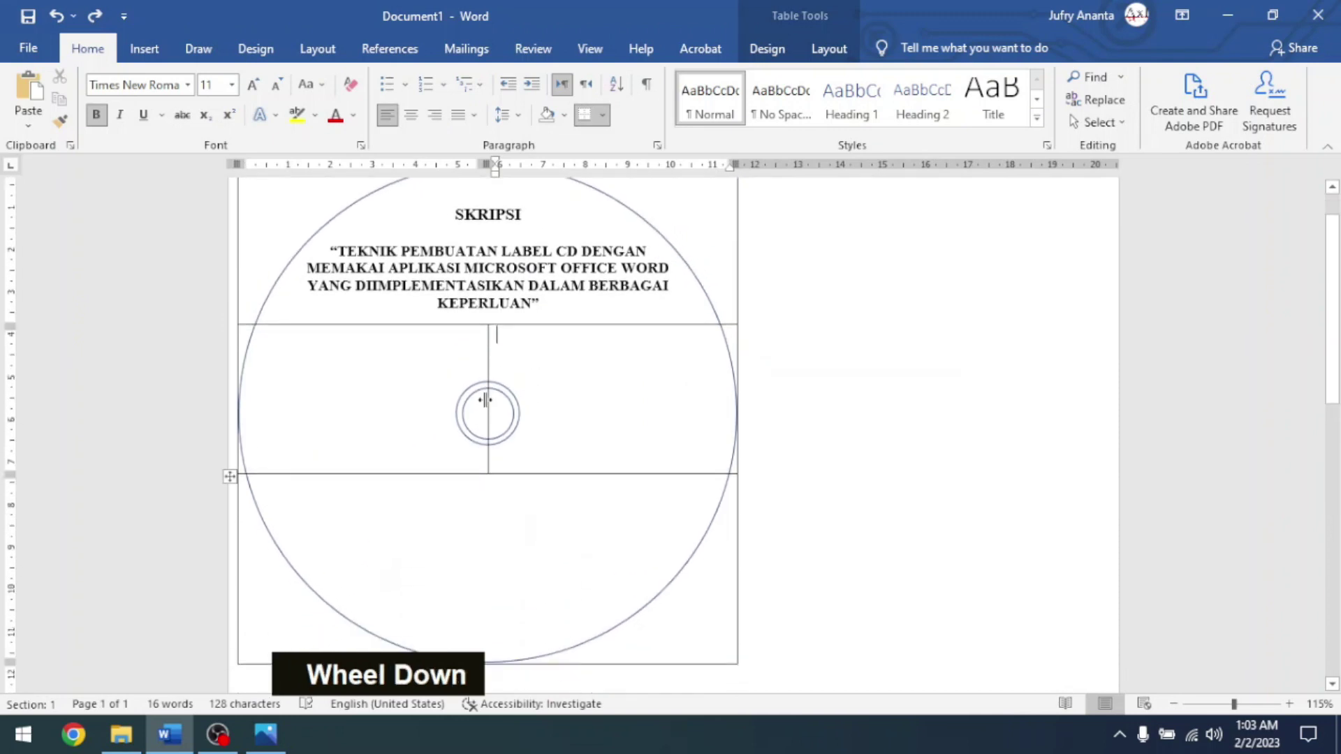
Switch to File Explorer and place pas-photo from the Pictures folder directly into the second cell of the Word table's middle row.
click(121, 733)
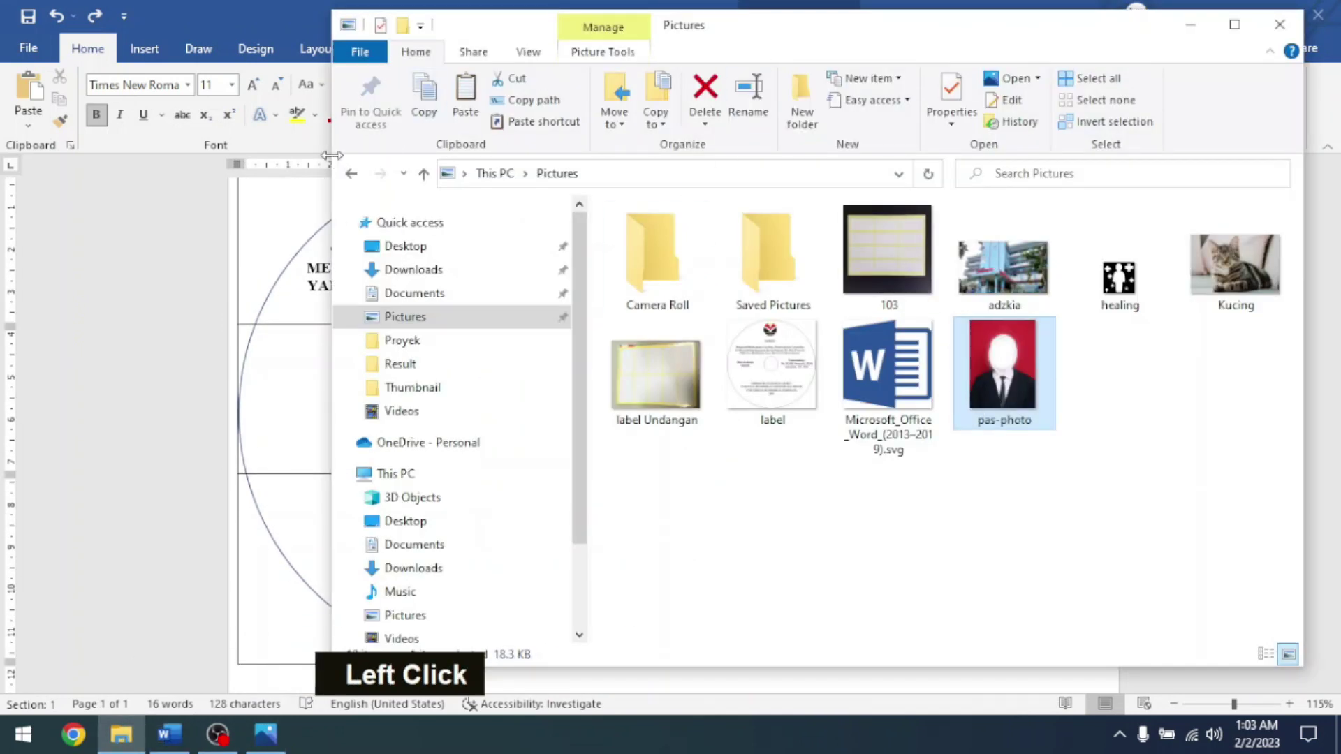
drag(333, 155, 584, 155)
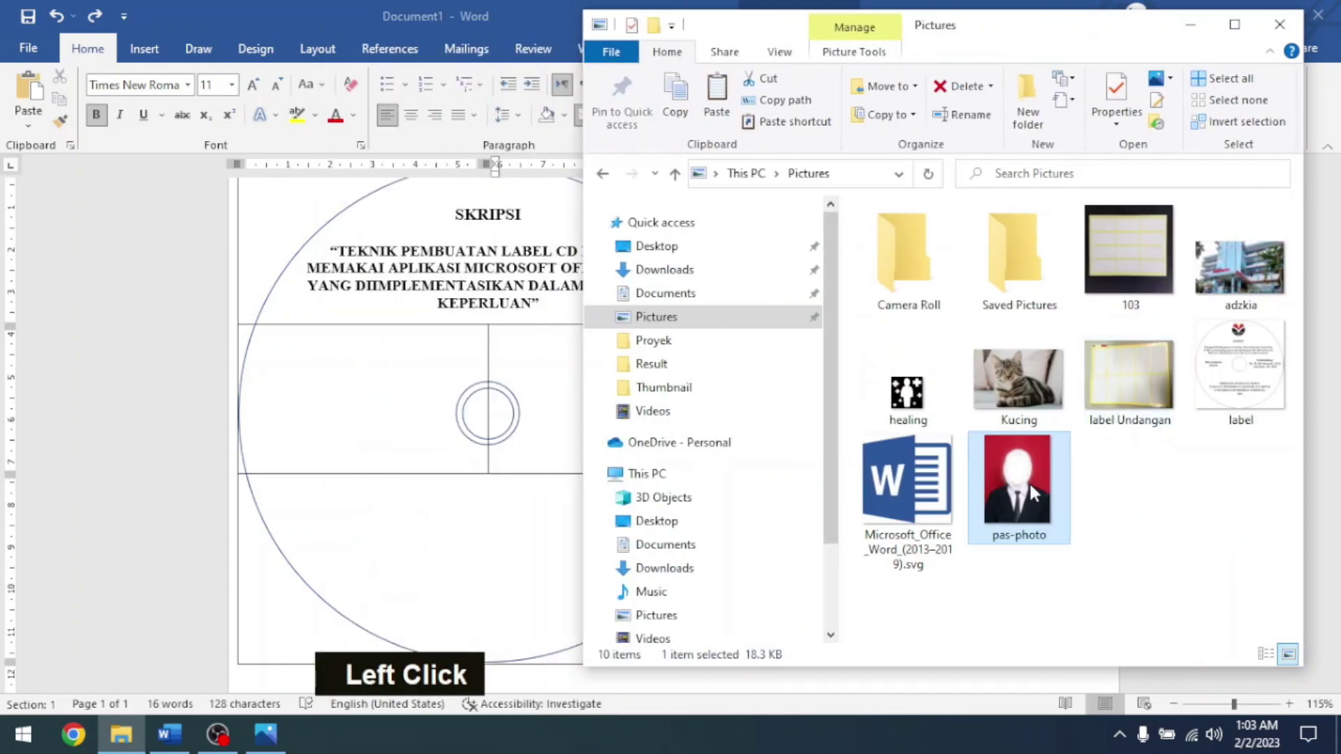
drag(1021, 485, 538, 373)
scroll(673, 422, down, 2)
scroll(672, 422, down, 8)
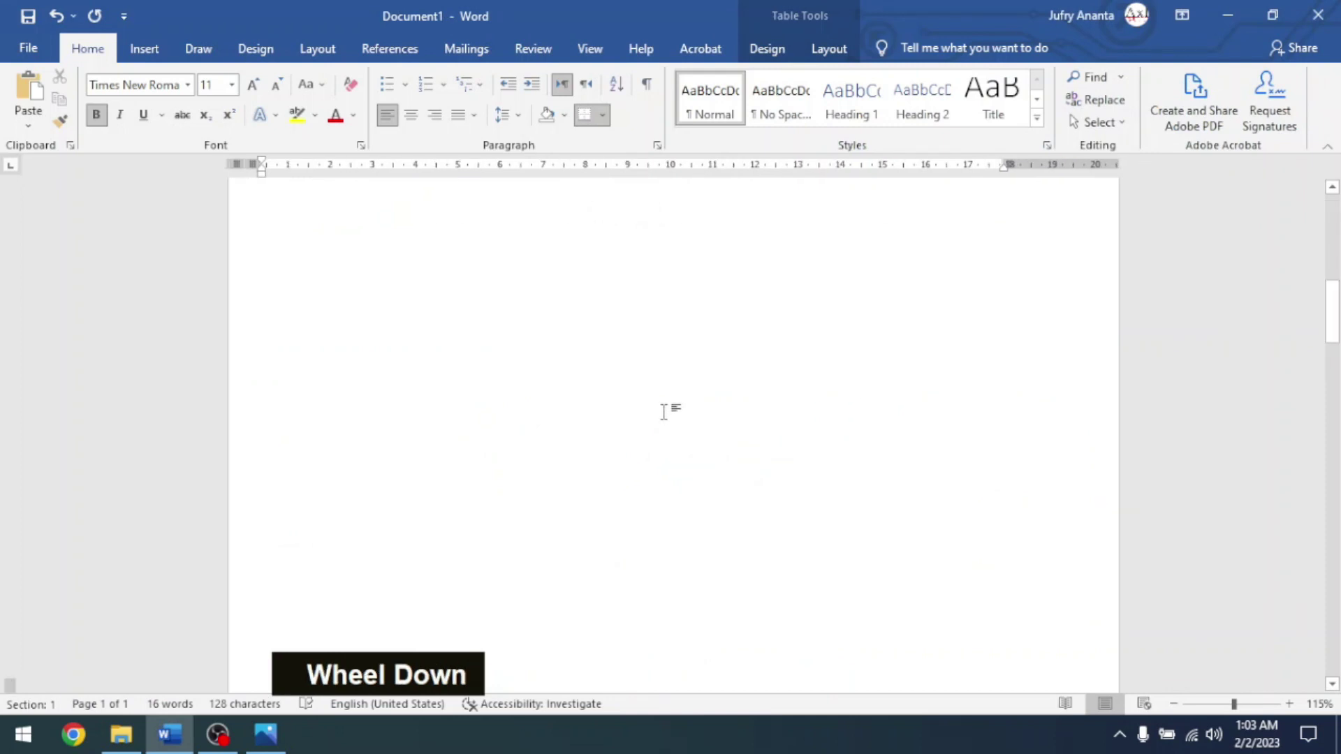
scroll(536, 442, up, 2)
click(467, 406)
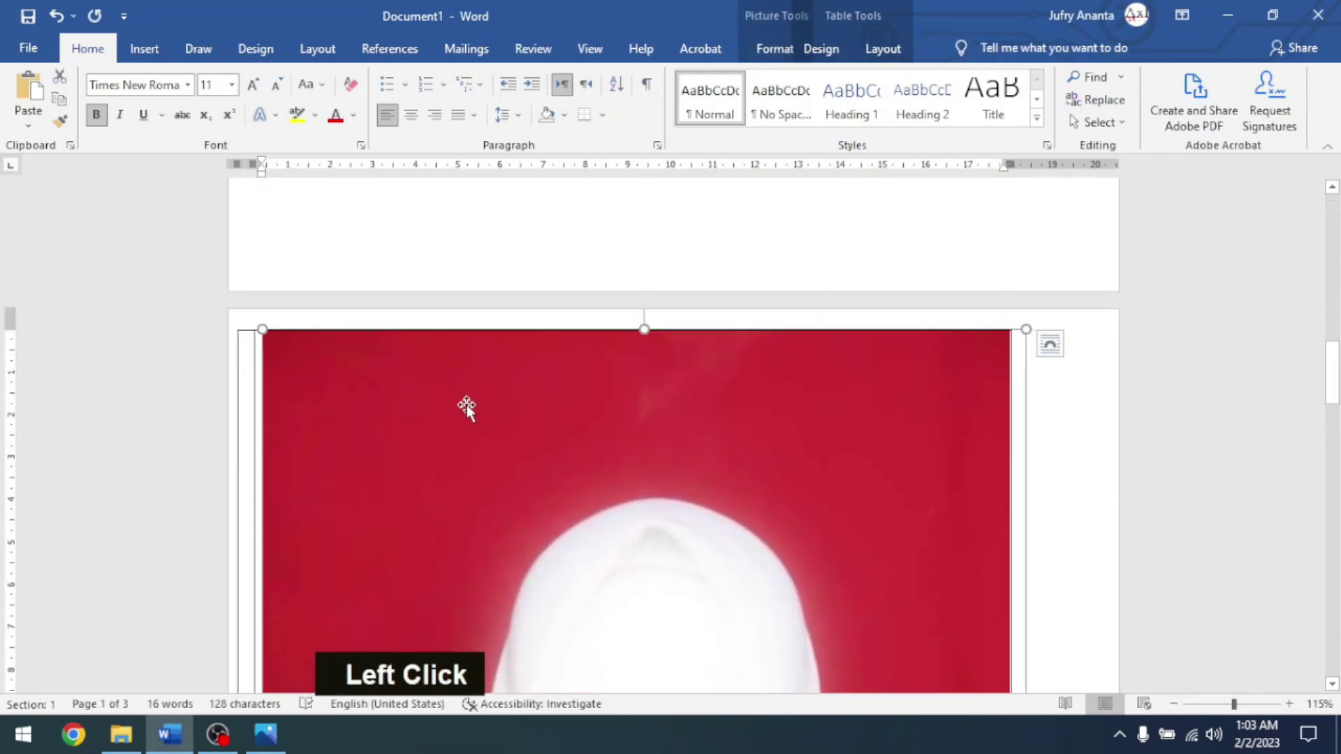
Shrink the inserted photo proportionally to about 19.17 cm high and 14.37 cm wide.
drag(263, 333, 481, 530)
scroll(660, 305, up, 2)
scroll(660, 305, up, 2)
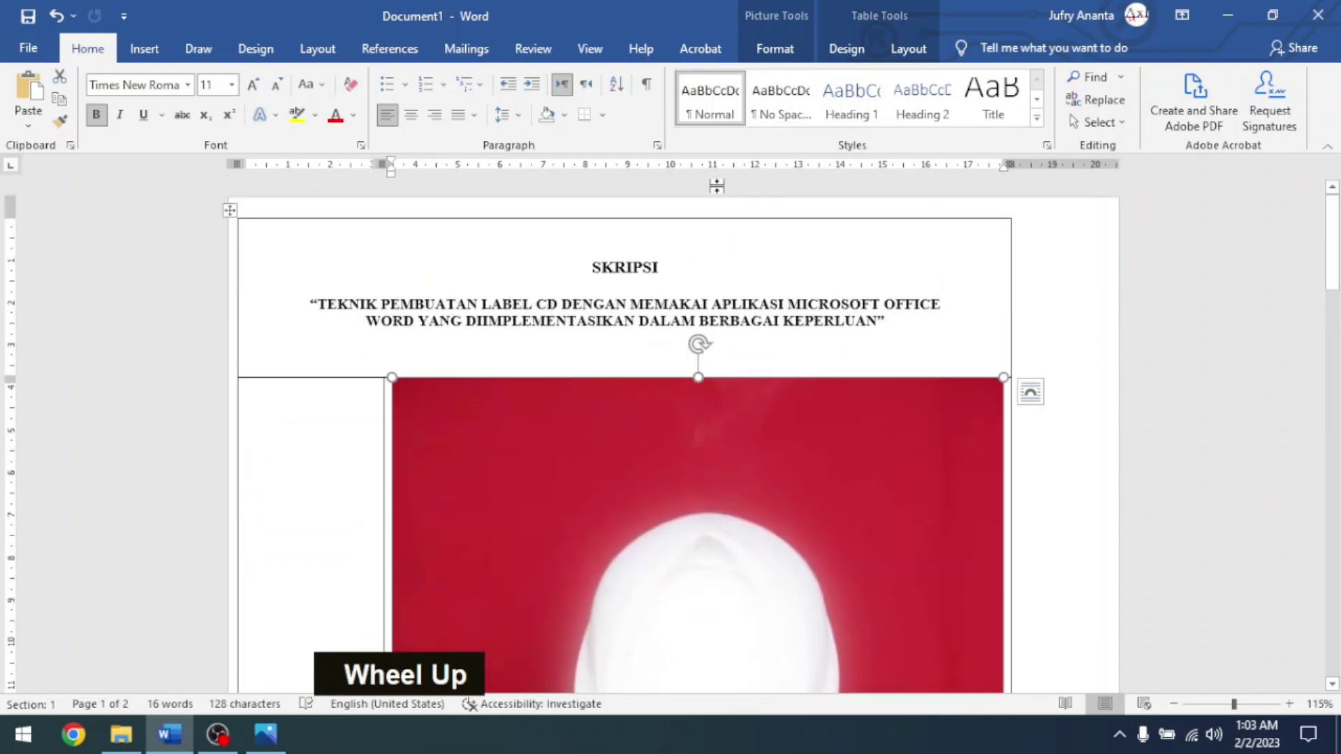
Crop the photo to a 3:4 portrait aspect ratio.
click(776, 47)
scroll(585, 363, down, 6)
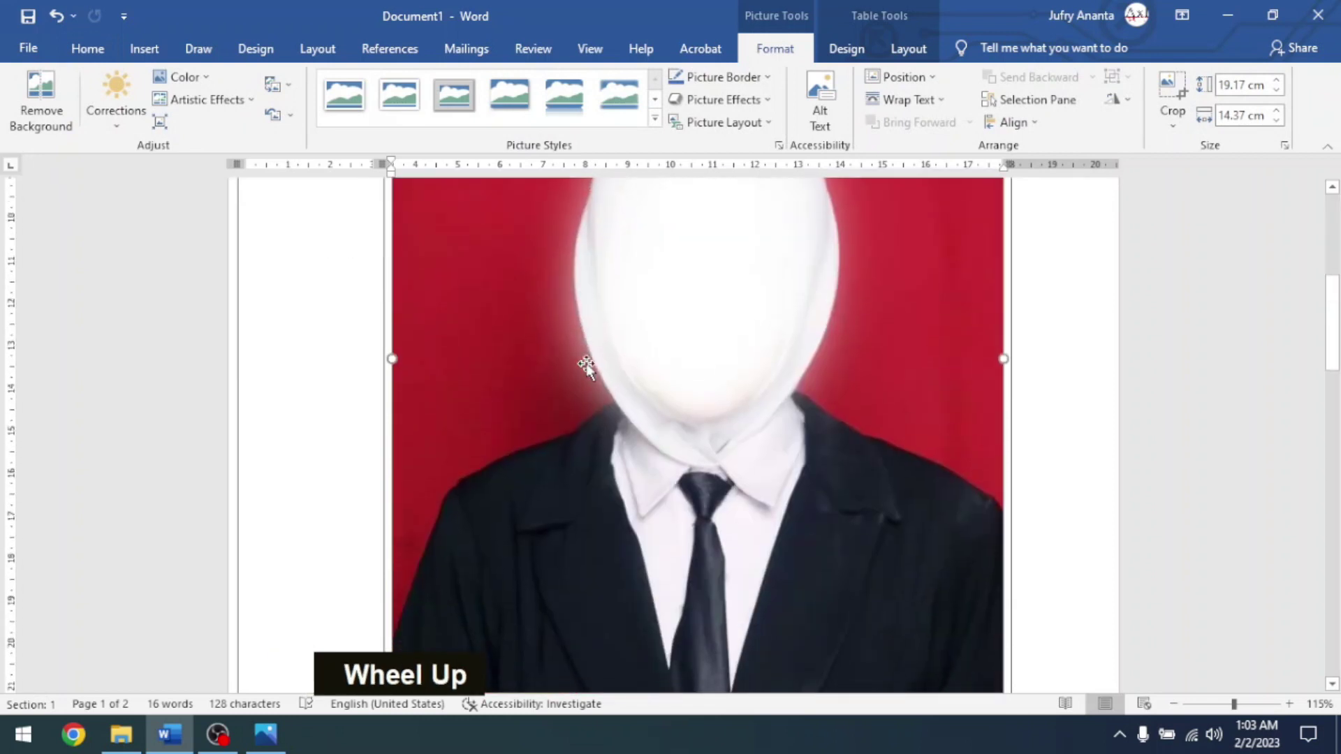
scroll(585, 363, down, 3)
scroll(677, 398, up, 8)
scroll(644, 405, down, 1)
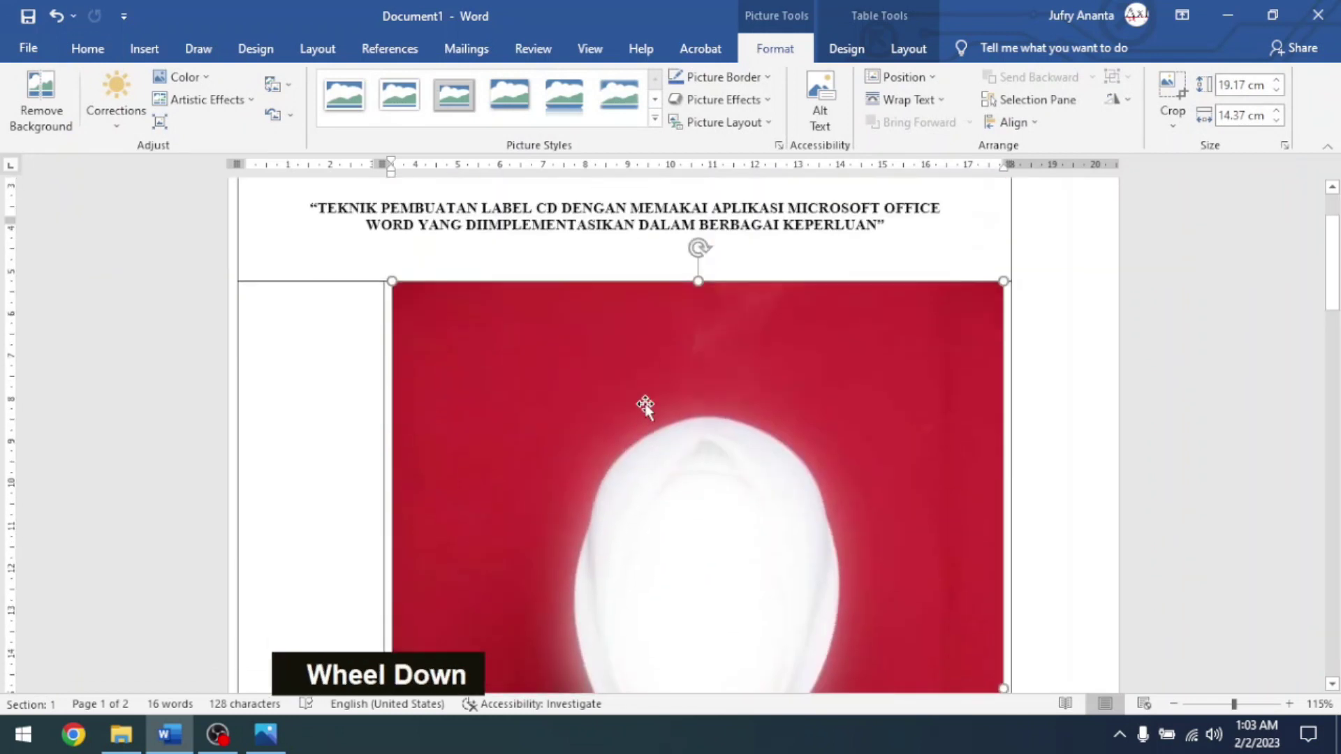
scroll(803, 223, up, 1)
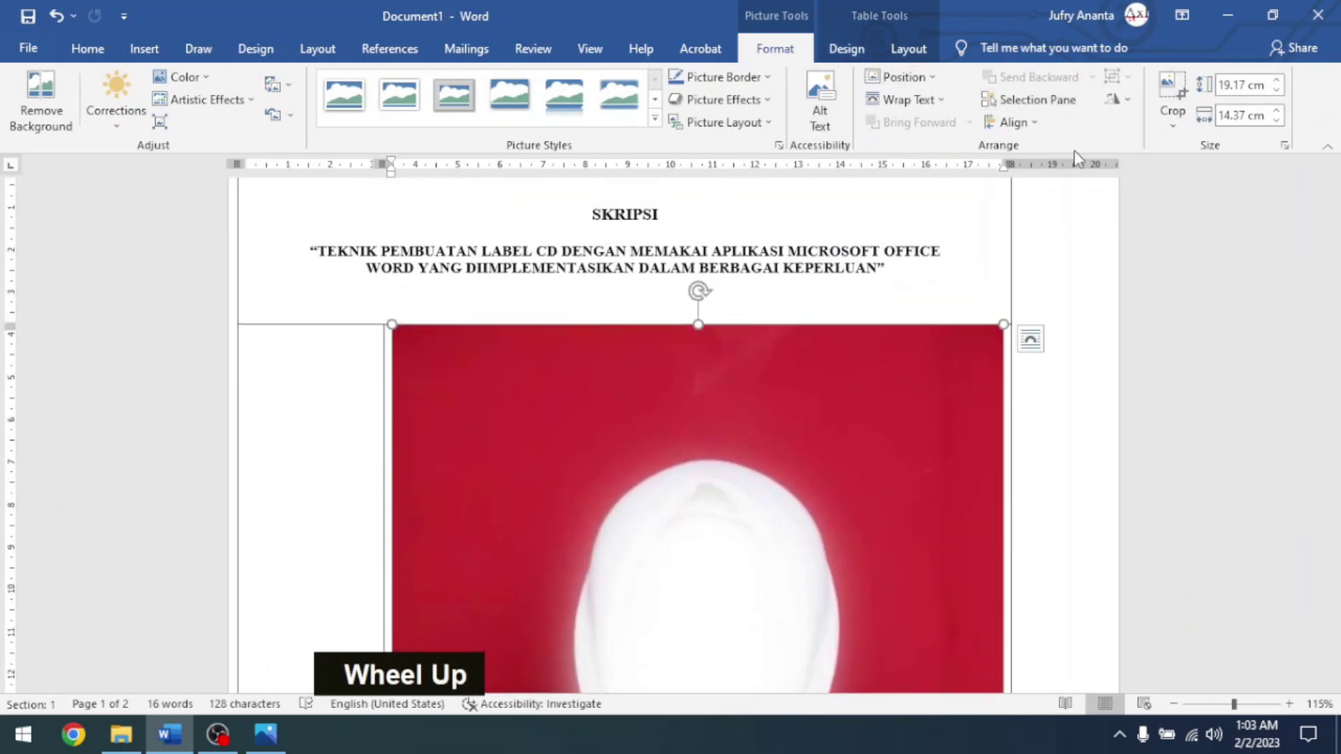
click(1173, 119)
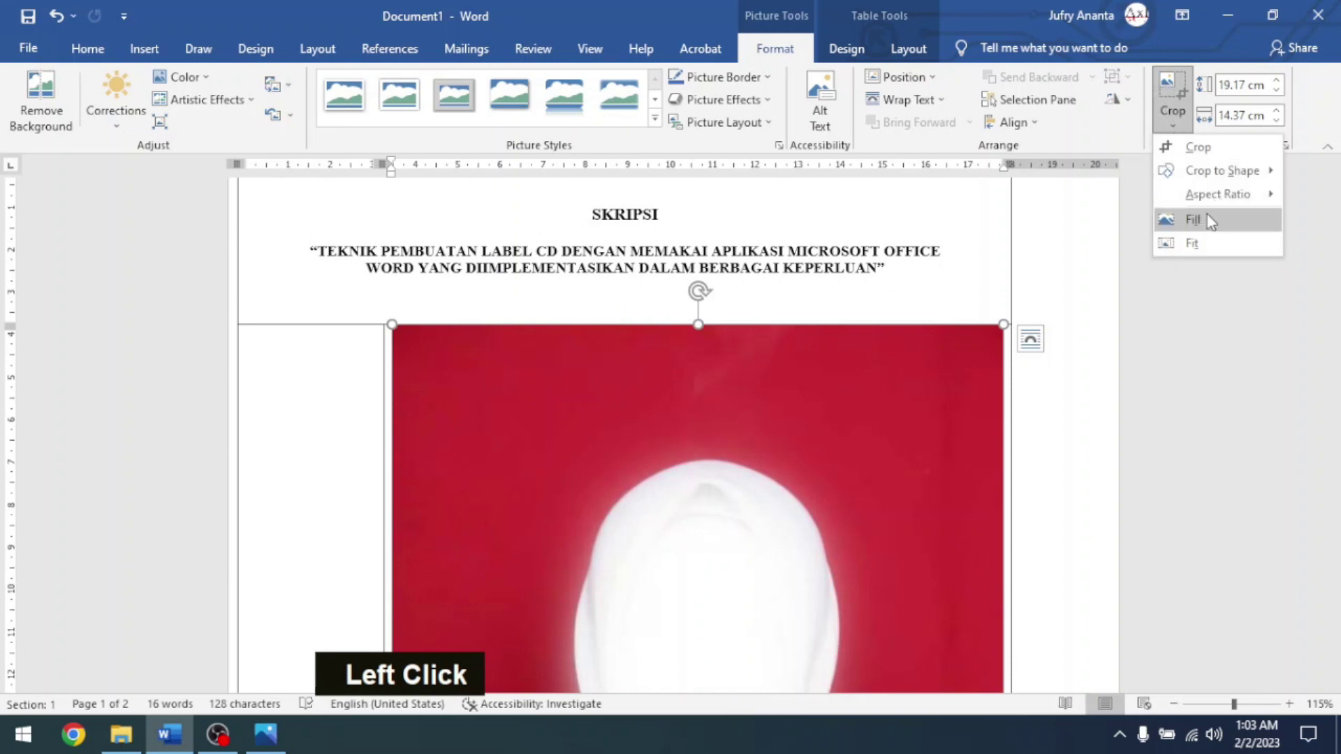
click(771, 48)
click(1169, 116)
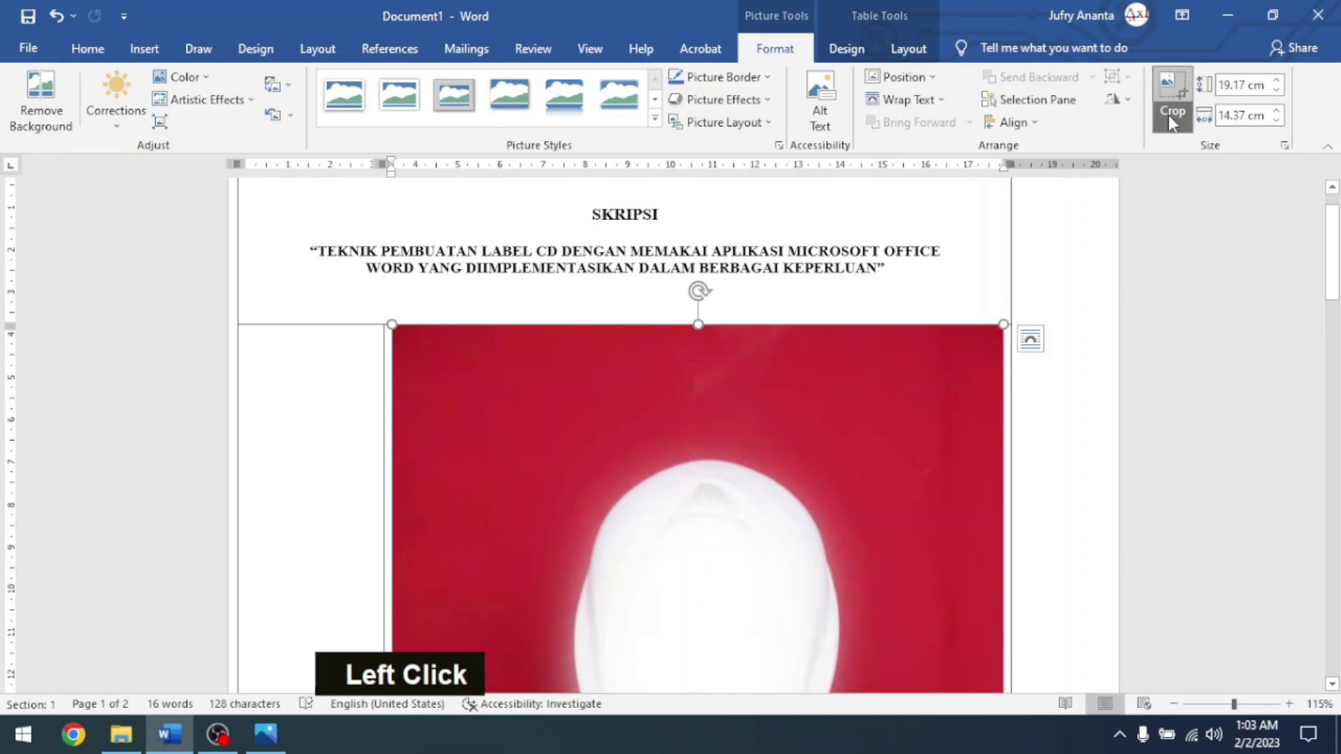
mouse_move(1218, 194)
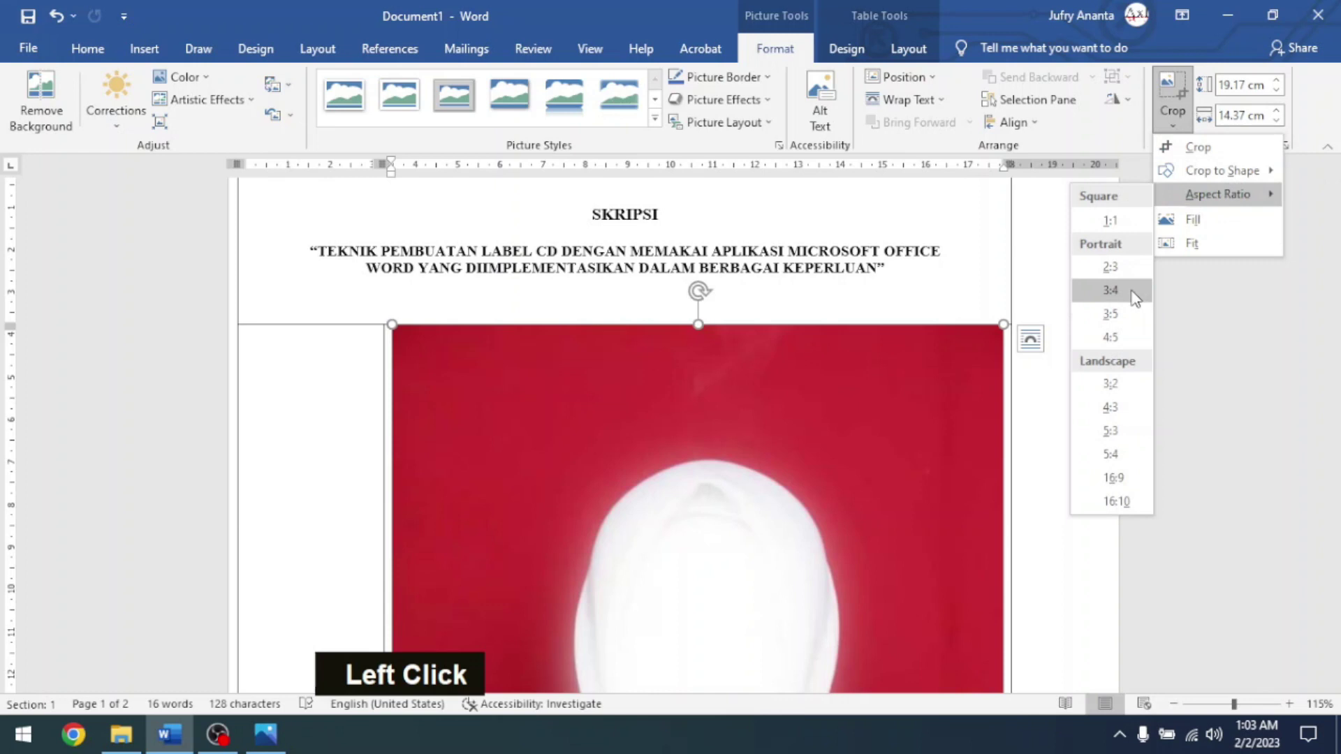
click(1133, 291)
scroll(408, 325, down, 2)
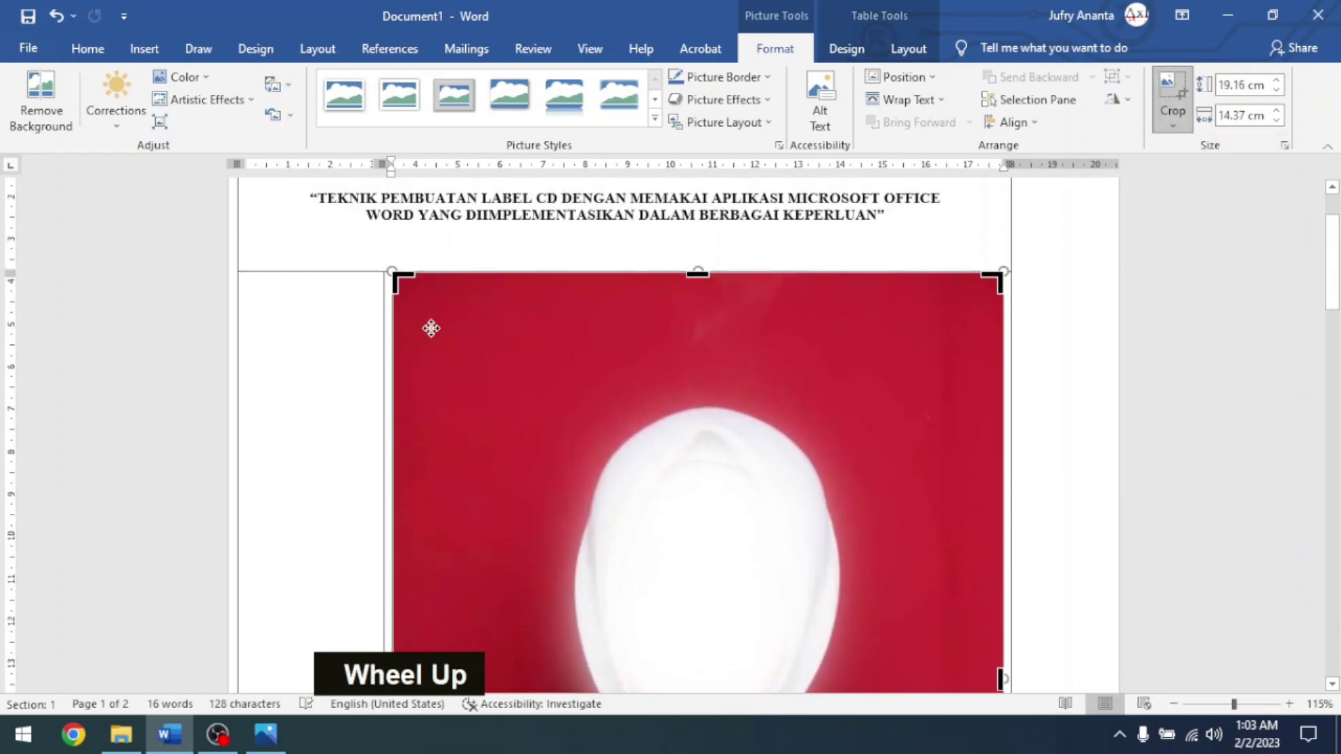
Set the photo's width to 3.8 cm.
click(1243, 89)
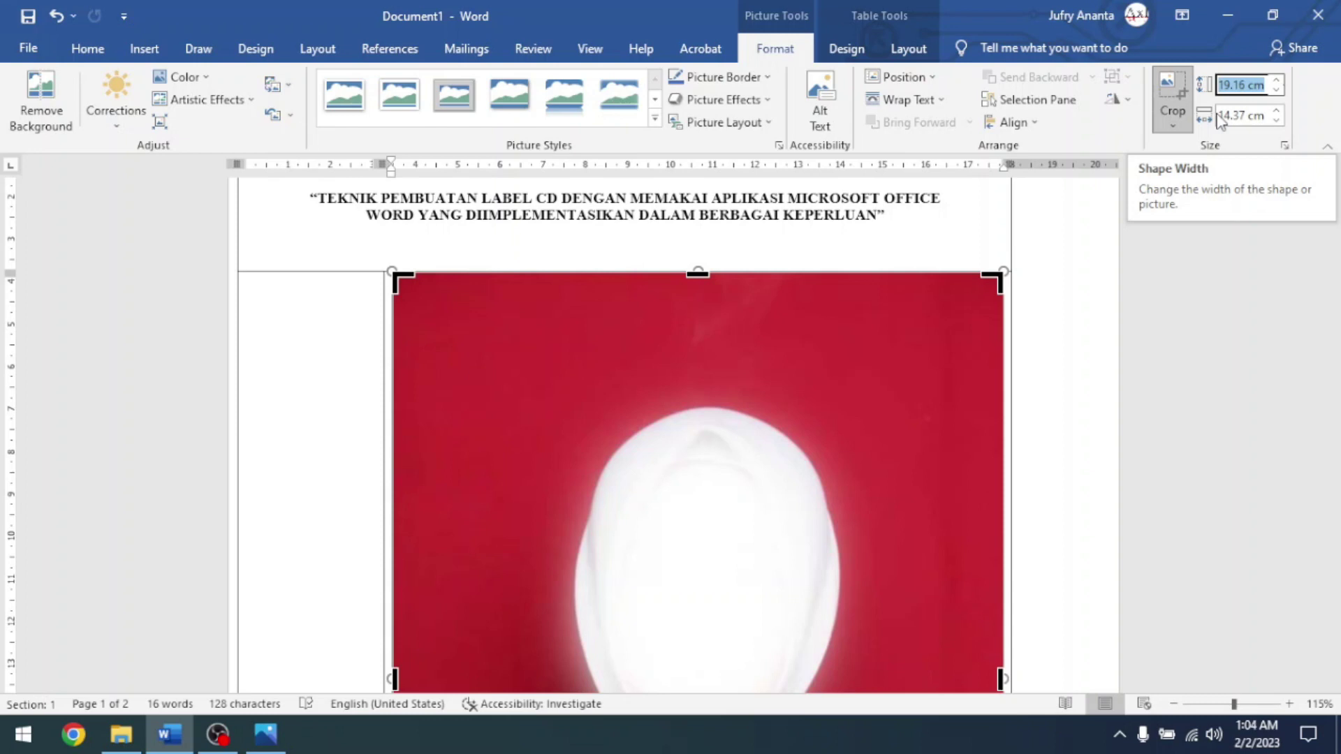
click(1246, 116)
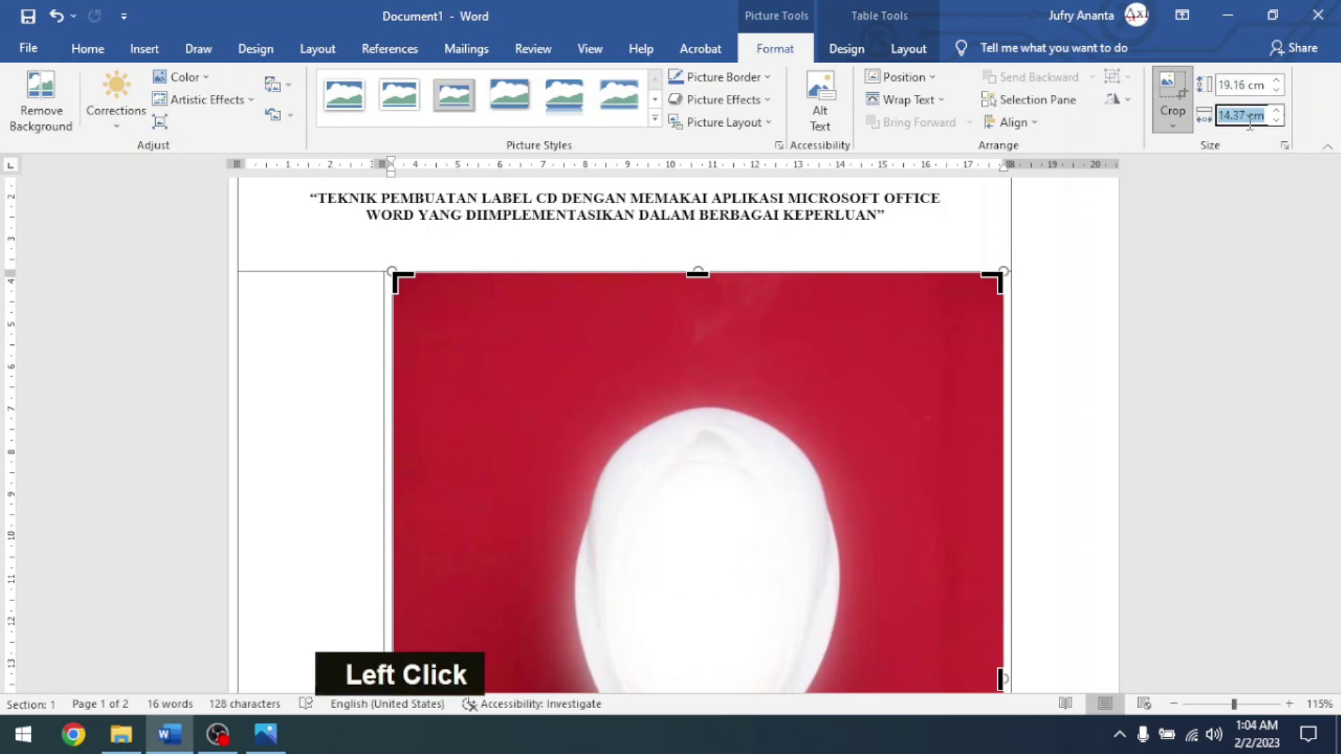
text(3.8)
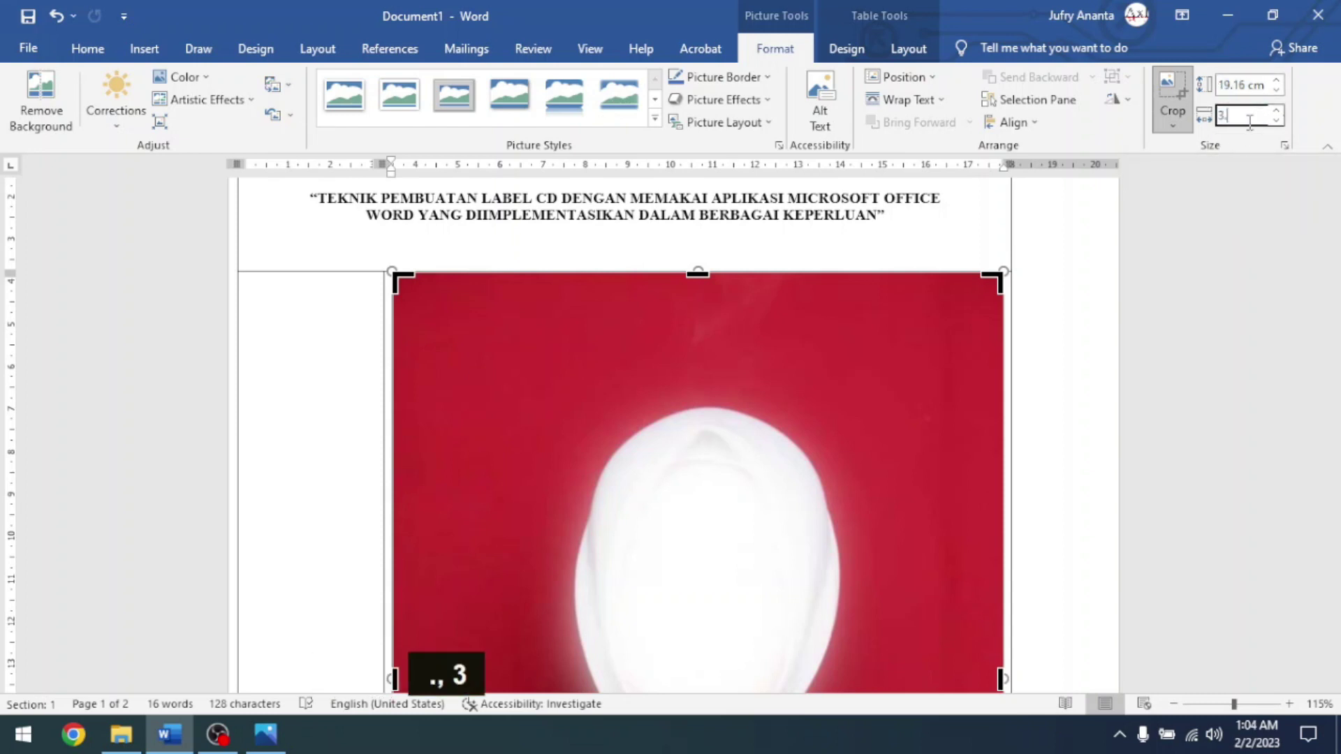
click(1261, 88)
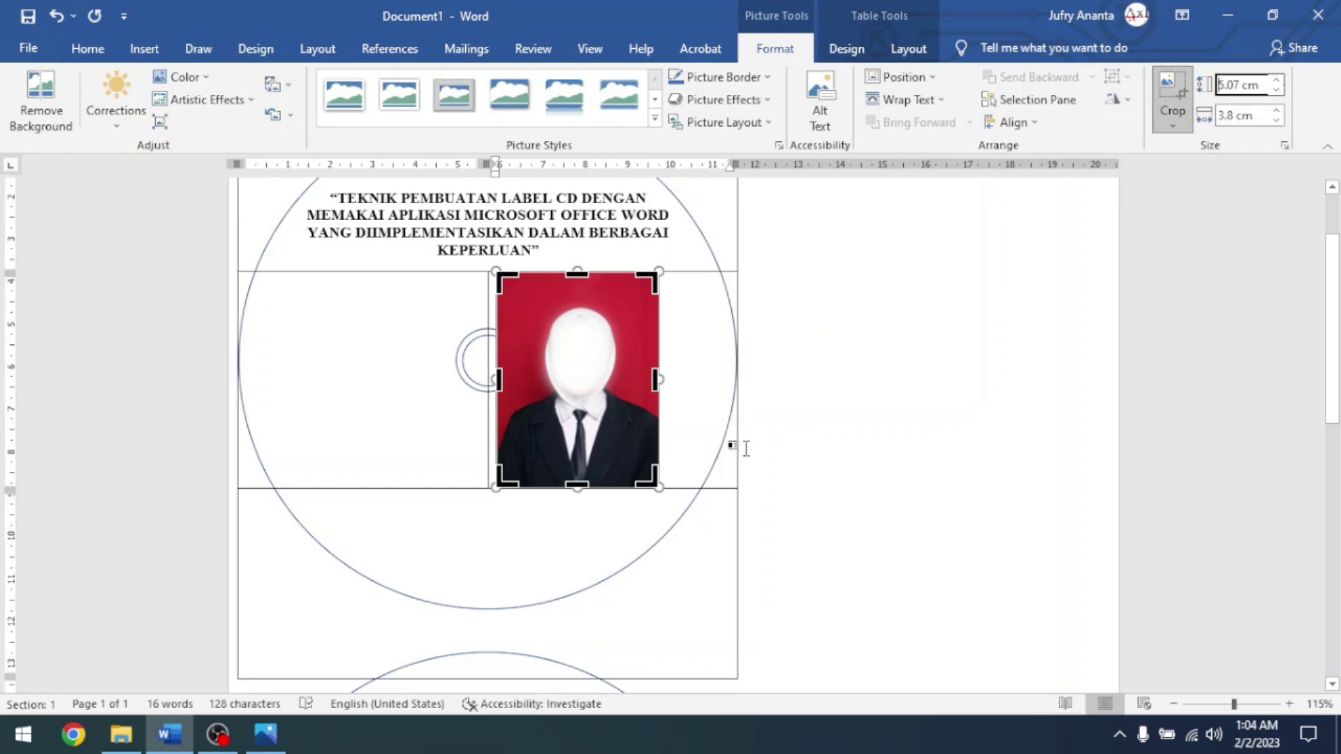
Trim a thin strip off the photo's upper edge and scale it down to about 2.81 cm high and 2.21 cm wide.
drag(577, 272, 576, 283)
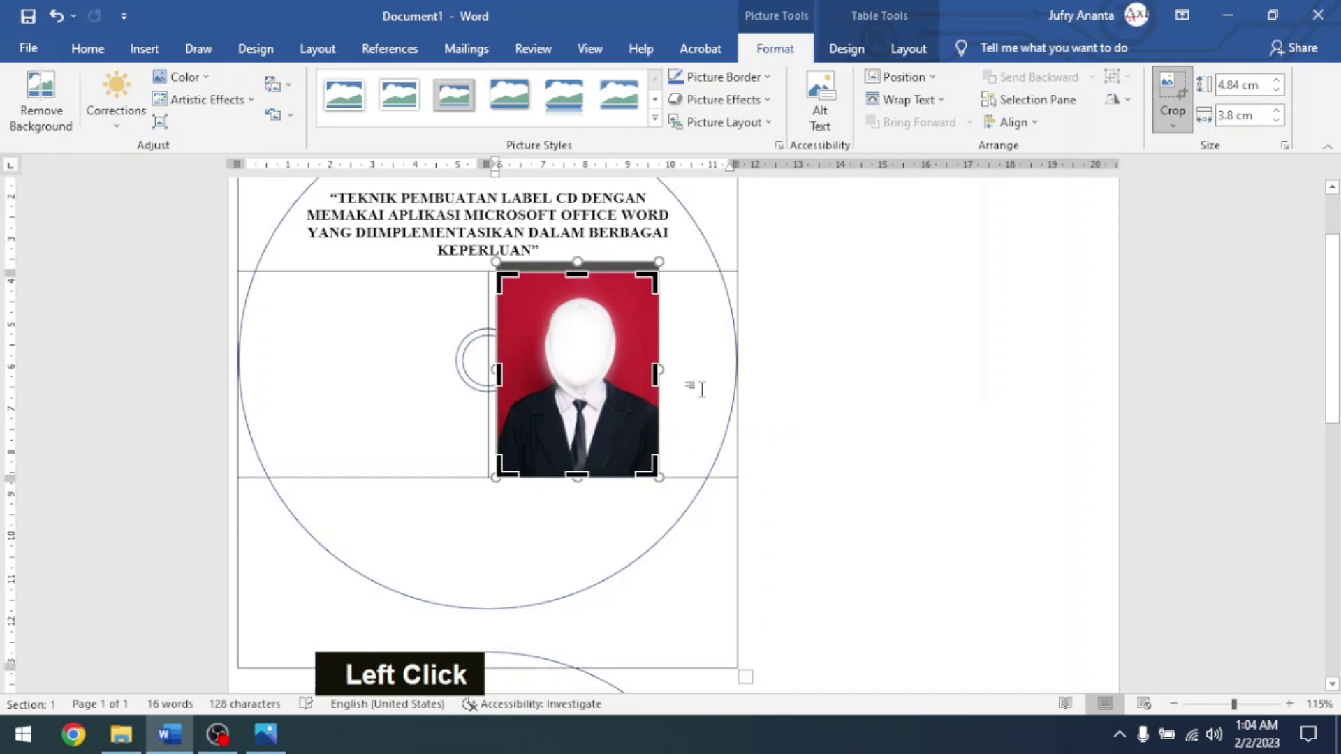
click(696, 362)
double_click(595, 350)
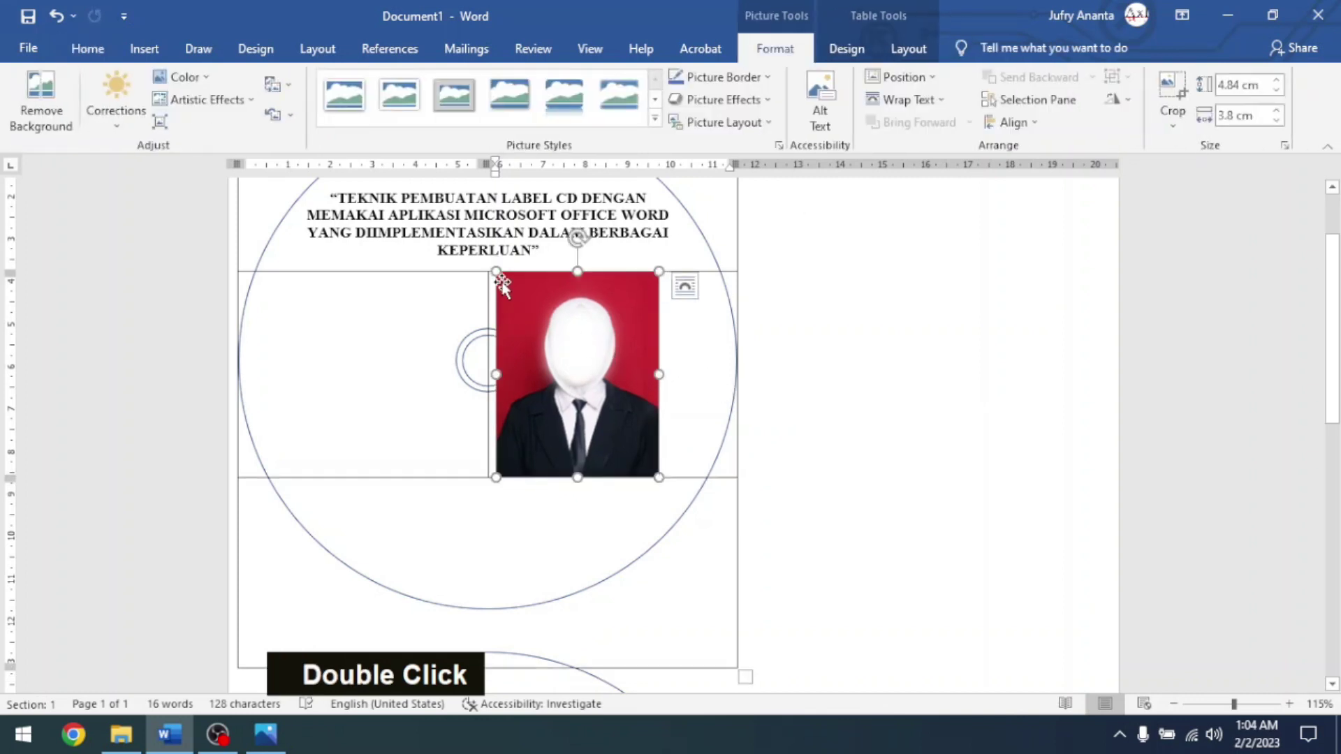
click(551, 360)
drag(551, 359, 590, 392)
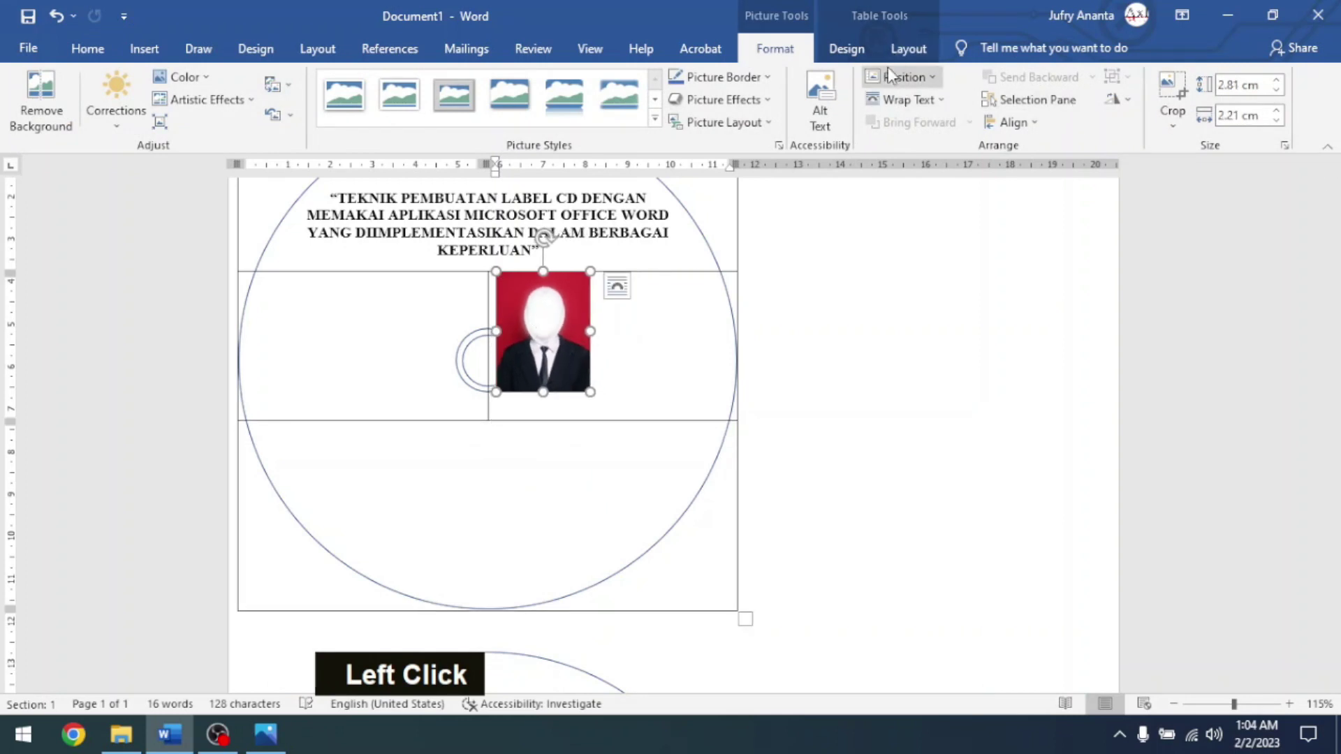
Centre the photo horizontally and vertically in its cell and indent it slightly away from the disc's centre hole.
click(908, 100)
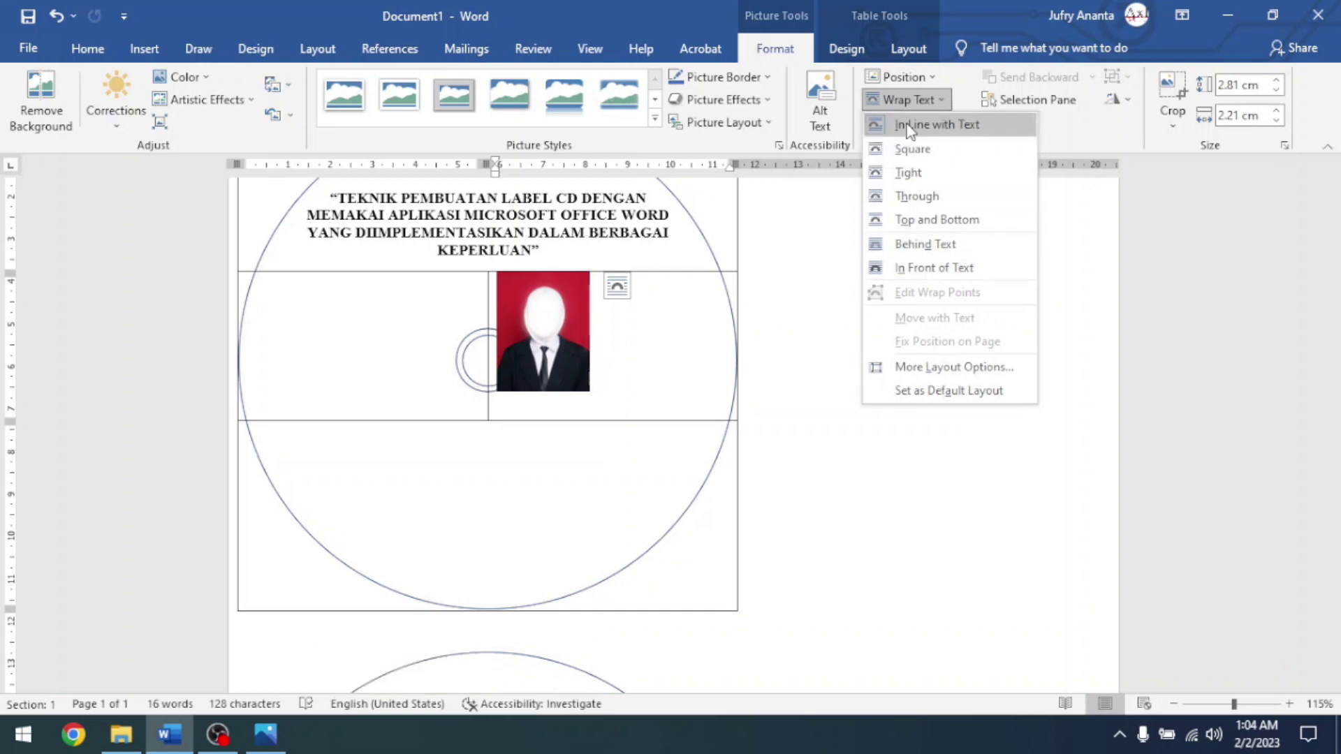
click(548, 335)
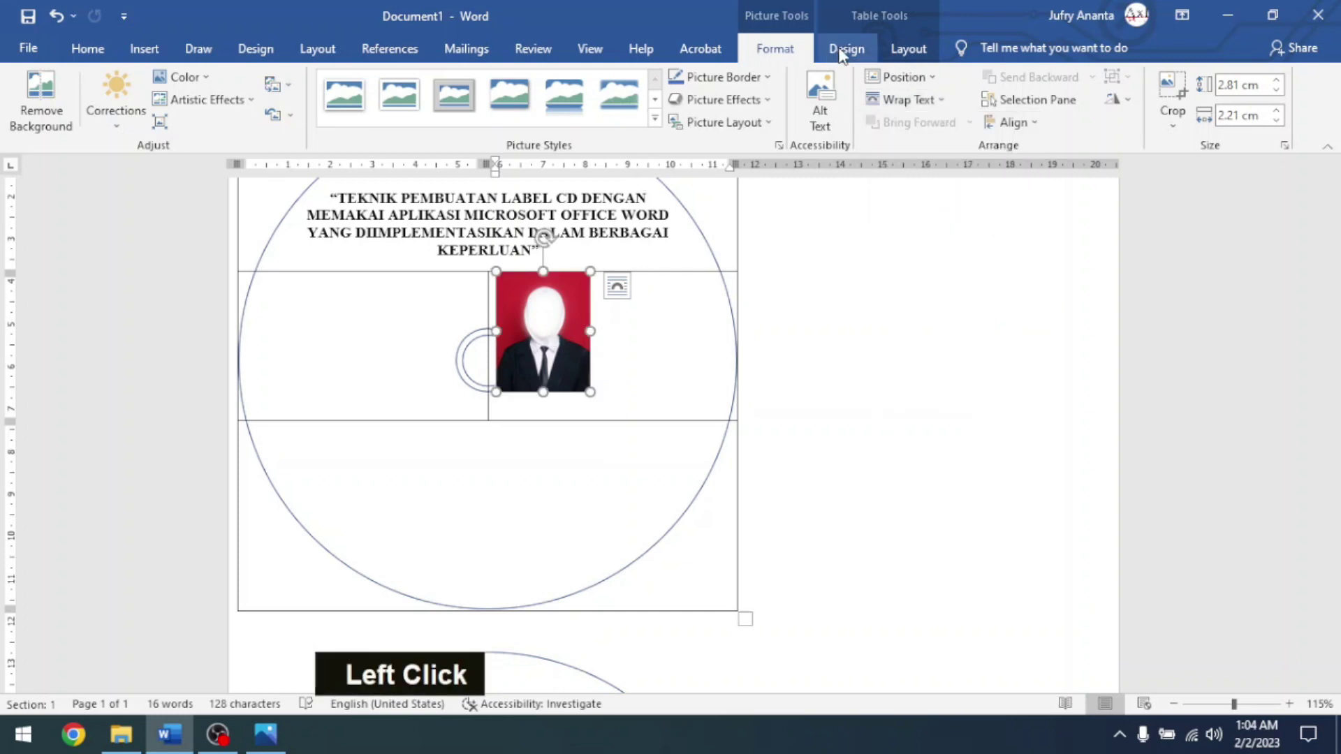
click(908, 48)
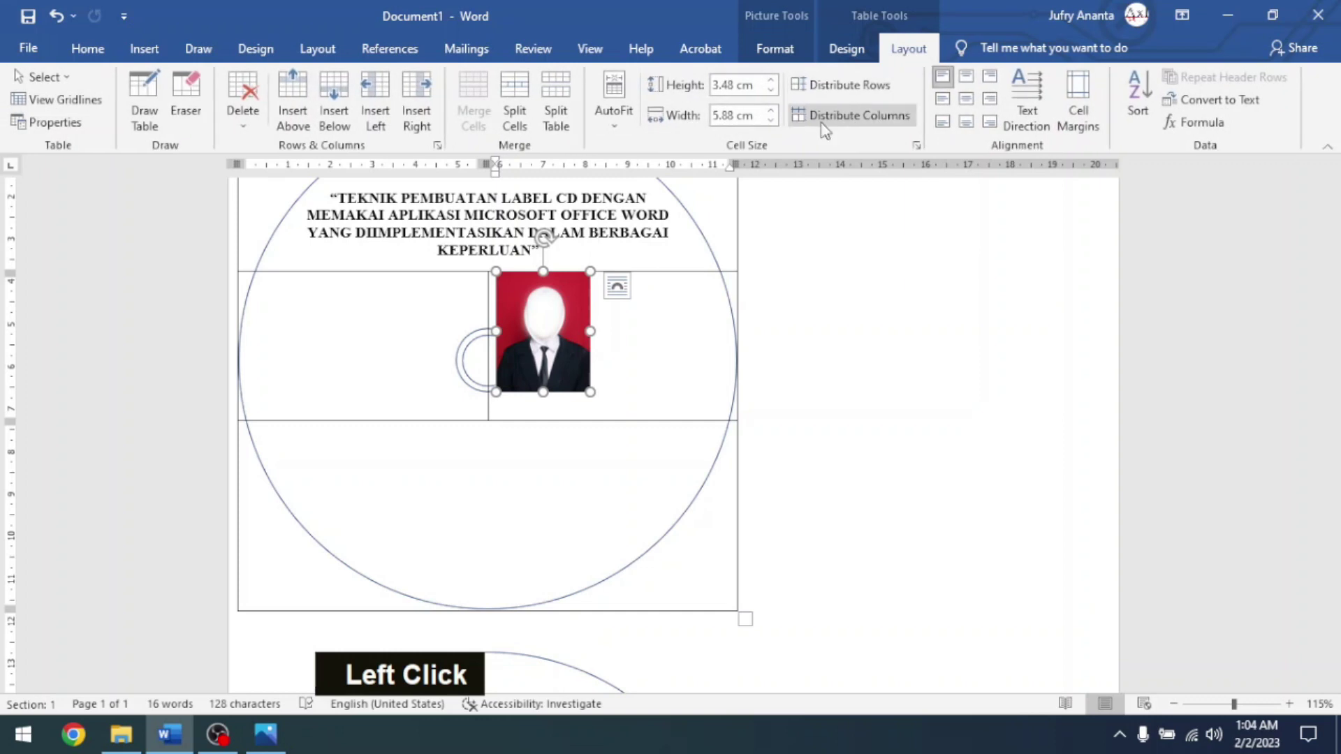
click(964, 104)
click(696, 339)
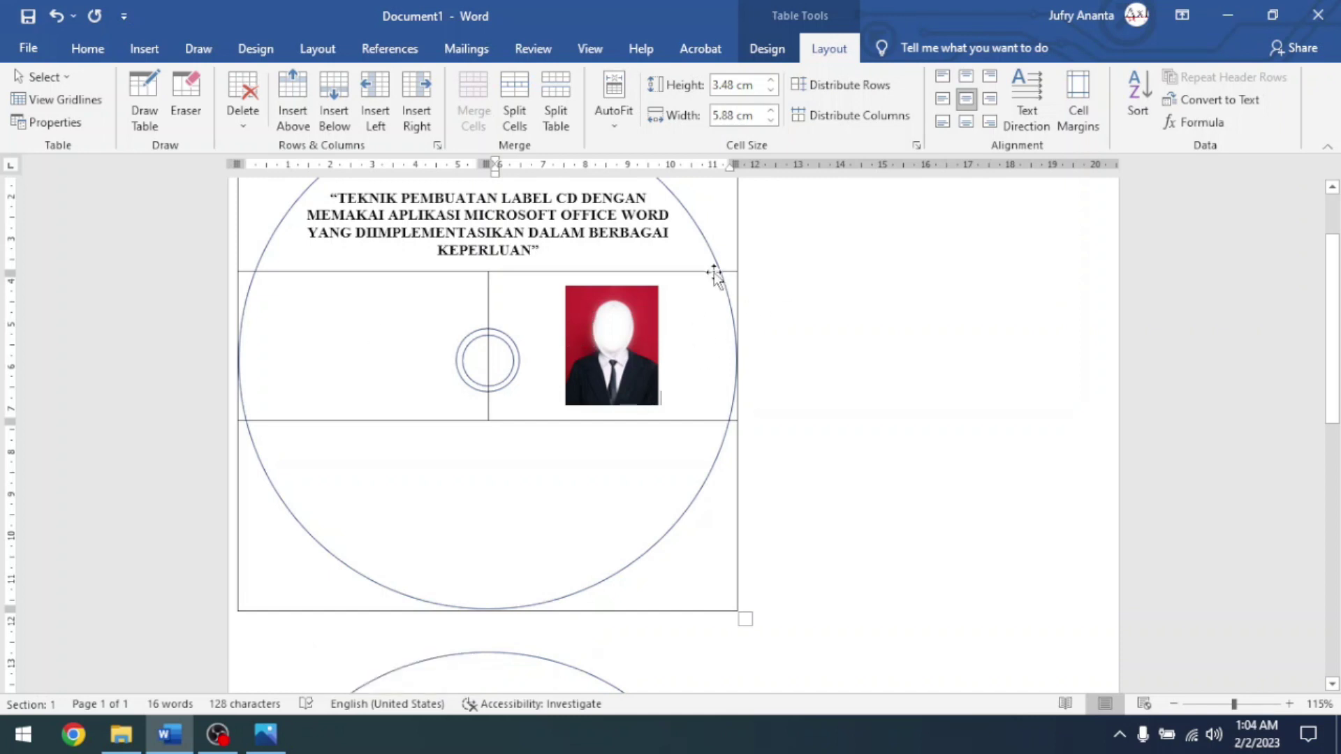
mouse_move(495, 166)
mouse_down()
mouse_move(594, 181)
mouse_move(483, 173)
mouse_up()
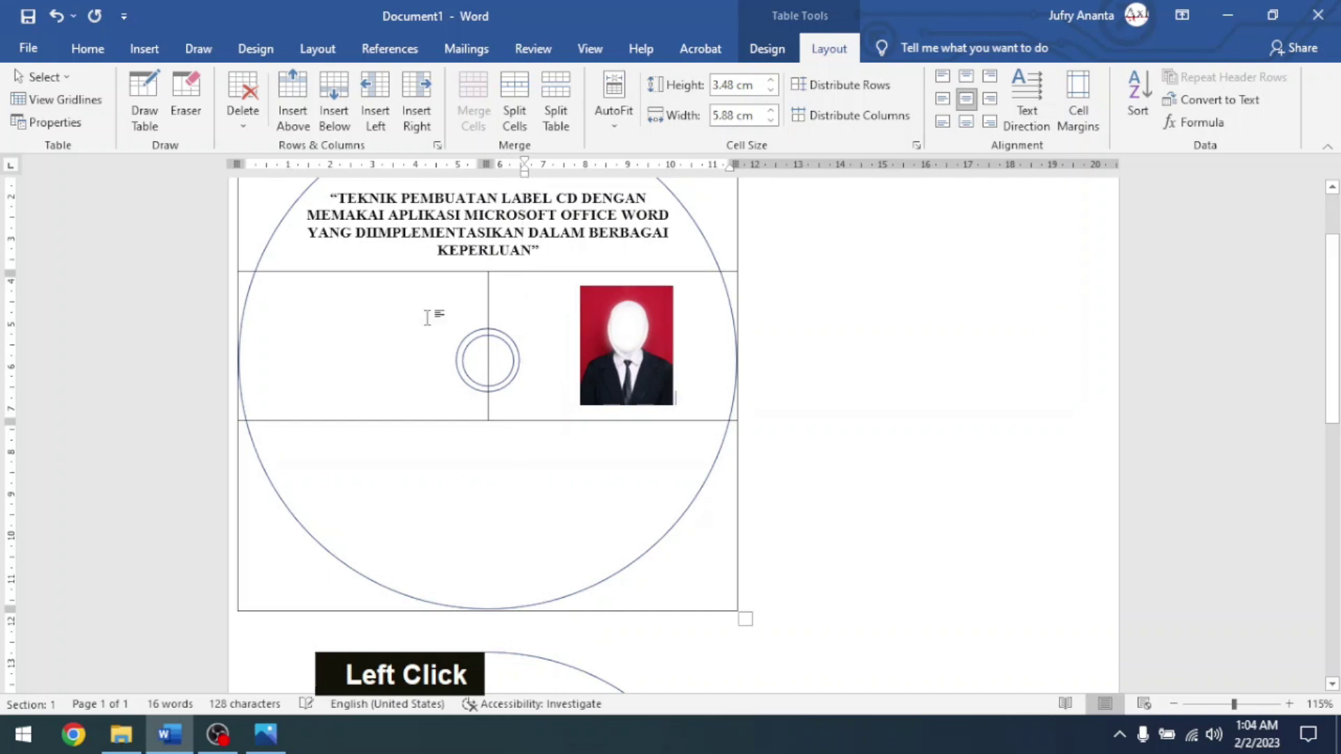
Switch to File Explorer and place the Microsoft_Office_Word_(2013–2019).svg image into the first cell of the Word table's middle row.
click(402, 291)
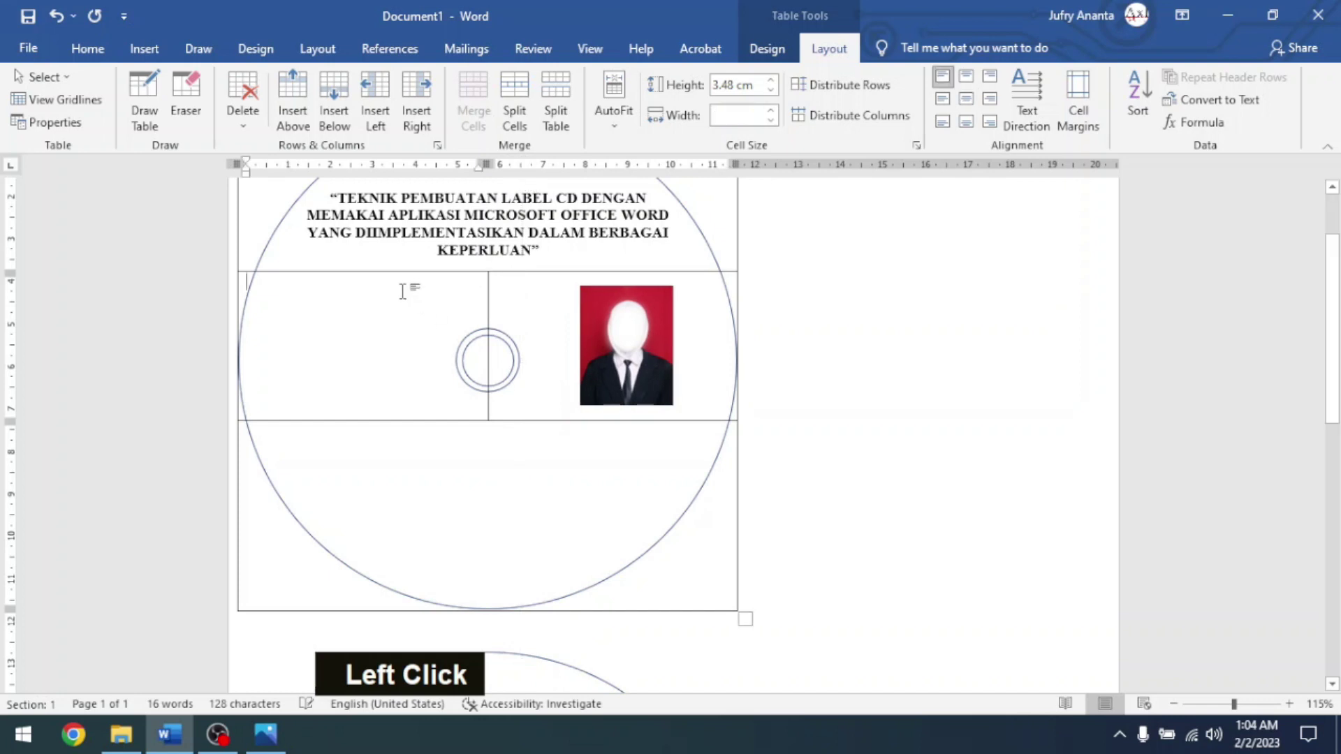
click(126, 739)
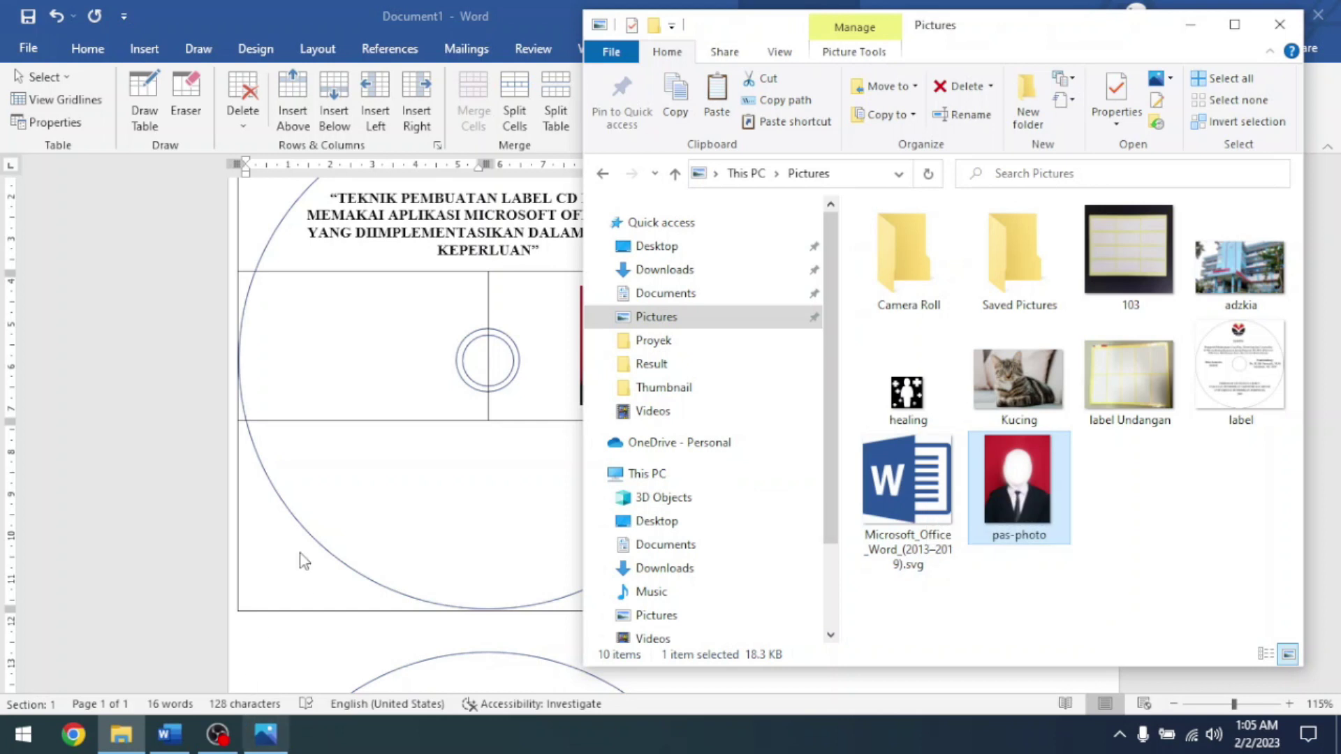
drag(906, 482, 335, 312)
Centre the Word logo horizontally and vertically in its table cell.
click(412, 372)
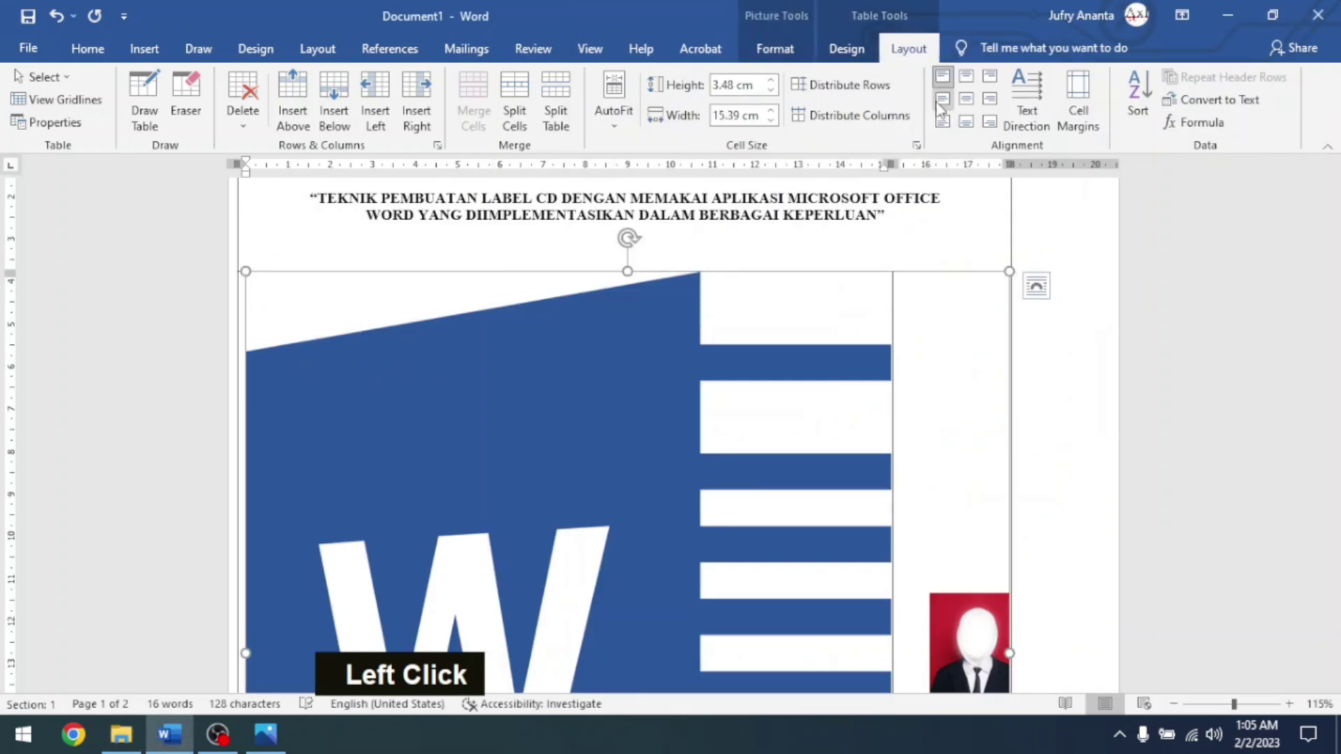
click(975, 100)
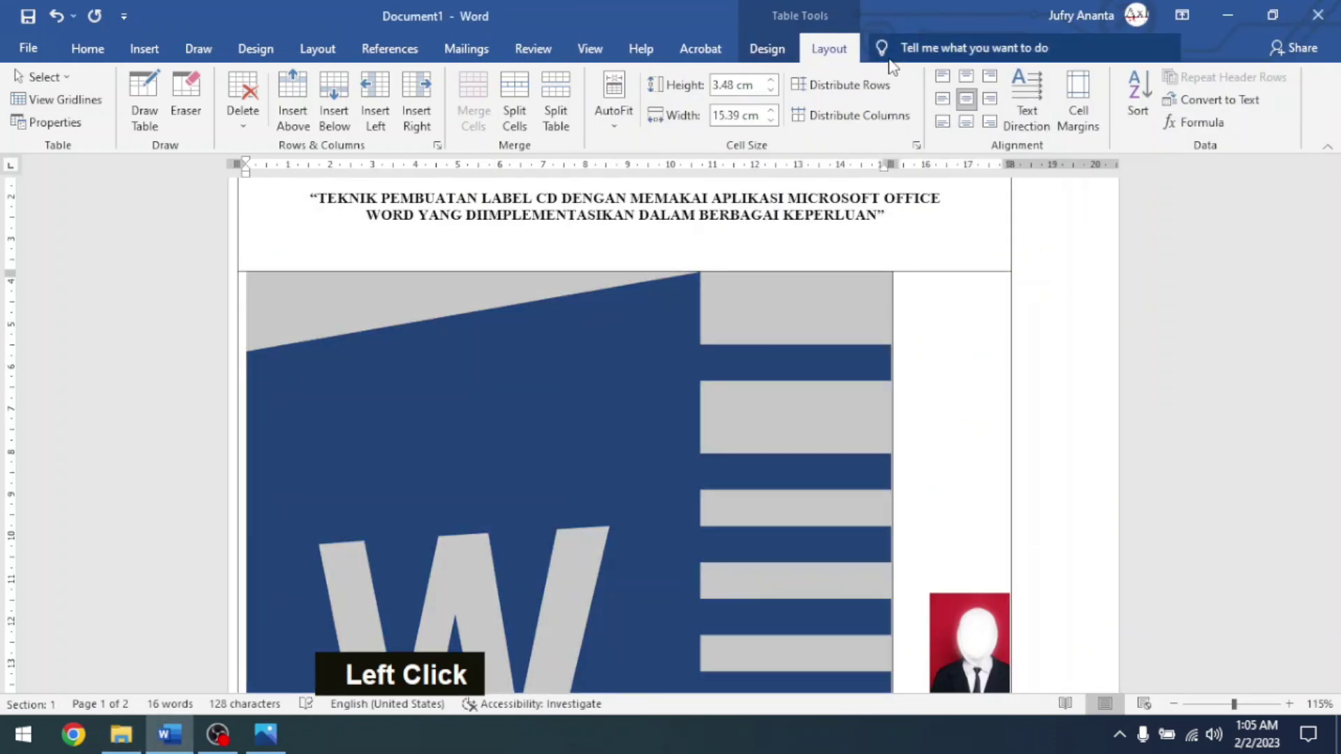
click(767, 49)
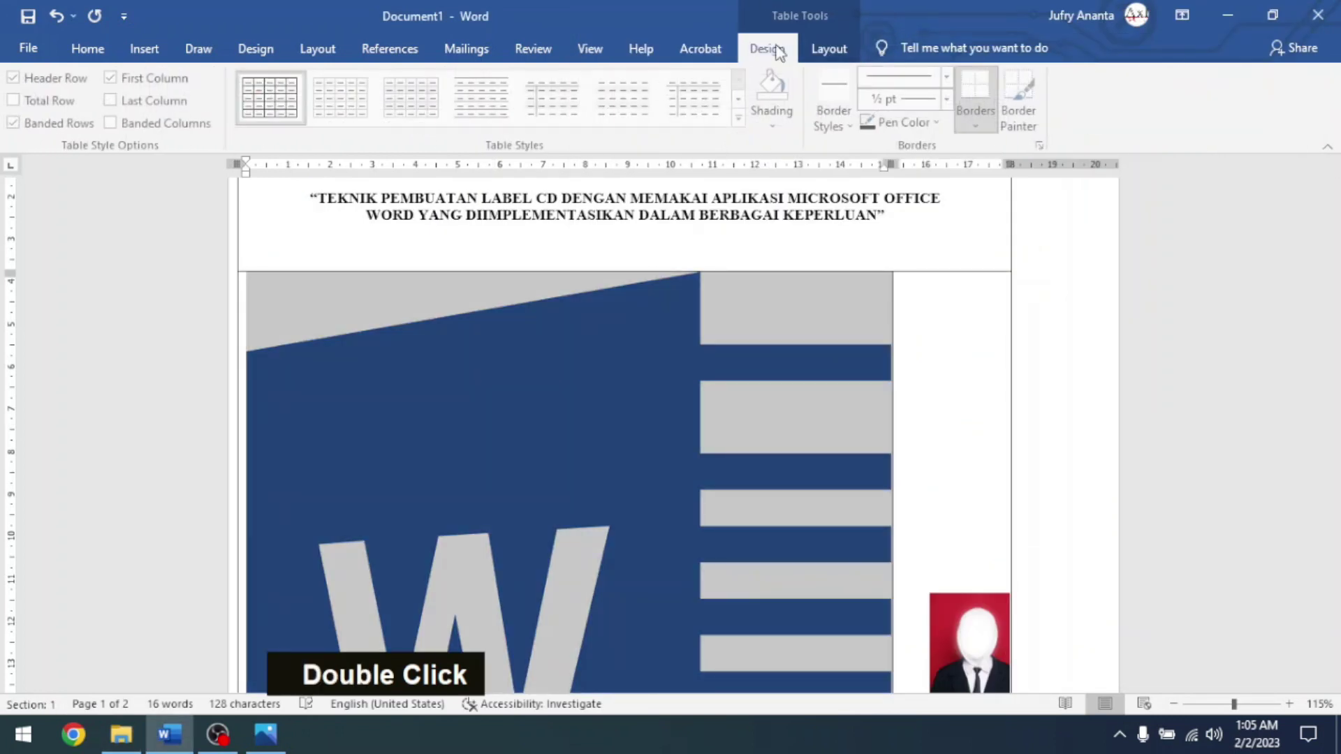
click(829, 48)
Set the Word logo's height to 5 cm and scale it down proportionally to about 2.7 cm square.
click(499, 412)
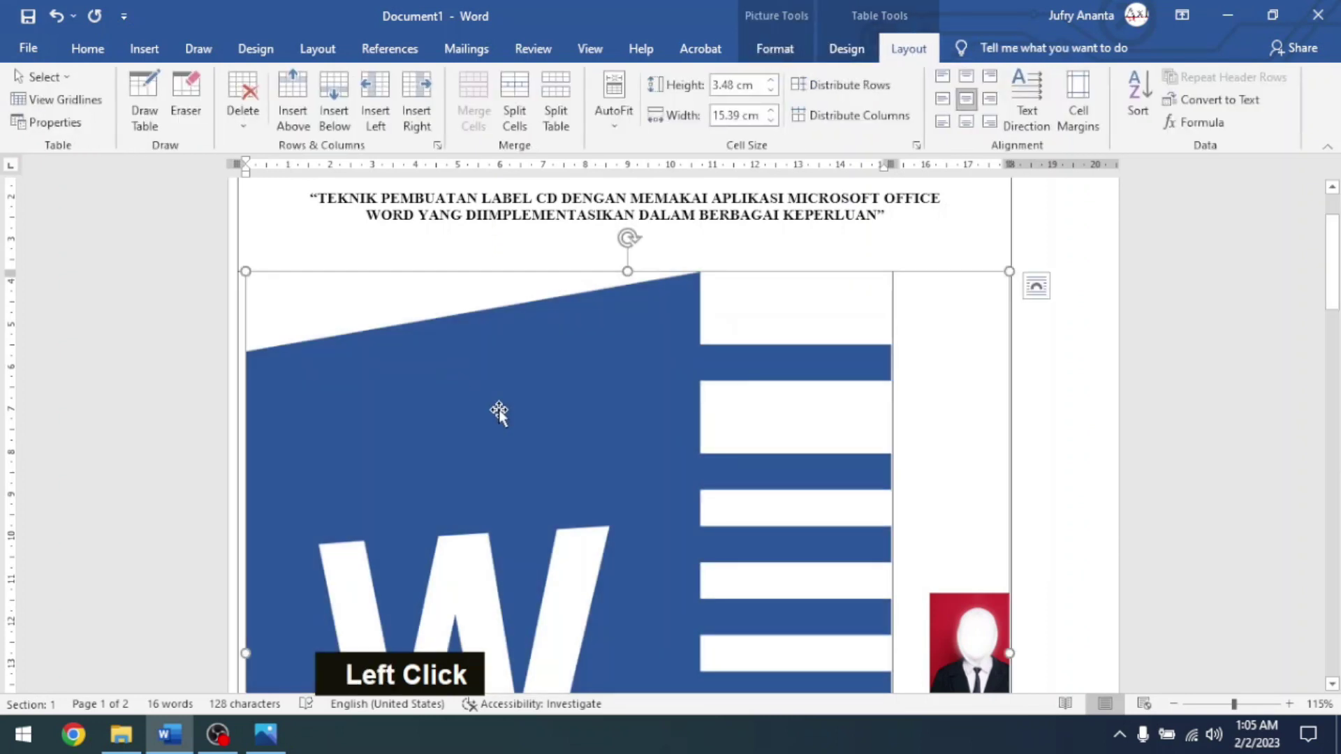
click(775, 48)
click(1242, 85)
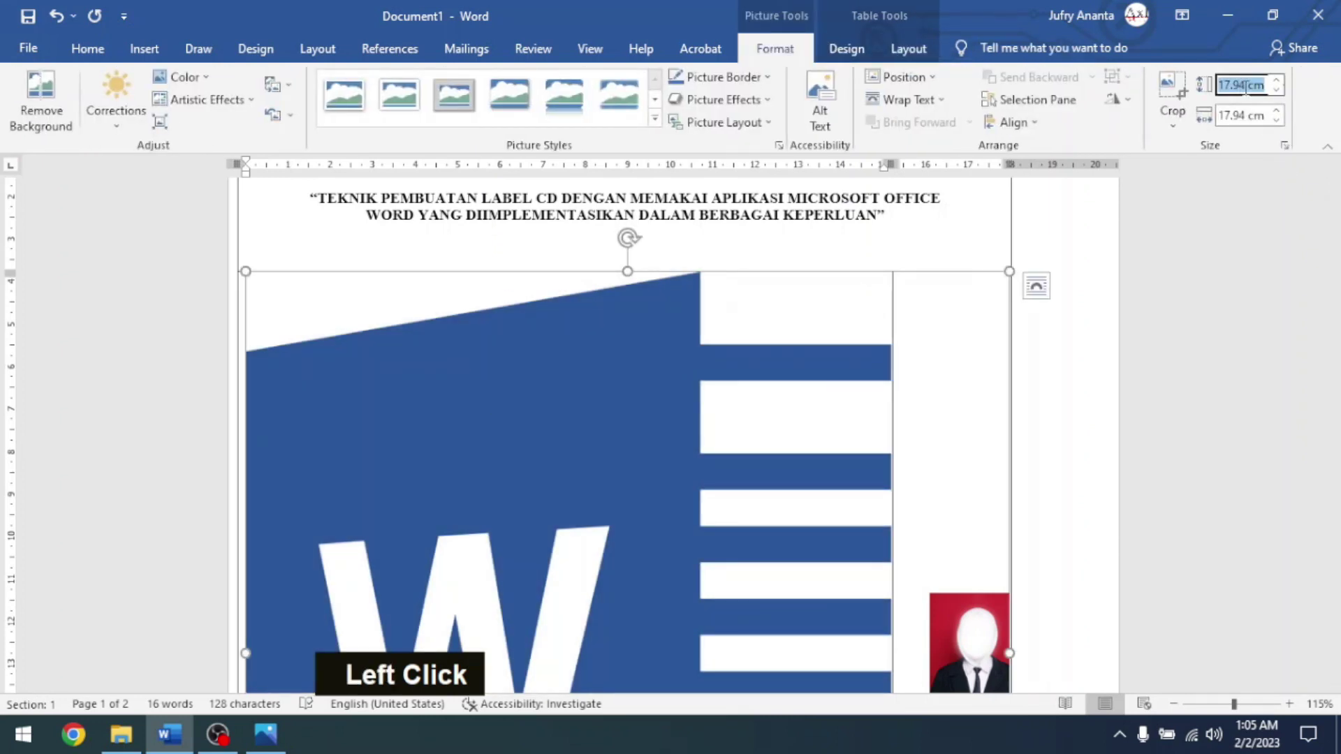
text(5)
key(Return)
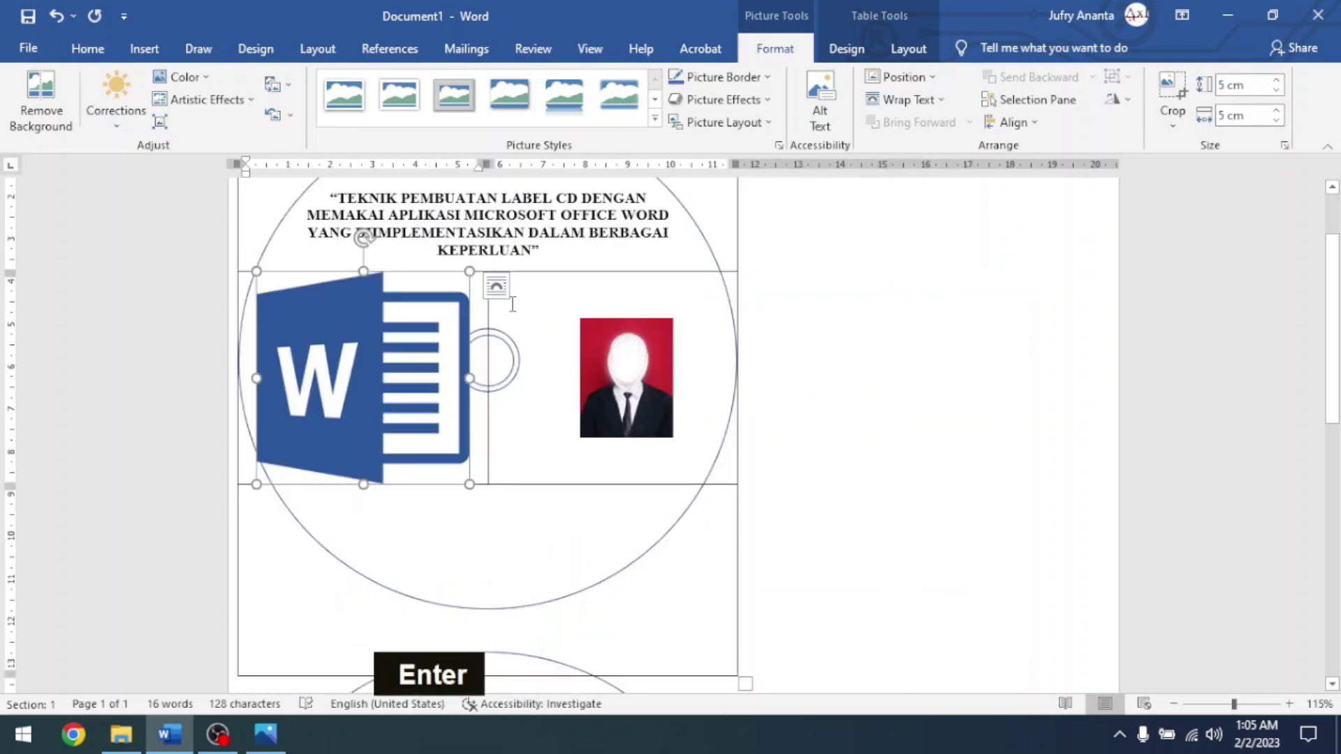
click(383, 372)
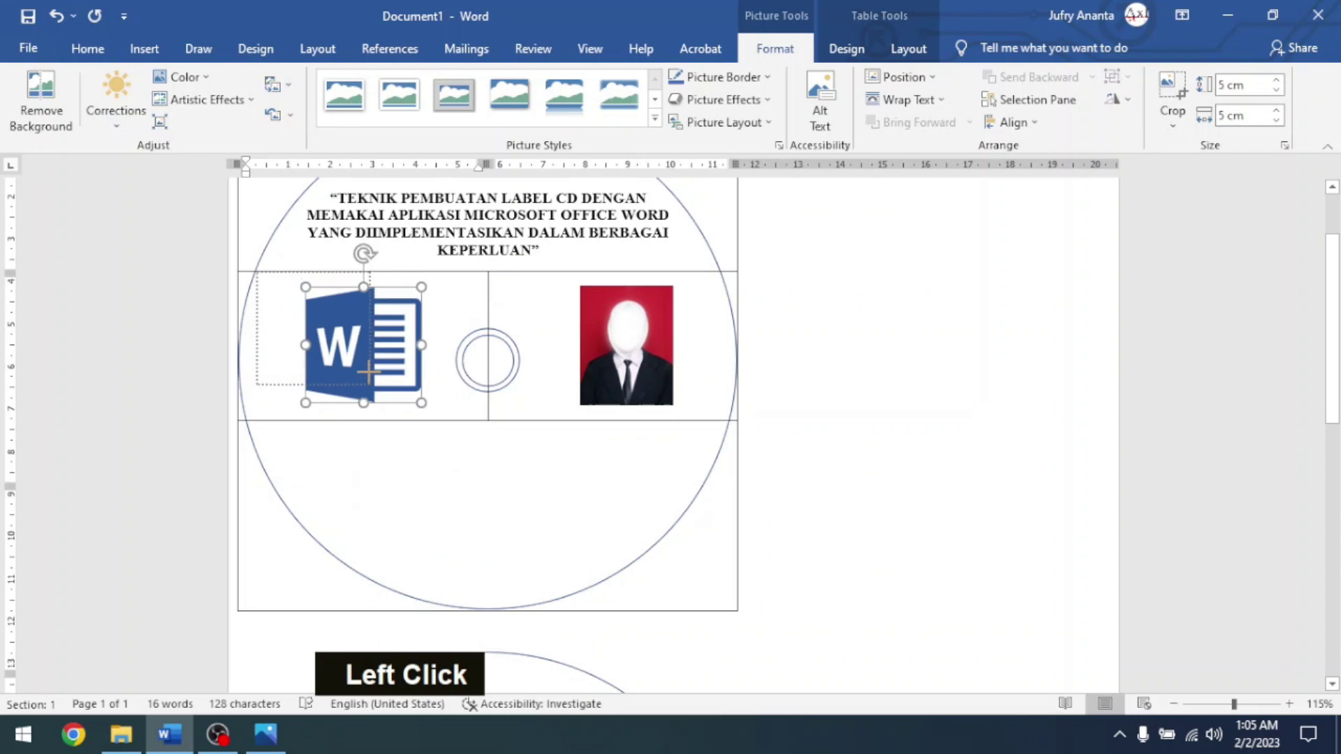
drag(423, 409, 412, 399)
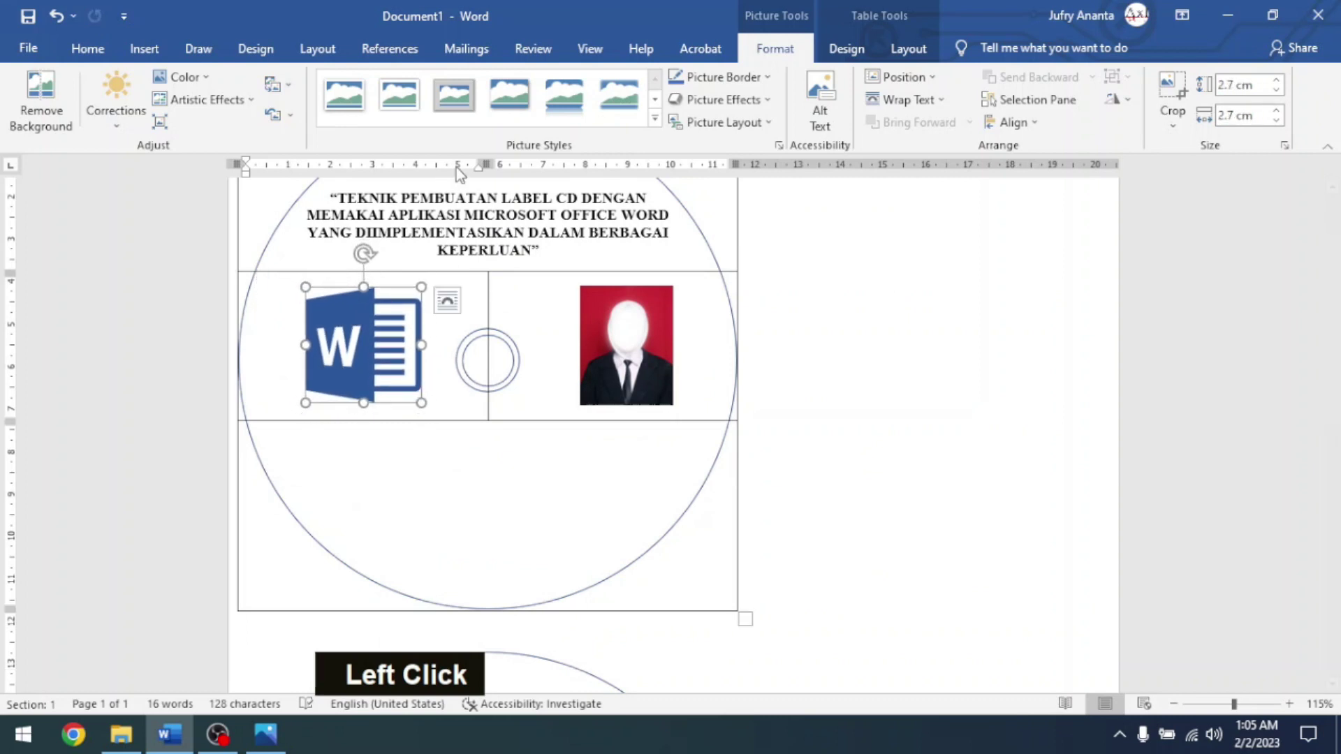
Shift the Word logo away from the disc's centre hole by setting its cell's right indent at about 4.8 cm on the ruler.
drag(485, 170, 451, 170)
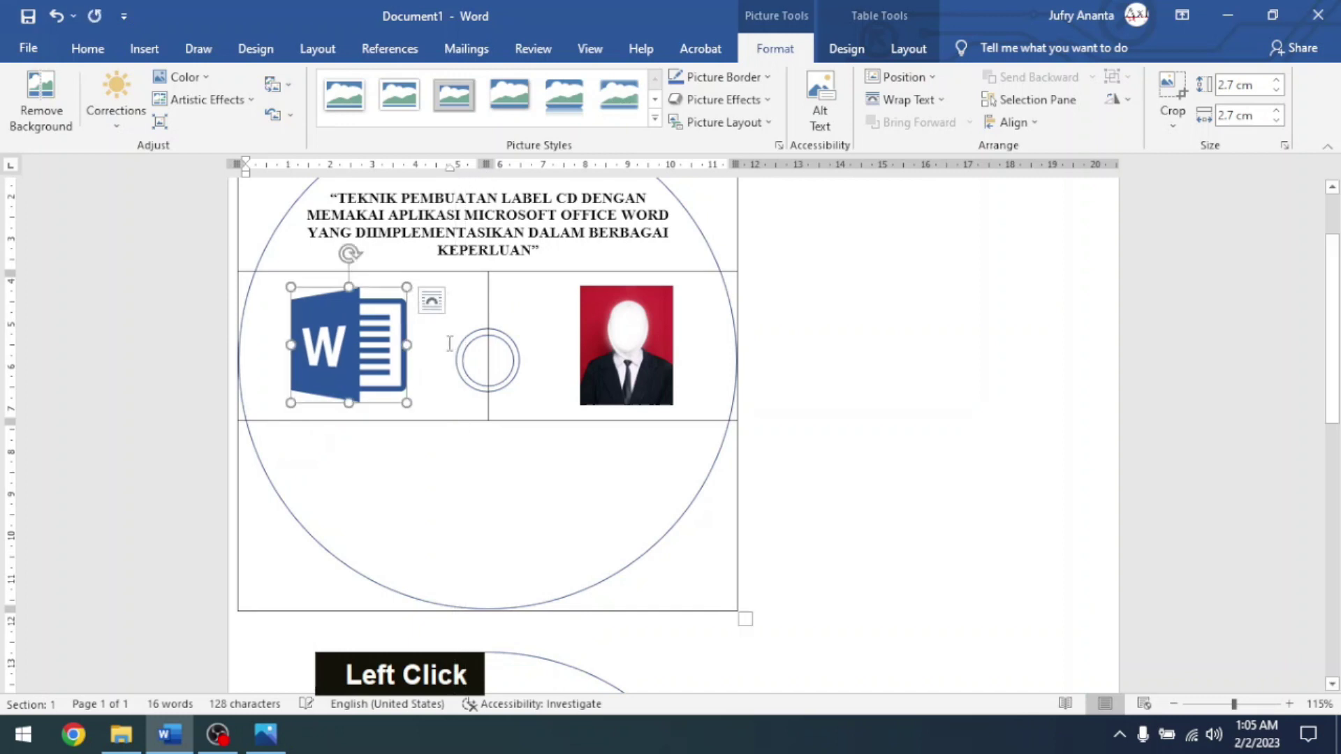
click(455, 471)
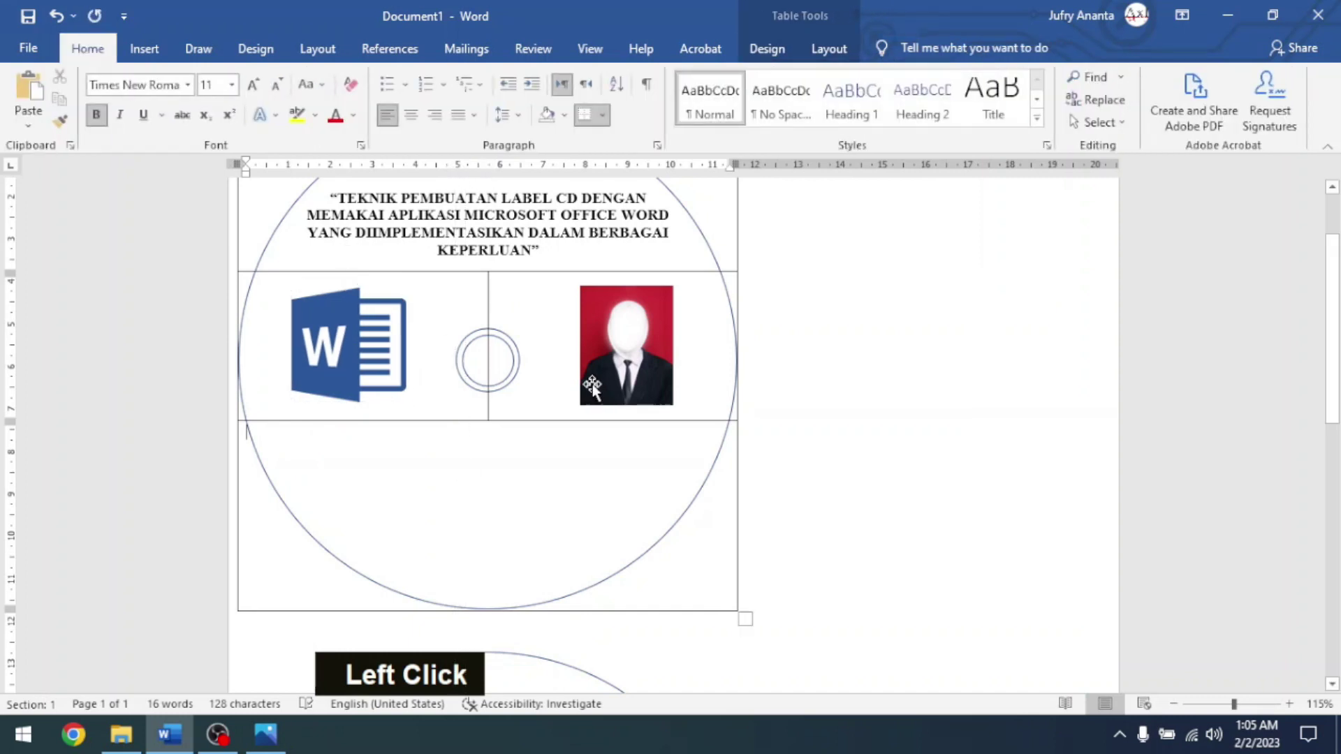
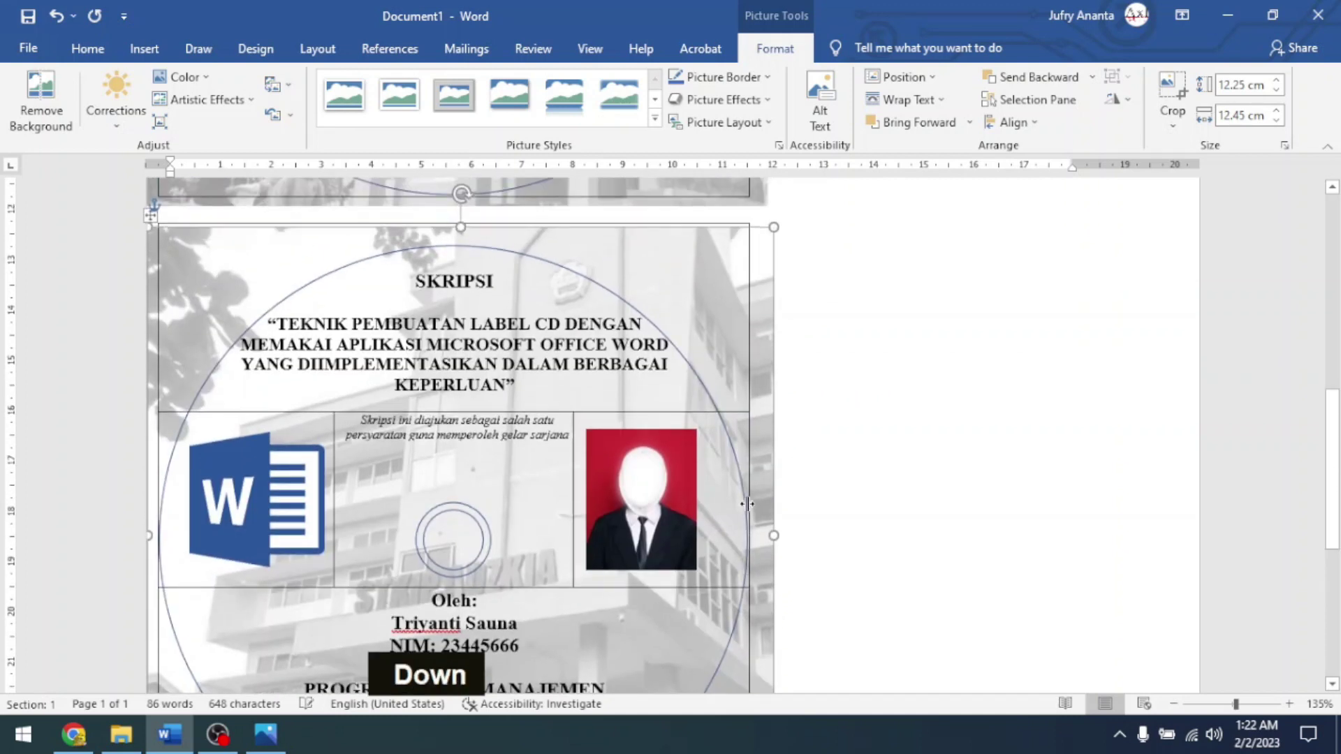
Add a blank line above the italic submission statement in the middle cell of the second label's table.
click(885, 450)
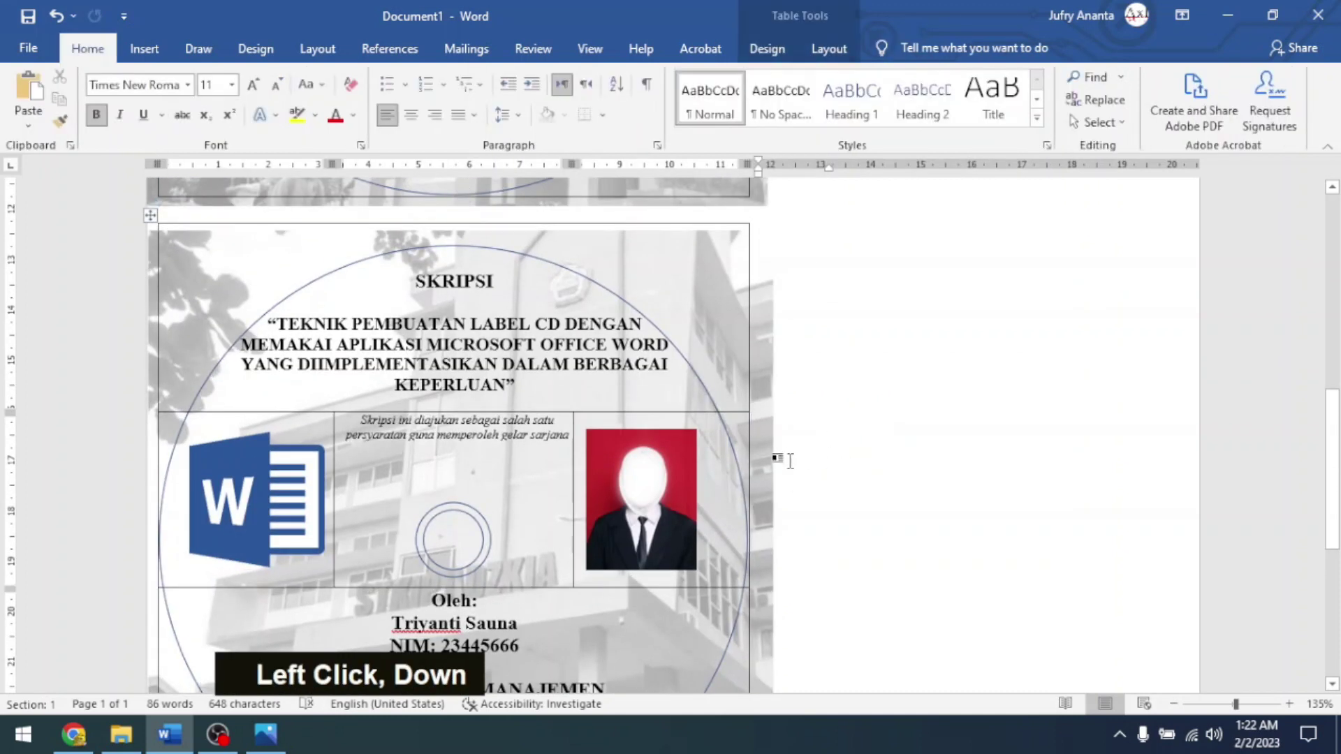
scroll(789, 459, down, 1)
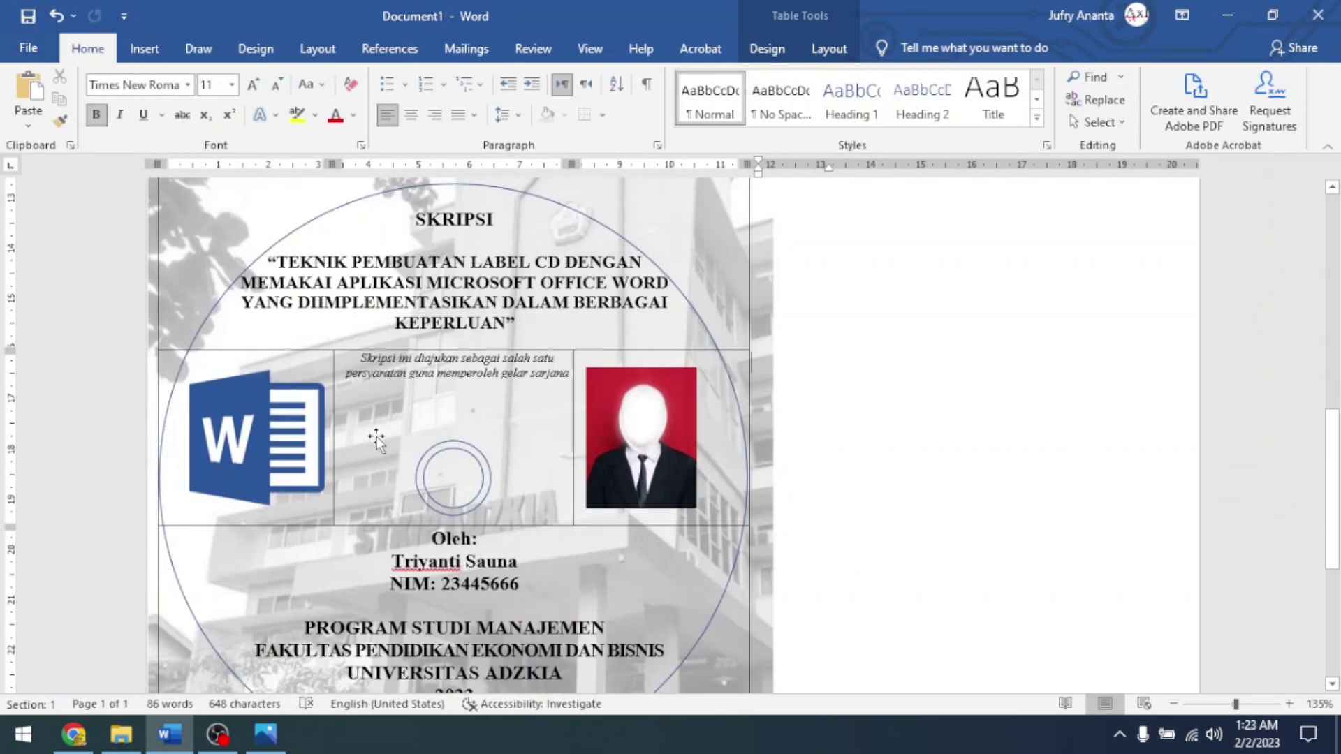
scroll(376, 438, up, 1)
click(419, 438)
scroll(433, 439, down, 1)
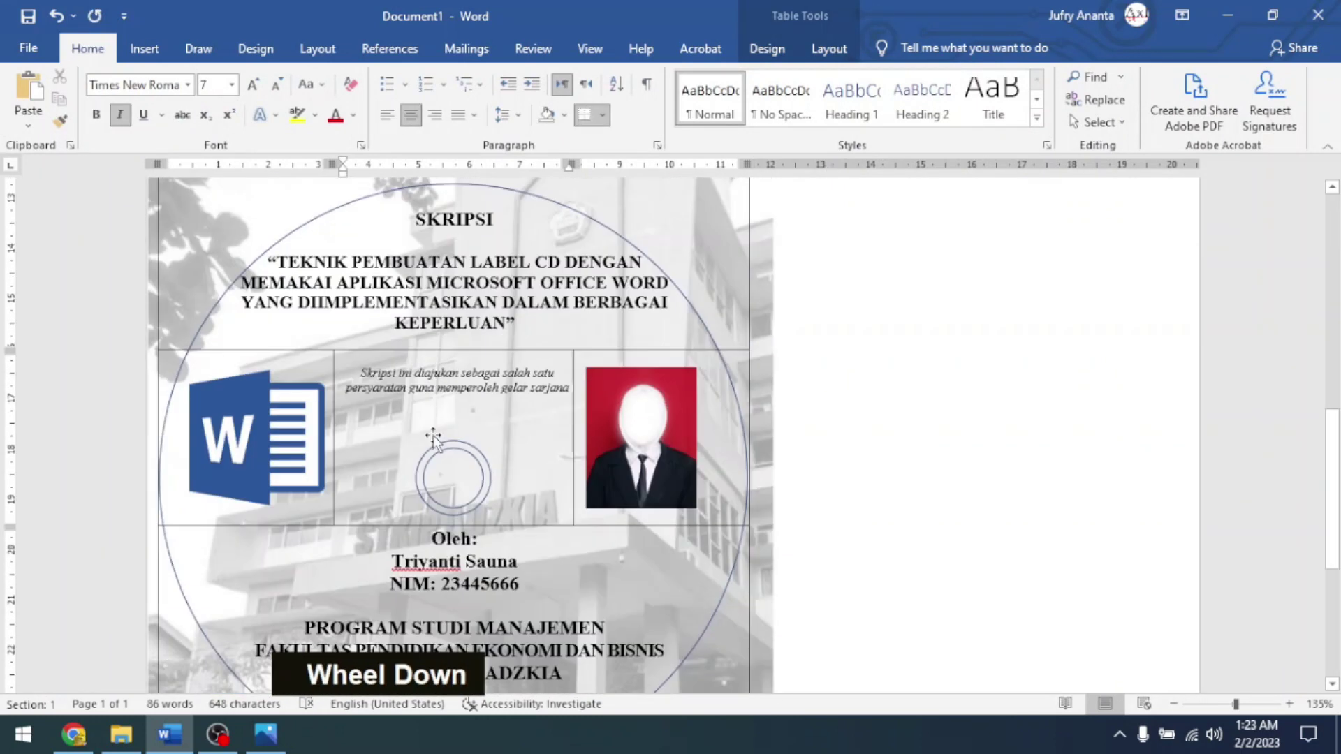
scroll(433, 438, down, 4)
key(Return)
scroll(750, 440, down, 6)
Nudge the first label's background picture slightly upward so that it extends past the table's upper edge.
click(750, 440)
scroll(758, 441, up, 5)
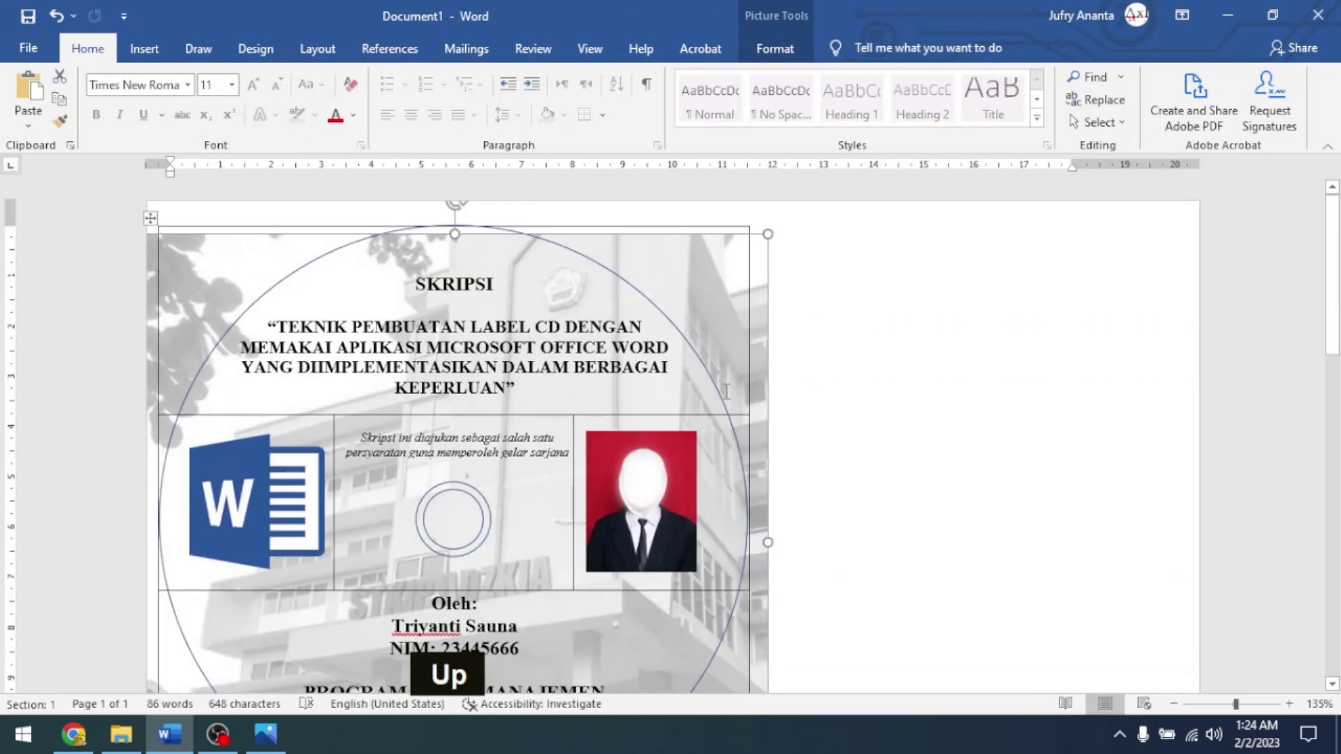
scroll(724, 335, up, 1)
scroll(769, 419, down, 4)
scroll(282, 342, up, 5)
click(281, 342)
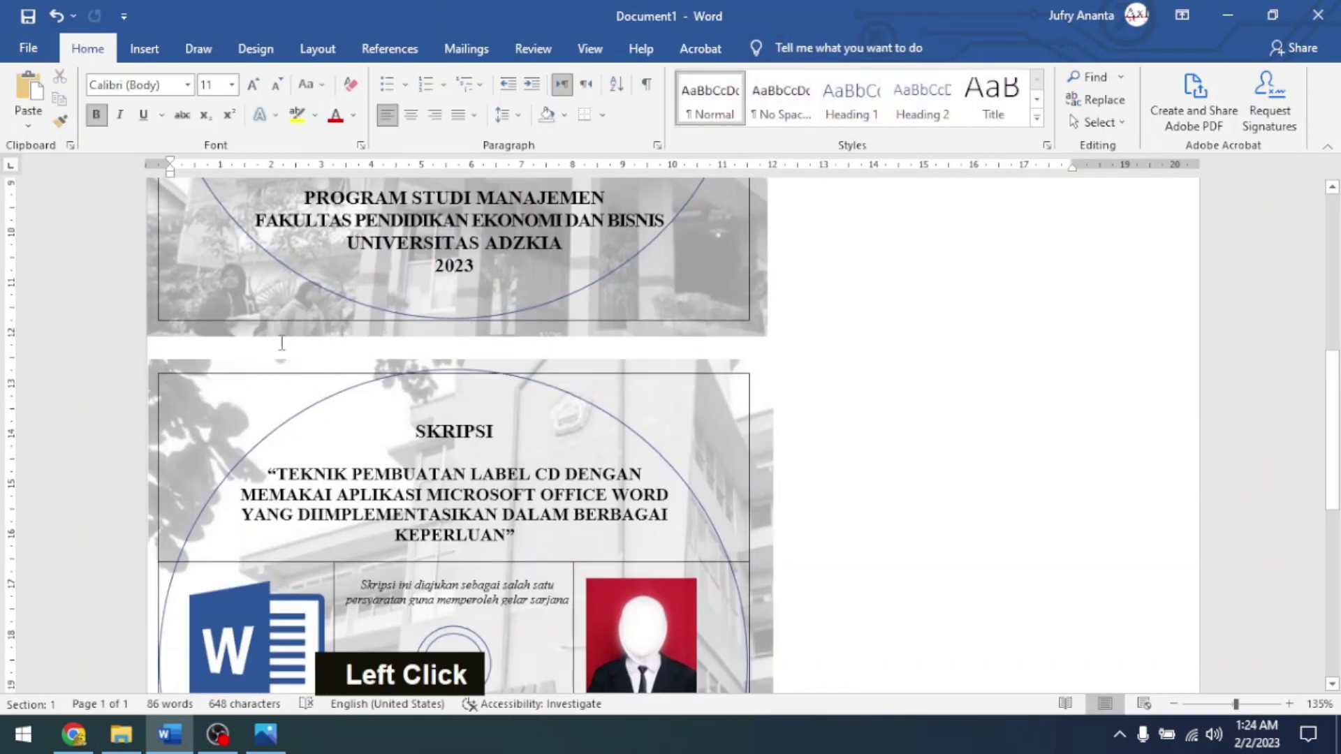
Compare both labels' table text, images and background placement from start to end of the page.
scroll(799, 382, down, 5)
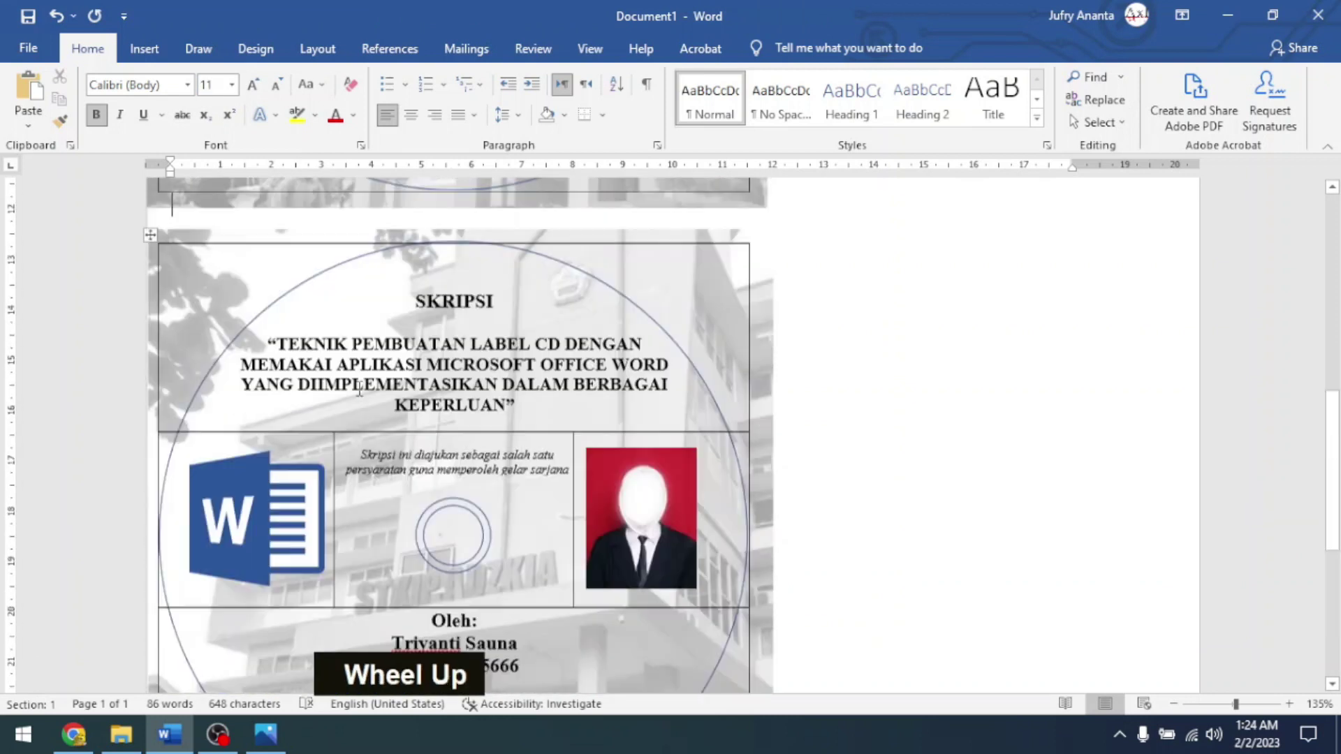
click(799, 382)
scroll(490, 353, up, 8)
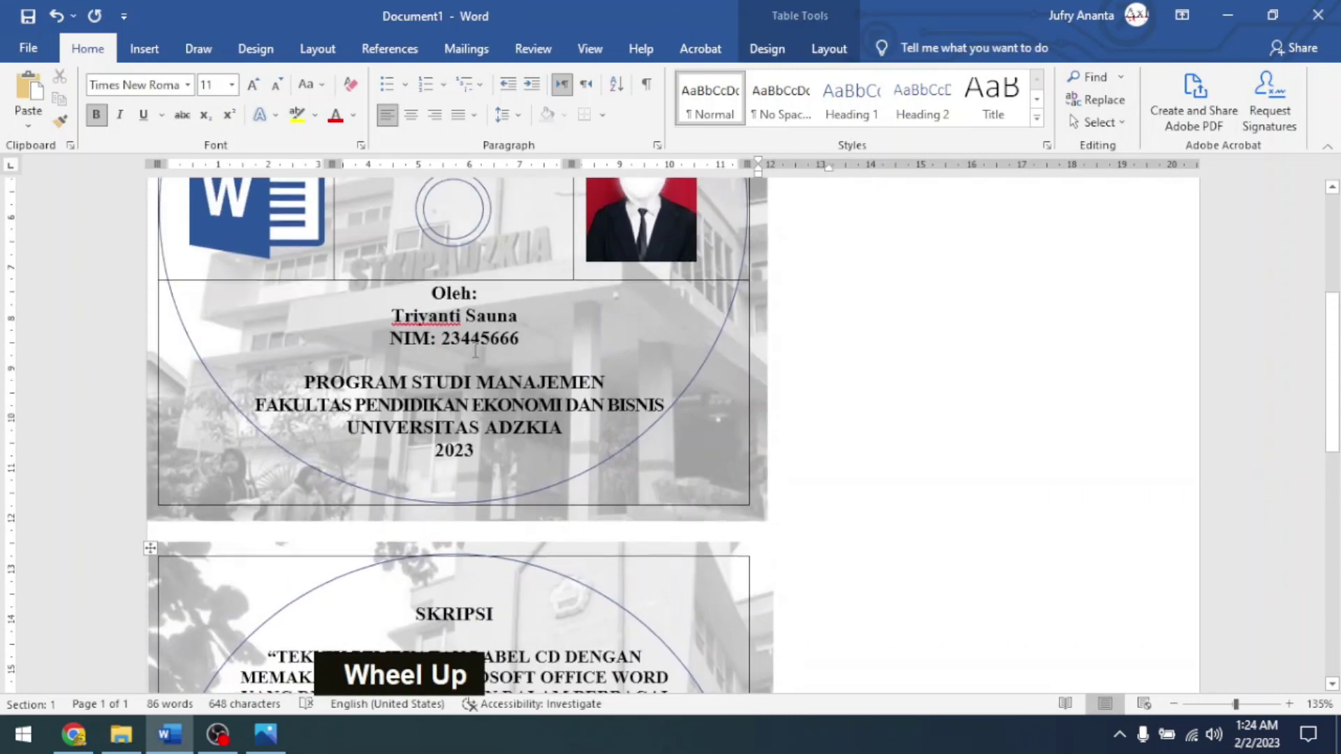
scroll(802, 380, up, 5)
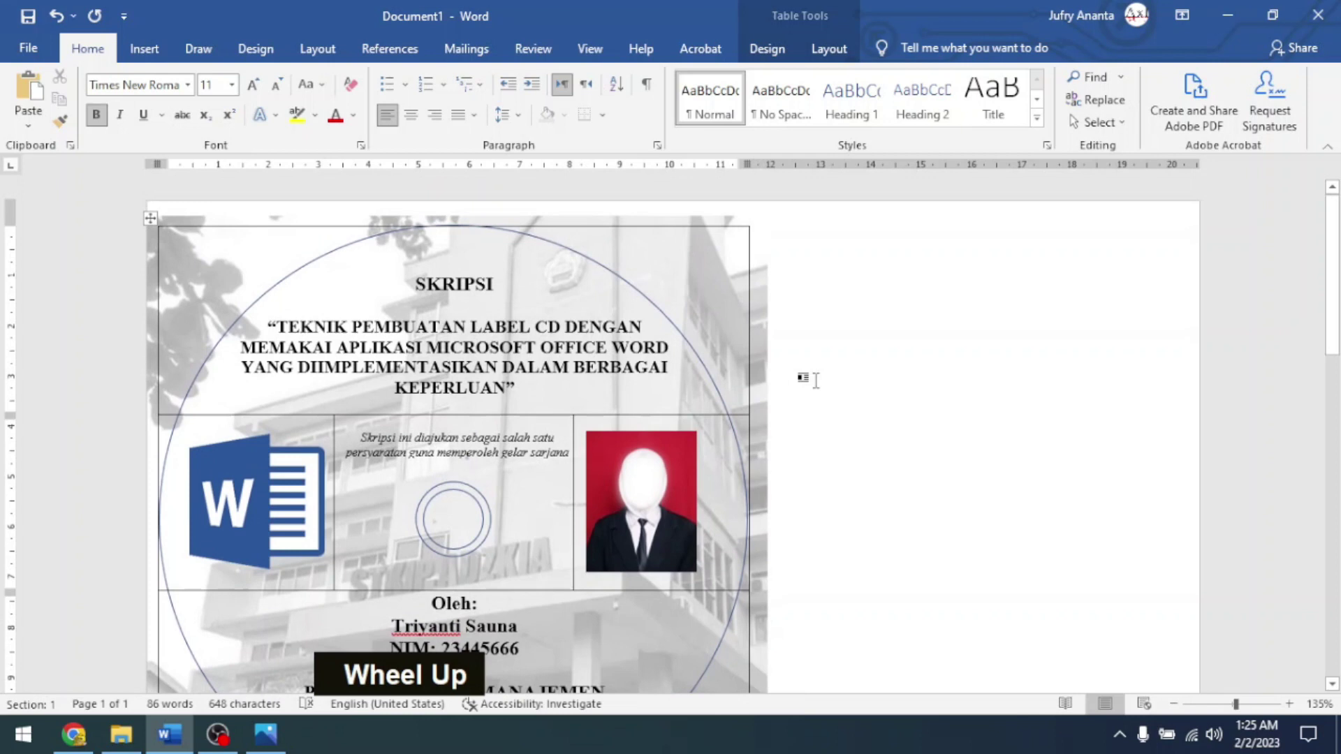
scroll(814, 390, down, 2)
scroll(817, 393, down, 6)
scroll(800, 368, up, 8)
scroll(333, 254, up, 2)
Remove all borders from the entire table in the first label.
click(150, 220)
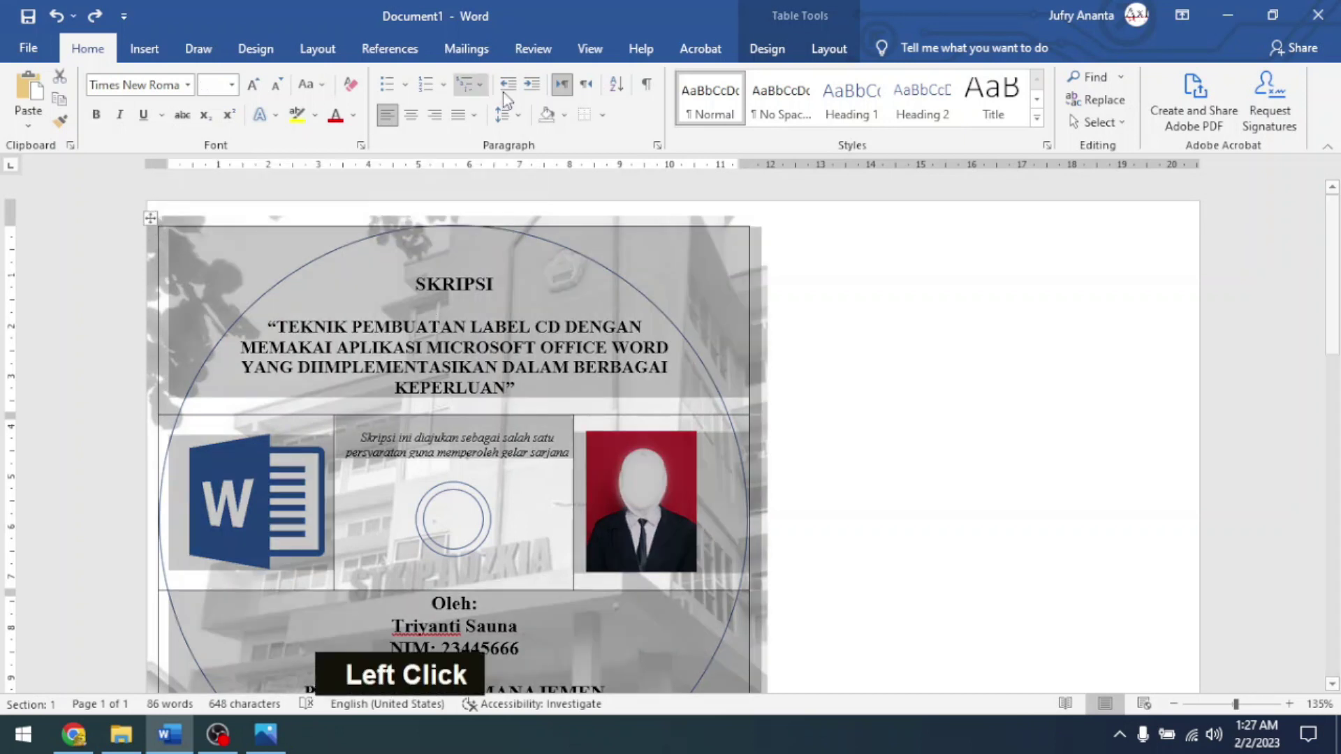
click(584, 115)
click(605, 124)
click(593, 257)
Remove all borders from the entire table in the second label.
scroll(181, 235, down, 10)
scroll(181, 235, up, 3)
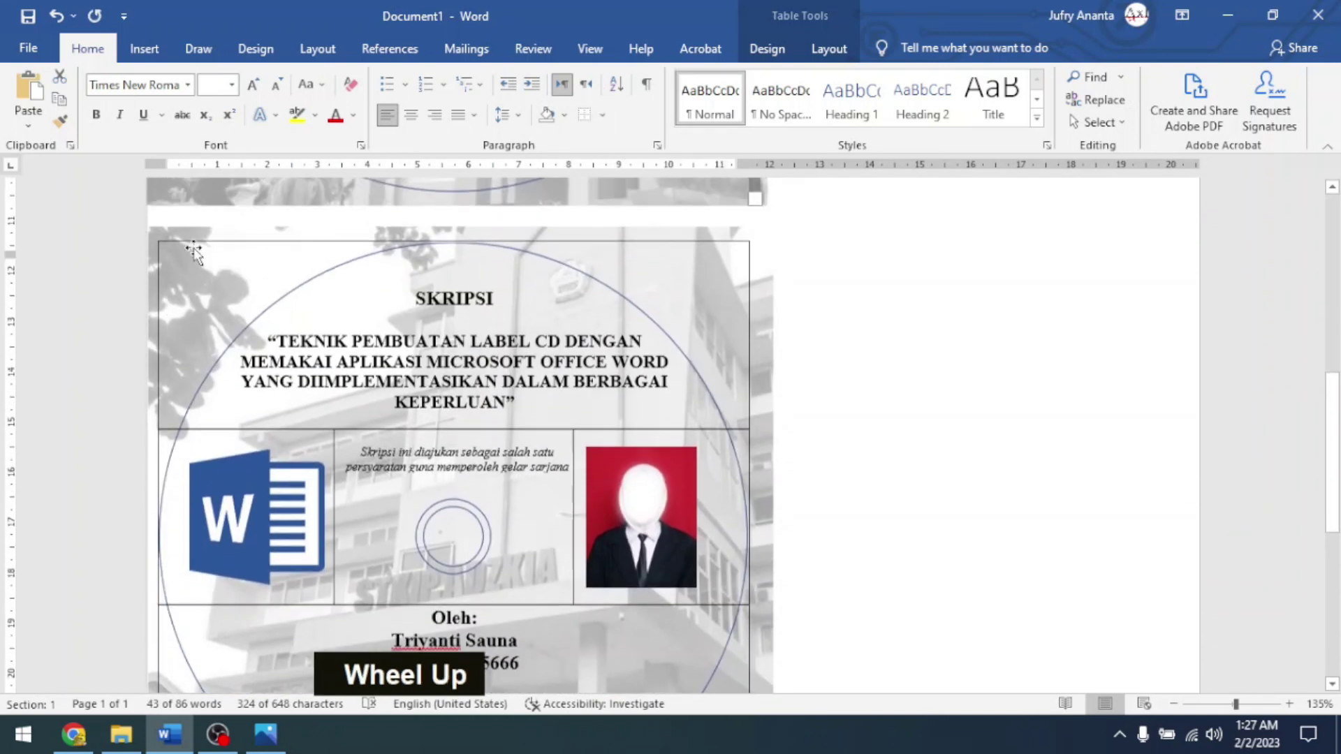
click(180, 323)
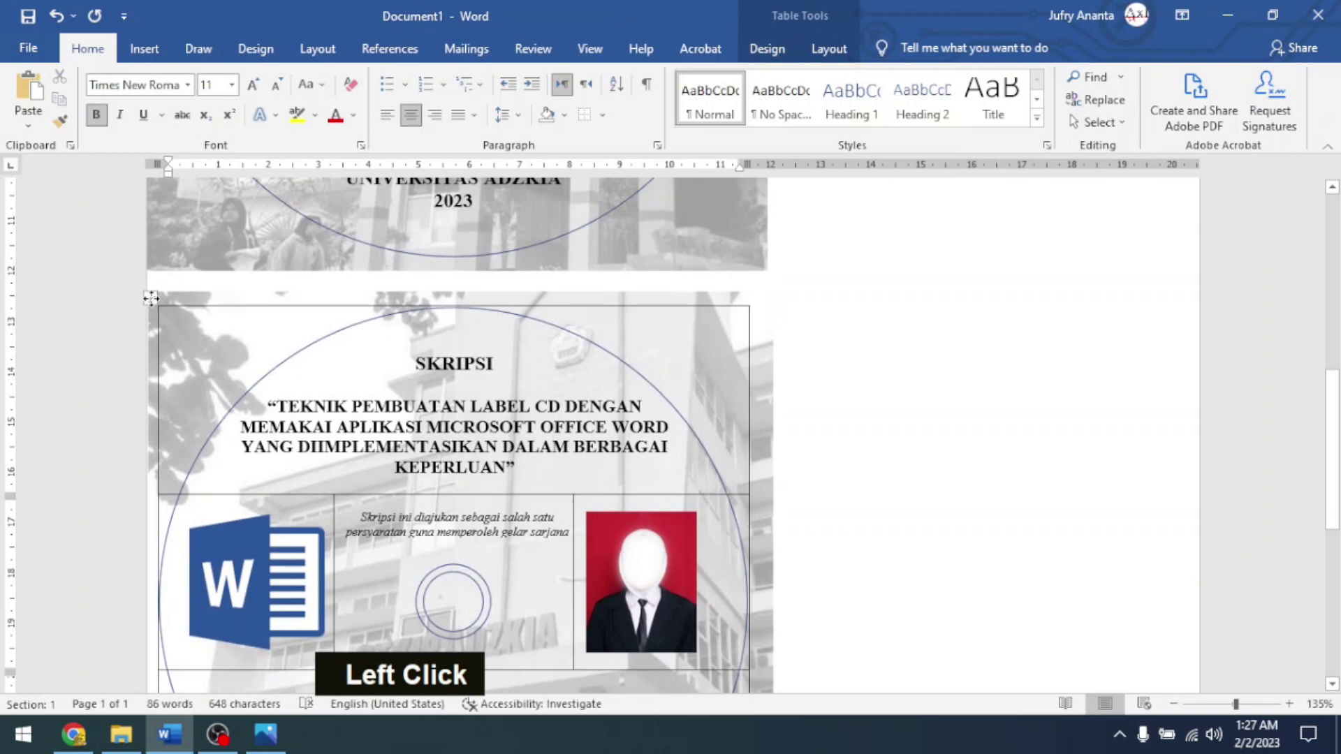
click(151, 298)
double_click(586, 116)
click(677, 327)
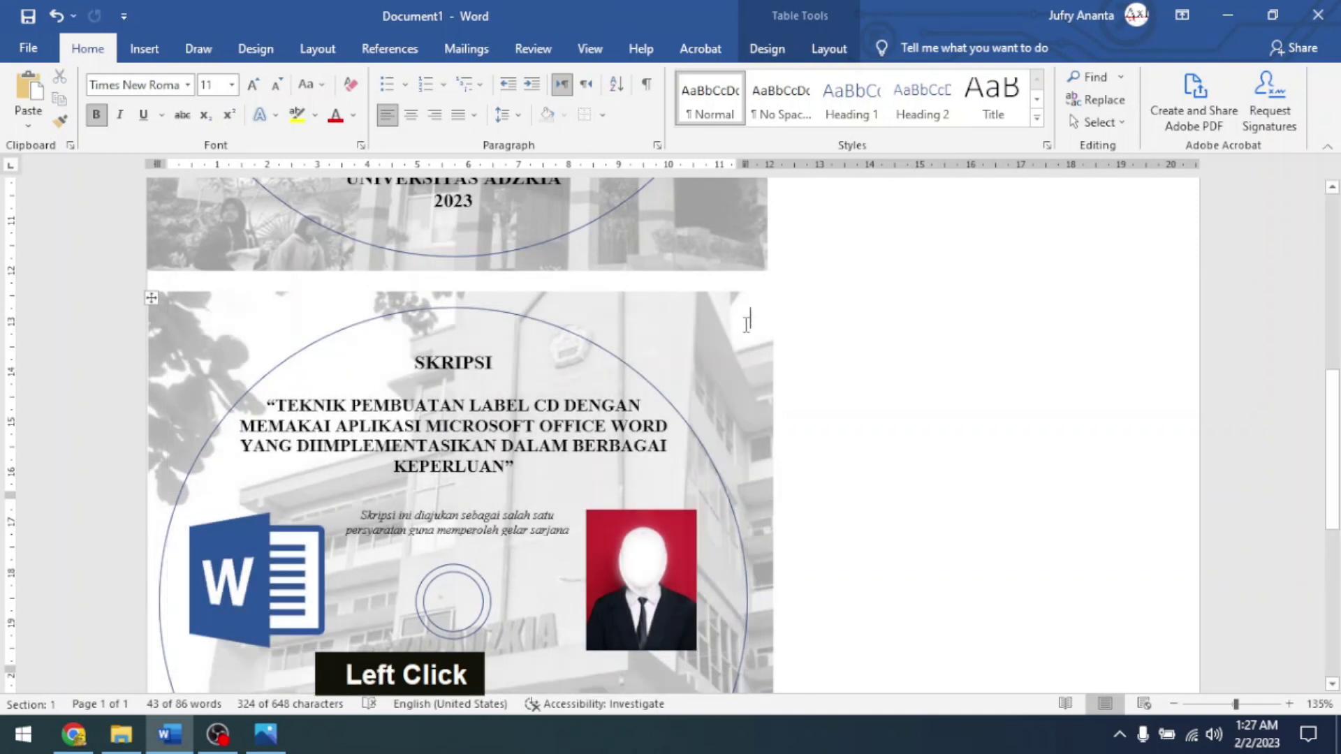
Select the grouped circles outlining the first label and open the Selection pane.
scroll(677, 326, up, 12)
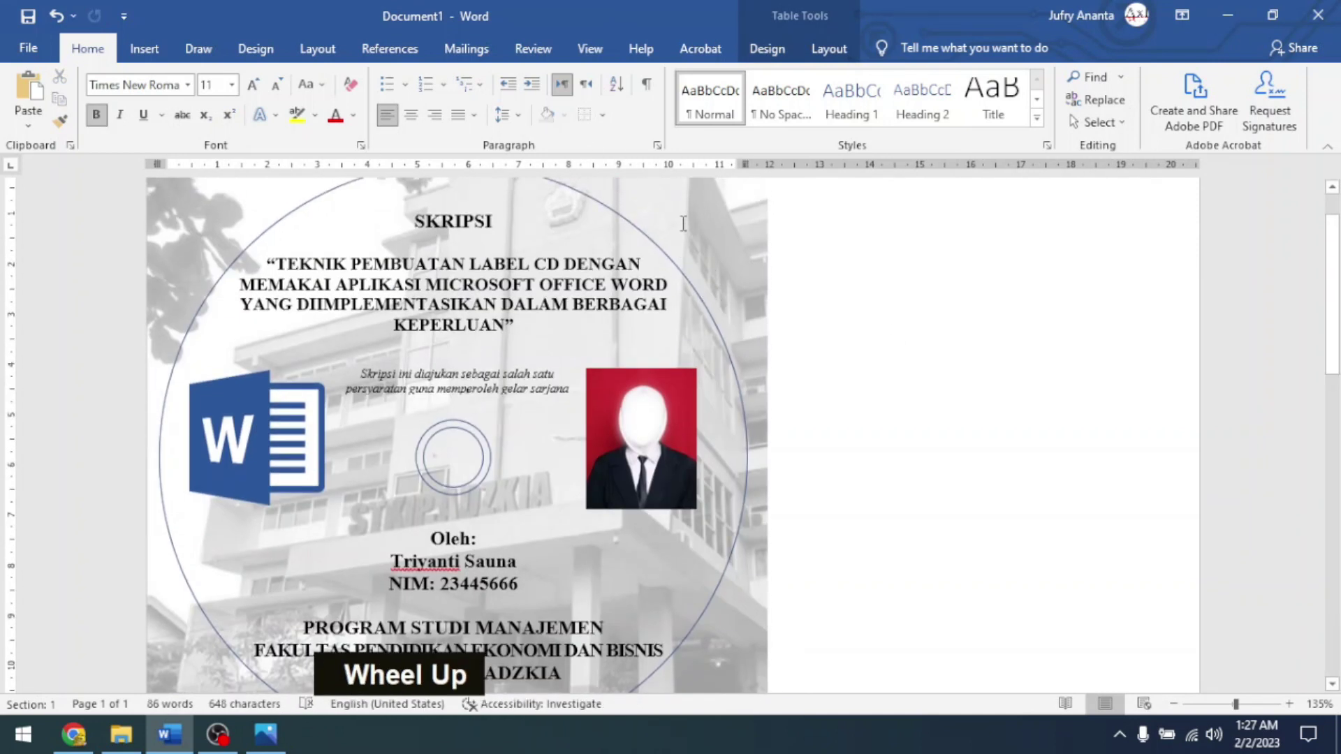
scroll(489, 251, up, 1)
right_click(316, 259)
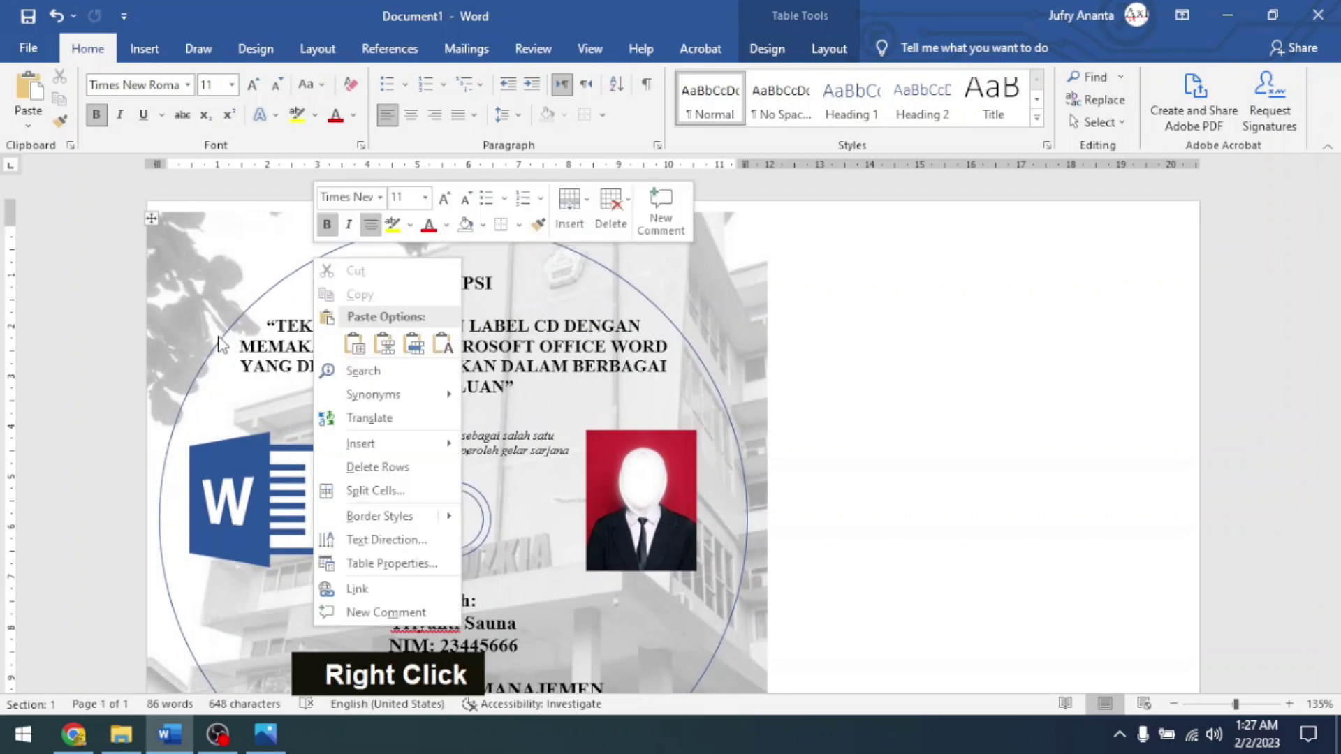
scroll(202, 405, down, 4)
click(213, 438)
click(374, 539)
scroll(624, 359, up, 4)
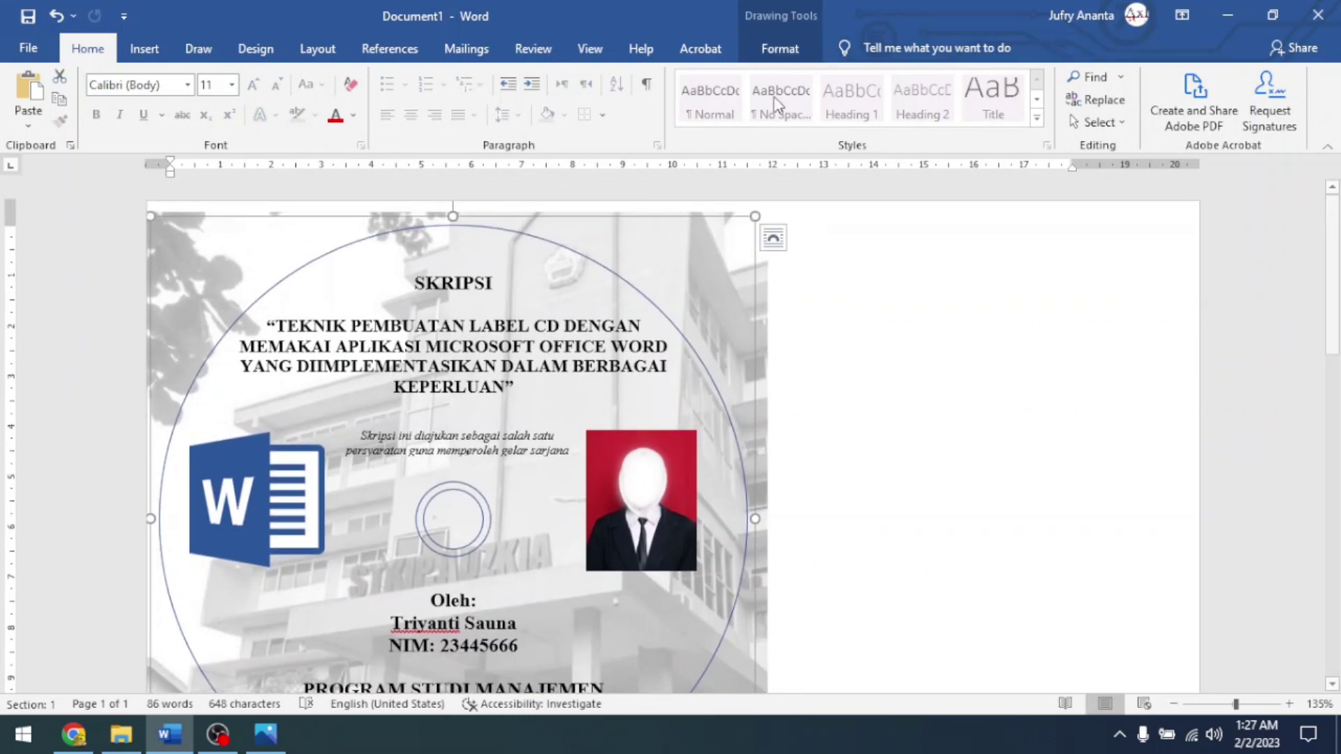
click(781, 50)
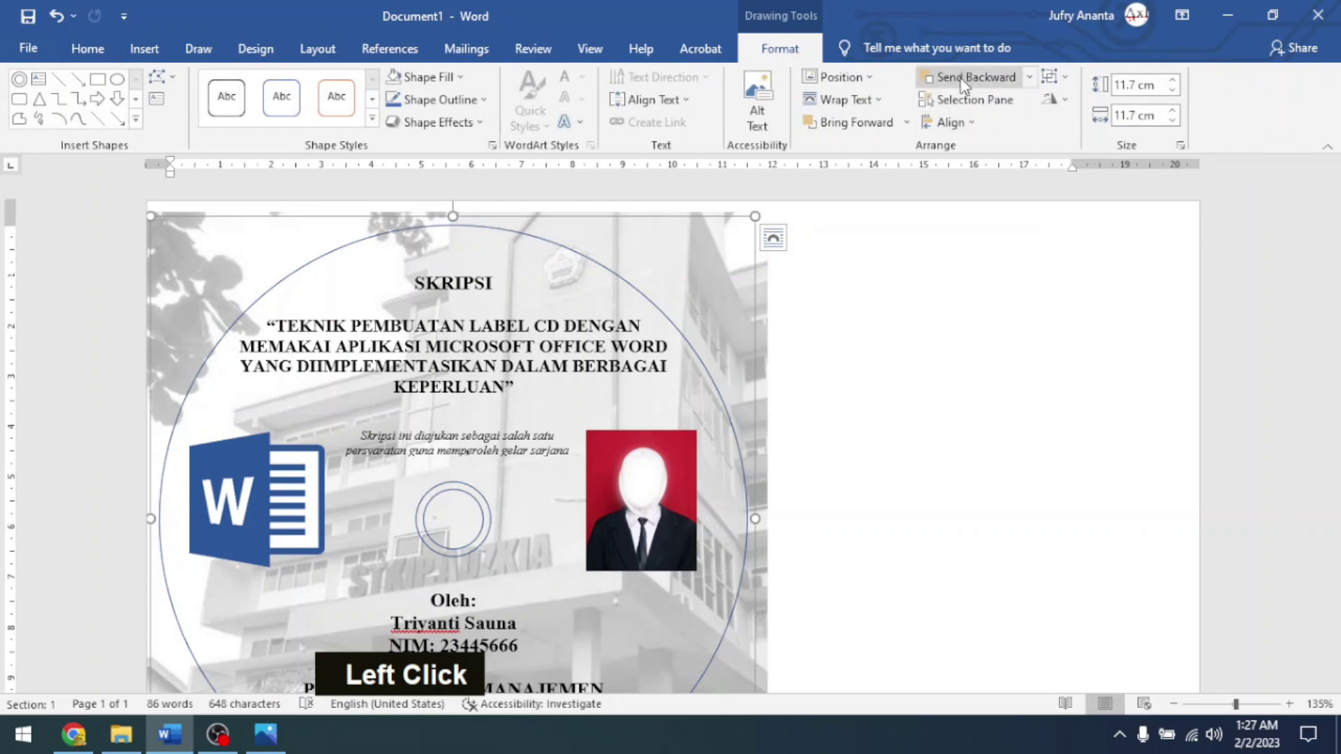
click(971, 100)
scroll(323, 315, up, 1)
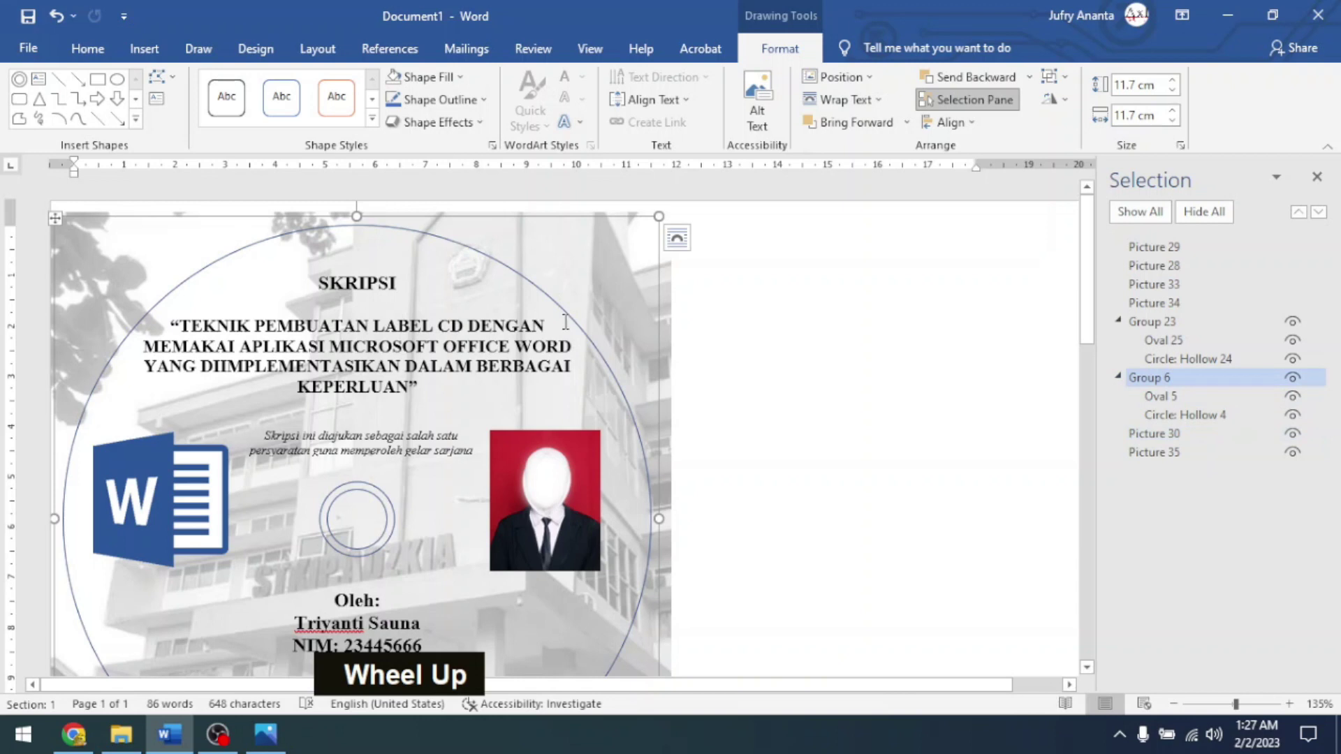
Rename the first label's circle group, Group 6, as Lingkaran 1.
click(614, 366)
scroll(598, 517, down, 3)
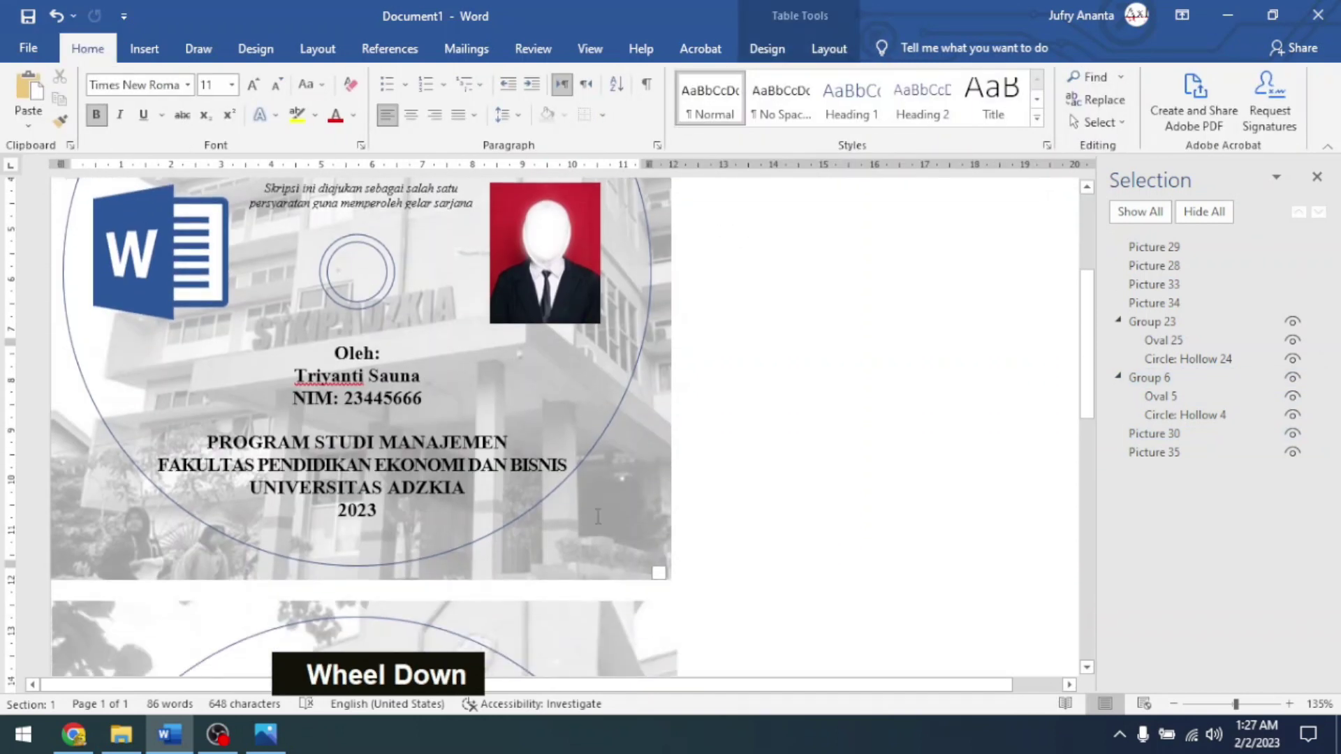
click(388, 563)
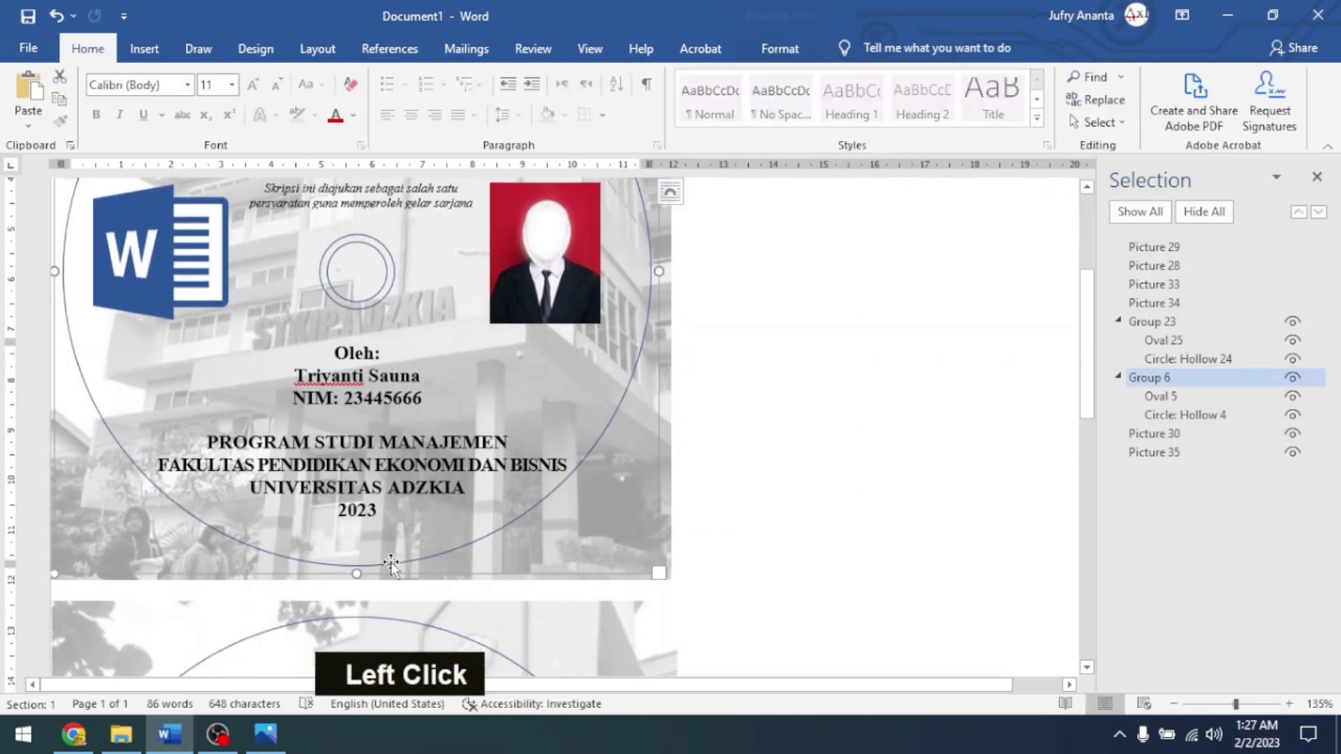
scroll(252, 349, up, 2)
scroll(251, 353, up, 2)
double_click(1171, 377)
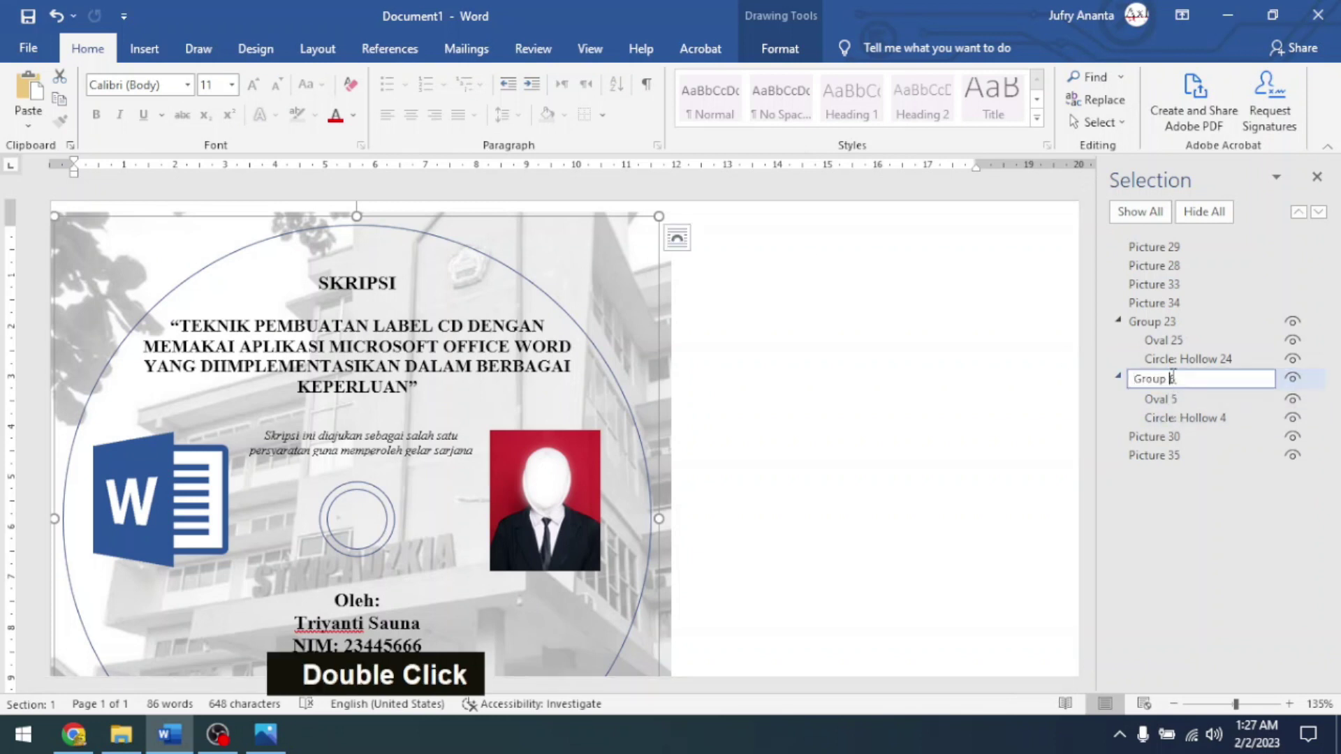
drag(1188, 379, 1108, 381)
text(L)
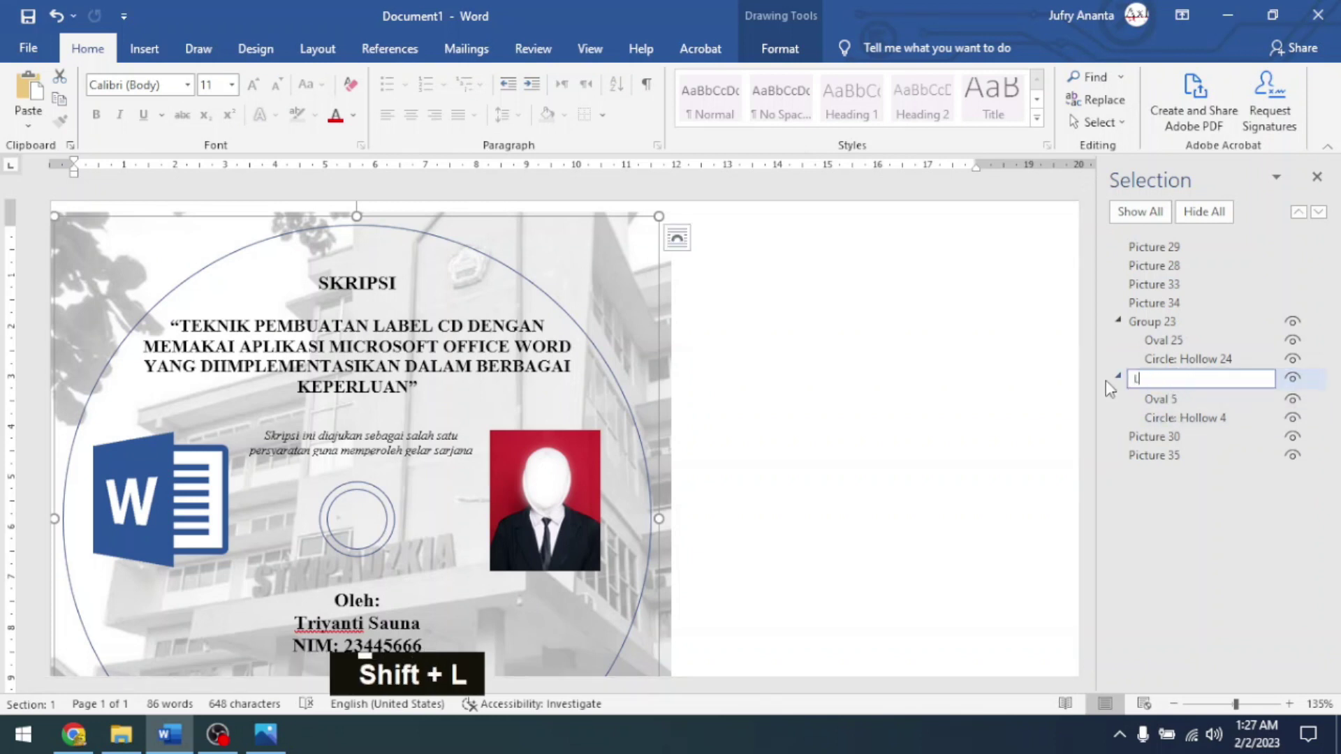
text(ingkaran 1)
key(Return)
Rename the second label's circle group, Group 23, as Lingkaran 2.
scroll(730, 442, down, 4)
scroll(730, 441, down, 3)
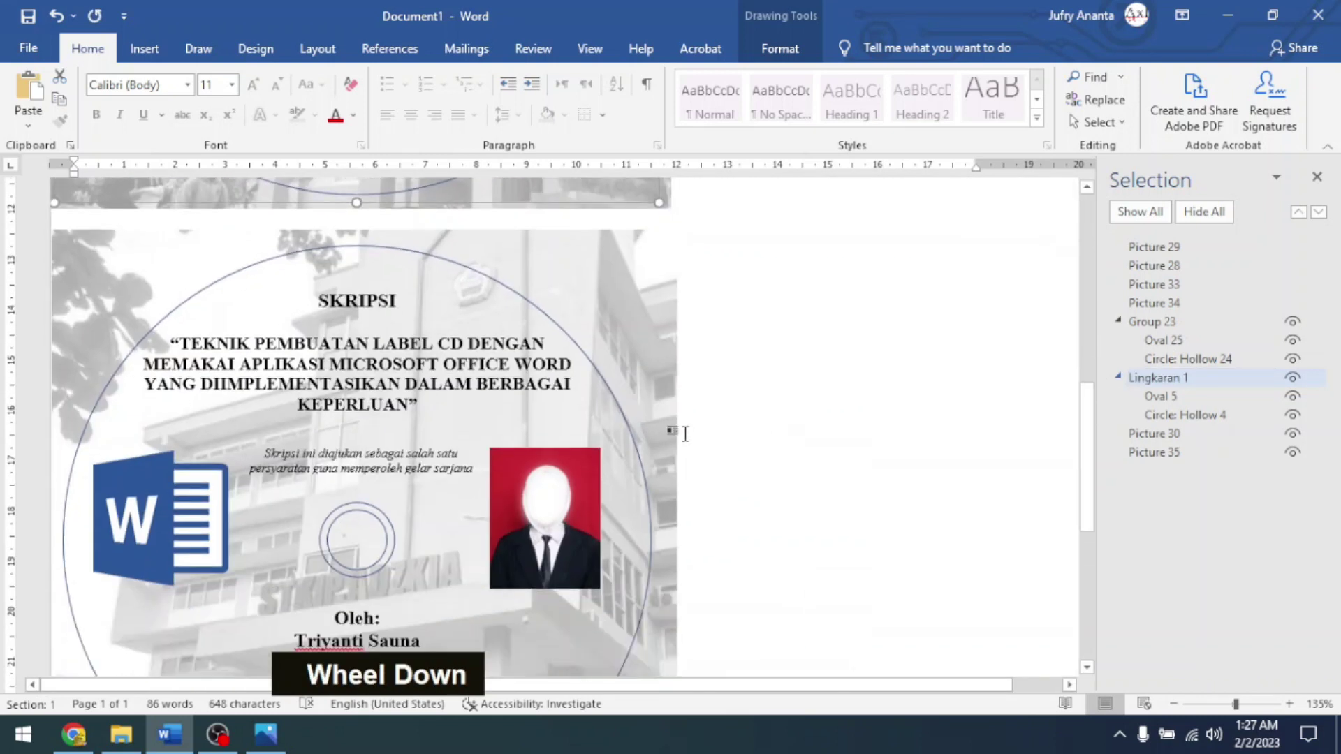
click(1191, 322)
double_click(1198, 321)
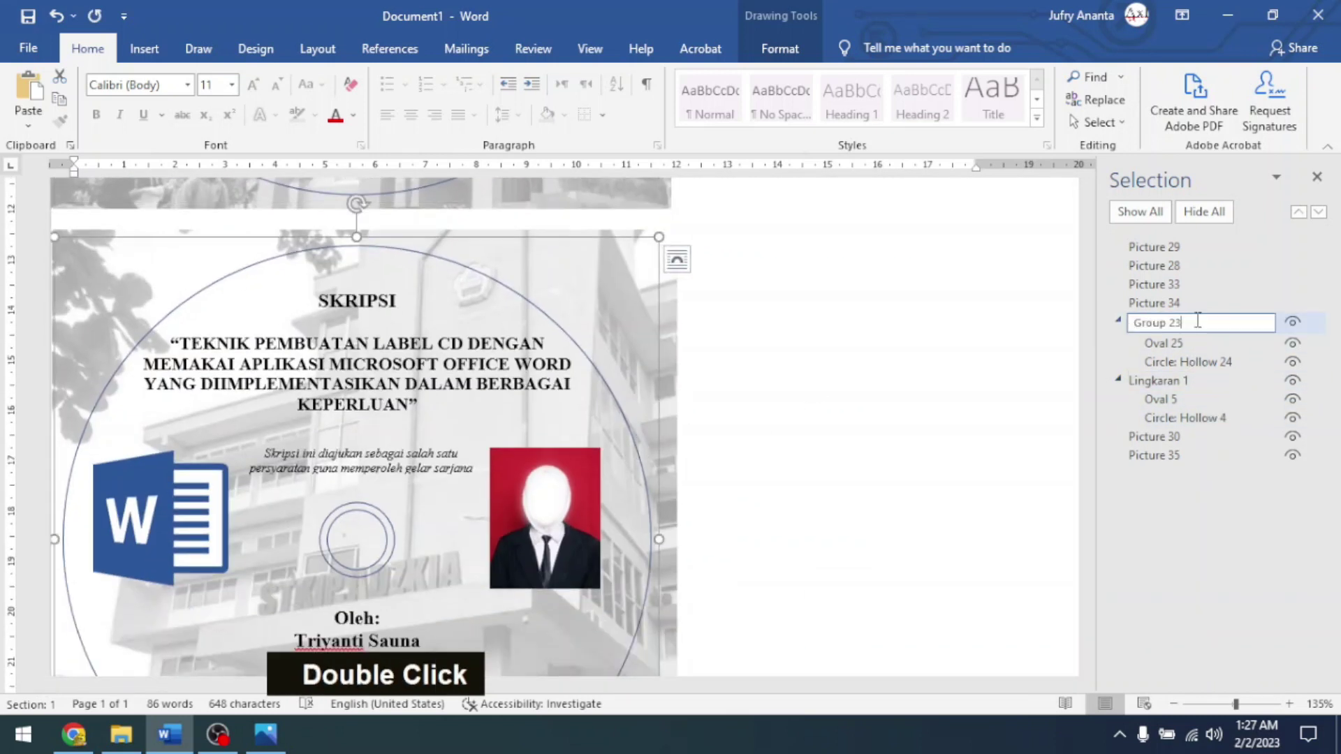
key(BackSpace)
key(BackSpace)
key(BackSpace)
key(BackSpace)
key(BackSpace)
key(BackSpace)
key(BackSpace)
key(BackSpace)
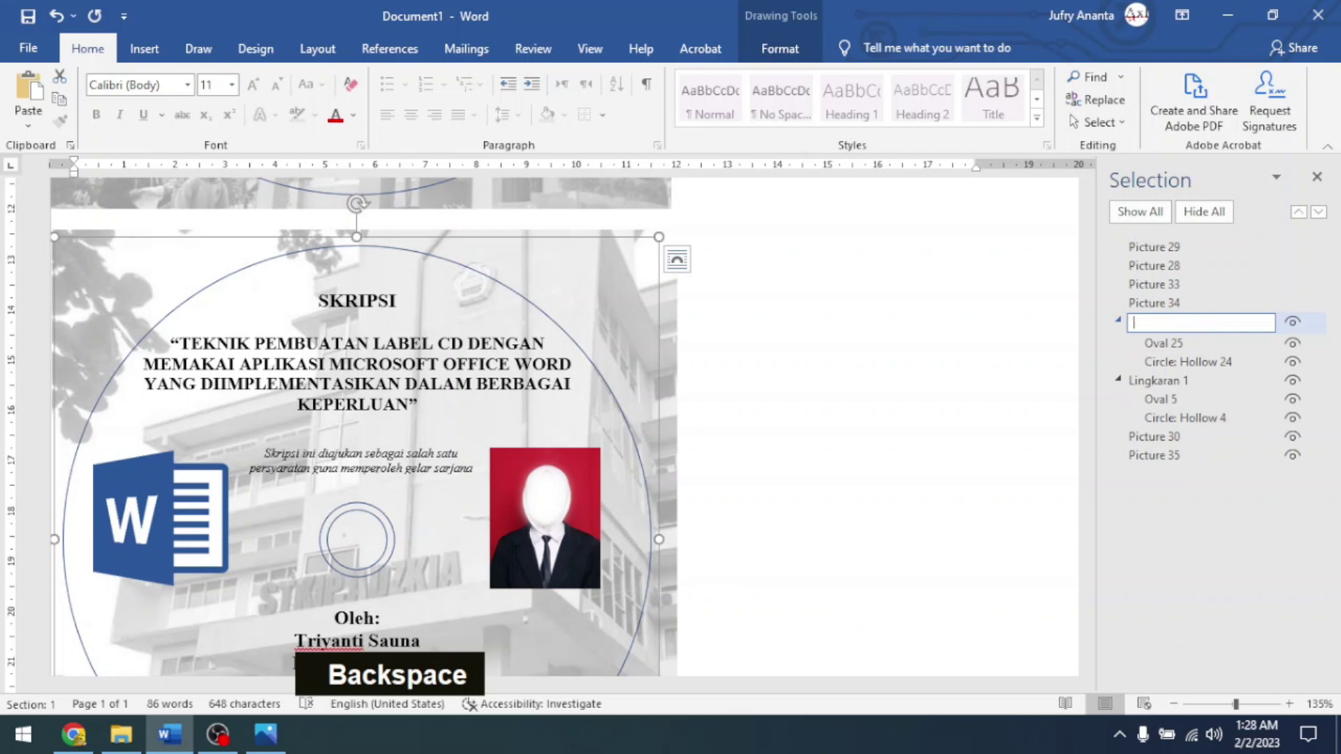
text(Lingkaran 2)
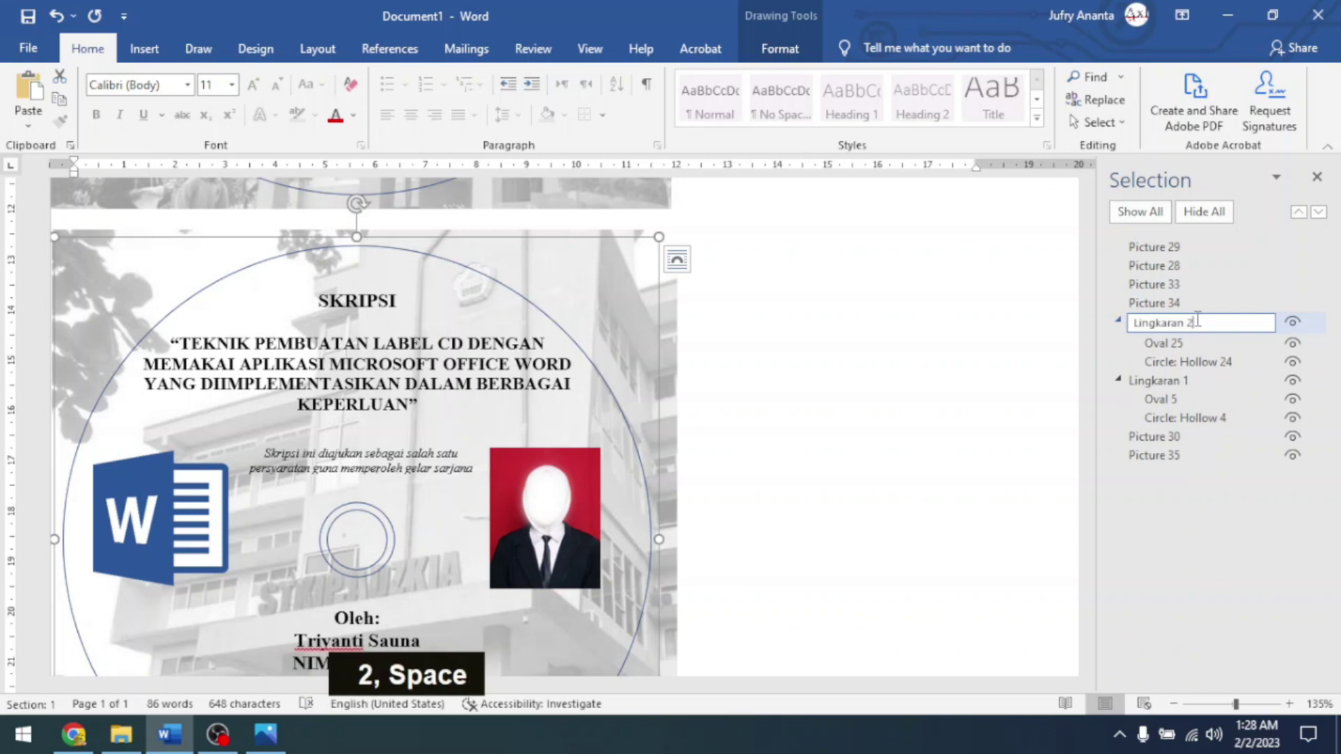
key(Return)
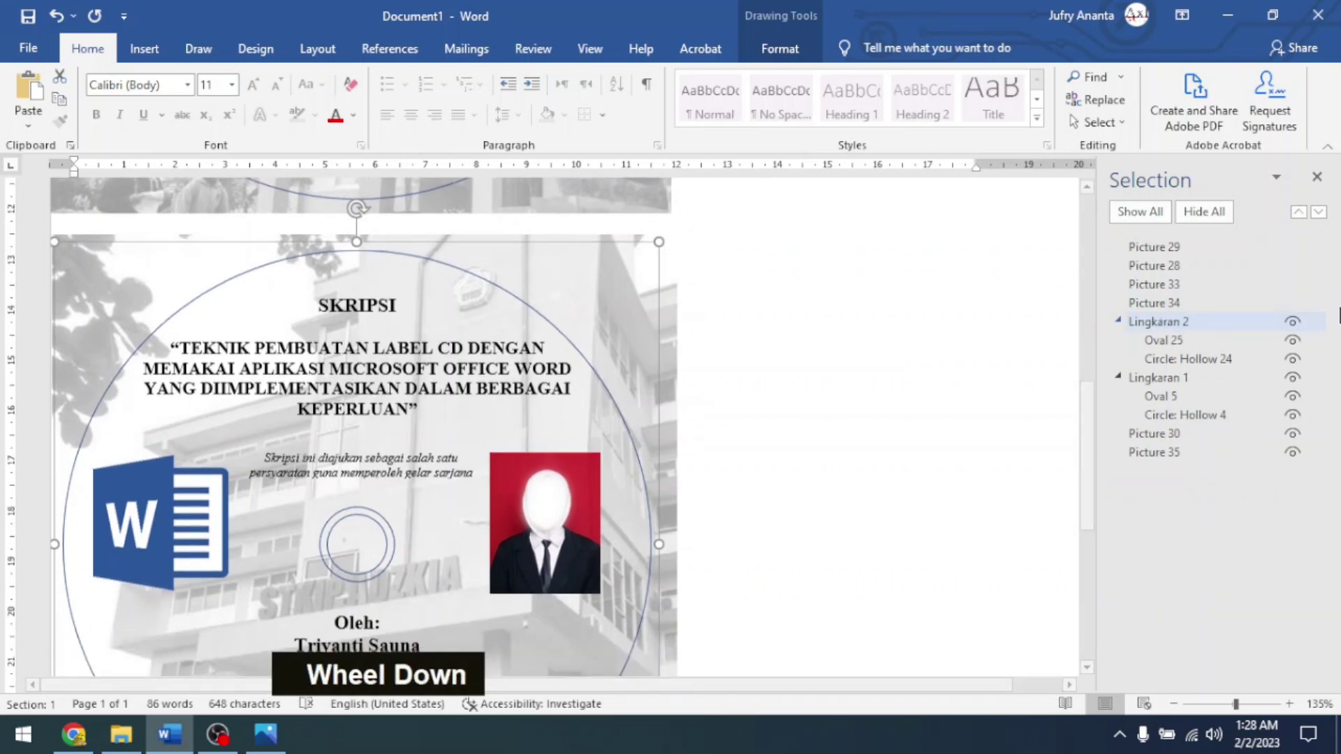
Hide and show Lingkaran 2 again to check that it controls the second label's disc outline.
click(1293, 323)
double_click(1293, 323)
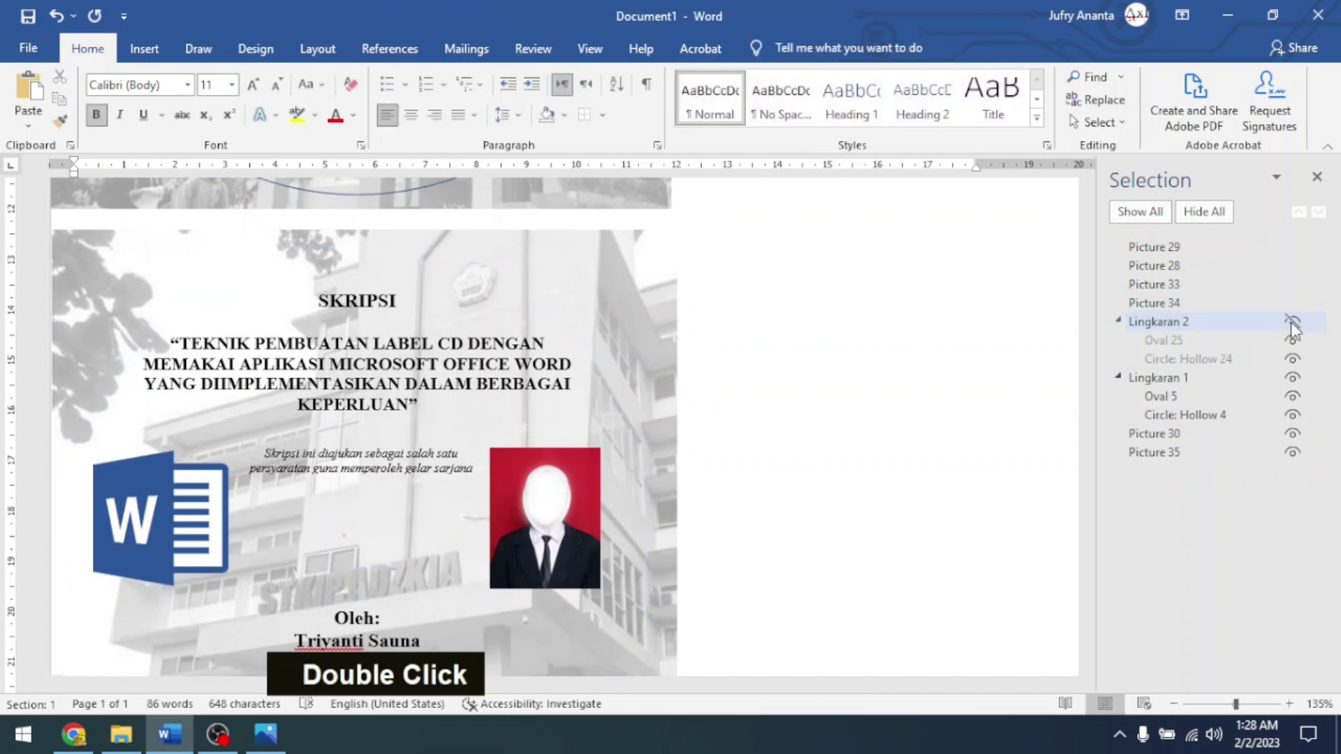
double_click(1292, 321)
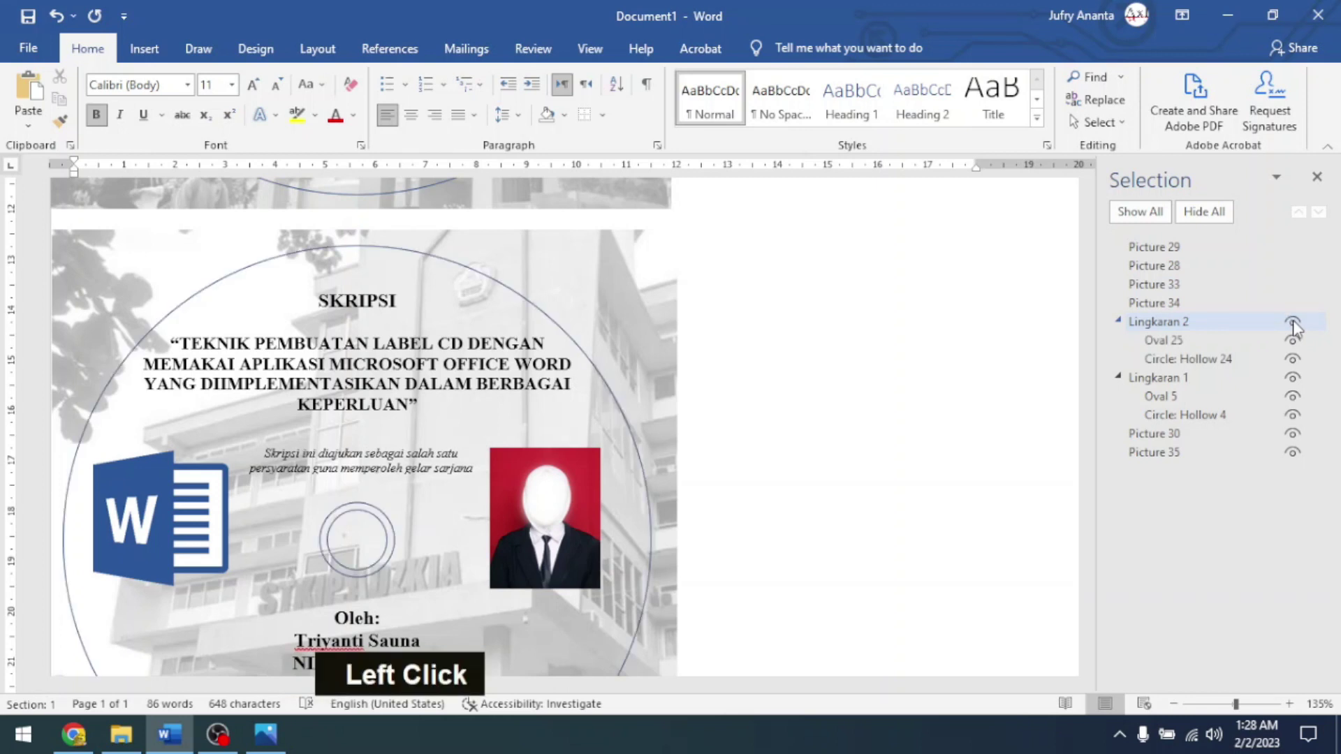
click(1293, 323)
Hide and show Lingkaran 1 again to check that it controls the first label's disc outline.
scroll(746, 361, down, 2)
scroll(678, 357, up, 2)
scroll(679, 356, up, 1)
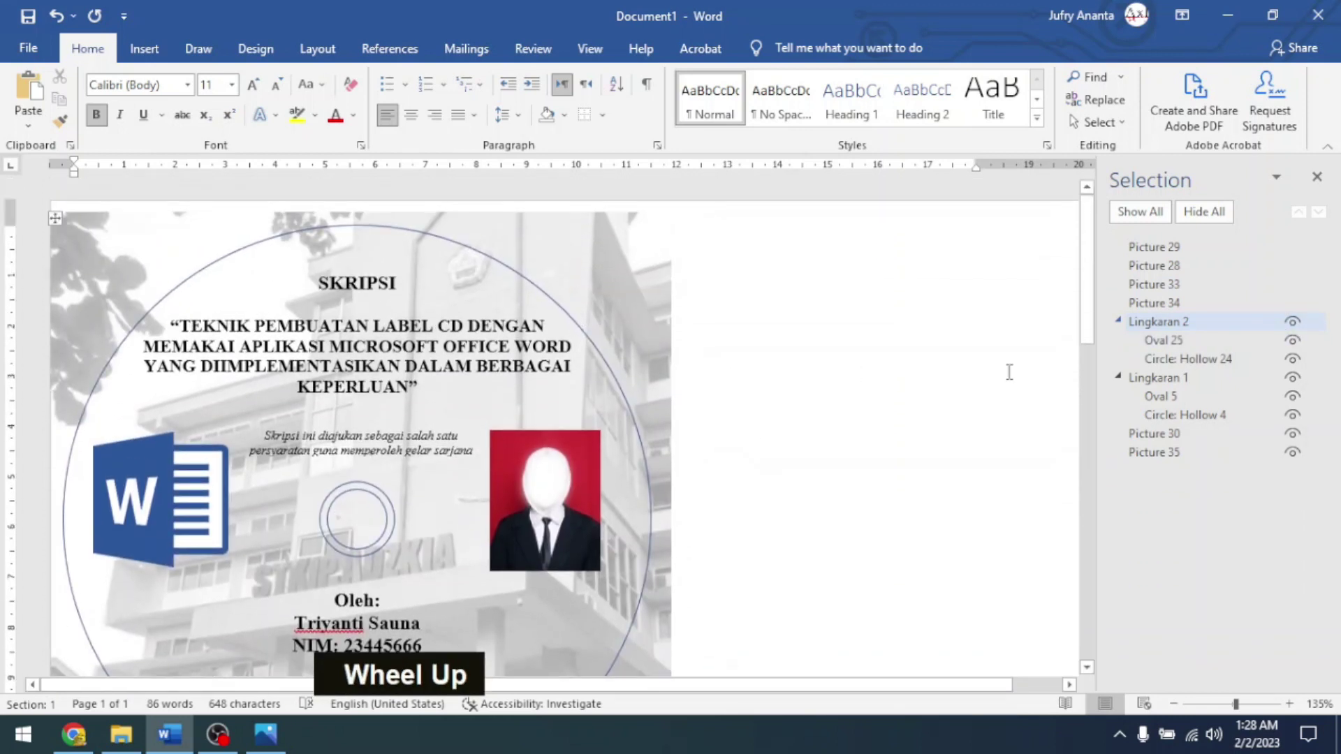
click(1154, 379)
click(1293, 380)
click(1293, 379)
click(1293, 379)
click(1292, 379)
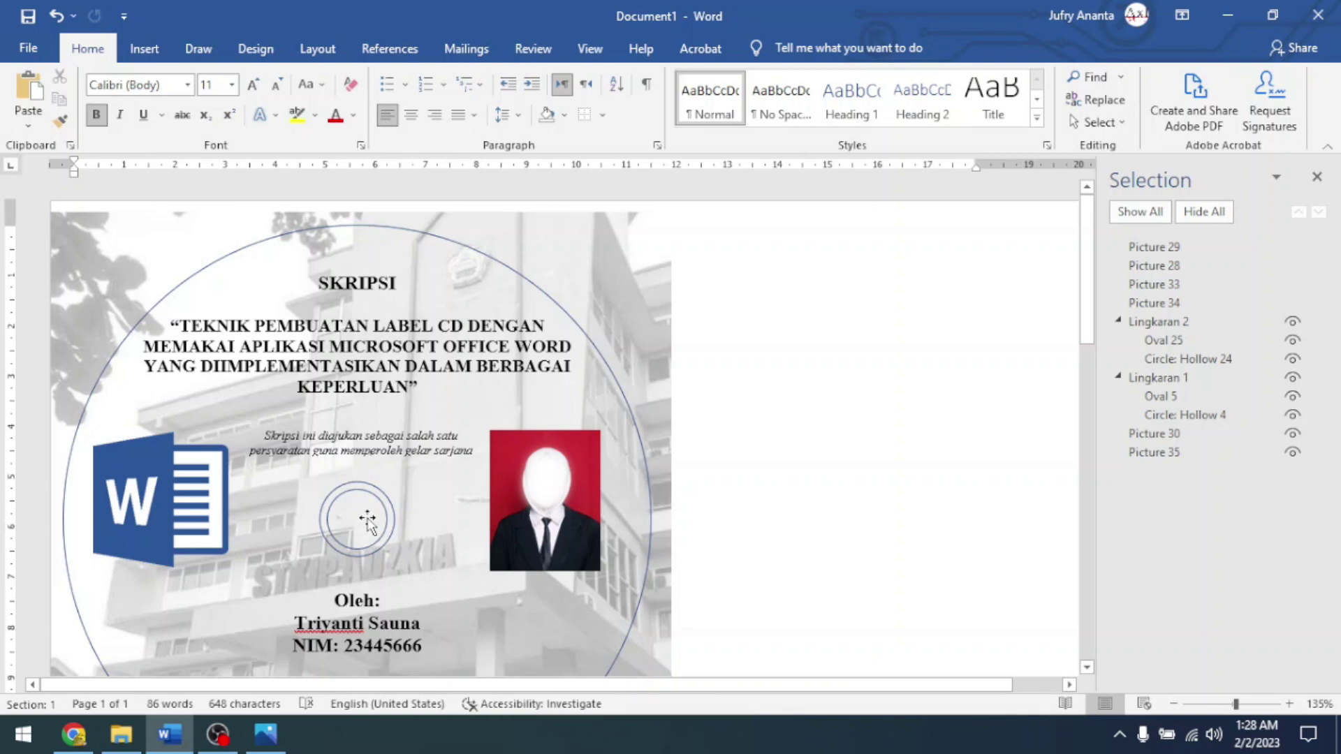
scroll(368, 520, down, 1)
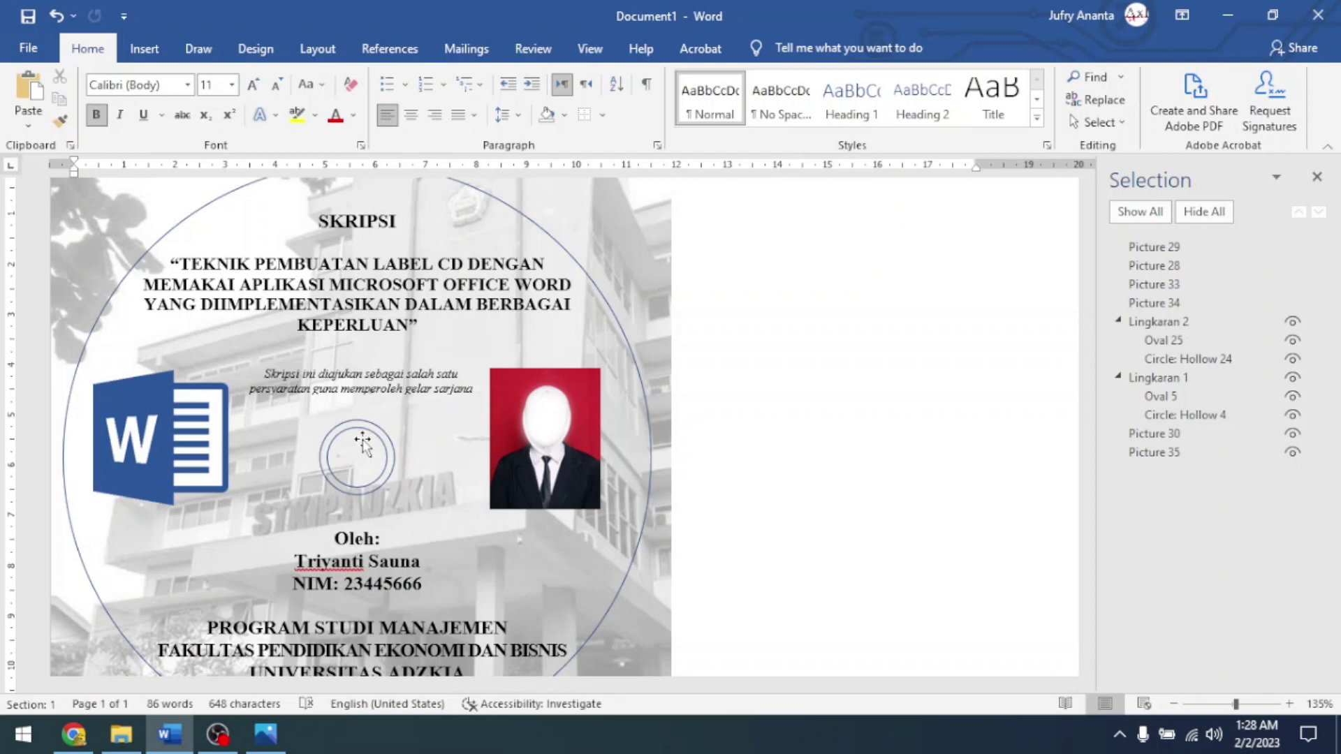
scroll(377, 448, down, 1)
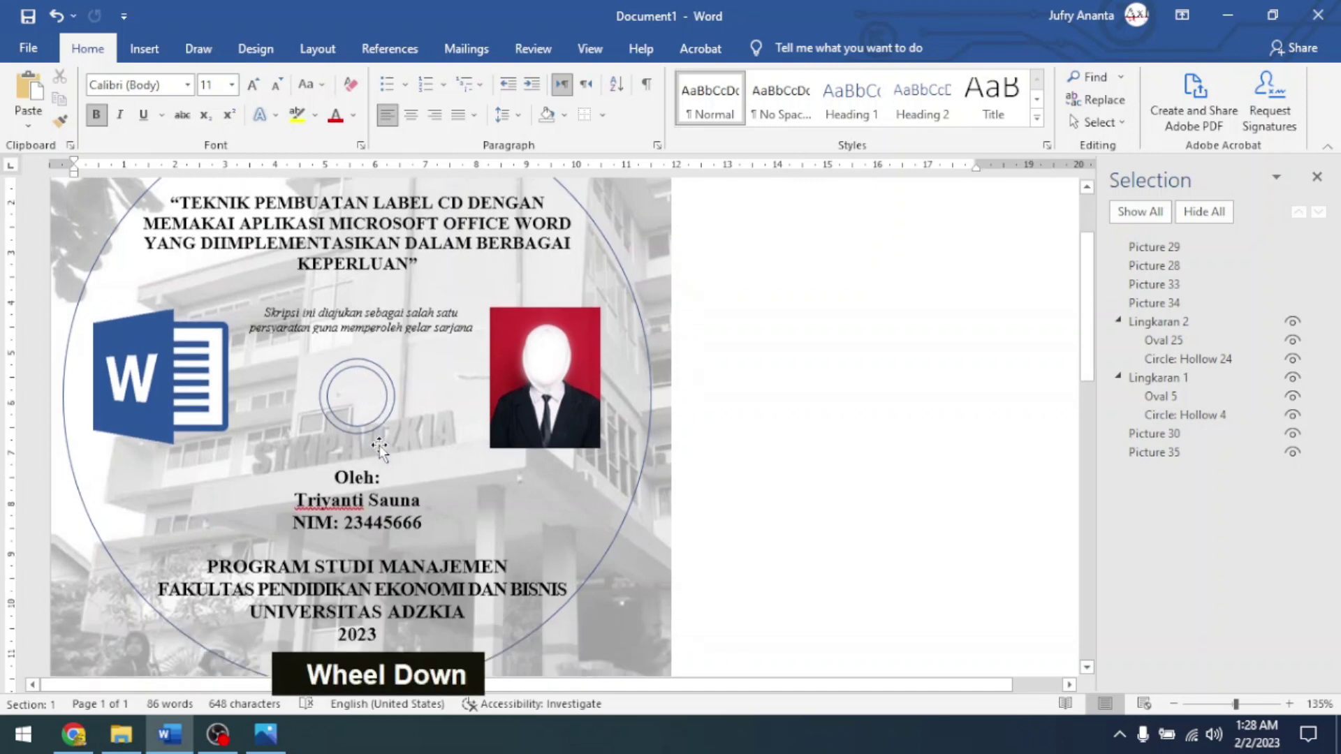
Look over the first label from the SKRIPSI heading down to the year, including its logo, photo and circle outlines.
scroll(380, 451, up, 2)
scroll(381, 450, down, 1)
scroll(380, 450, down, 1)
scroll(266, 247, up, 2)
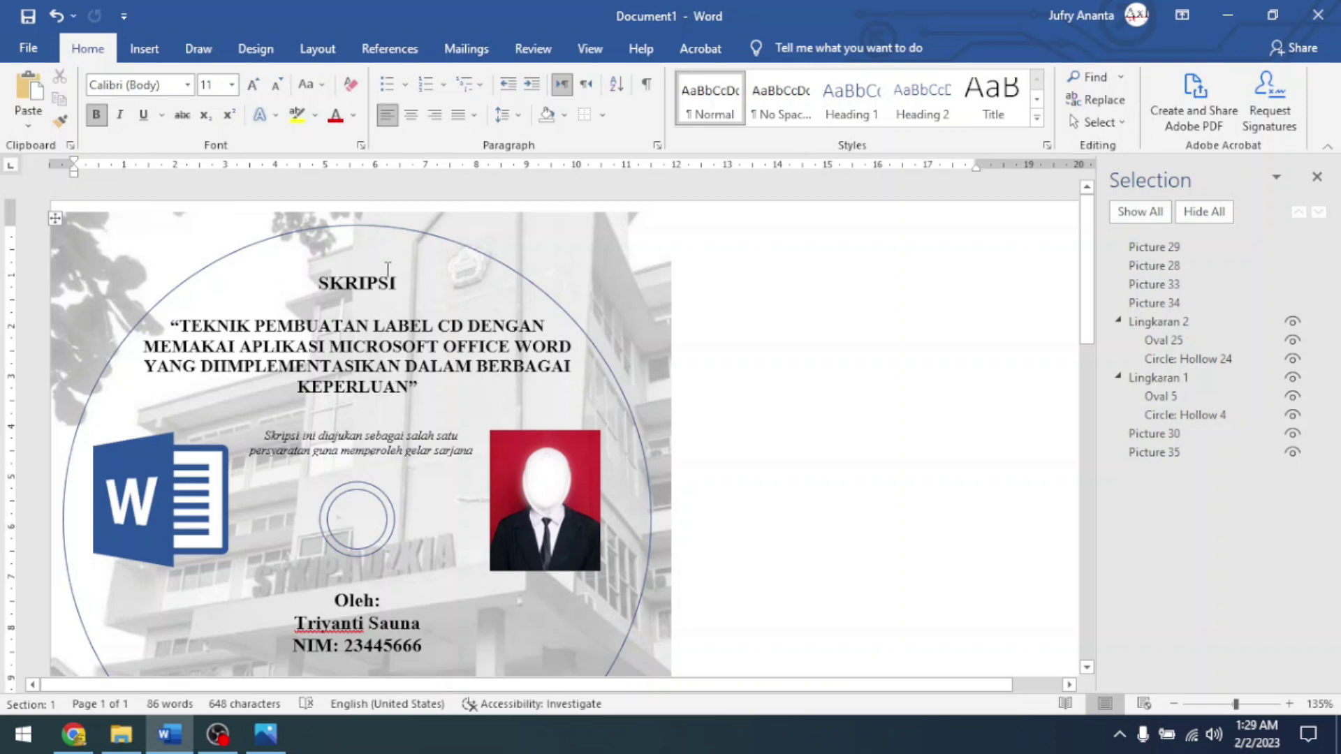
scroll(379, 452, down, 1)
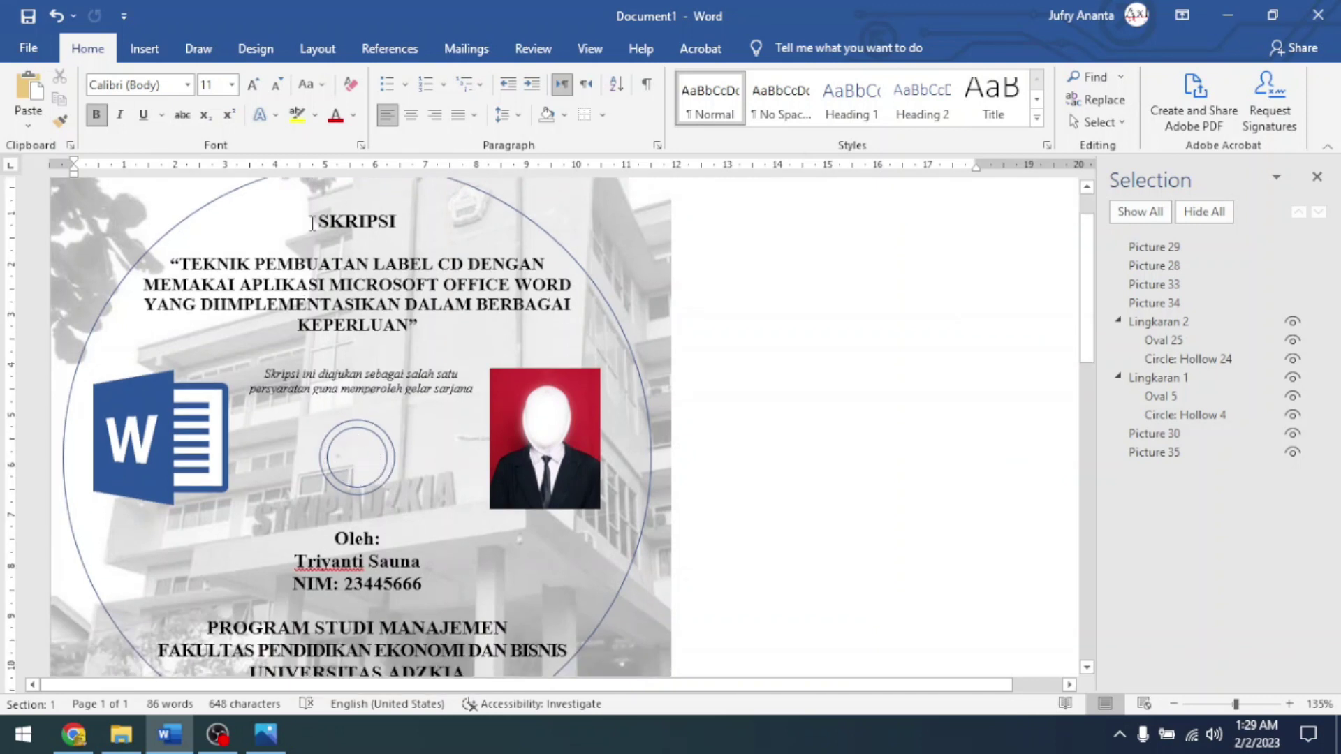
scroll(637, 489, down, 2)
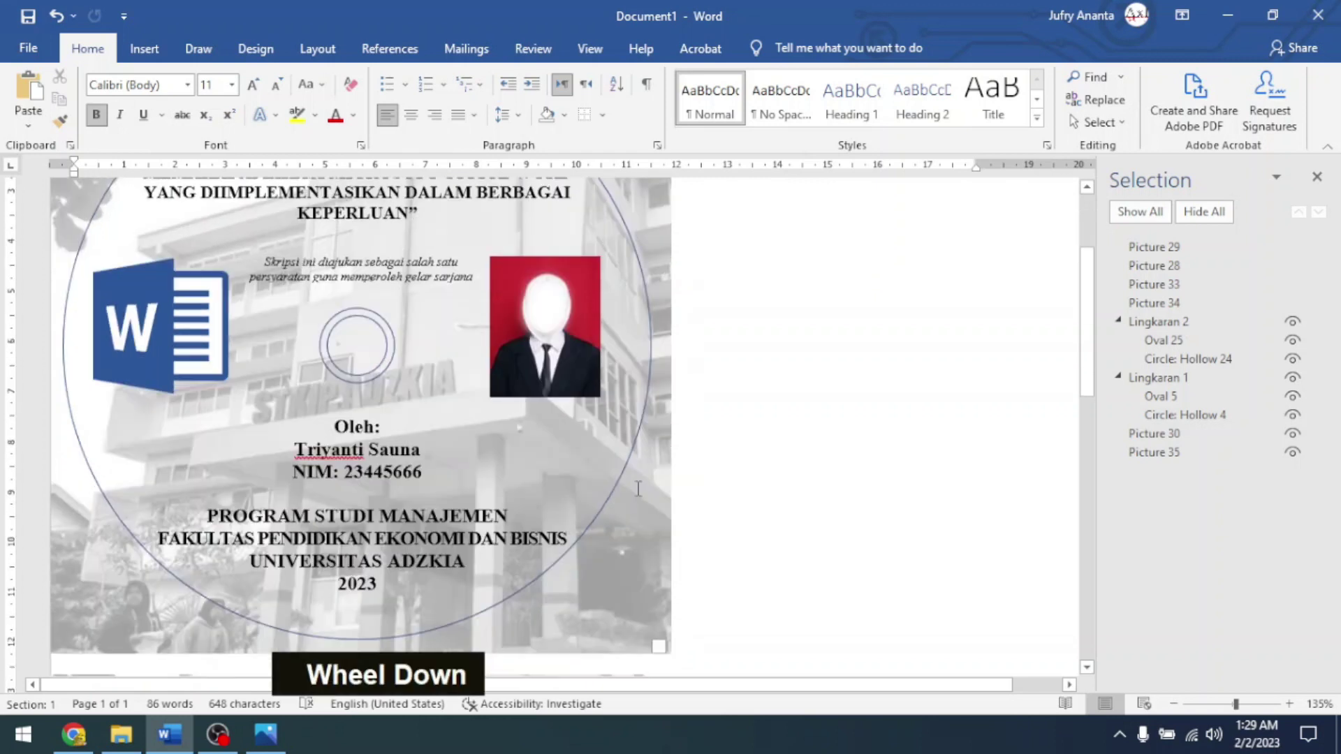
scroll(245, 322, up, 3)
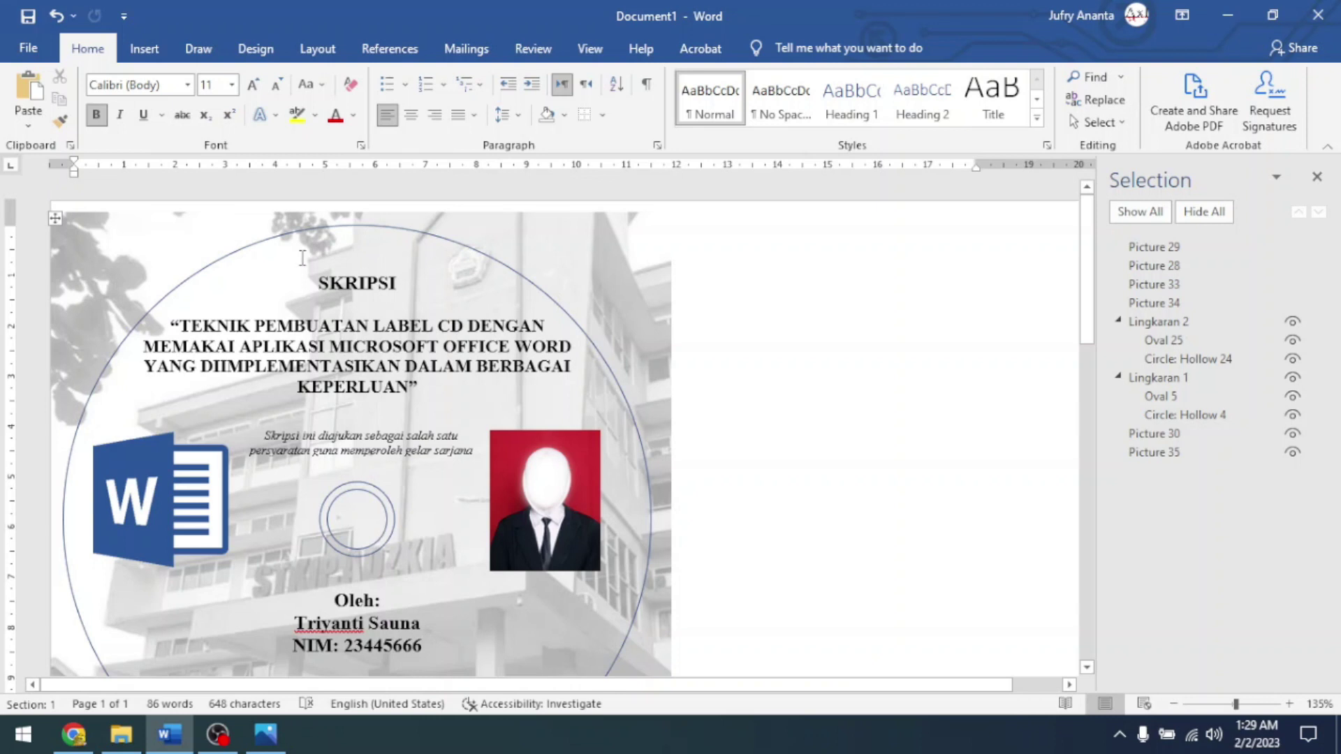
scroll(447, 334, down, 3)
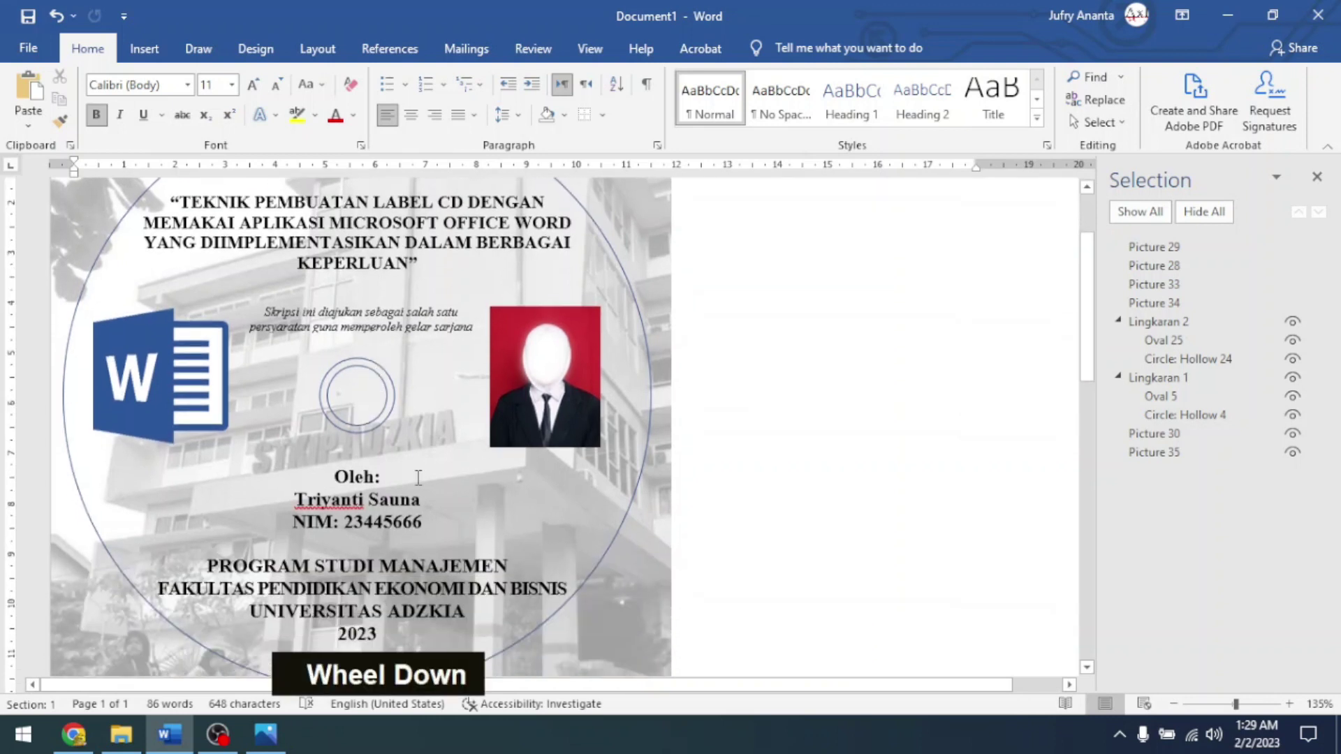
scroll(373, 417, down, 2)
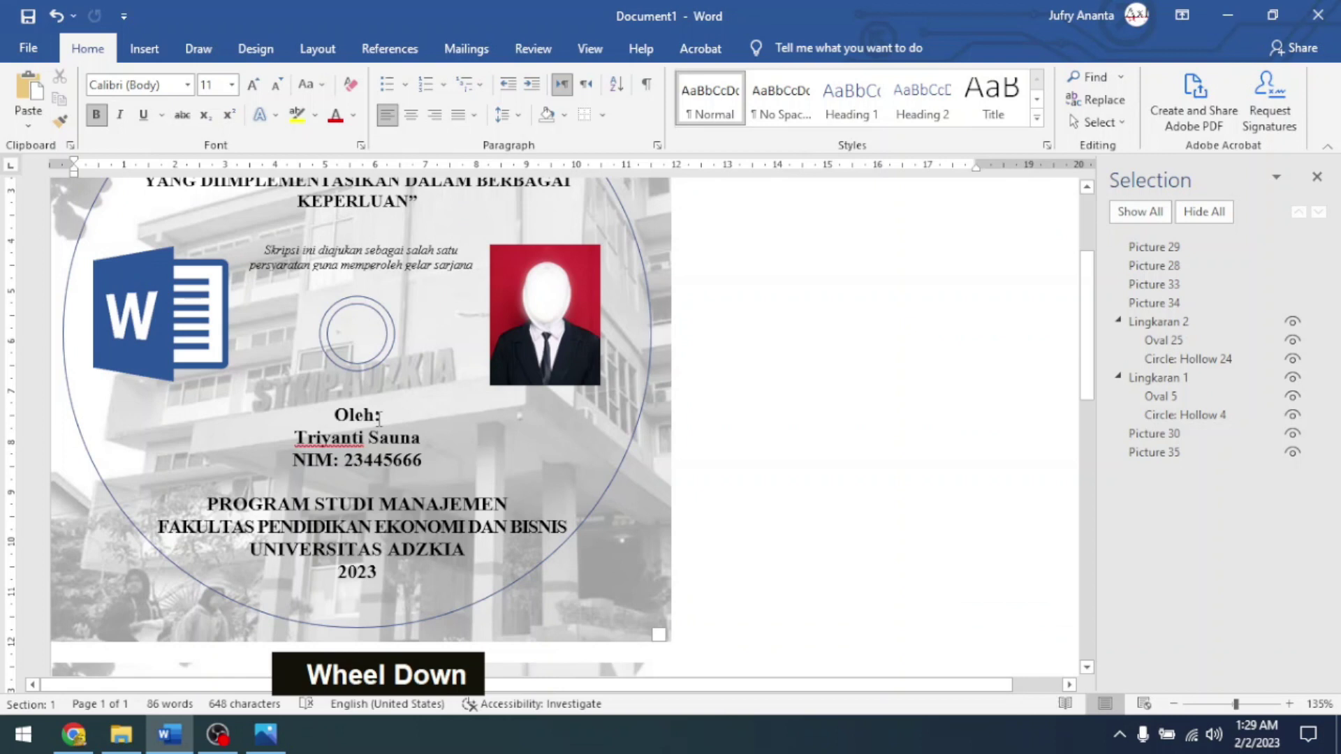
scroll(438, 389, up, 5)
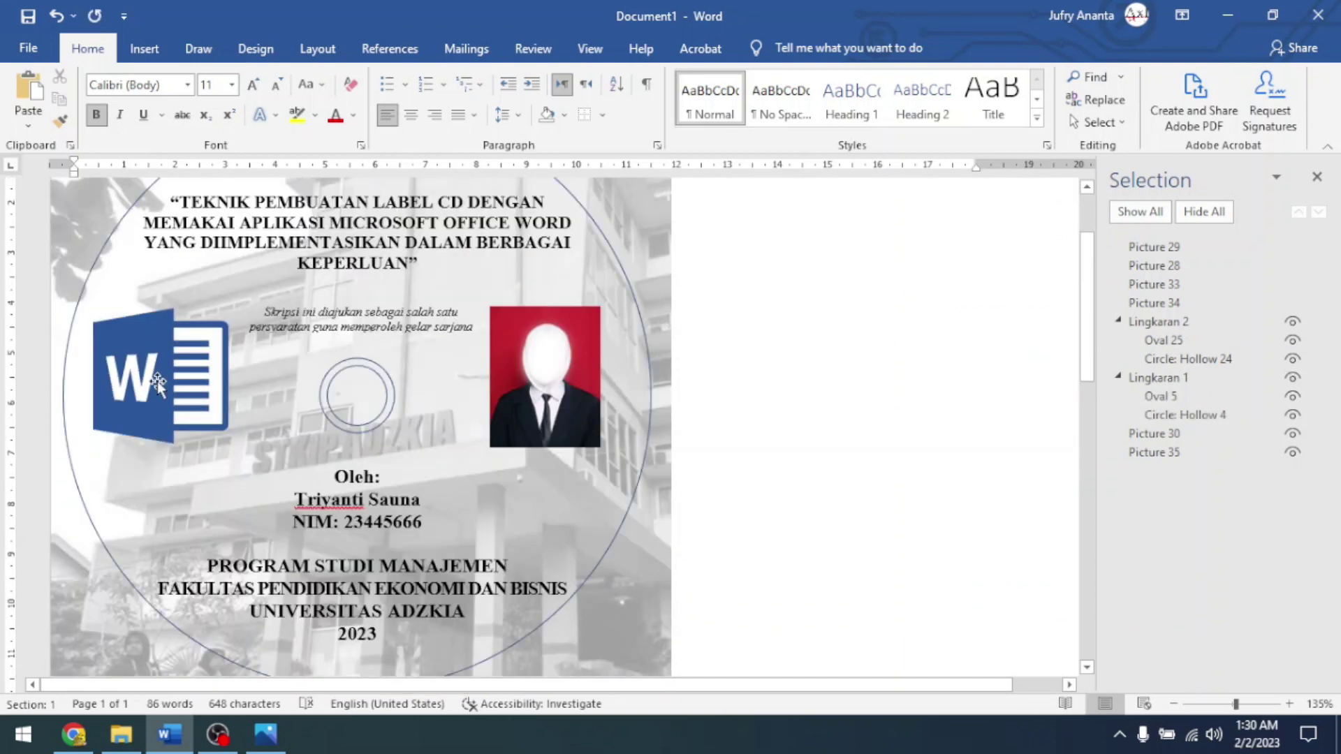
Select Oval 5 and Circle: Hollow 4 inside Lingkaran 1 in turn to check which outlines of the first label they are.
click(356, 391)
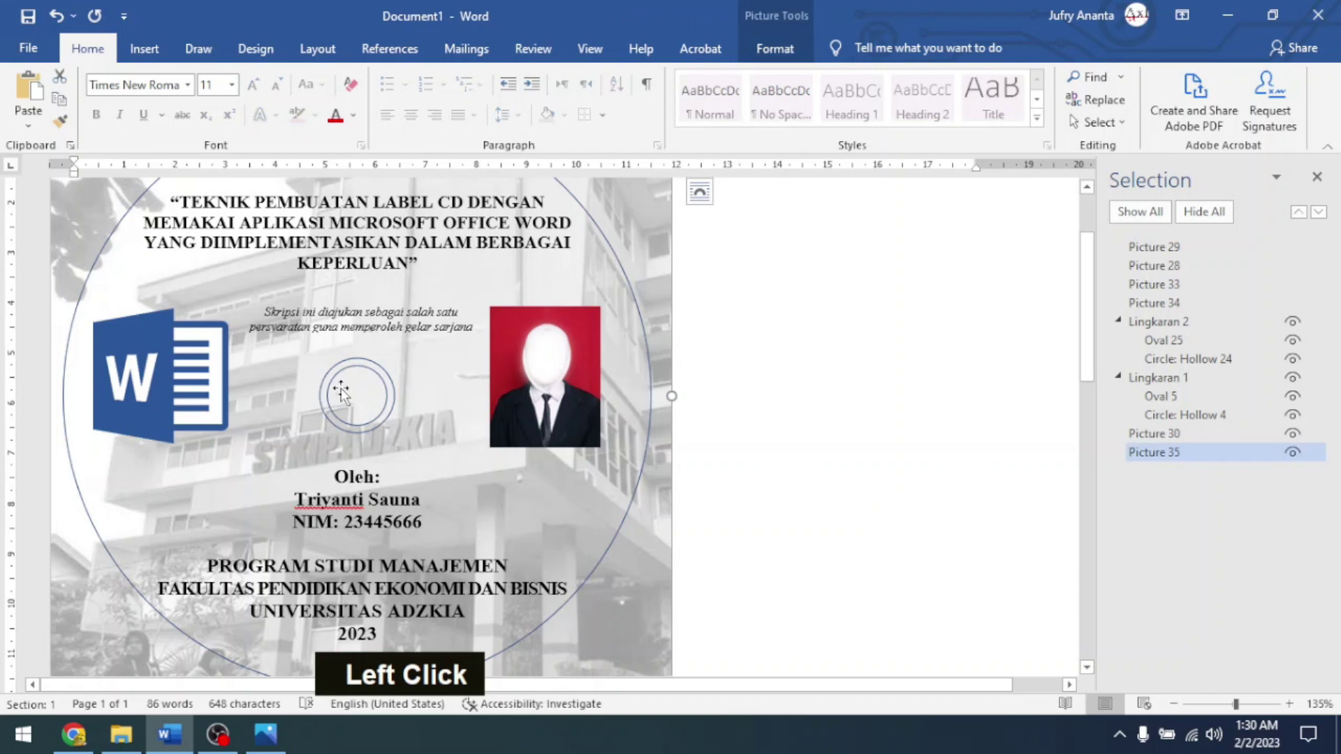
click(1221, 418)
right_click(1220, 419)
click(1175, 381)
click(1171, 400)
click(1172, 414)
click(1171, 391)
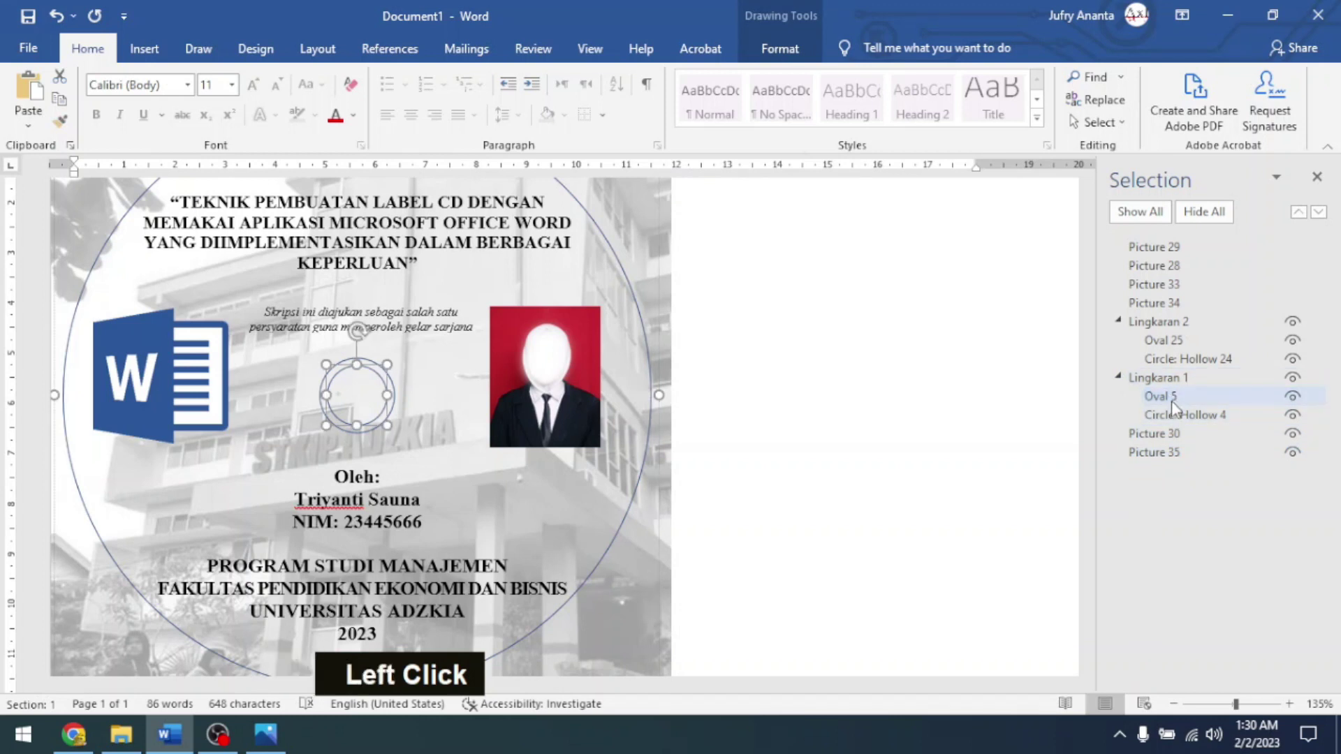
click(1177, 415)
click(387, 393)
click(385, 393)
click(383, 393)
click(383, 393)
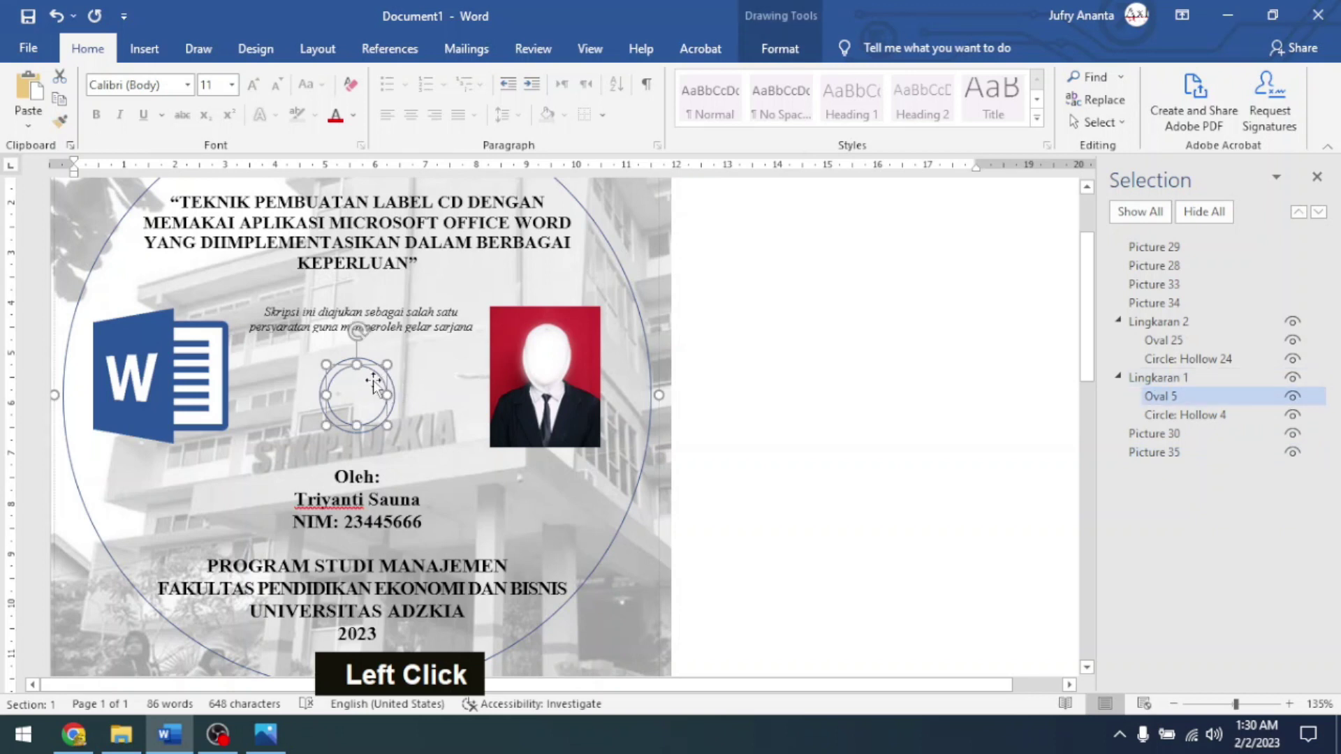
click(383, 391)
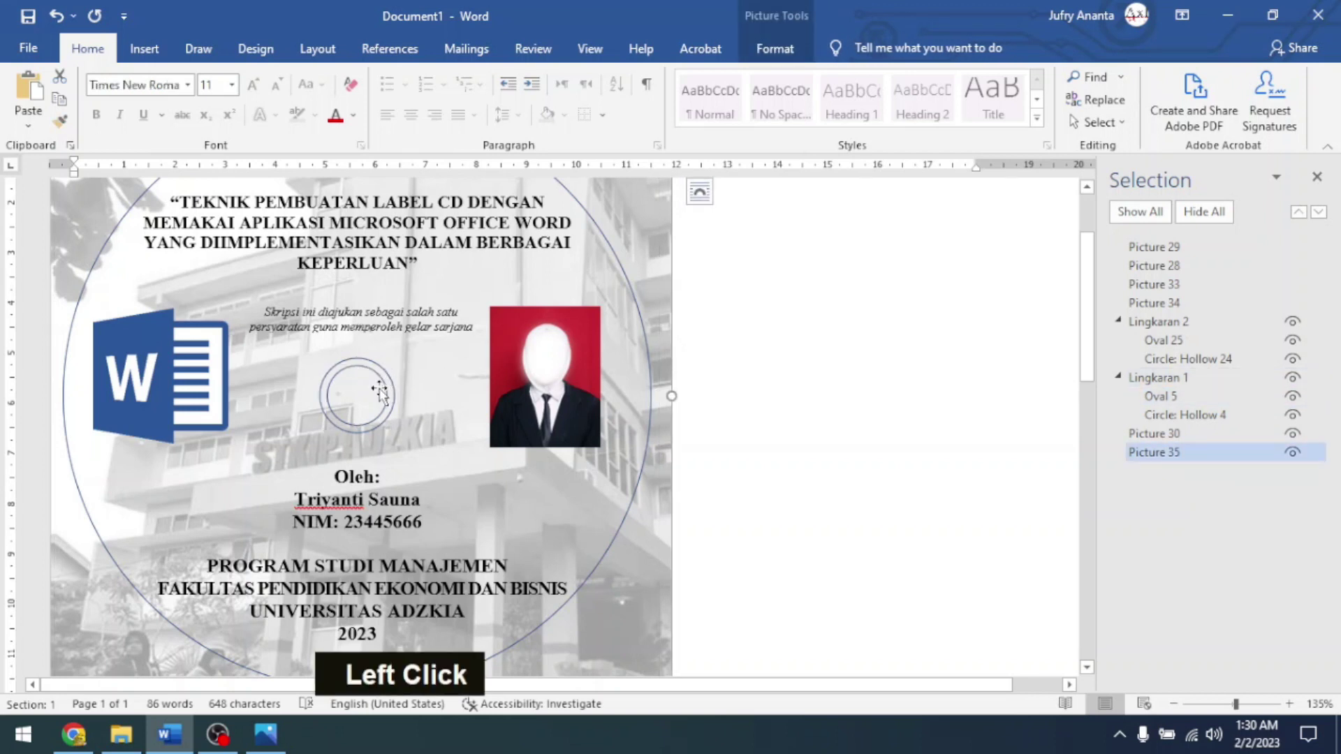
click(388, 393)
click(388, 393)
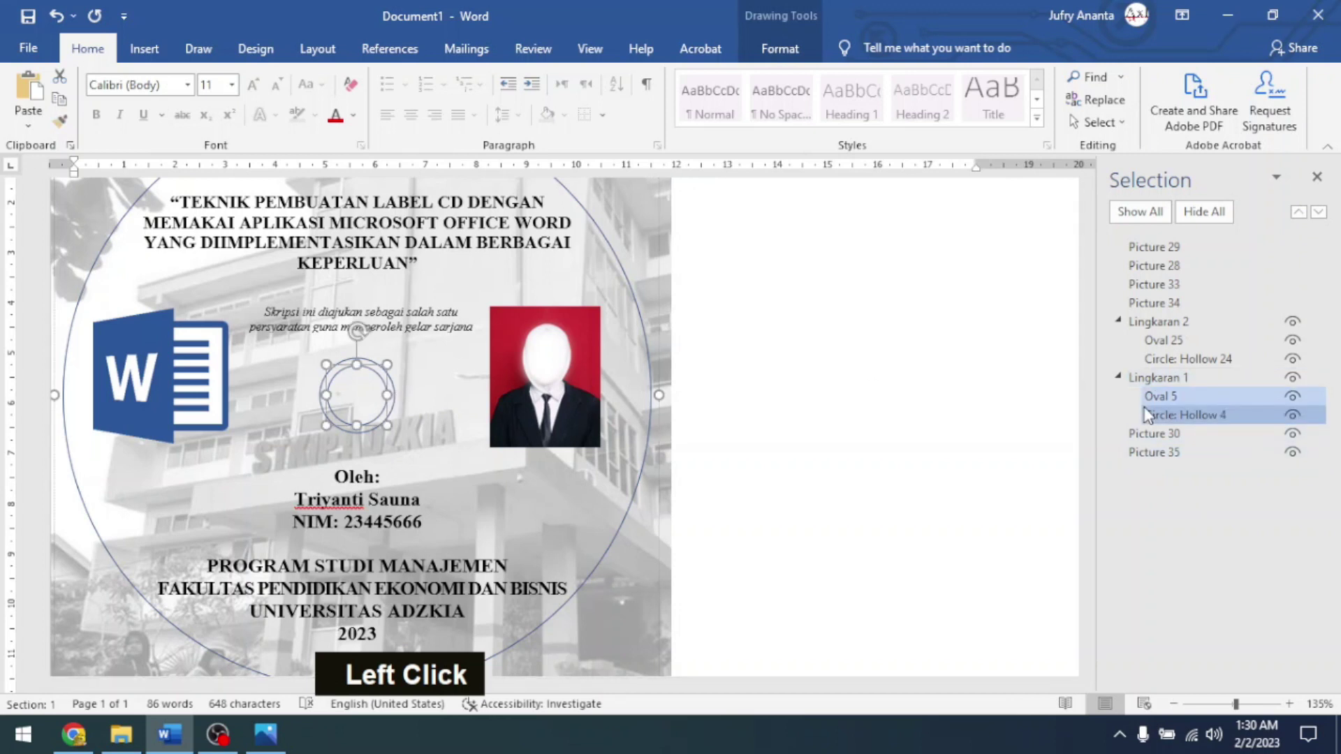
double_click(1161, 396)
click(1177, 396)
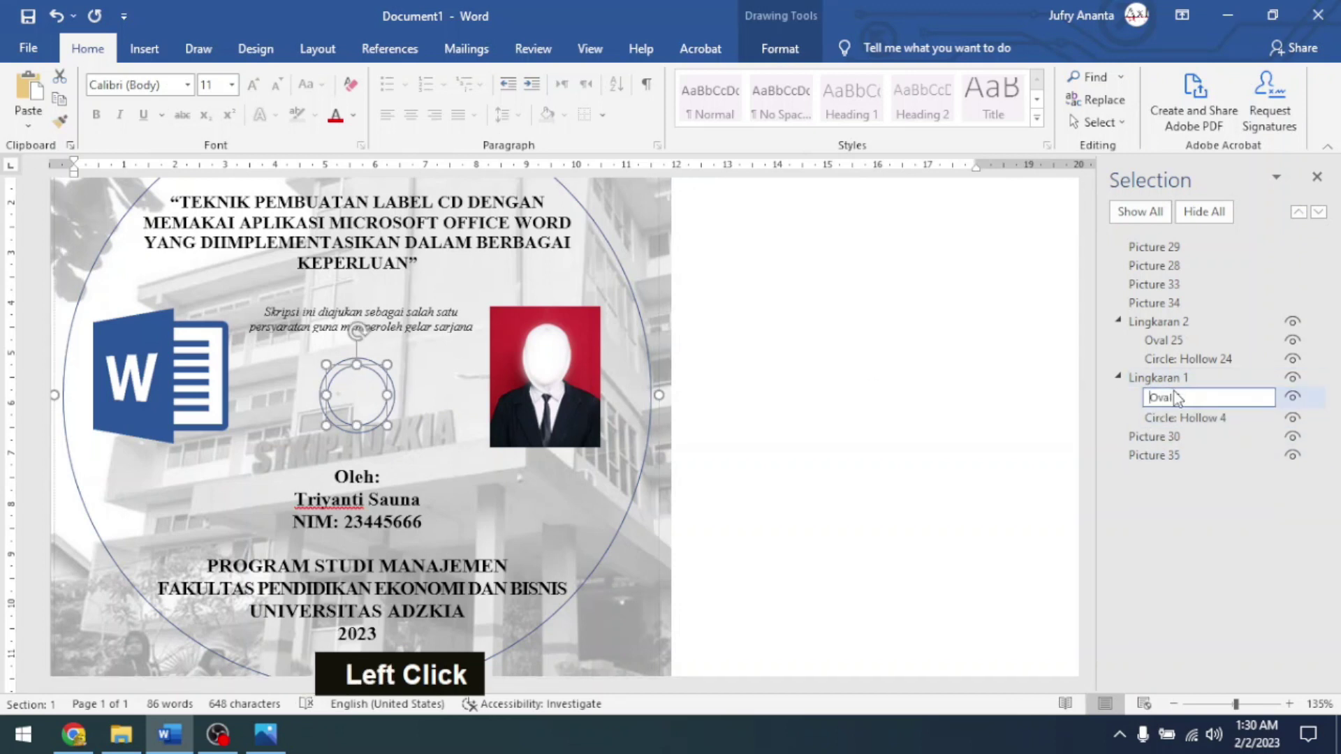
click(1167, 378)
Ungroup the first label's Lingkaran 1 group into its separate oval and hollow circle.
click(1168, 396)
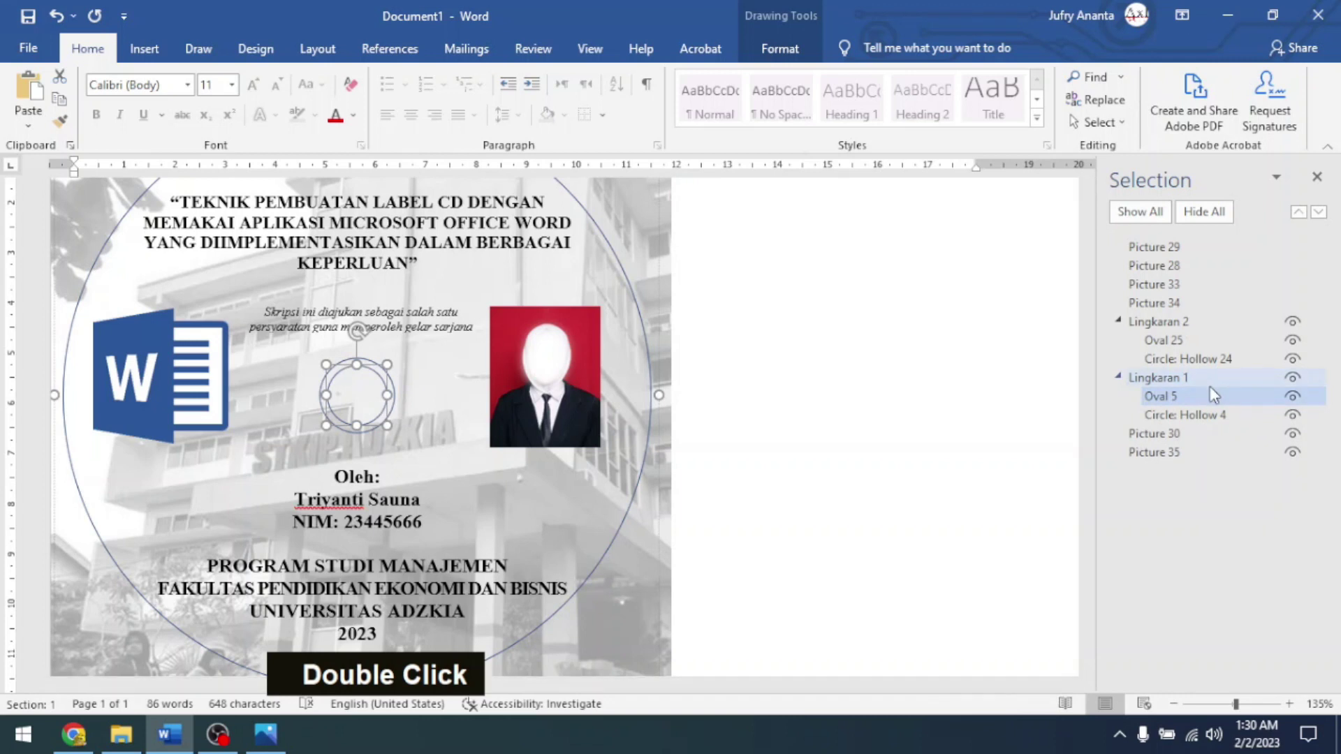
right_click(392, 380)
mouse_move(467, 484)
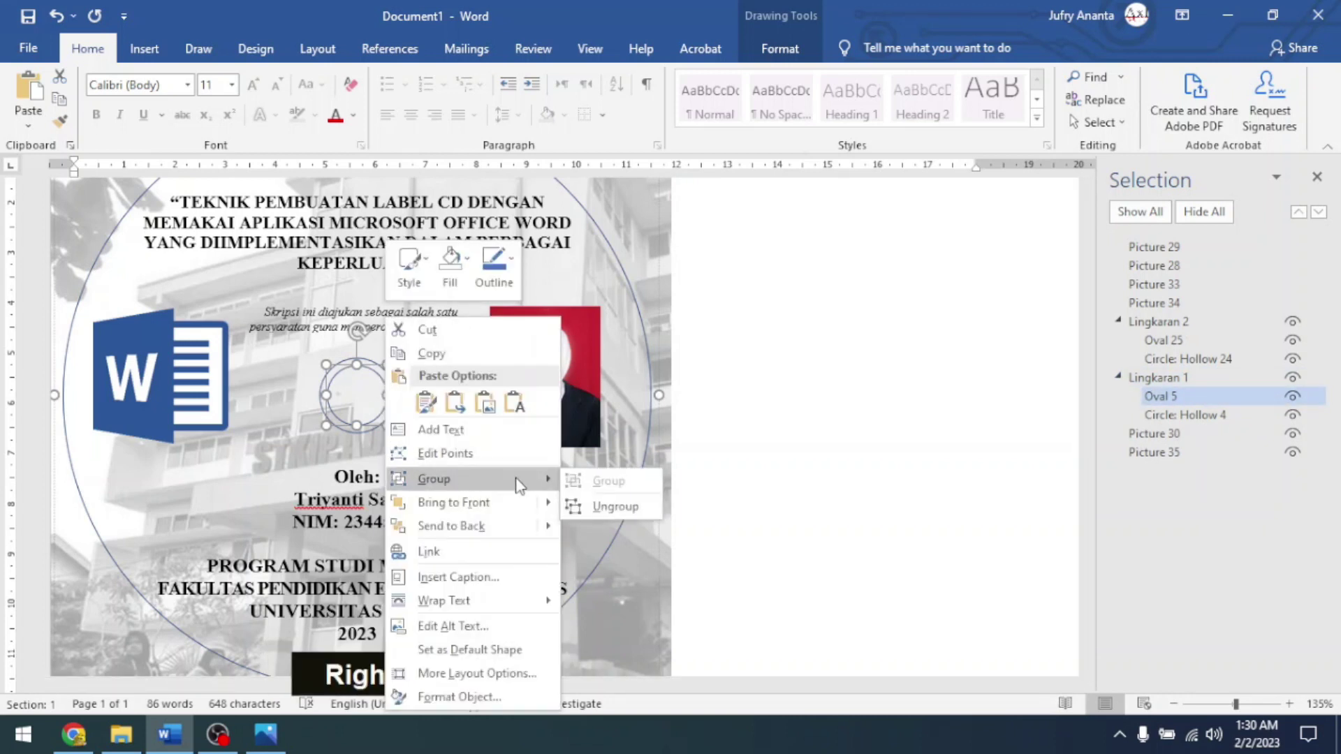
click(614, 506)
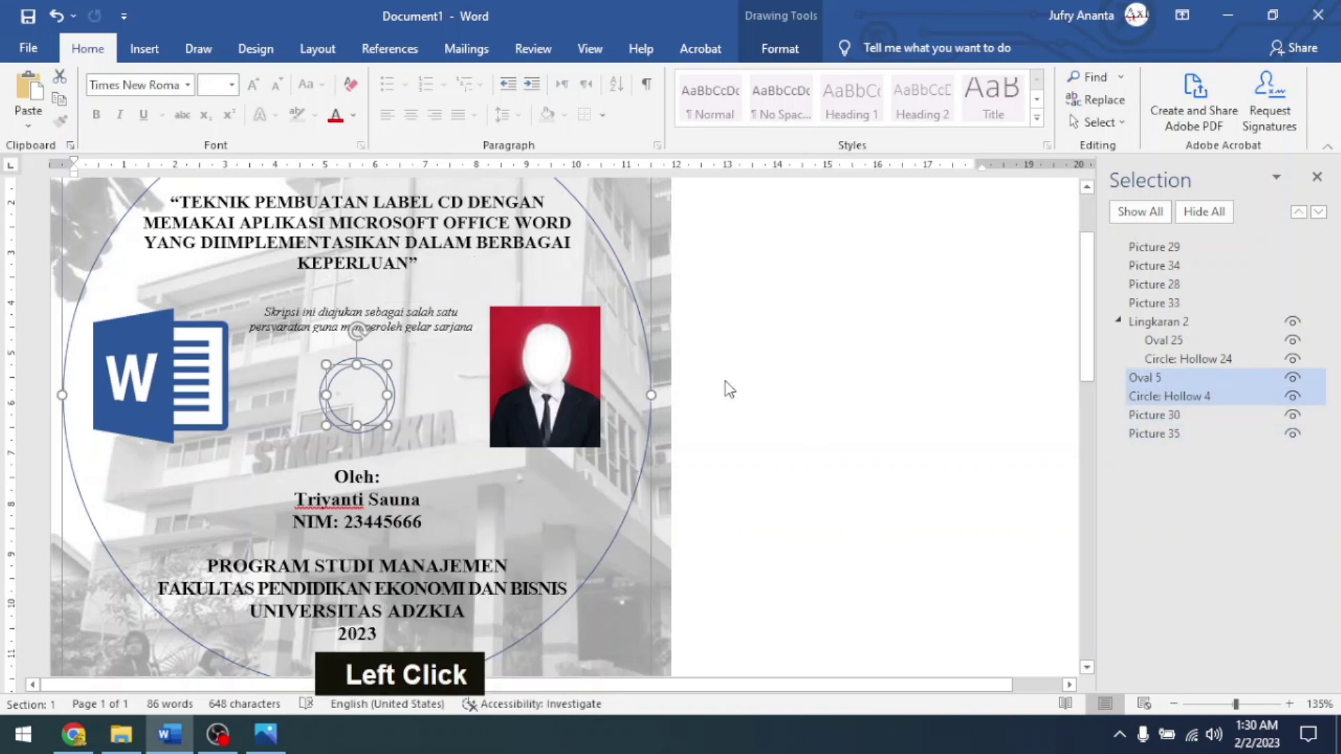
click(766, 354)
Ungroup the second label's Lingkaran 2 group into its separate oval and hollow circle.
scroll(766, 354, down, 15)
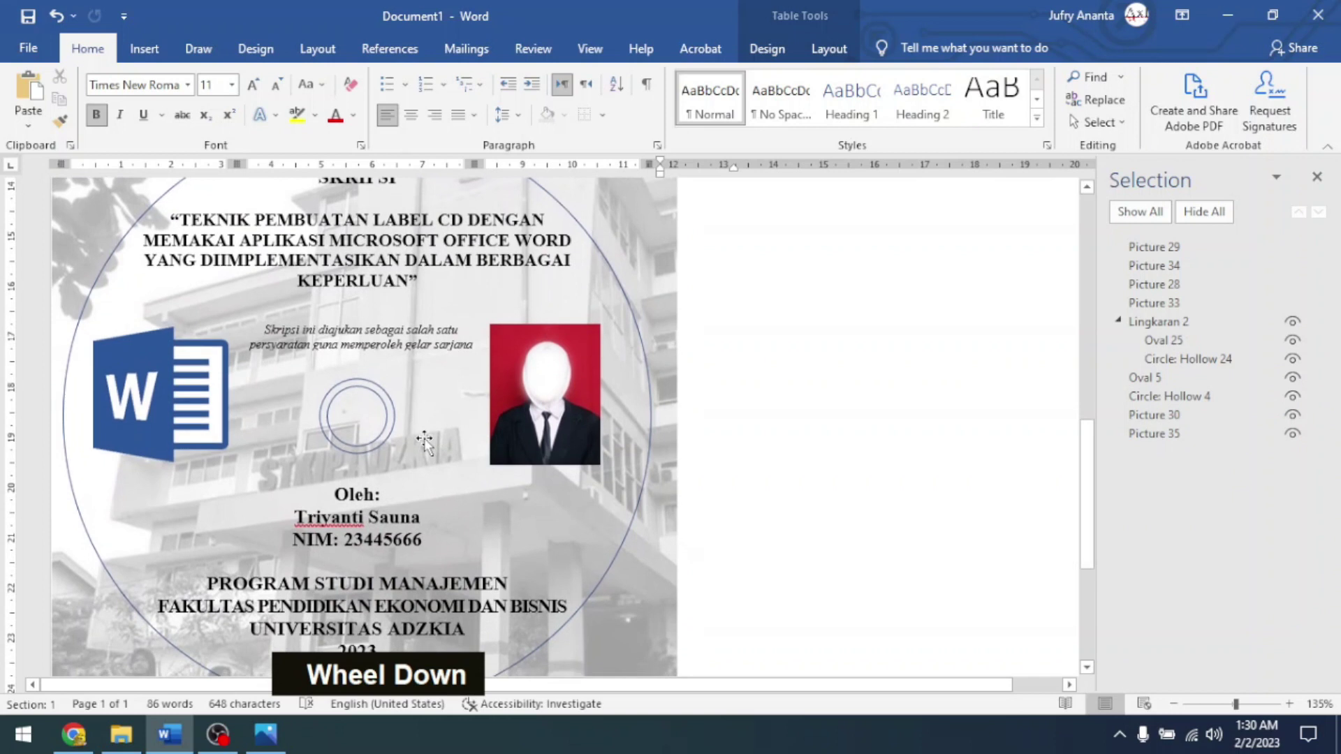
click(384, 415)
click(384, 414)
right_click(384, 415)
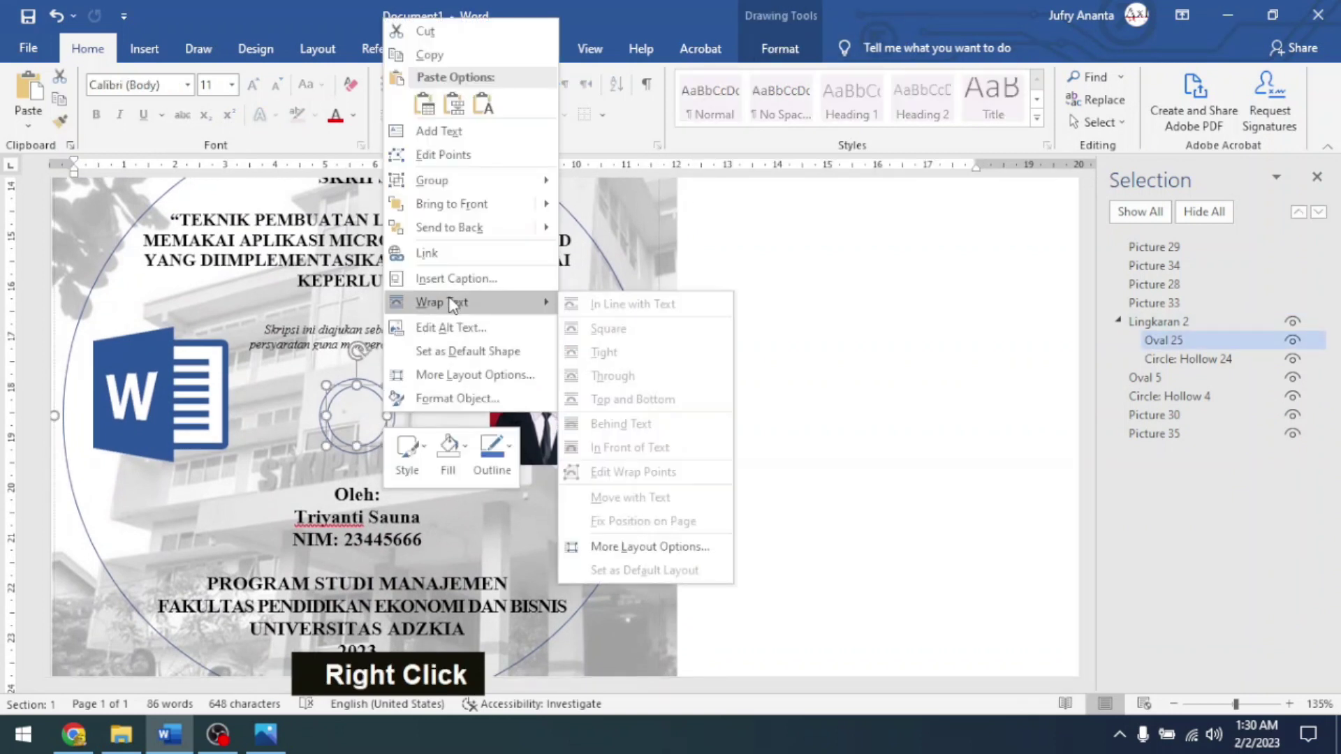
mouse_move(447, 180)
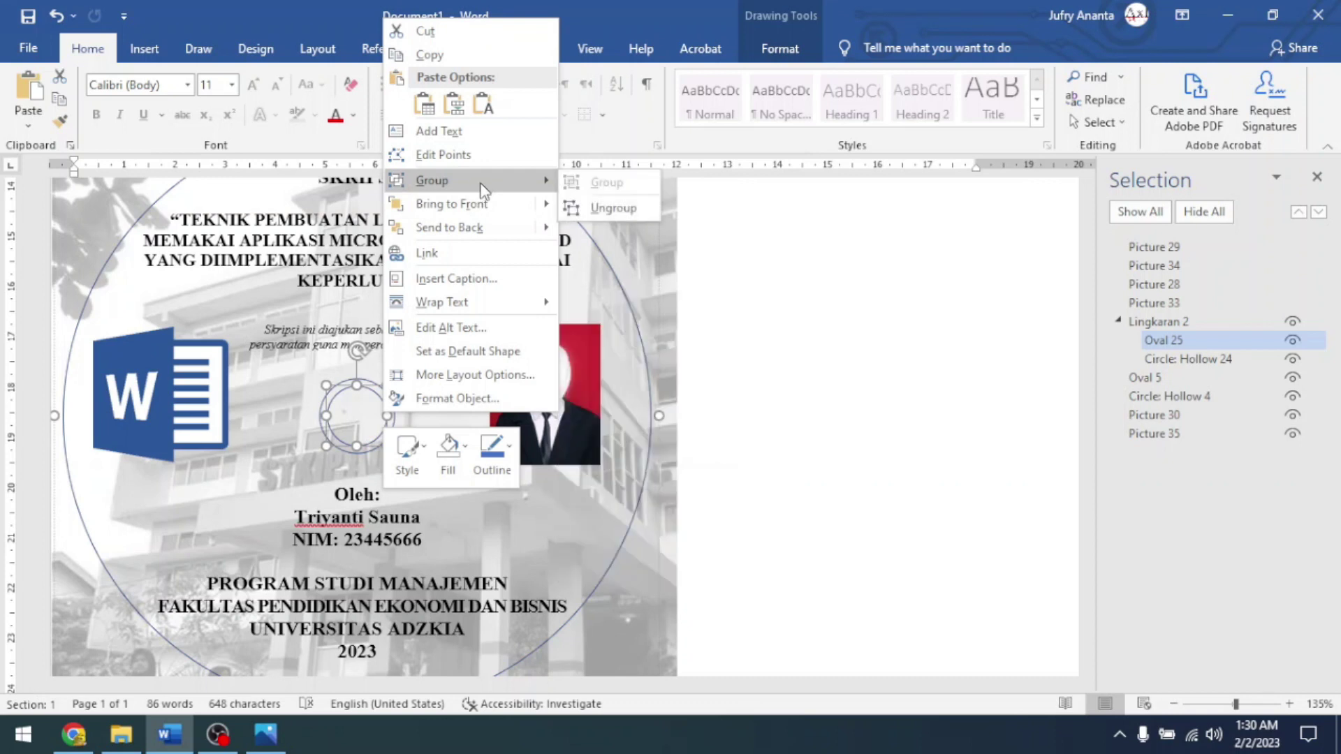
click(611, 206)
double_click(782, 369)
Rename the first label's hollow disc outline, Circle: Hollow 4, as Lingk1.
click(1140, 360)
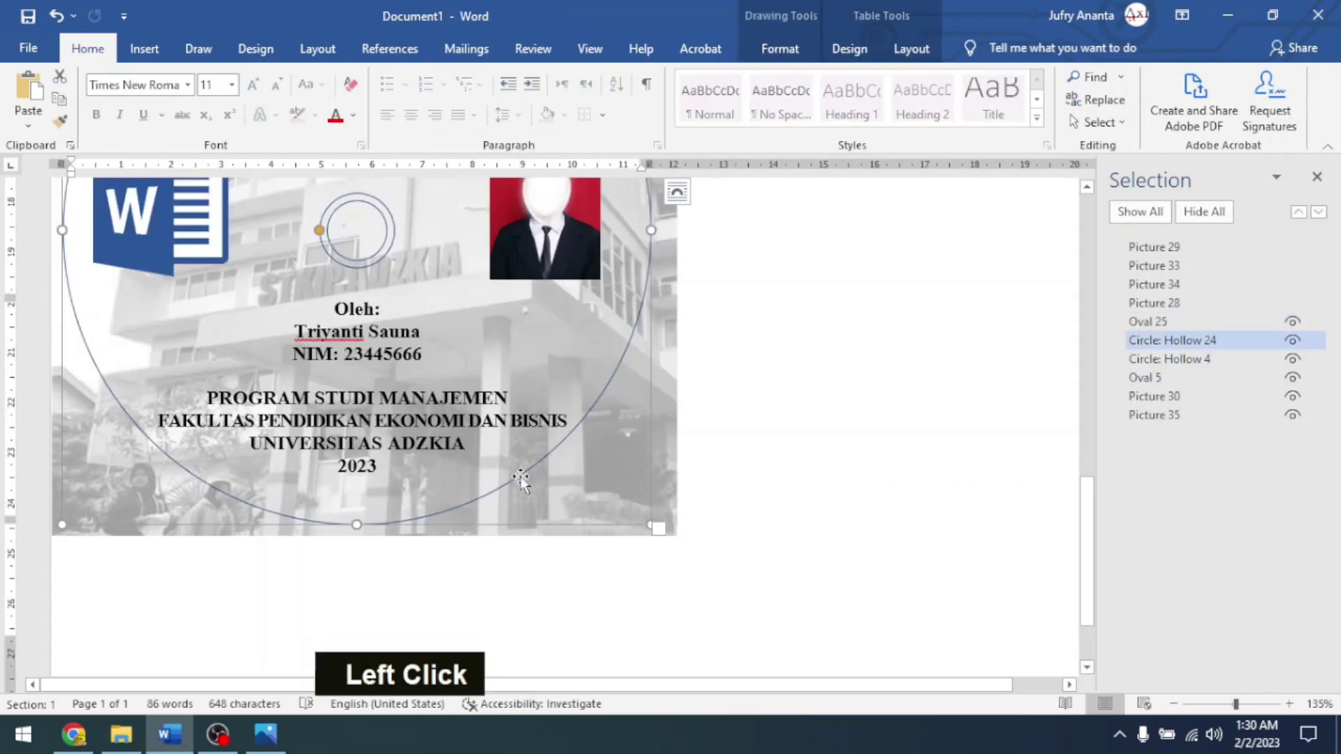
scroll(636, 362, up, 5)
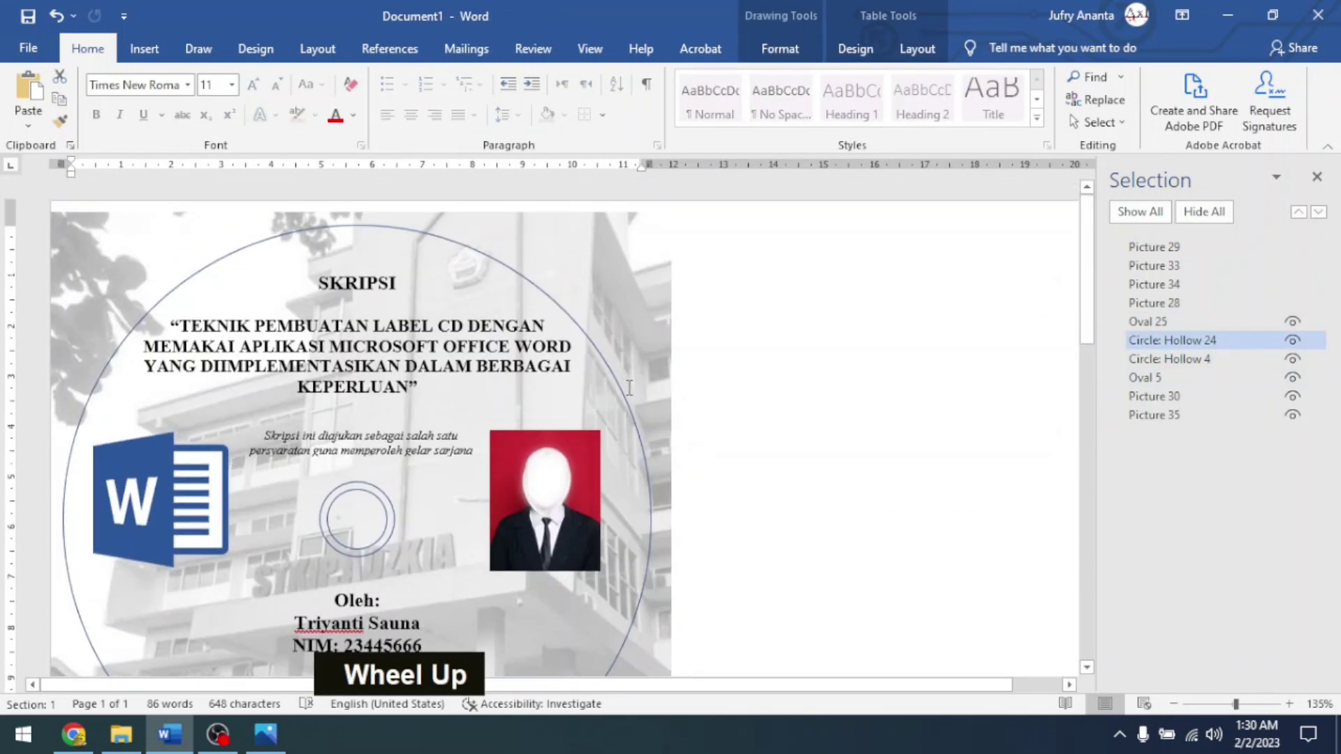
scroll(440, 551, down, 4)
click(442, 552)
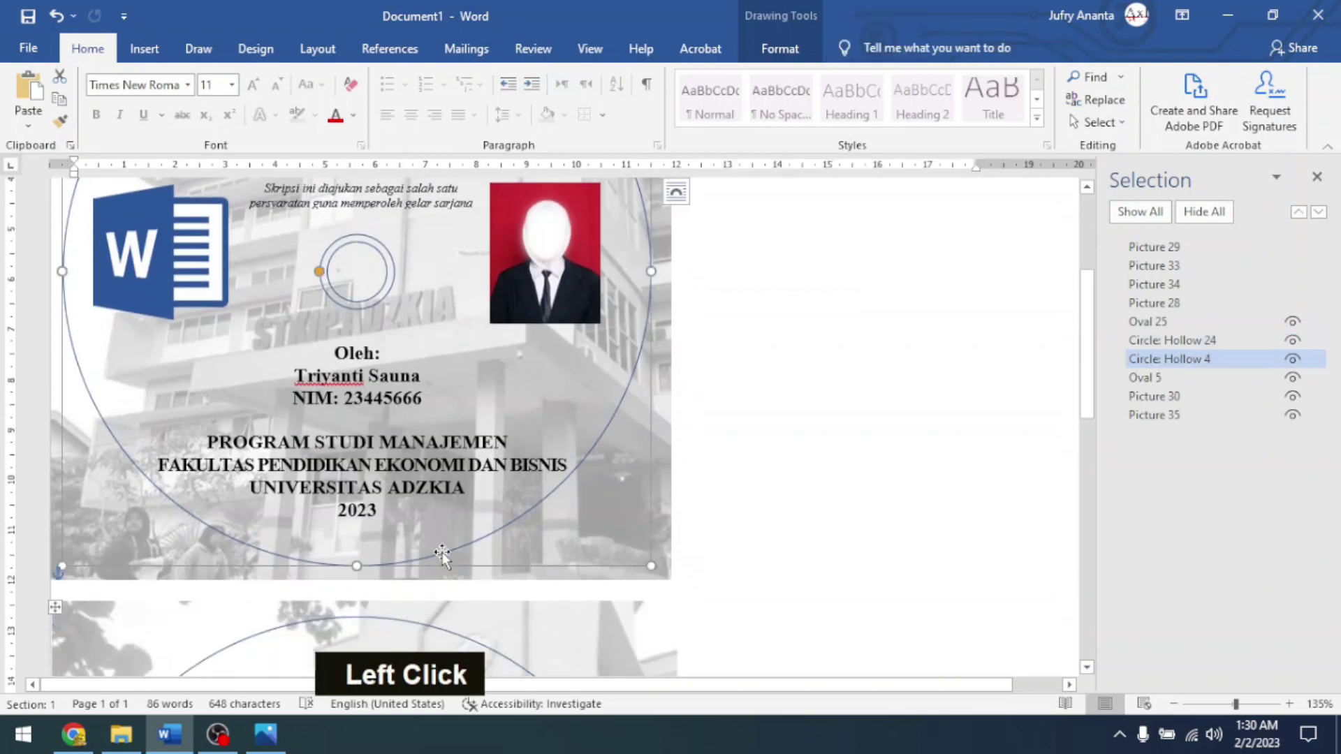
double_click(1164, 359)
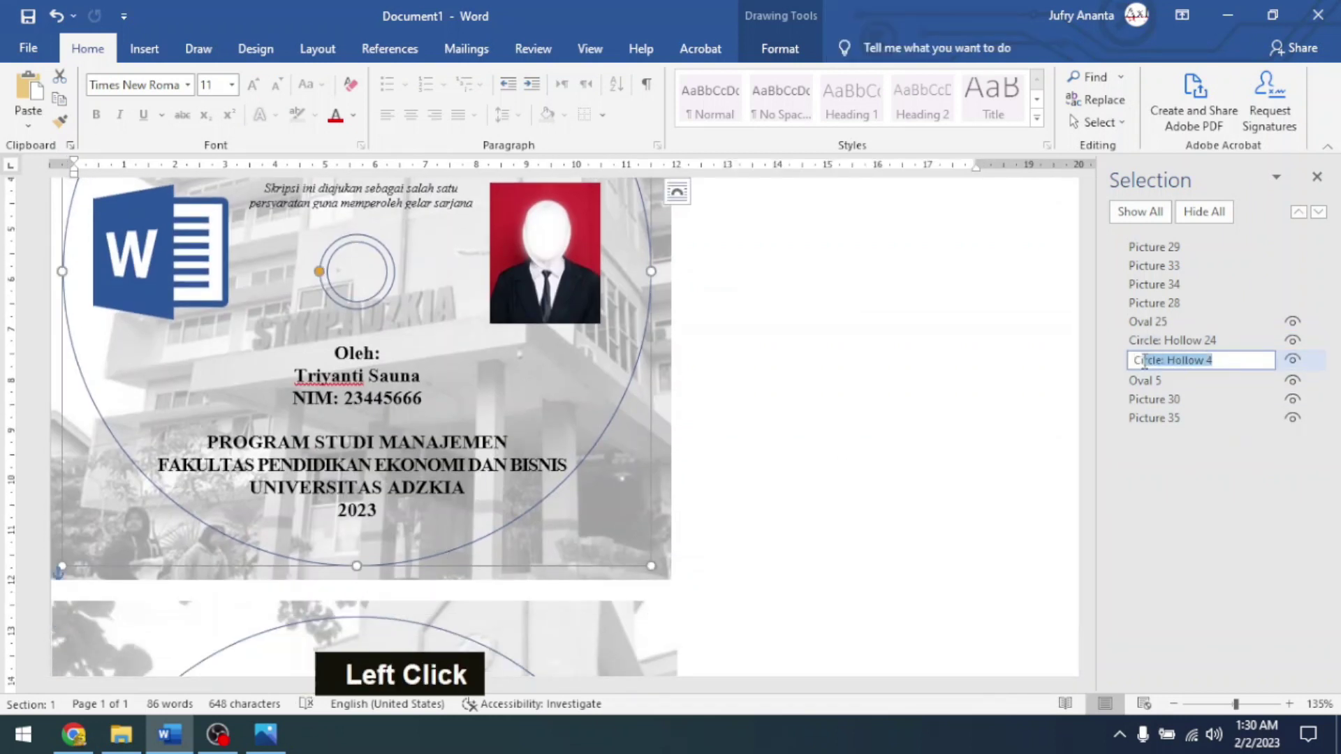
text(L)
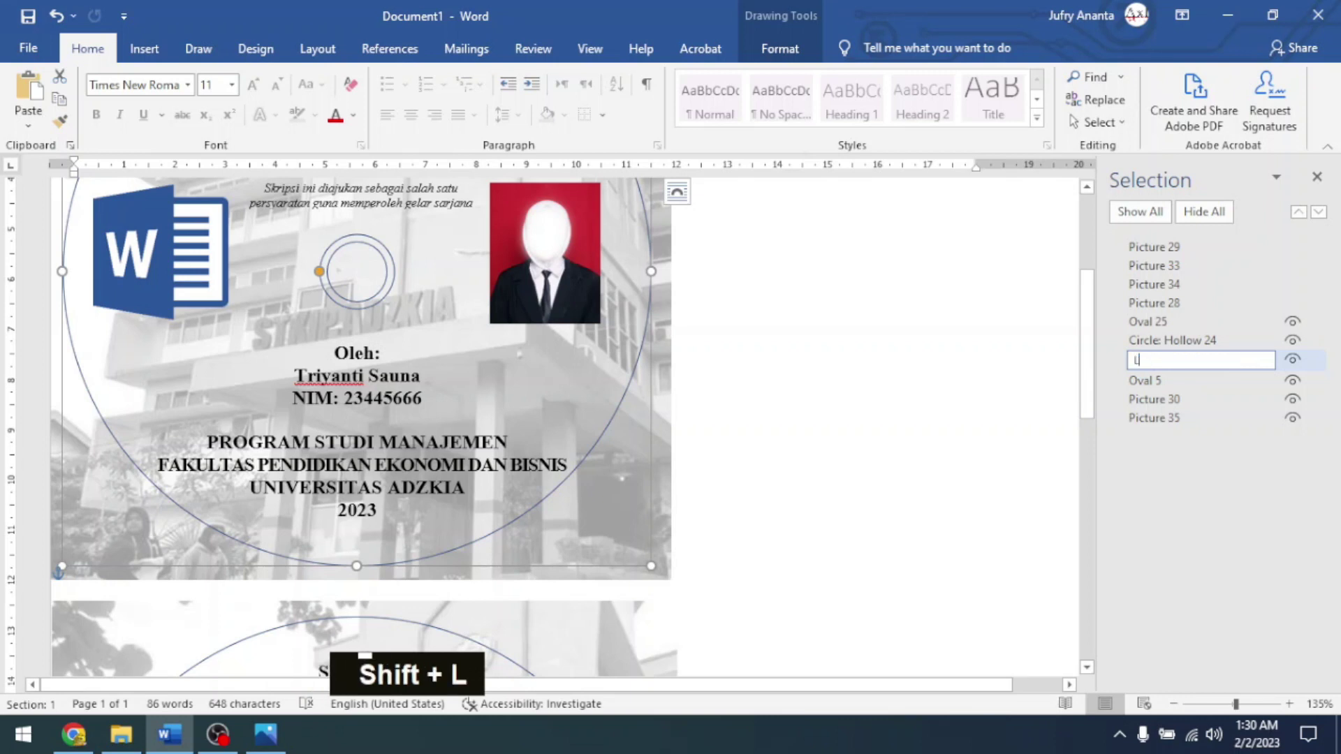
text(ingk1)
key(Return)
Rename the second label's hollow disc outline, Circle: Hollow 24, as Ling2.
click(1200, 340)
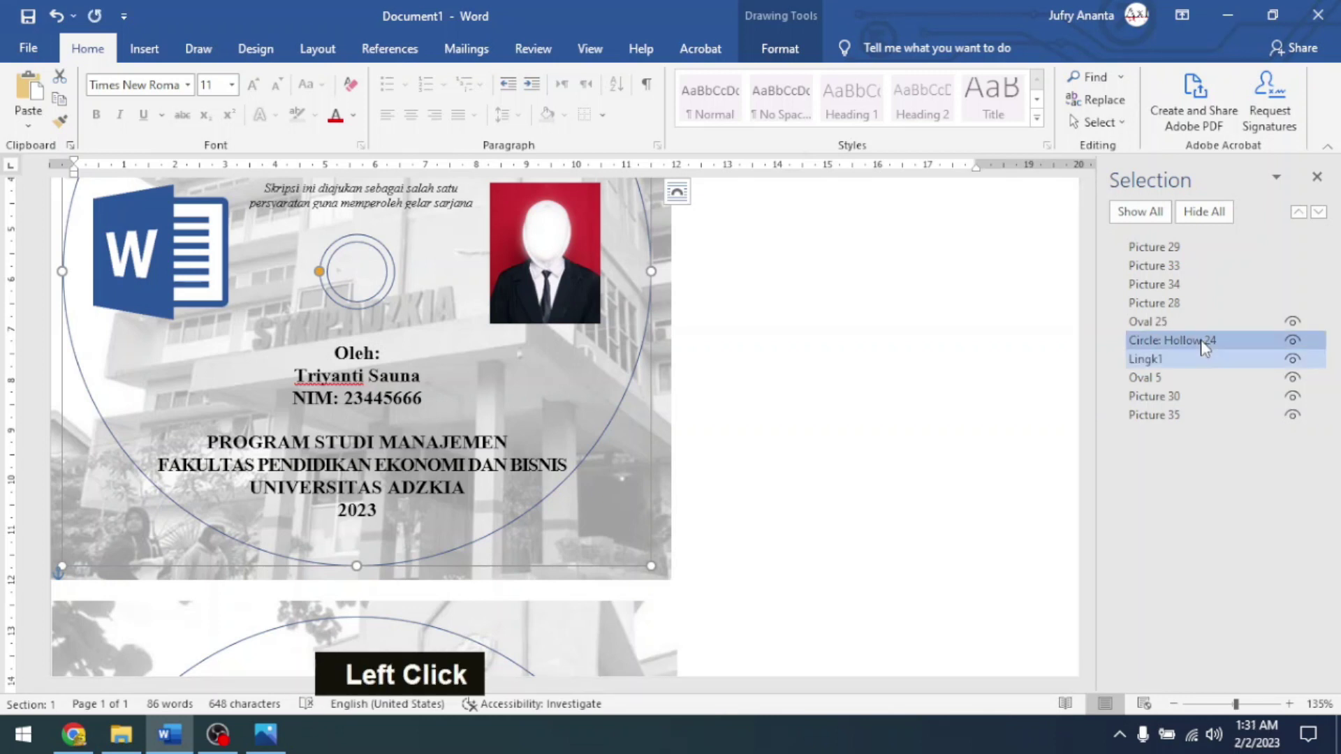
double_click(1199, 340)
drag(1225, 341, 1075, 354)
text(Ling)
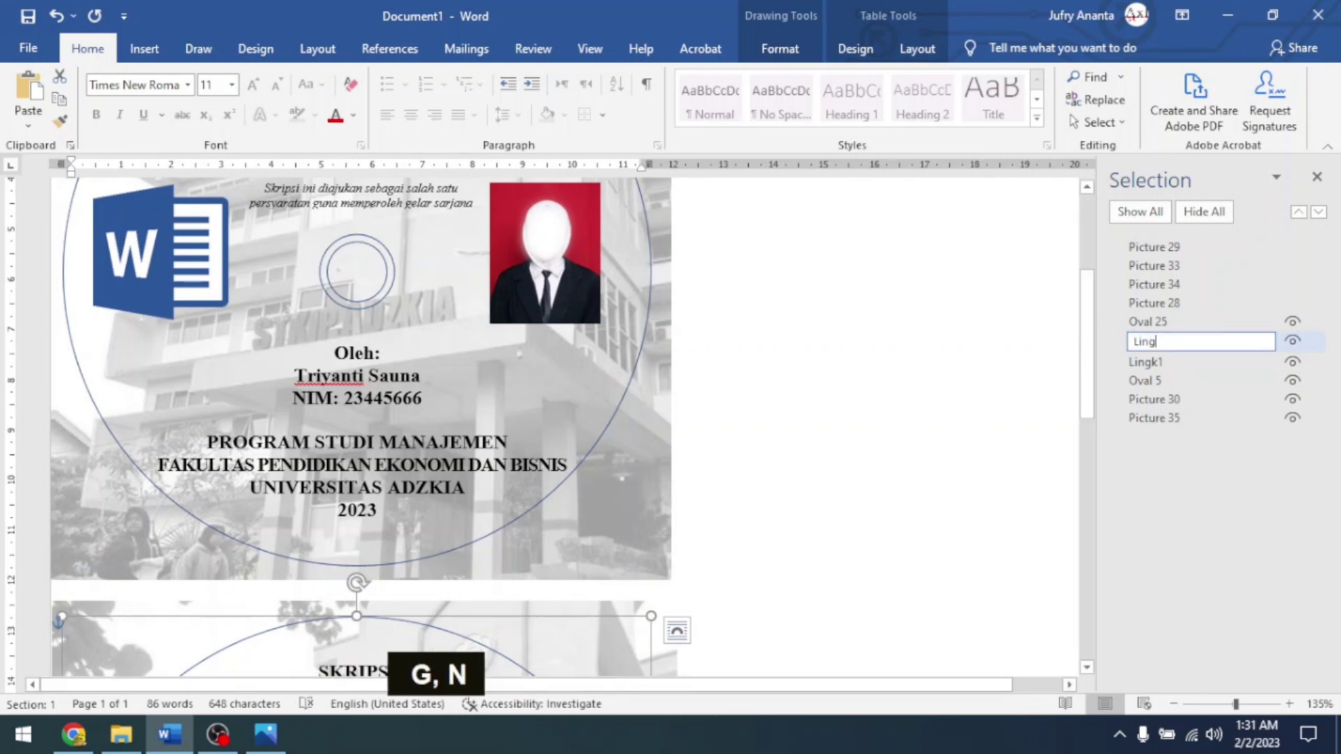
text(2)
key(Return)
Hide the hollow disc outlines Ling2 and Lingk1 and check both labels without them.
scroll(811, 425, down, 4)
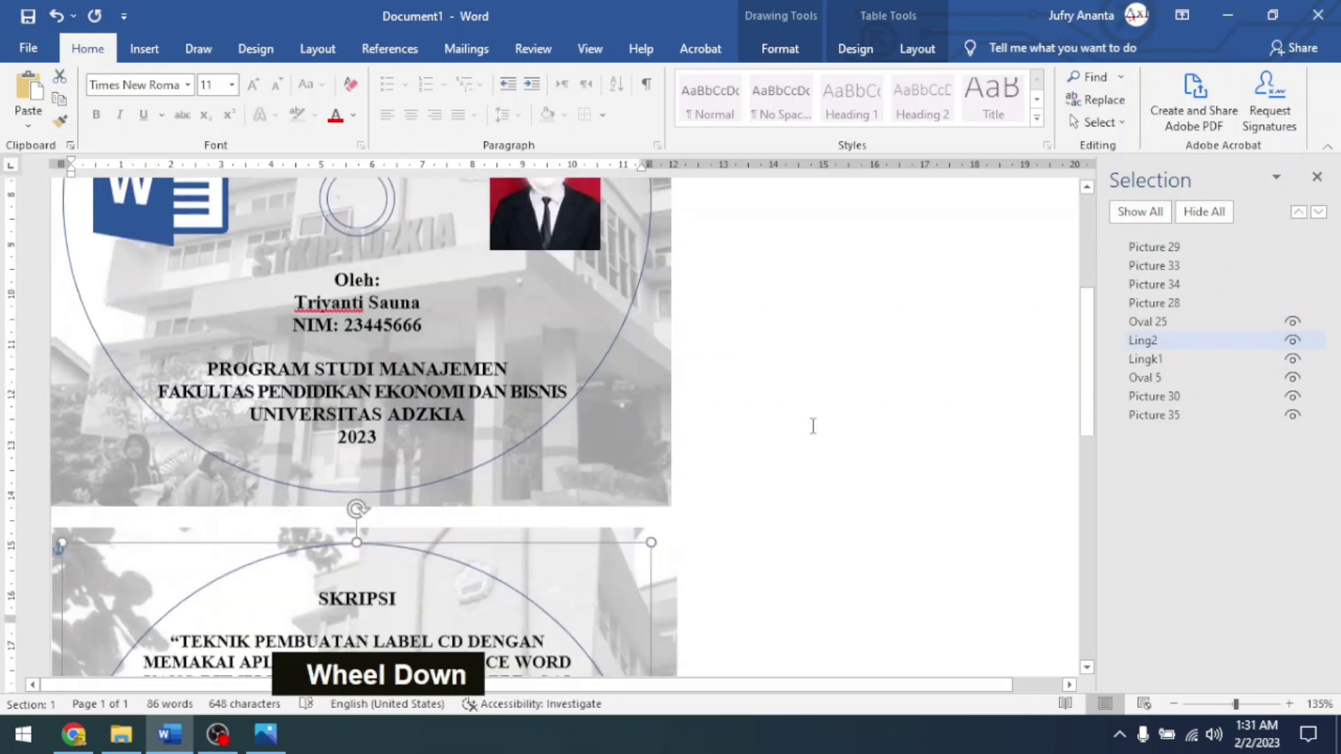
click(1293, 344)
click(1294, 361)
scroll(692, 404, up, 5)
scroll(690, 407, down, 5)
scroll(690, 407, down, 4)
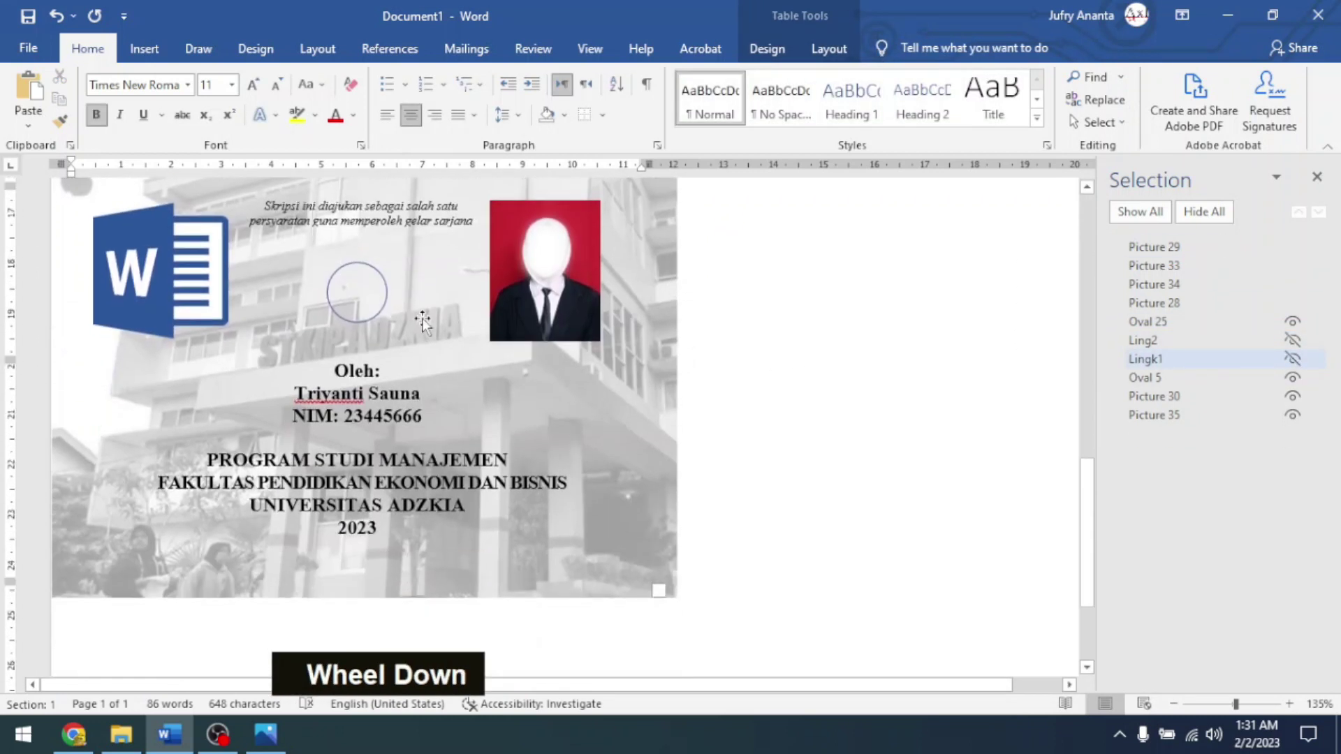
scroll(402, 335, up, 7)
scroll(402, 338, up, 3)
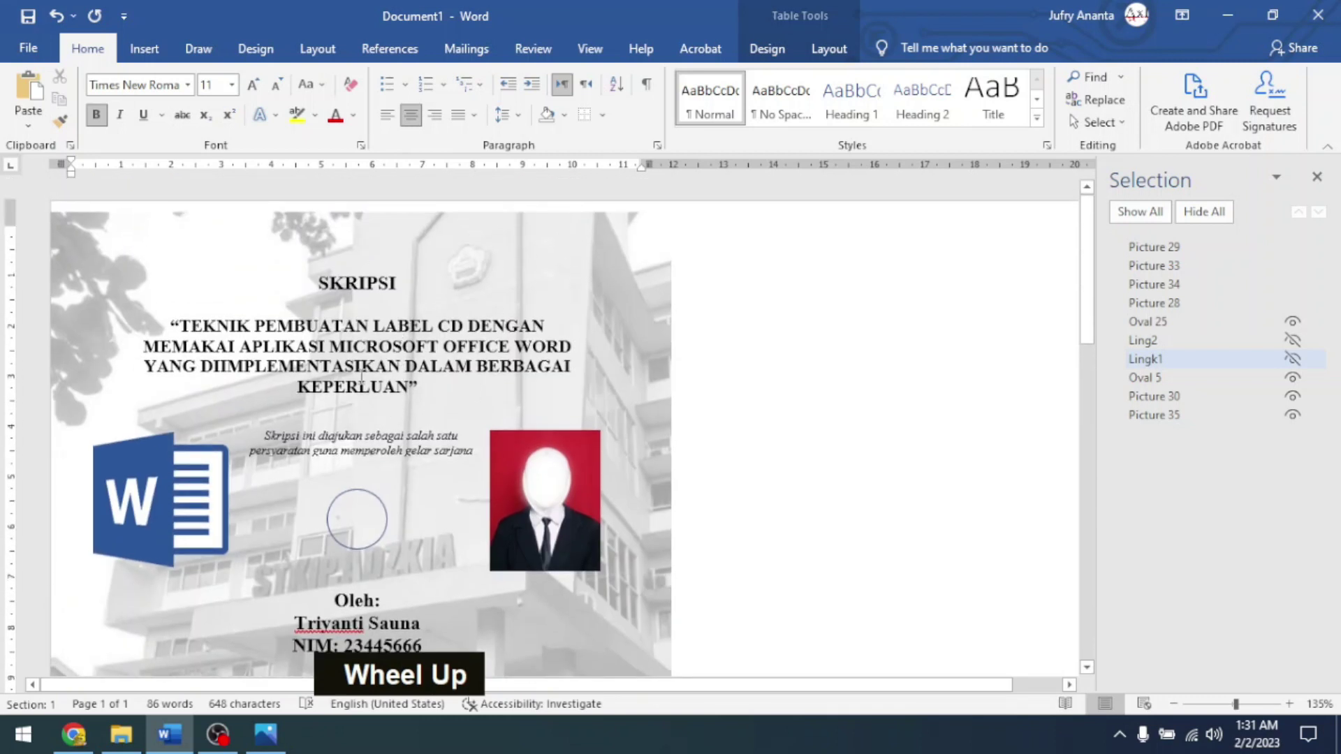
scroll(388, 417, down, 1)
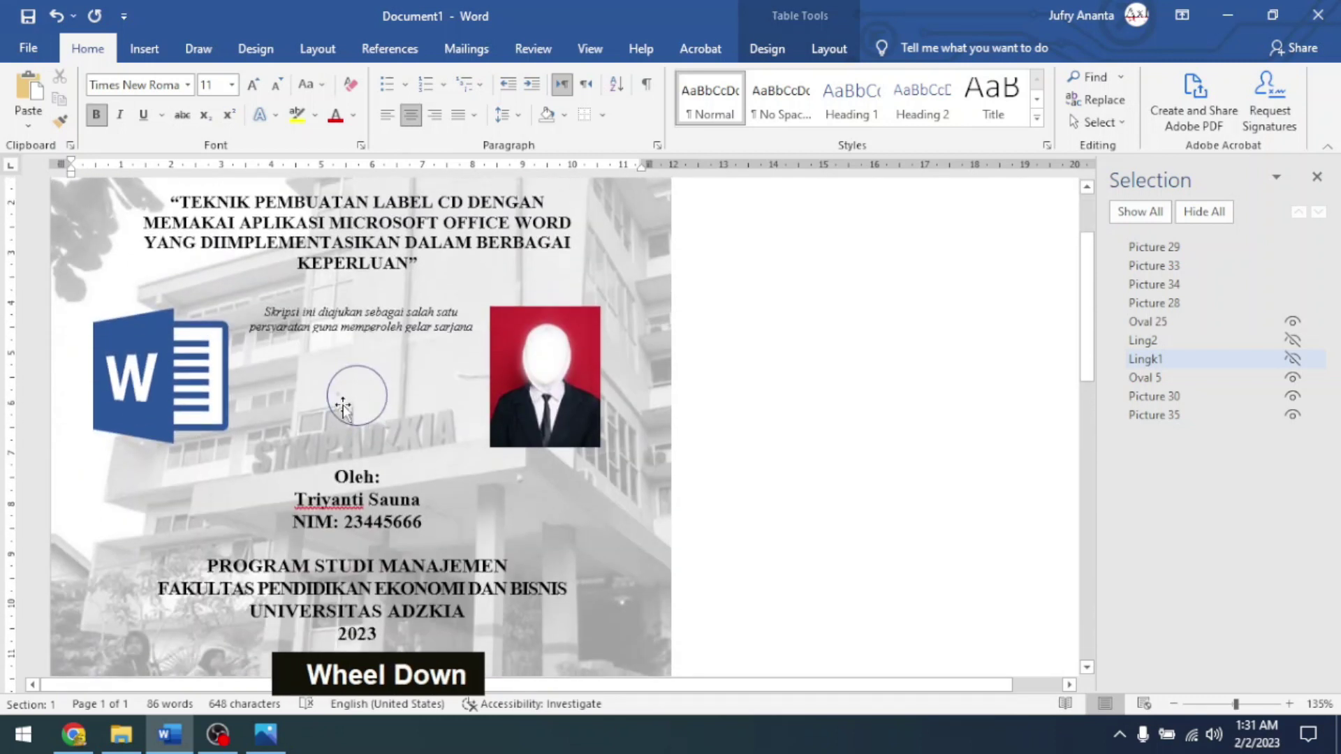
Preview the page for printing with both labels, and return to the document.
click(744, 386)
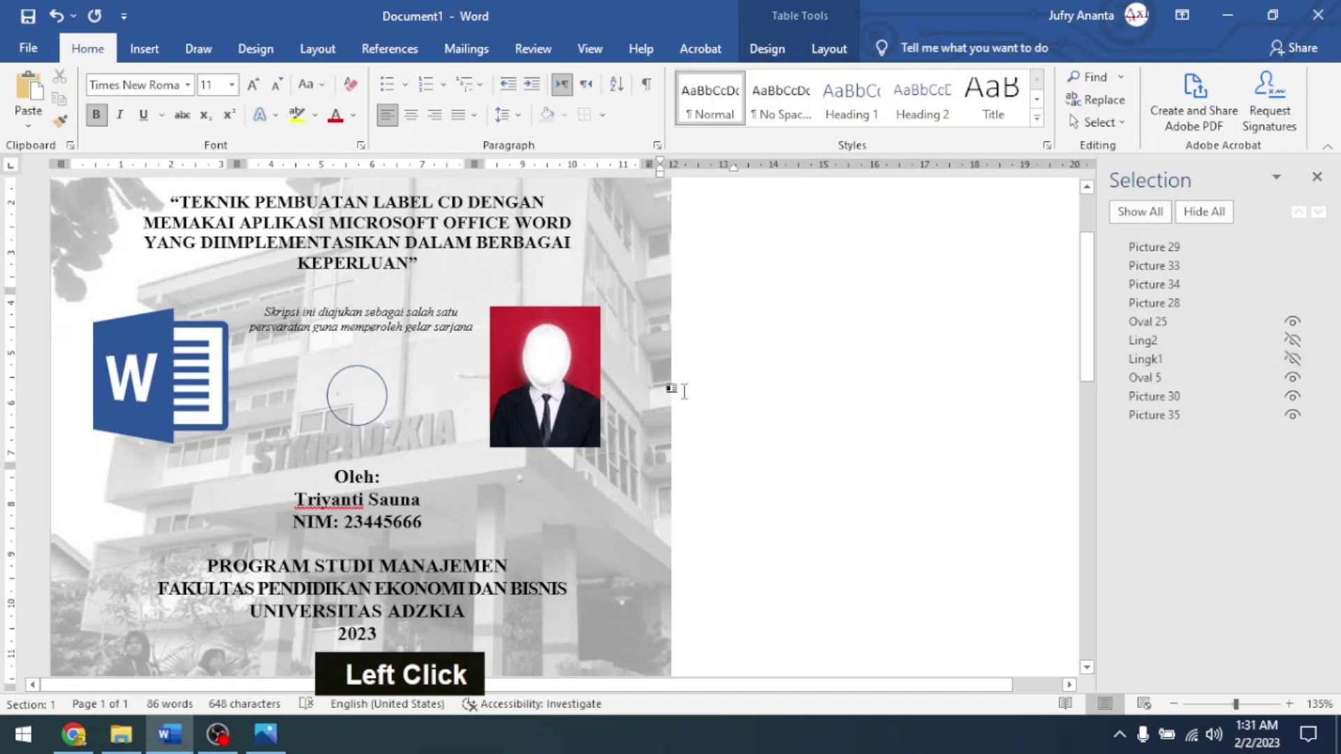
key(ctrl+p)
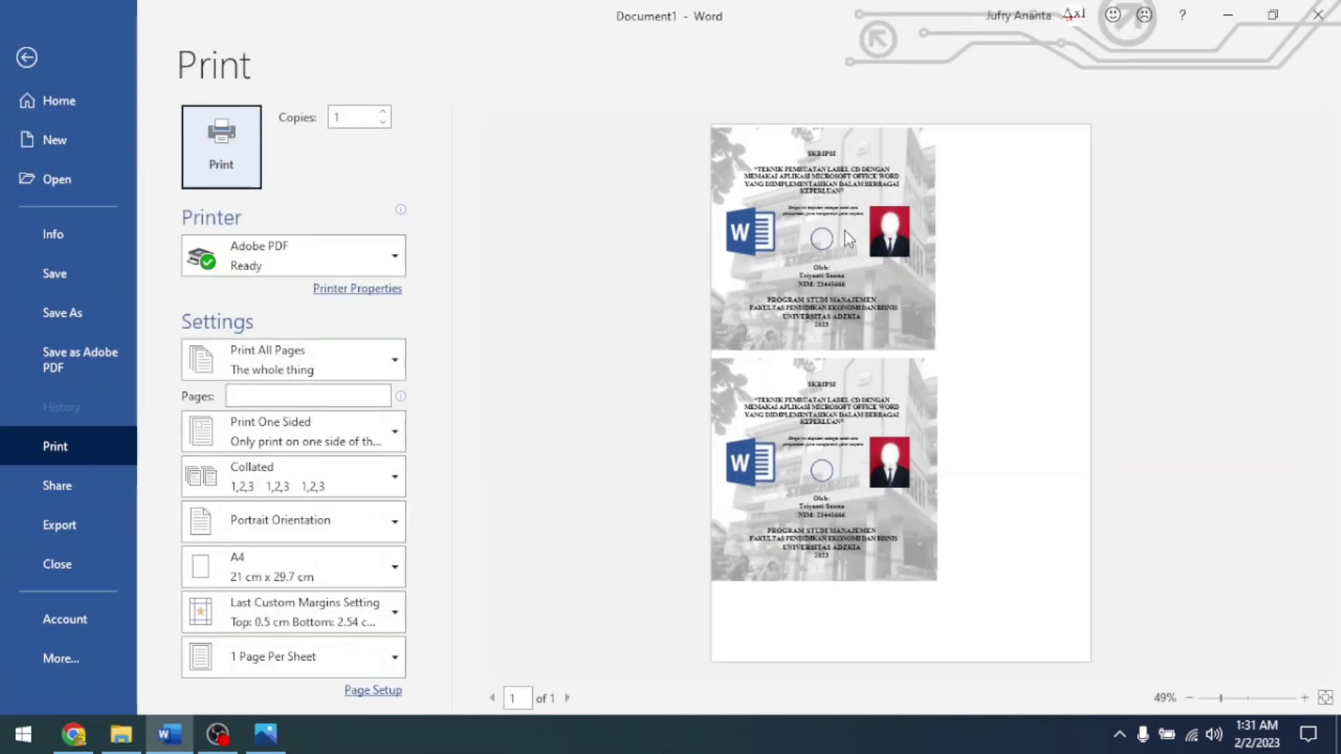
key(Escape)
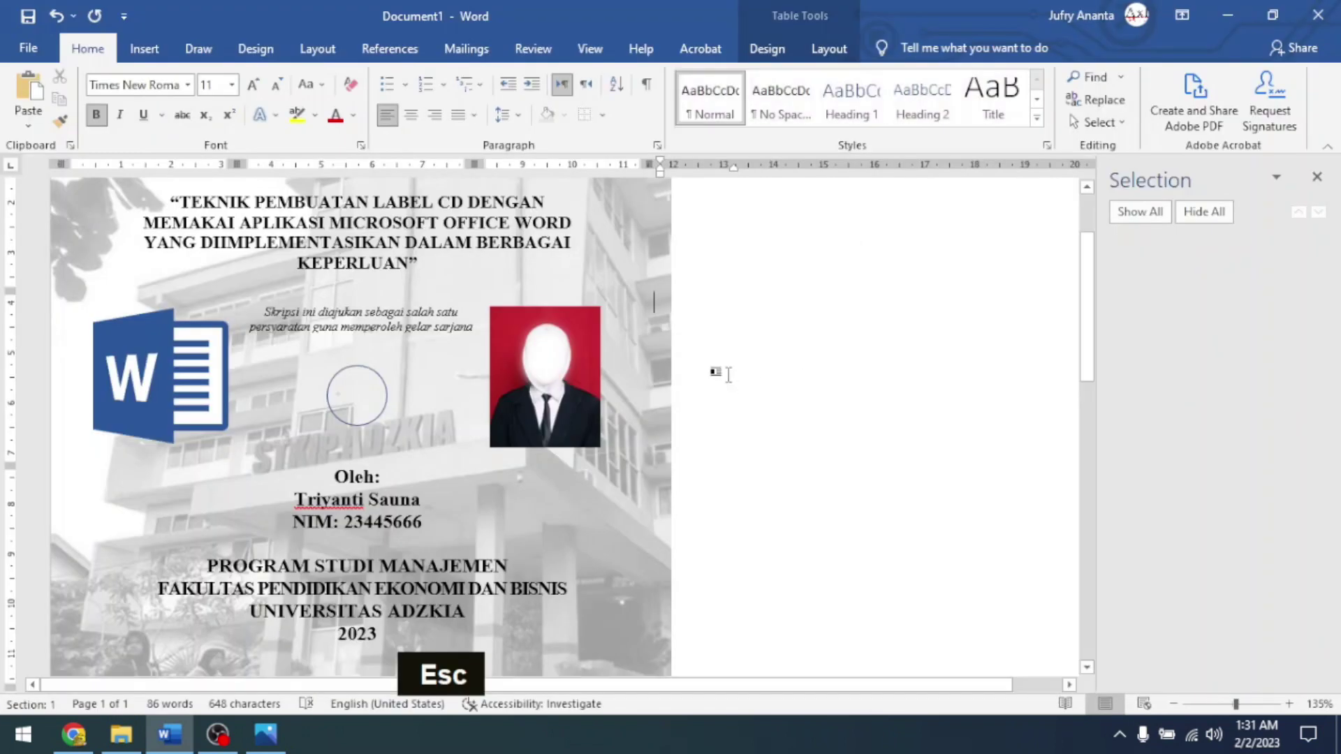
scroll(726, 372, up, 3)
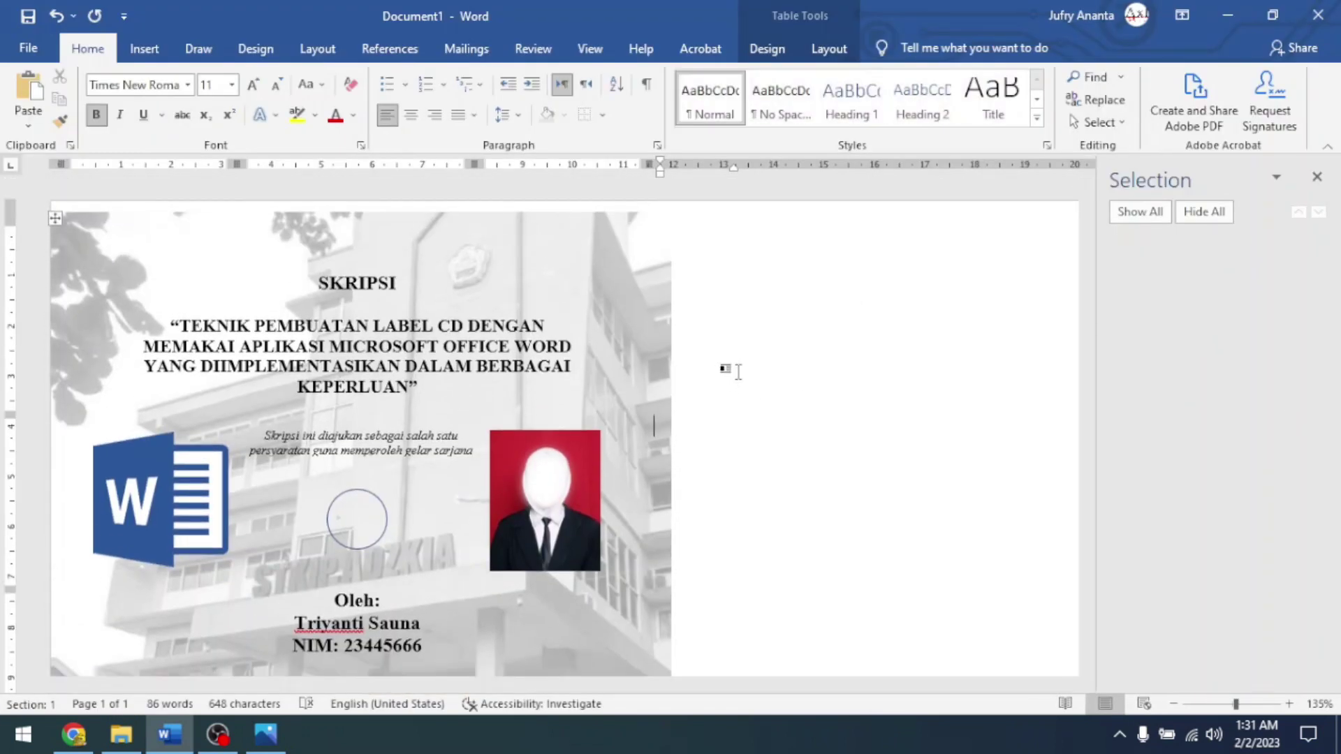